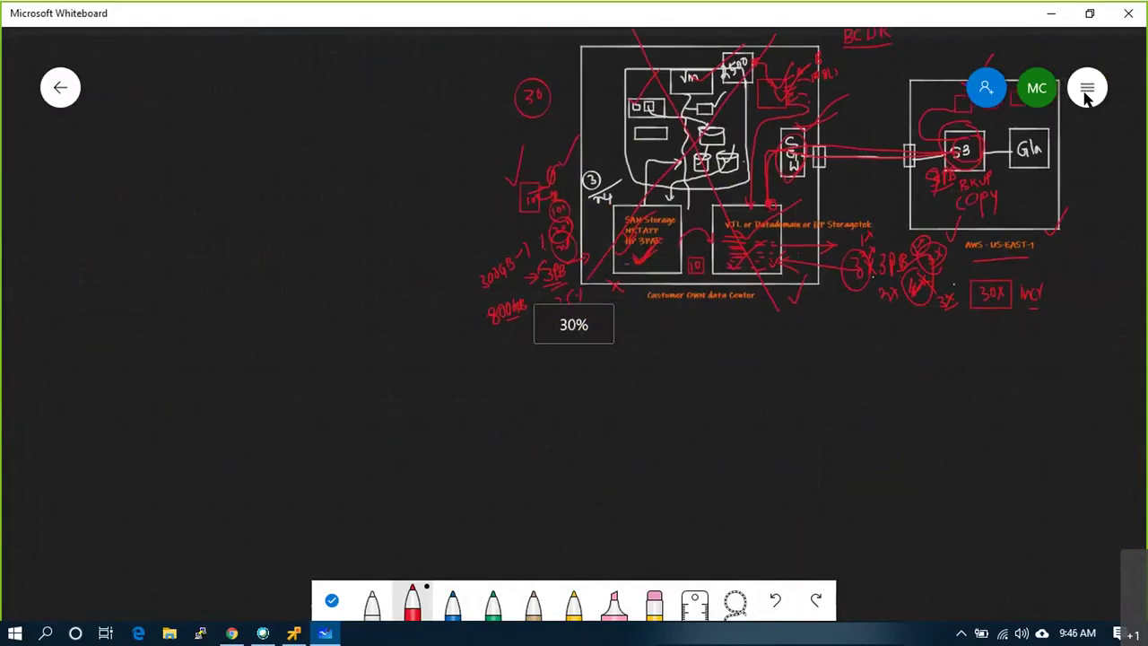
# Add the text title "Vmware HA - Admission Control Policy" on an empty area of the whiteboard.
pyautogui.click(886, 413)
pyautogui.scroll(2, 796, 309)
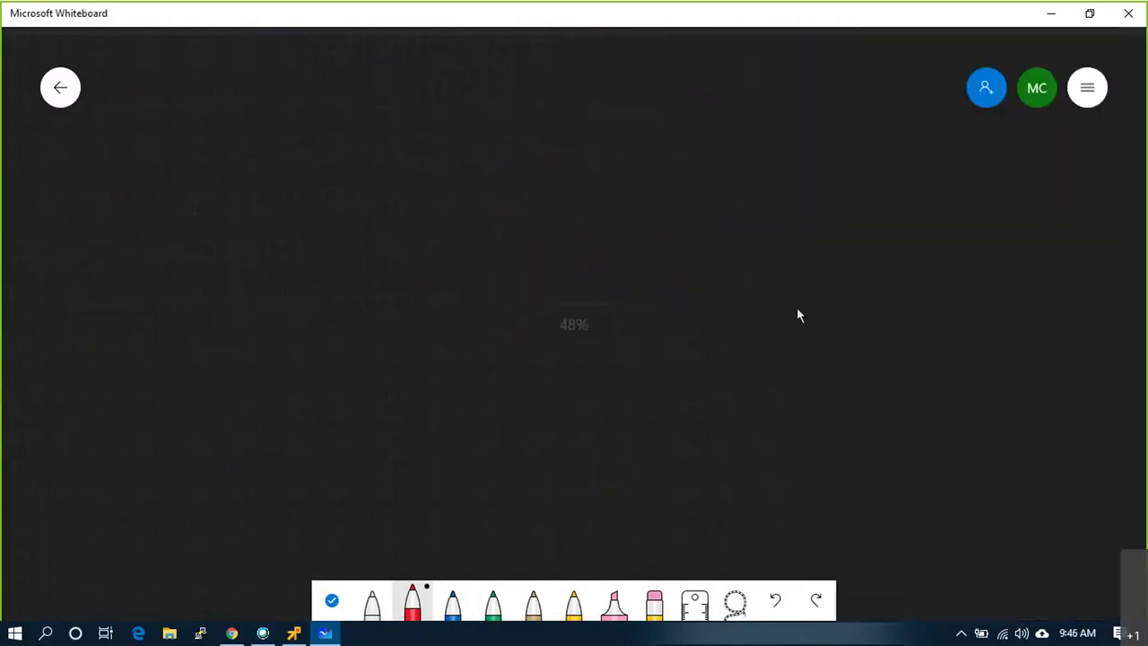
pyautogui.rightClick(427, 76)
pyautogui.click(434, 50)
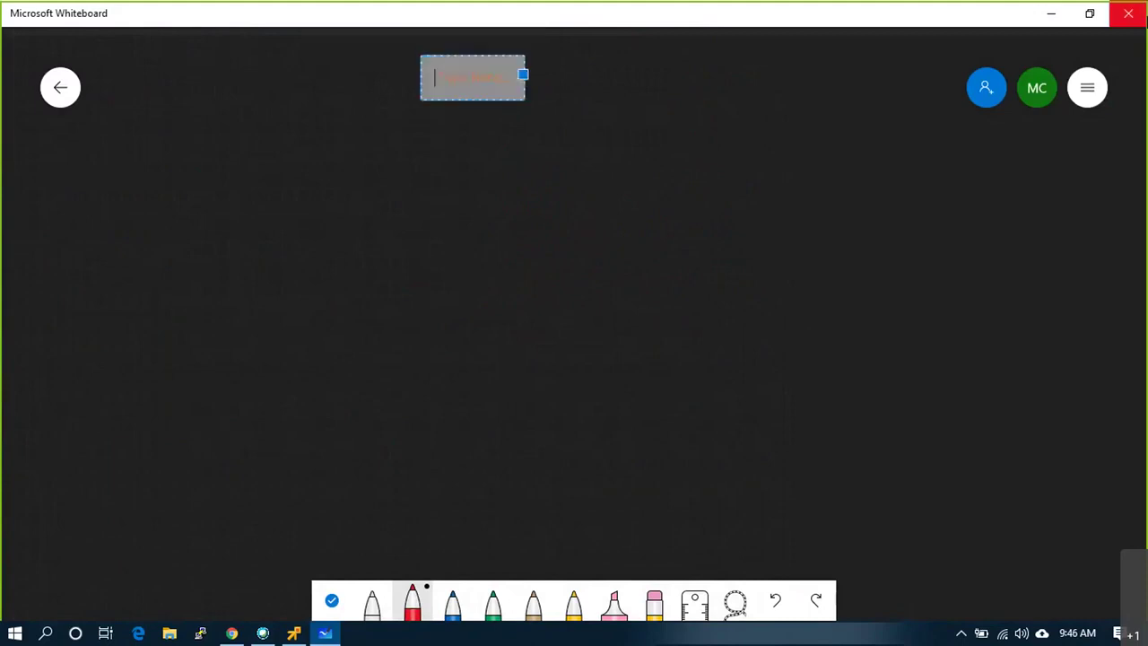
pyautogui.write('Research Dat')
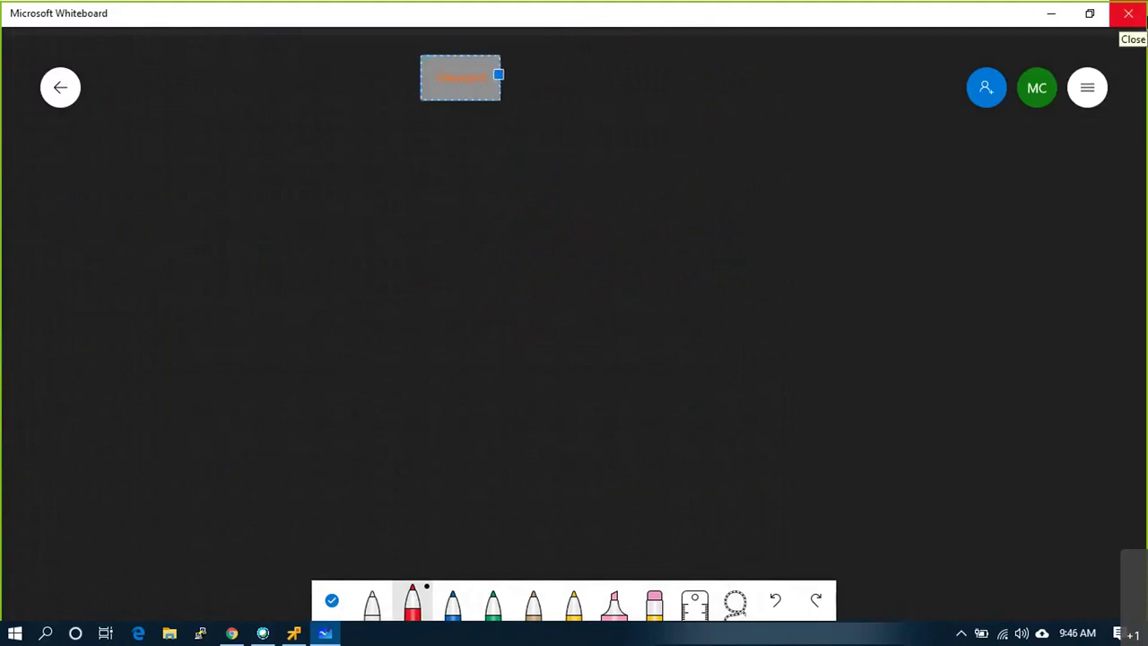
pyautogui.press('BackSpace')
pyautogui.press('BackSpace')
pyautogui.write('/A - Sal')
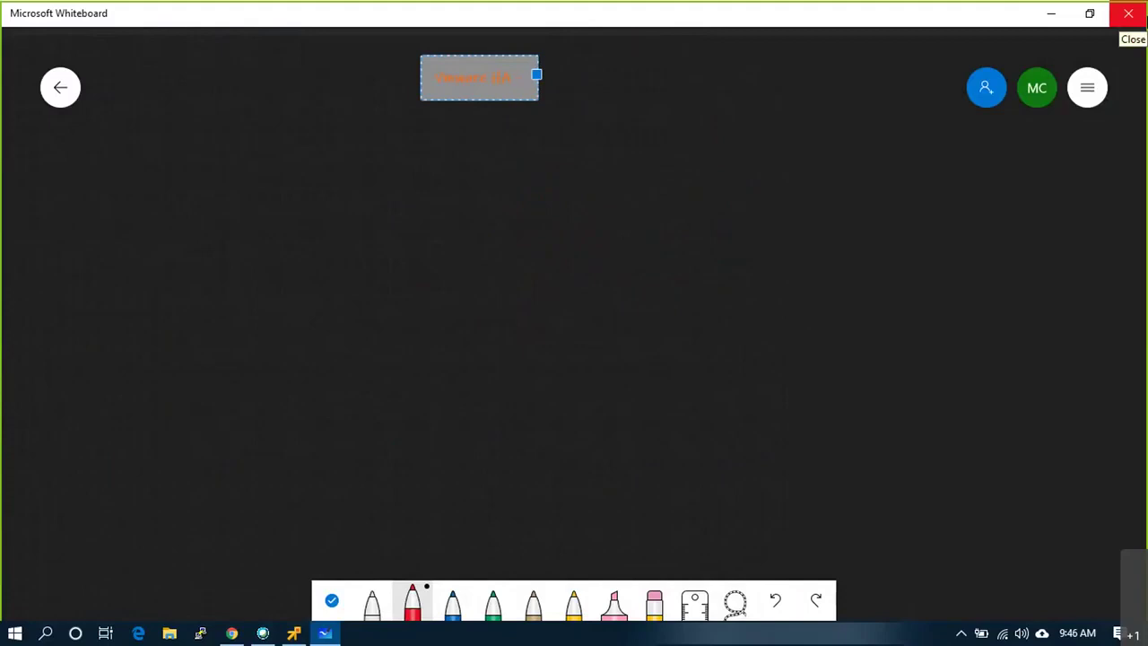
pyautogui.write('esforce')
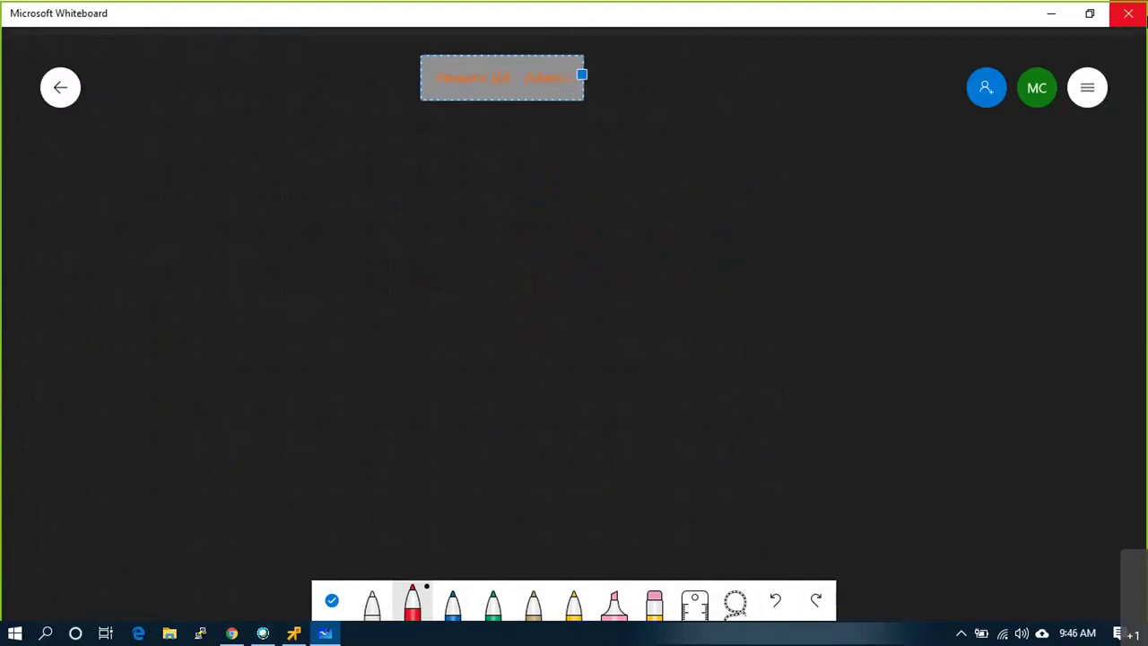
pyautogui.write(' Center')
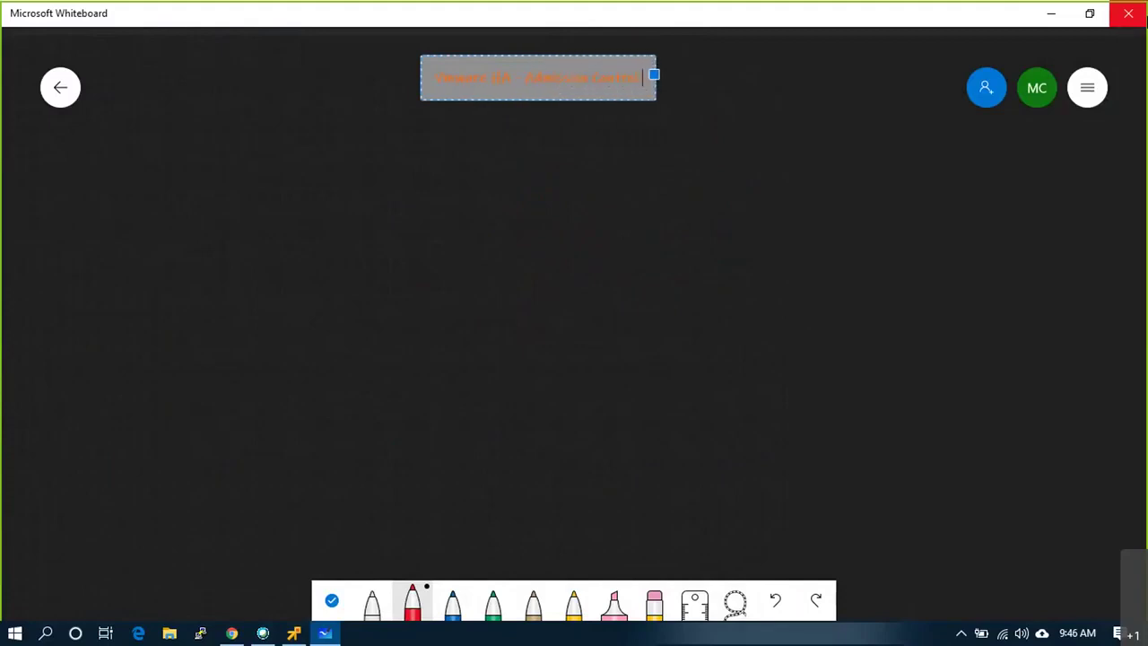
pyautogui.write(' Policy')
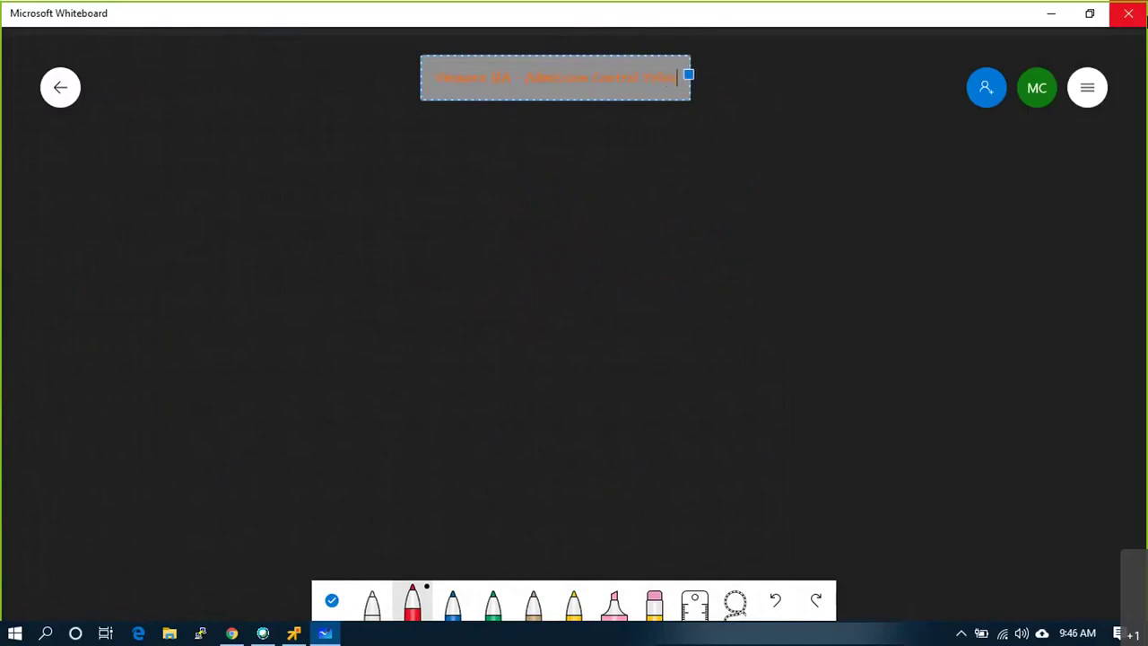
pyautogui.click(630, 109)
pyautogui.scroll(5, 483, 66)
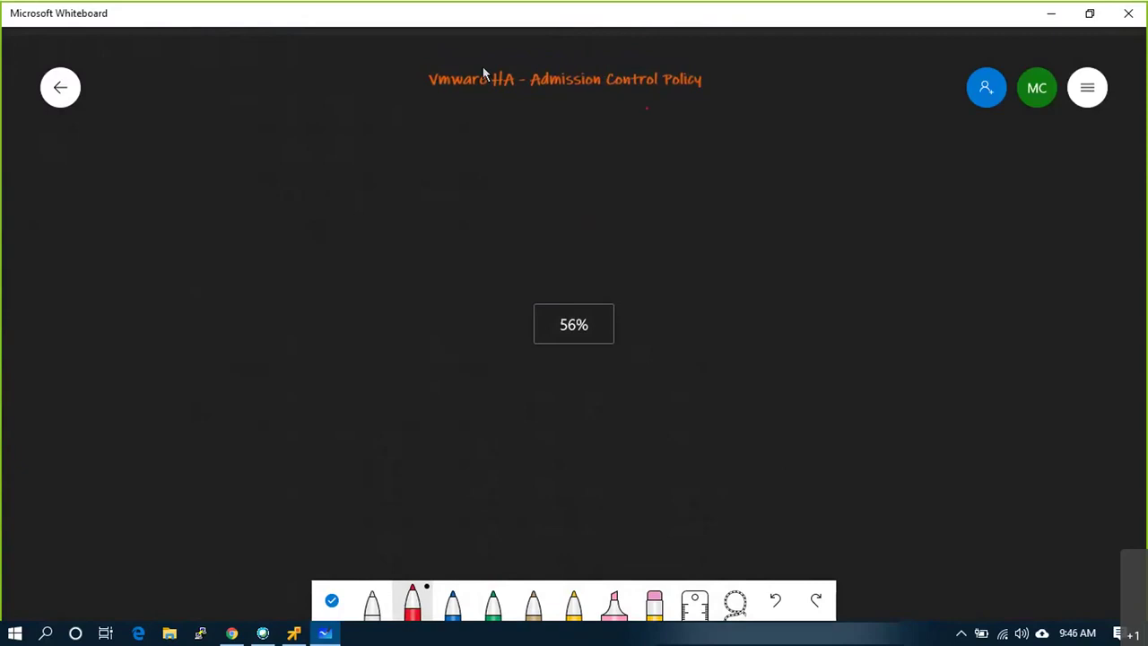
# Switch to Chrome and close the pgi.billdesk.com error page.
pyautogui.hotkey('alt', 'Tab')
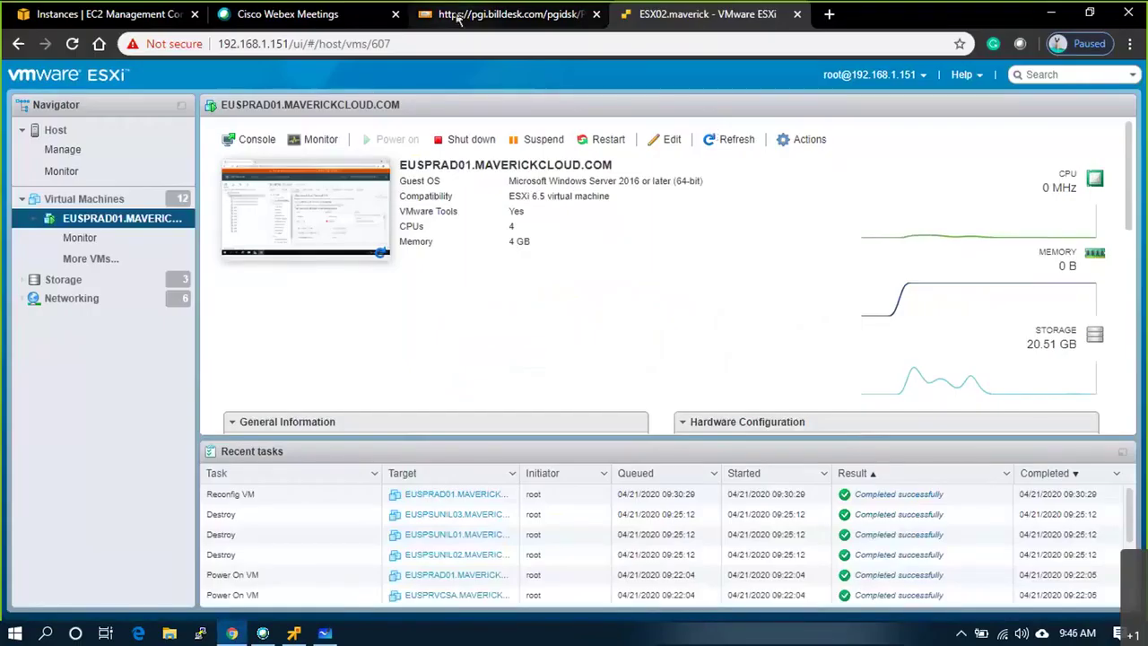
pyautogui.click(458, 15)
pyautogui.rightClick(459, 16)
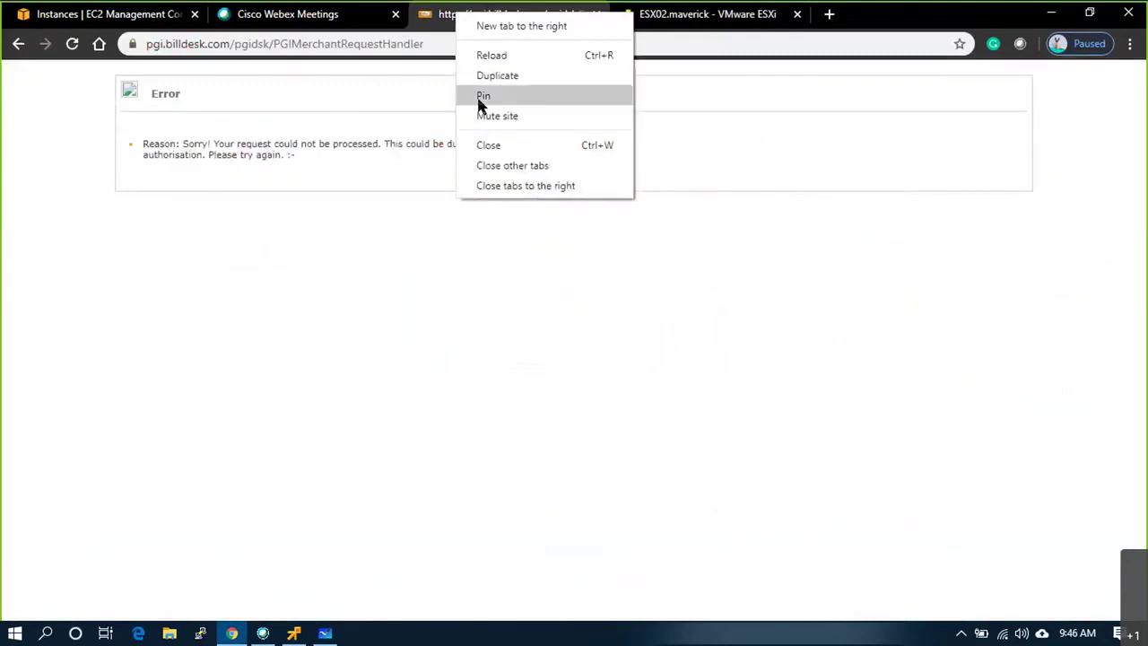
pyautogui.click(491, 151)
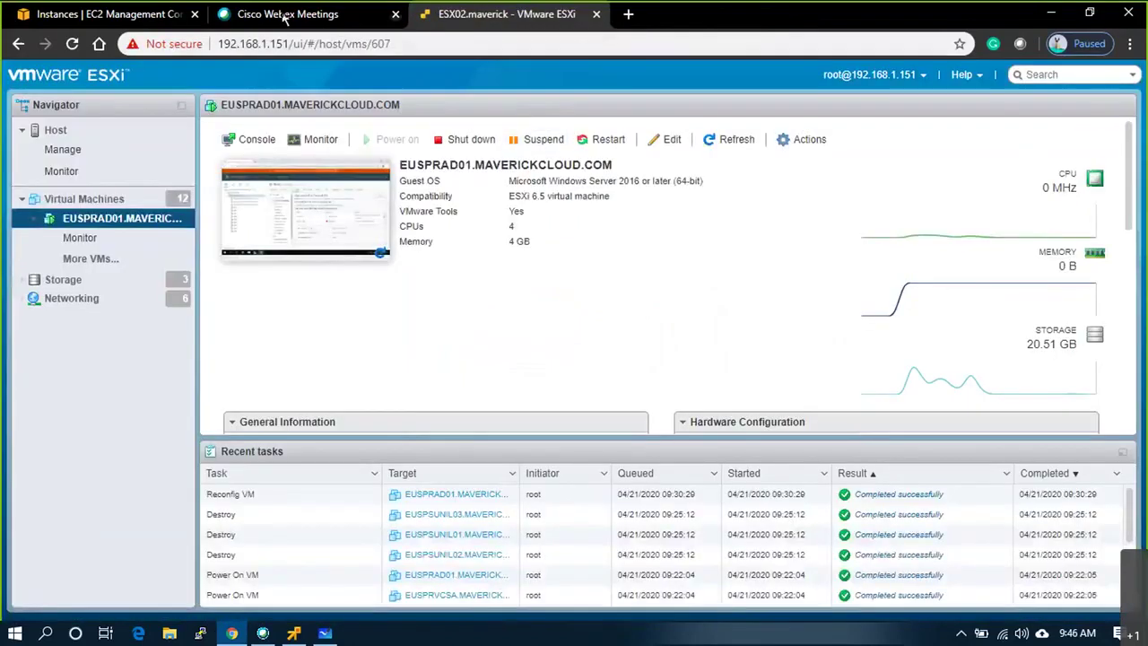
# In the EUSPRAD01 remote console, open PROD_Cluster1's vSphere HA settings and examine the host failures setting under Admission Control.
pyautogui.click(349, 15)
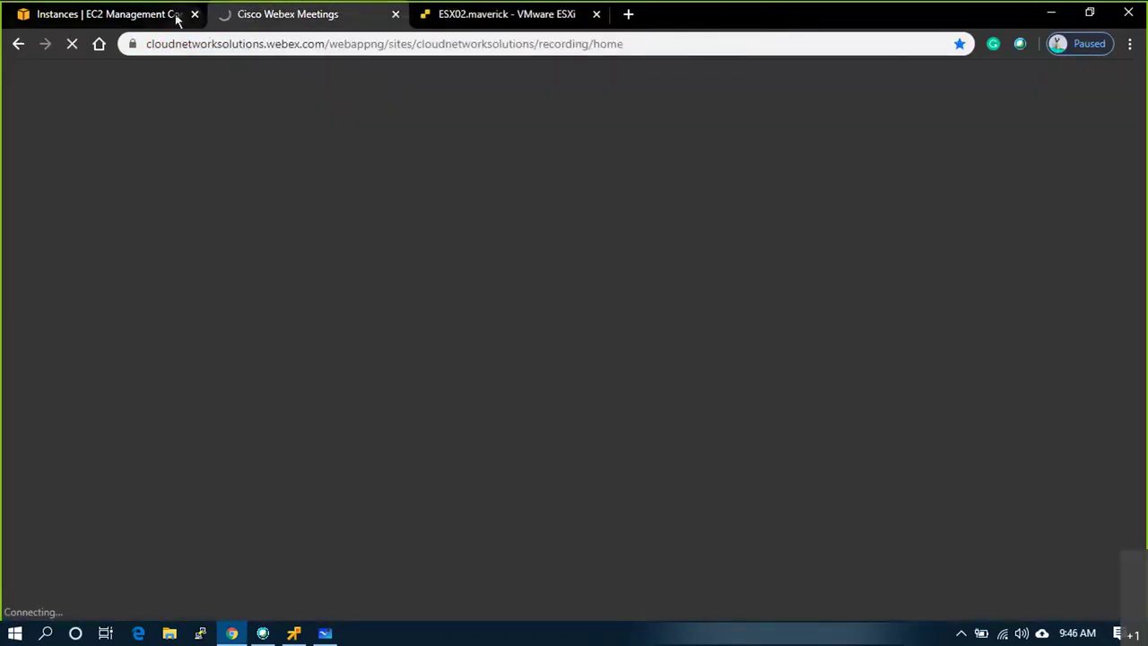
pyautogui.click(176, 16)
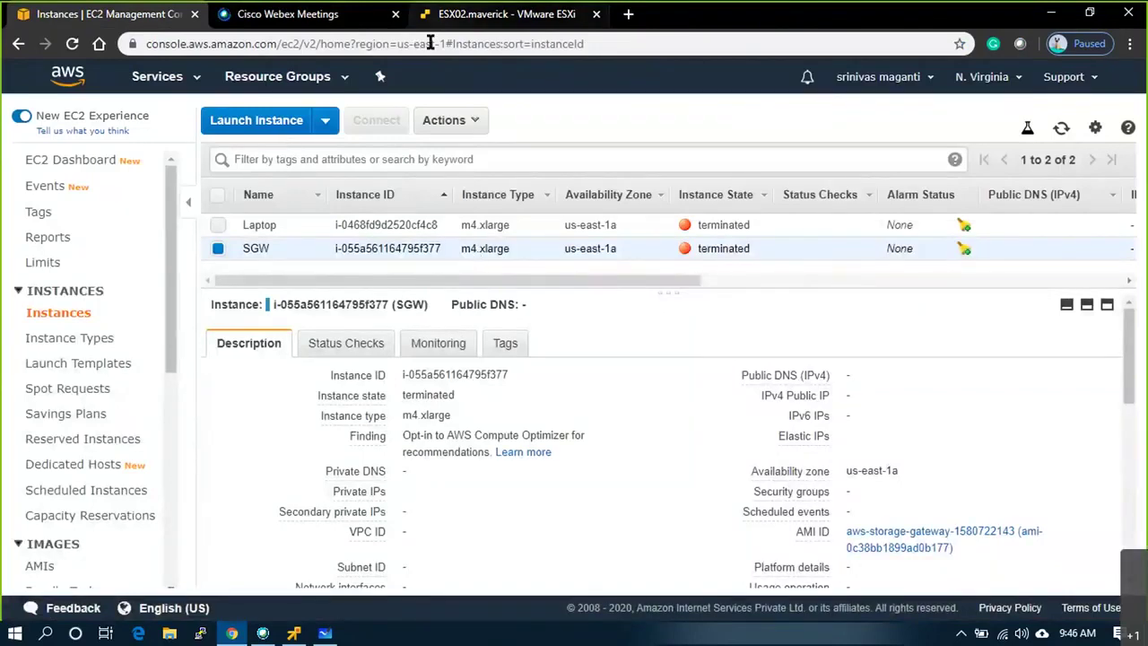
pyautogui.click(432, 15)
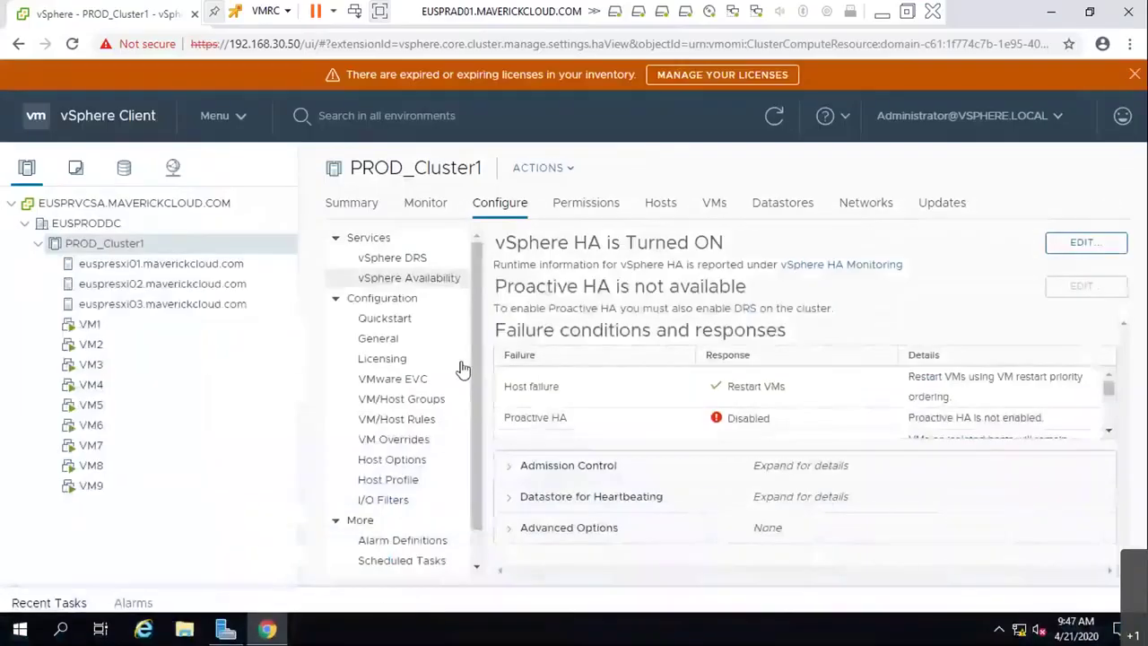
pyautogui.click(1083, 243)
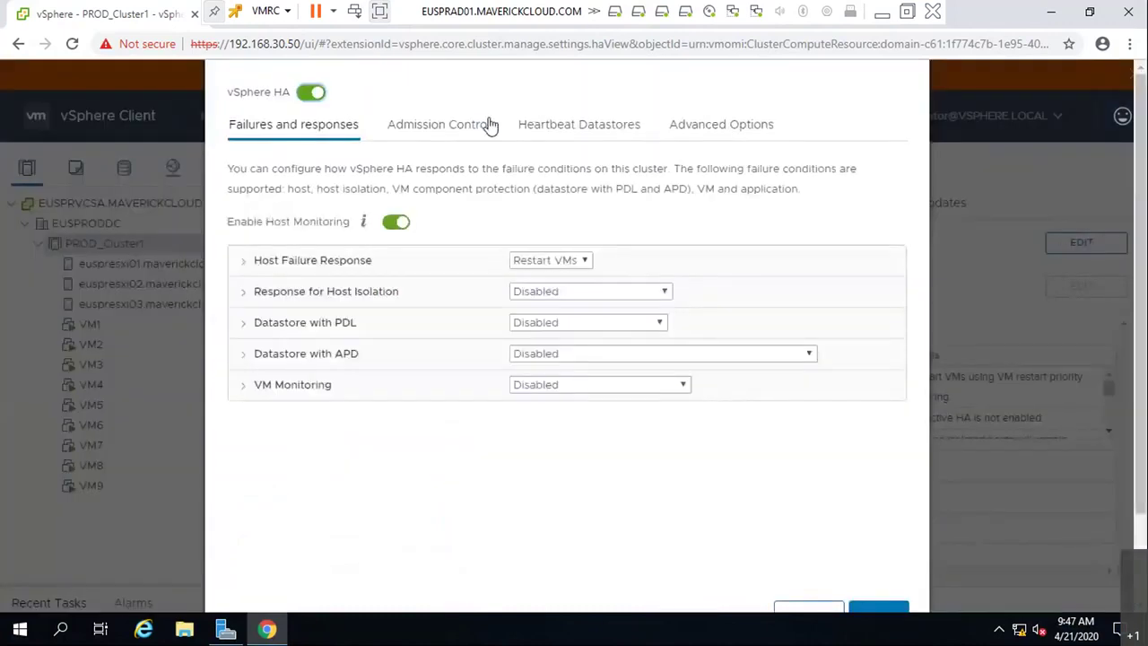
pyautogui.click(456, 124)
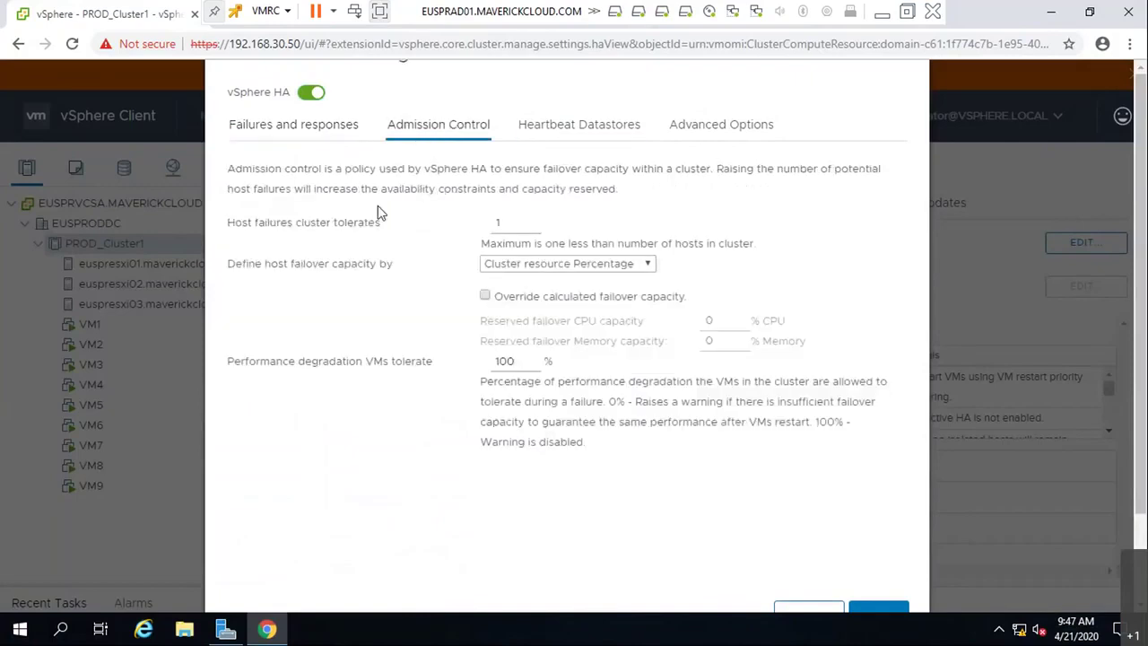
pyautogui.moveTo(384, 223)
pyautogui.mouseDown()
pyautogui.moveTo(366, 222)
pyautogui.moveTo(375, 223)
pyautogui.mouseUp()
pyautogui.moveTo(261, 226); pyautogui.dragTo(234, 224)
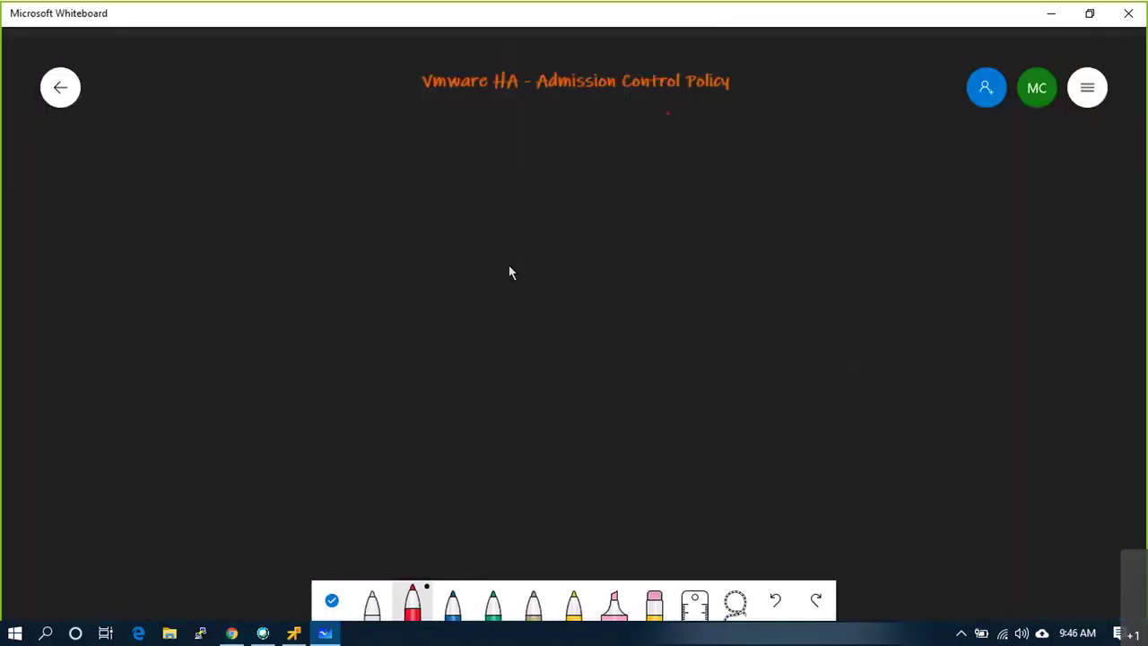
# Back in Microsoft Whiteboard, draw a tall white host rectangle and add the text label "1TB" beneath it.
pyautogui.click(379, 608)
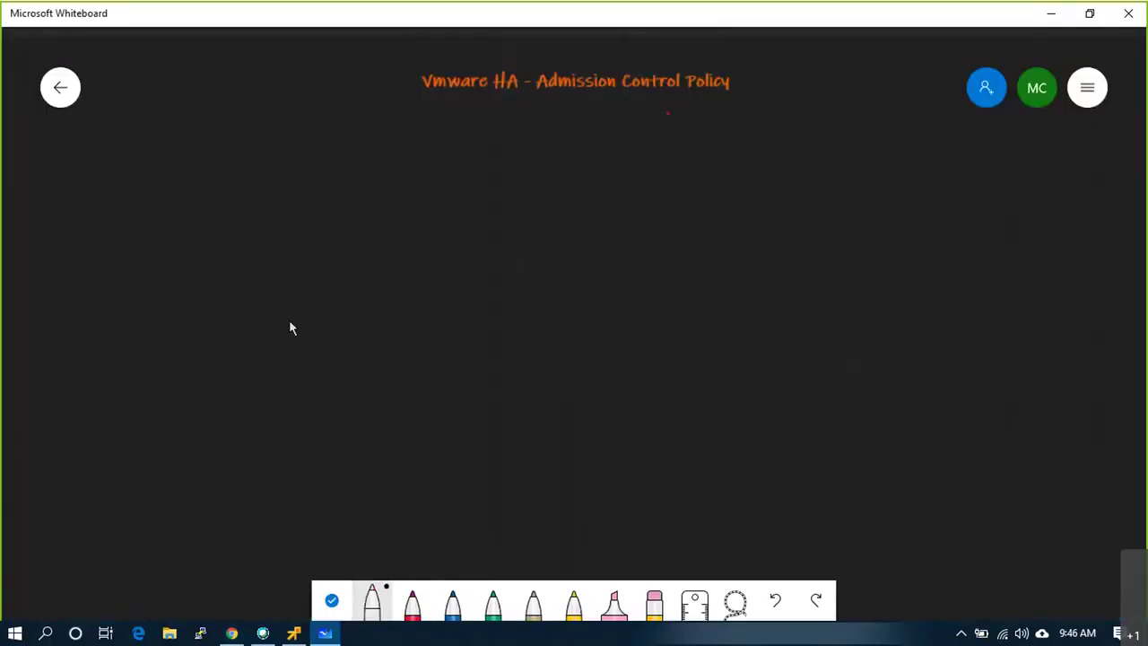
pyautogui.moveTo(294, 212); pyautogui.dragTo(304, 349)
pyautogui.moveTo(379, 377)
pyautogui.mouseDown()
pyautogui.moveTo(382, 218)
pyautogui.moveTo(294, 220)
pyautogui.mouseUp()
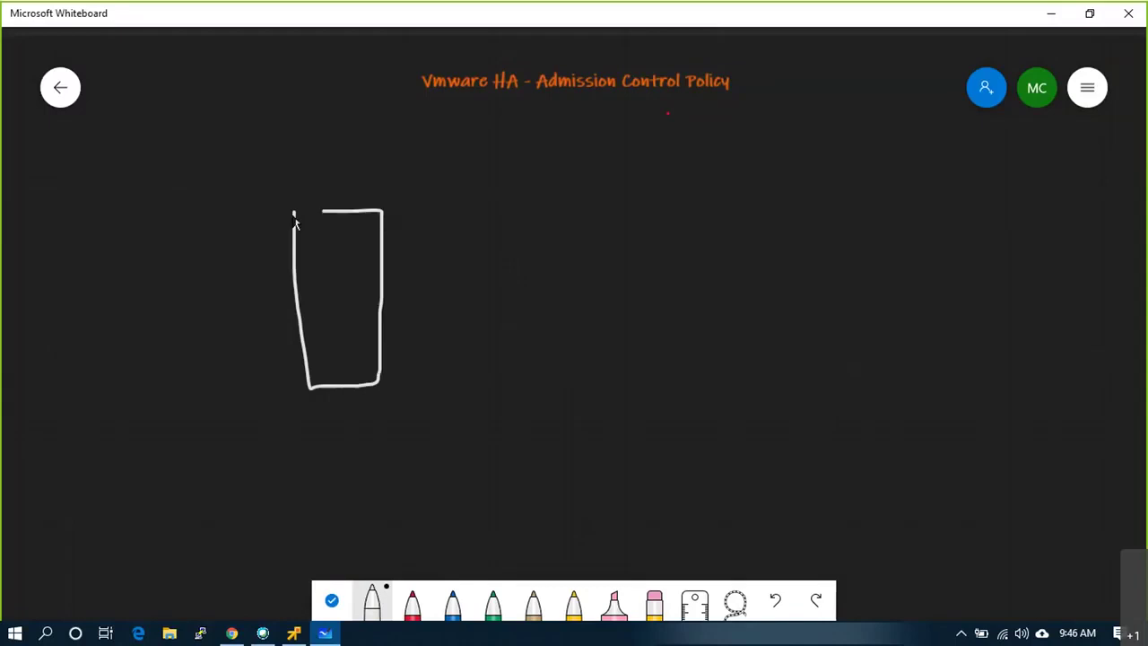
pyautogui.rightClick(325, 386)
pyautogui.click(331, 356)
pyautogui.write('1TB')
# Draw two more host rectangles beside the first and handwrite 2TB and 1TB beneath them.
pyautogui.moveTo(468, 173)
pyautogui.mouseDown()
pyautogui.moveTo(462, 350)
pyautogui.moveTo(565, 266)
pyautogui.moveTo(566, 161)
pyautogui.moveTo(468, 161)
pyautogui.mouseUp()
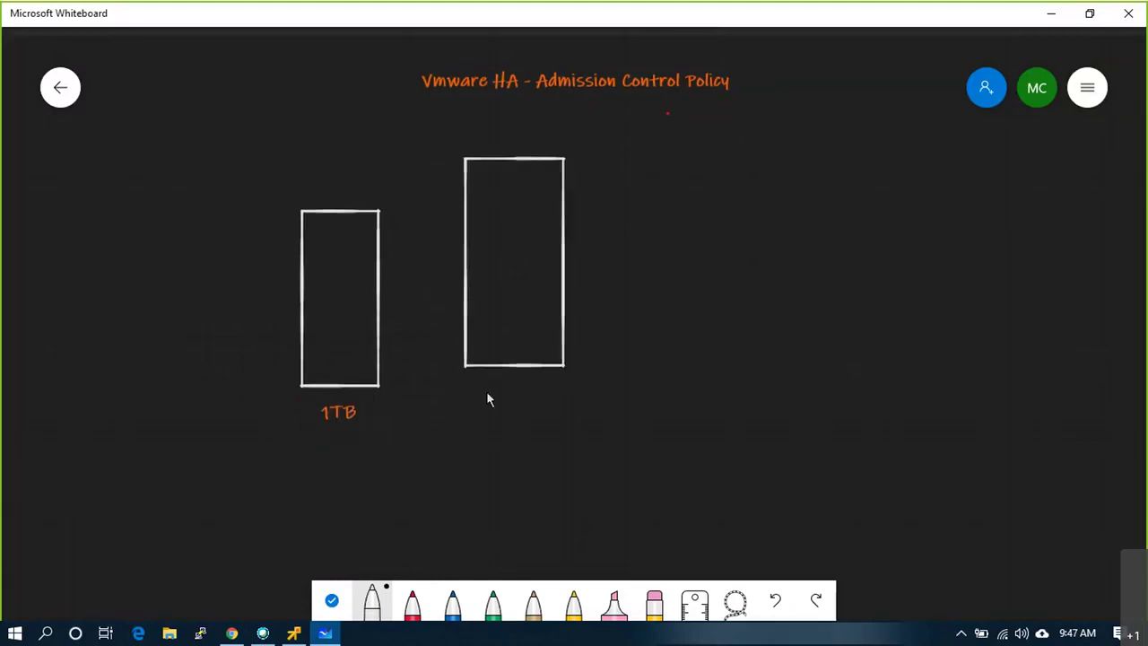
pyautogui.moveTo(492, 399)
pyautogui.mouseDown()
pyautogui.moveTo(516, 381)
pyautogui.moveTo(515, 403)
pyautogui.mouseUp()
pyautogui.moveTo(617, 178)
pyautogui.mouseDown()
pyautogui.moveTo(618, 305)
pyautogui.moveTo(670, 369)
pyautogui.moveTo(704, 180)
pyautogui.moveTo(617, 183)
pyautogui.mouseUp()
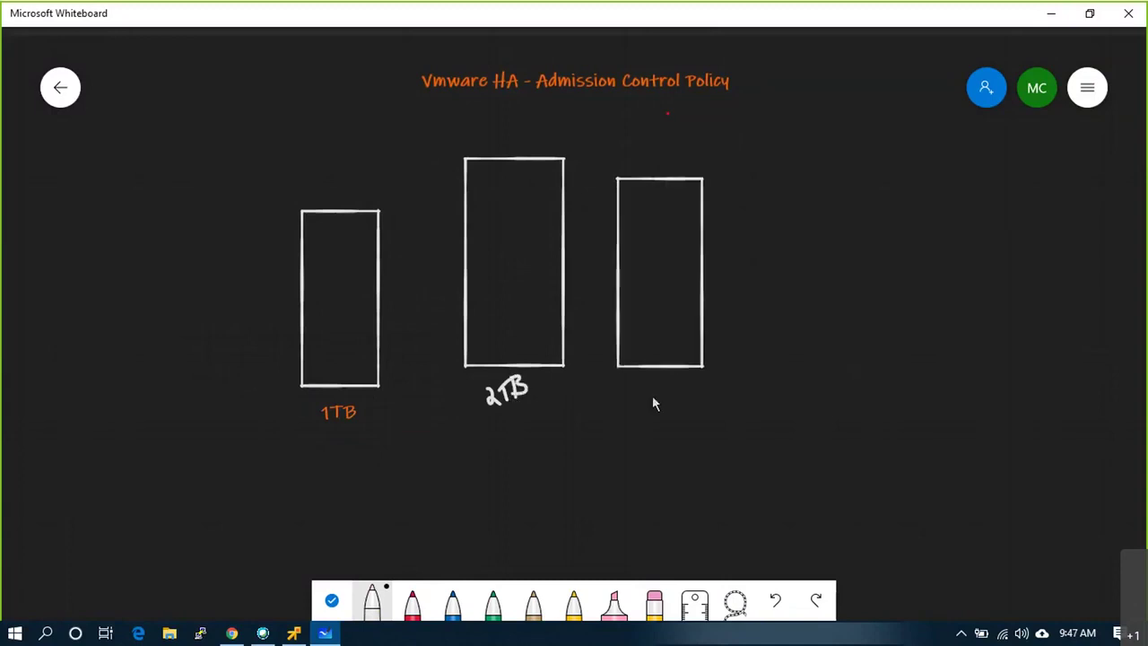
pyautogui.moveTo(658, 385); pyautogui.dragTo(674, 384)
pyautogui.moveTo(666, 385)
pyautogui.mouseDown()
pyautogui.moveTo(665, 403)
pyautogui.moveTo(685, 392)
pyautogui.moveTo(677, 404)
pyautogui.mouseUp()
# Switch to the vSphere Client console, highlight the "Host failures cluster tolerates" setting, and return to Microsoft Whiteboard.
pyautogui.hotkey('alt', 'Tab')
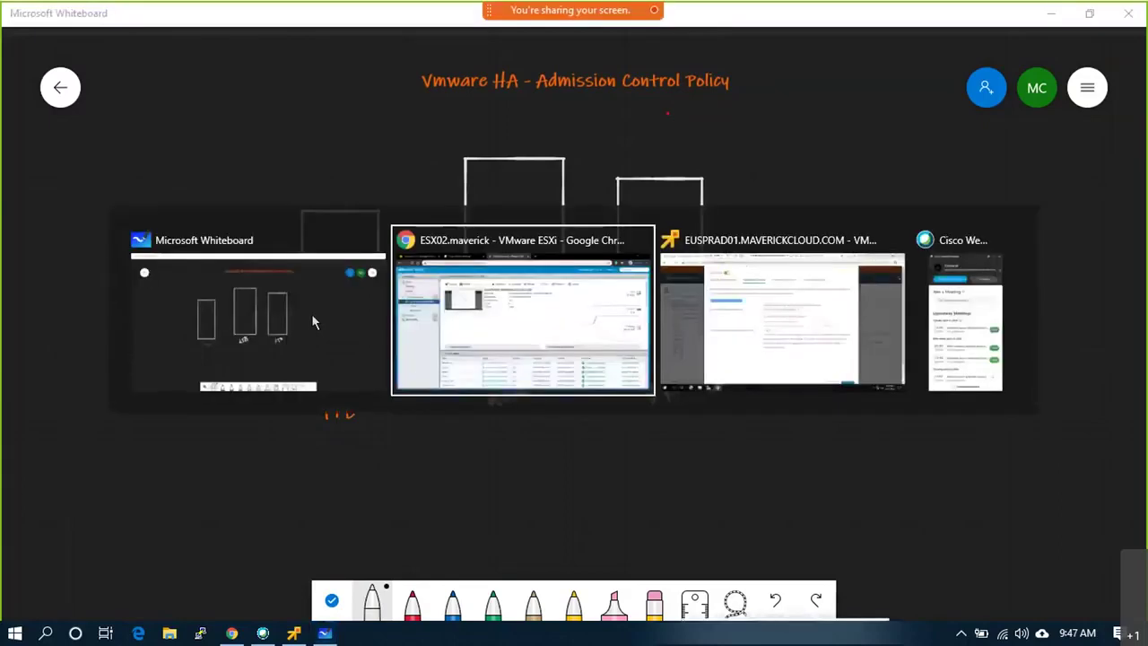
pyautogui.hotkey('alt', 'Tab')
pyautogui.press('Tab')
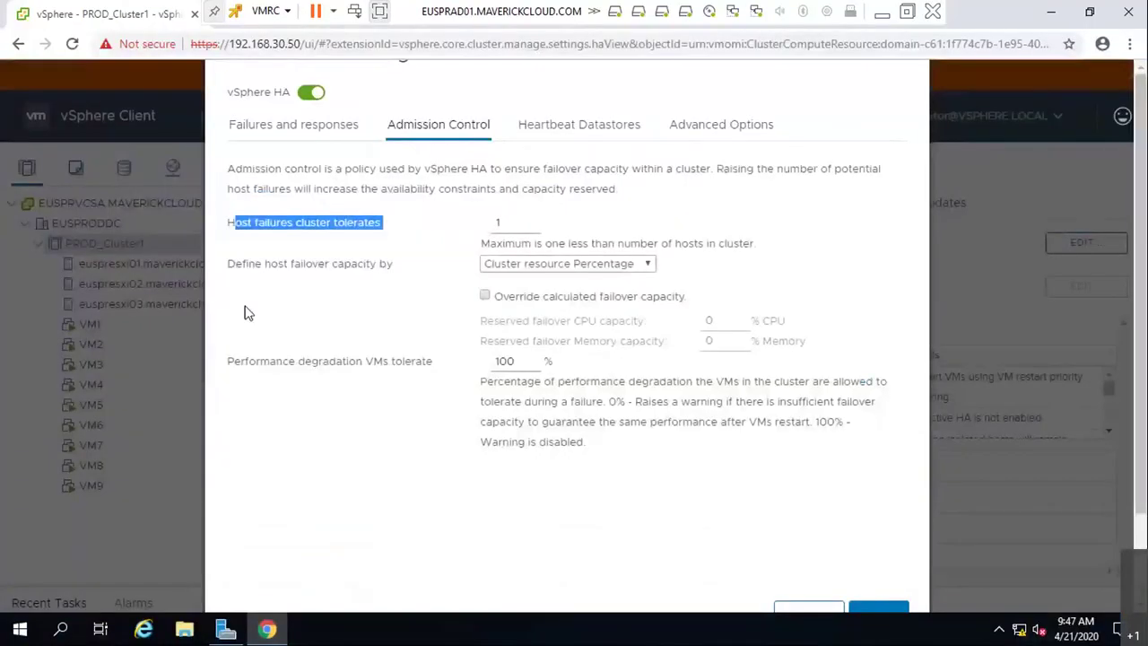
pyautogui.moveTo(216, 222); pyautogui.dragTo(531, 220)
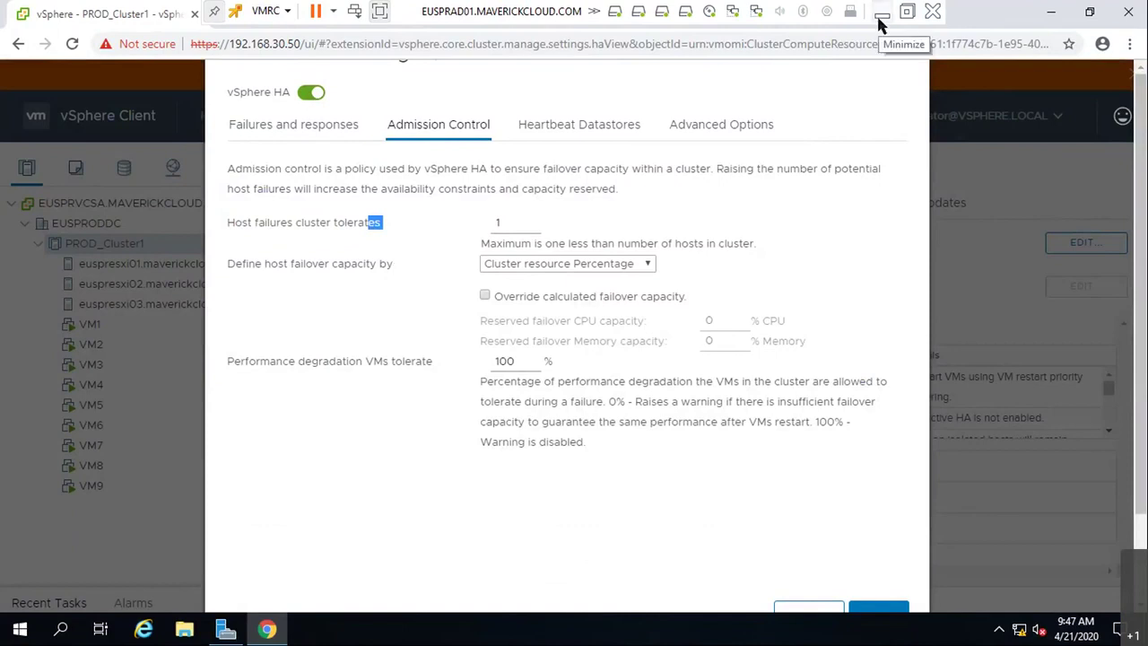
pyautogui.click(879, 25)
pyautogui.hotkey('alt', 'Tab')
pyautogui.hotkey('alt', 'Tab')
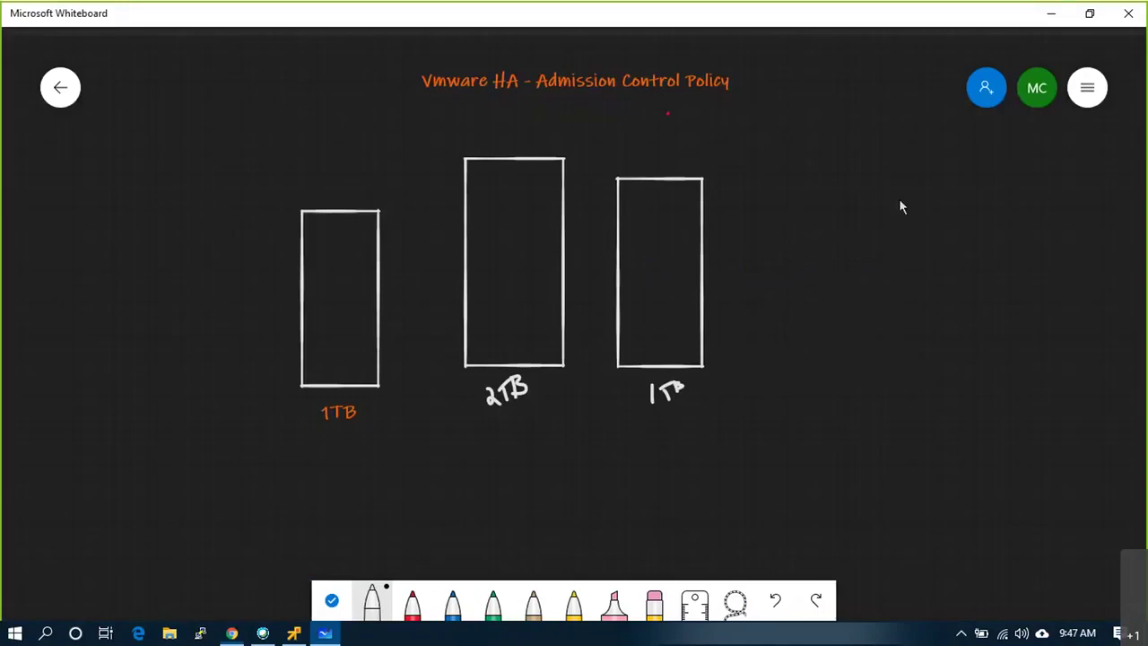
# Handwrite 4TB over N-1 beside the hosts, add 3-1 = 2 beneath it, and box the 2.
pyautogui.moveTo(900, 153)
pyautogui.mouseDown()
pyautogui.moveTo(907, 178)
pyautogui.moveTo(938, 170)
pyautogui.mouseUp()
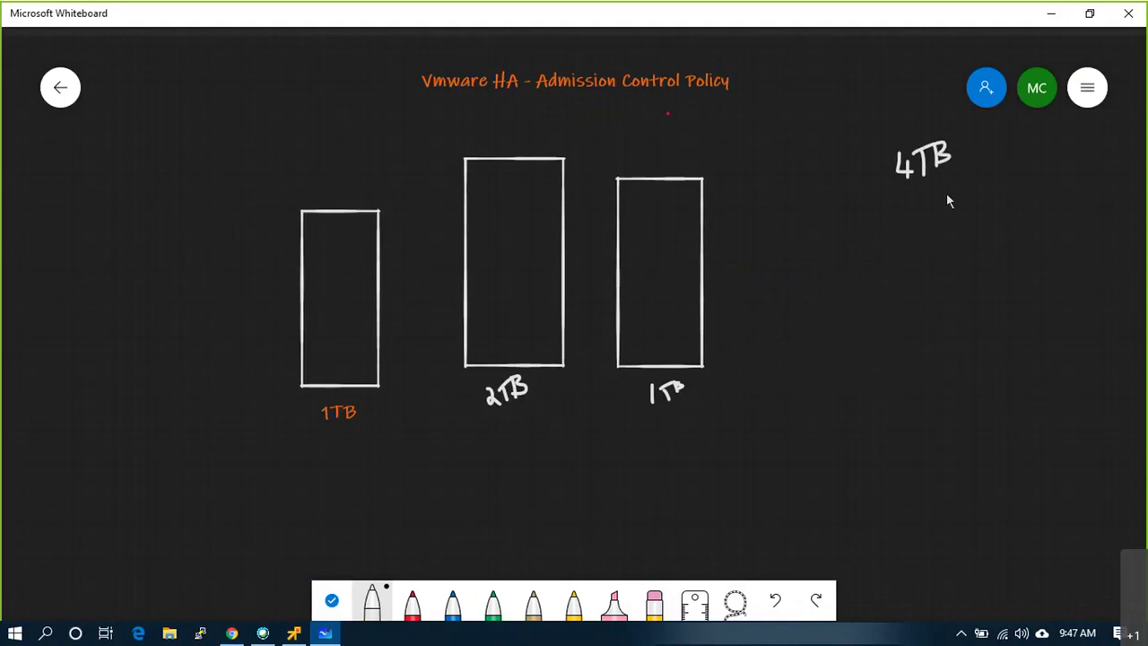
pyautogui.moveTo(890, 194); pyautogui.dragTo(964, 169)
pyautogui.moveTo(916, 222); pyautogui.dragTo(932, 211)
pyautogui.moveTo(939, 238); pyautogui.dragTo(959, 255)
pyautogui.moveTo(963, 244)
pyautogui.mouseDown()
pyautogui.moveTo(979, 246)
pyautogui.moveTo(1007, 220)
pyautogui.mouseUp()
pyautogui.moveTo(1000, 234); pyautogui.dragTo(1013, 230)
pyautogui.moveTo(1035, 205); pyautogui.dragTo(1056, 227)
pyautogui.moveTo(1024, 185)
pyautogui.mouseDown()
pyautogui.moveTo(1066, 183)
pyautogui.moveTo(1067, 235)
pyautogui.mouseUp()
pyautogui.moveTo(1029, 186); pyautogui.dragTo(1066, 235)
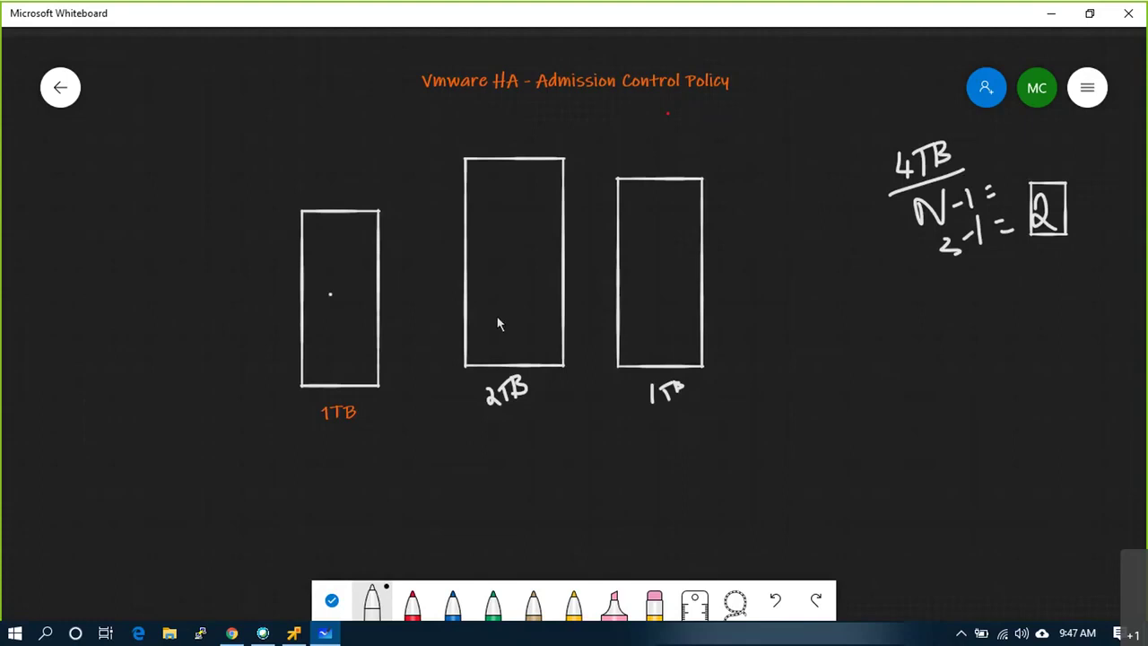
# Undo the pen marks on the host rectangles and the whole handwritten 4TB over N-1 calculation.
pyautogui.moveTo(686, 313); pyautogui.dragTo(735, 287)
pyautogui.click(625, 326)
pyautogui.hotkey('ctrl', 'z')
pyautogui.hotkey('ctrl', 'z')
pyautogui.hotkey('ctrl', 'z')
pyautogui.hotkey('ctrl', 'z')
pyautogui.hotkey('ctrl', 'z')
pyautogui.hotkey('ctrl', 'z')
pyautogui.hotkey('ctrl', 'z')
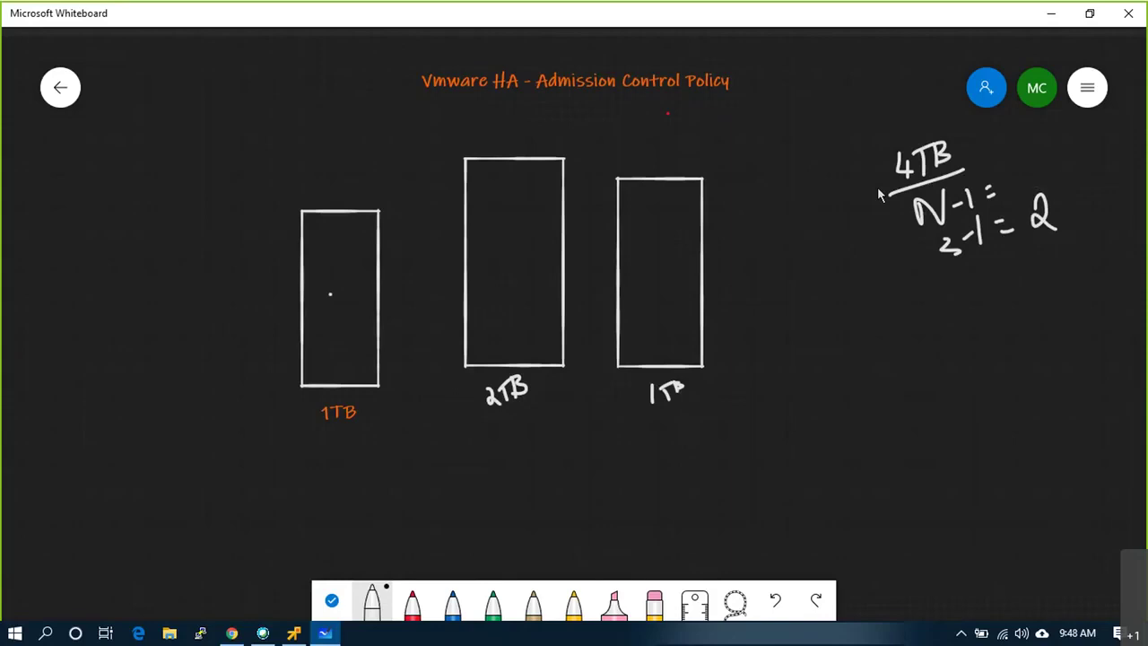
pyautogui.hotkey('ctrl', 'z')
pyautogui.hotkey('ctrl', 'z')
pyautogui.hotkey('ctrl', 'z')
pyautogui.hotkey('ctrl', 'z')
pyautogui.hotkey('ctrl', 'z')
pyautogui.hotkey('ctrl', 'z')
pyautogui.hotkey('ctrl', 'z')
pyautogui.hotkey('ctrl', 'z')
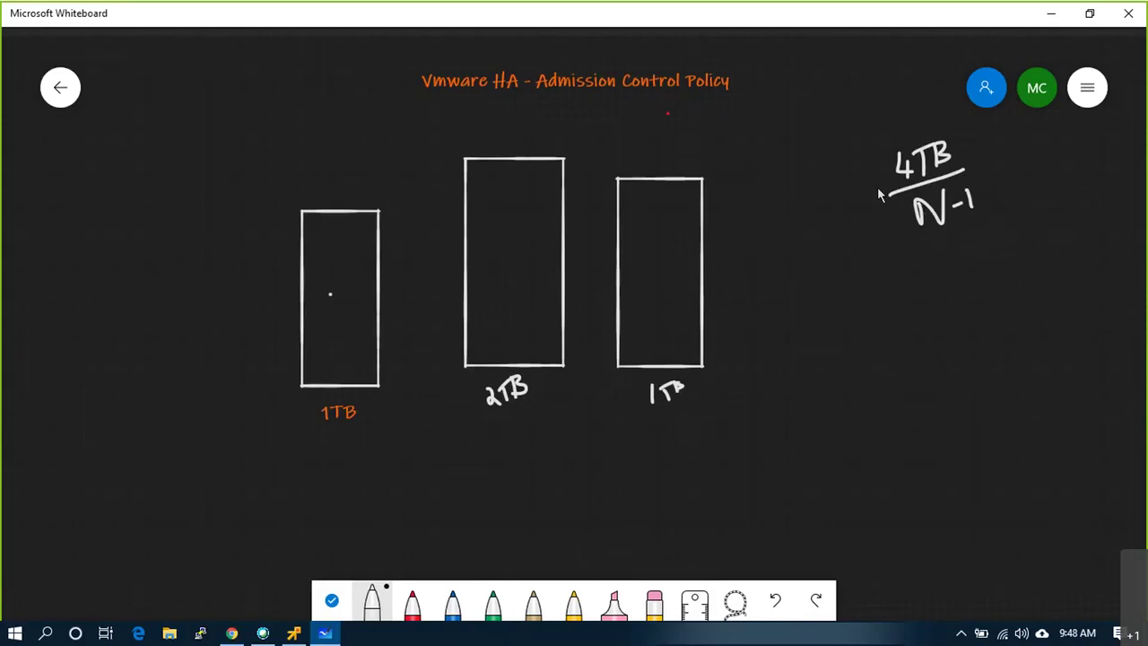
pyautogui.hotkey('ctrl', 'z')
pyautogui.hotkey('ctrl', 'z')
pyautogui.hotkey('ctrl', 'z')
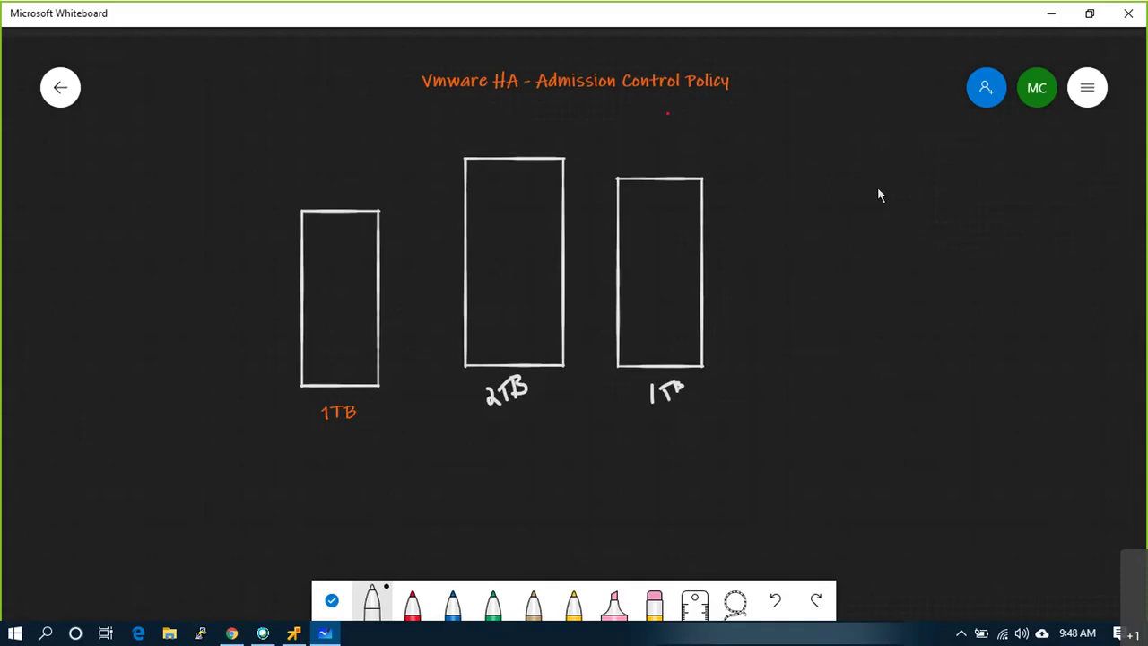
# Cross out the top of the 2TB host and put a check mark on each 1TB host.
pyautogui.moveTo(538, 181); pyautogui.dragTo(516, 150)
pyautogui.moveTo(536, 148); pyautogui.dragTo(513, 182)
pyautogui.click(321, 338)
pyautogui.moveTo(303, 320)
pyautogui.mouseDown()
pyautogui.moveTo(310, 328)
pyautogui.moveTo(350, 271)
pyautogui.mouseUp()
pyautogui.moveTo(675, 277)
pyautogui.mouseDown()
pyautogui.moveTo(701, 281)
pyautogui.moveTo(729, 228)
pyautogui.mouseUp()
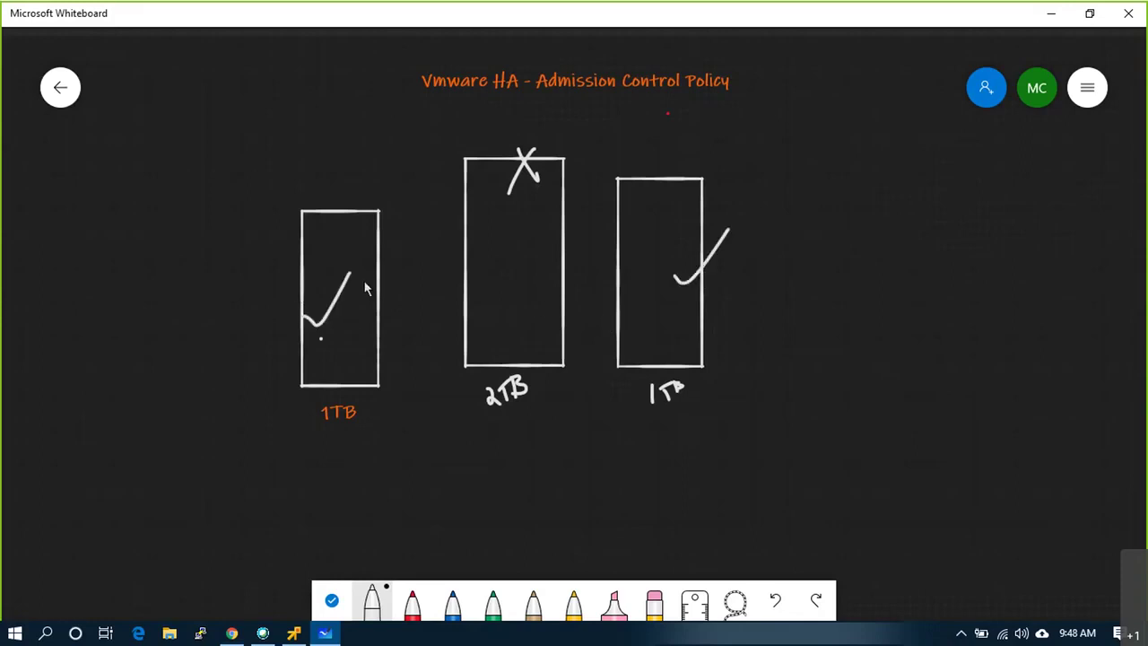
# Undo the cross and check marks on the three host rectangles.
pyautogui.hotkey('ctrl', 'z')
pyautogui.hotkey('ctrl', 'z')
pyautogui.hotkey('ctrl', 'z')
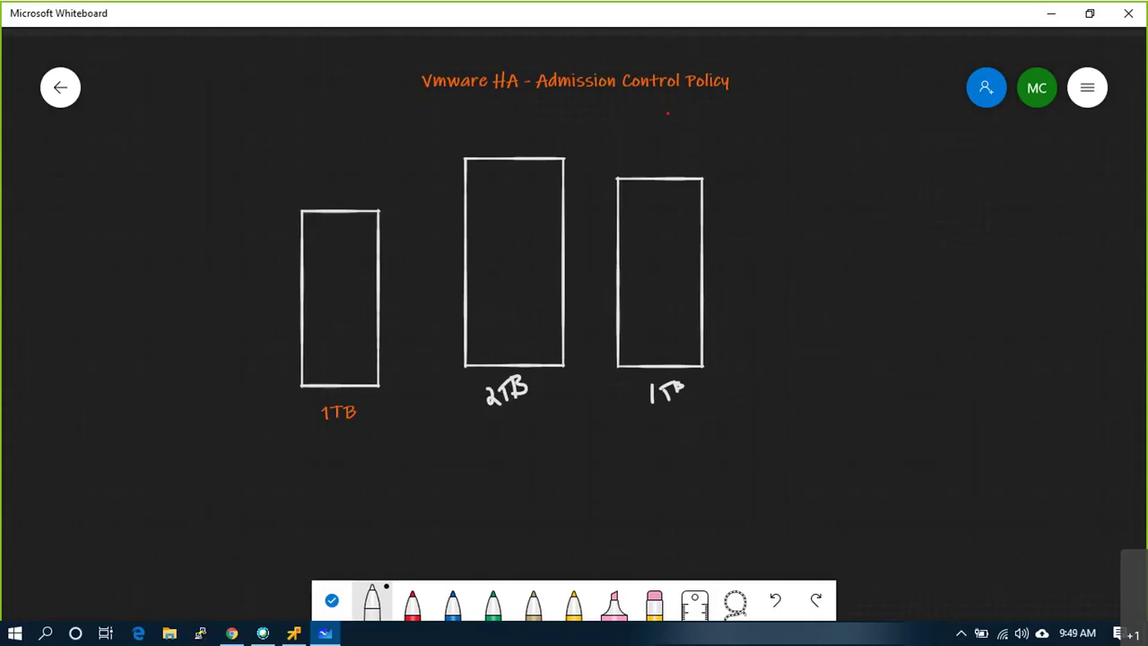
pyautogui.click(664, 10)
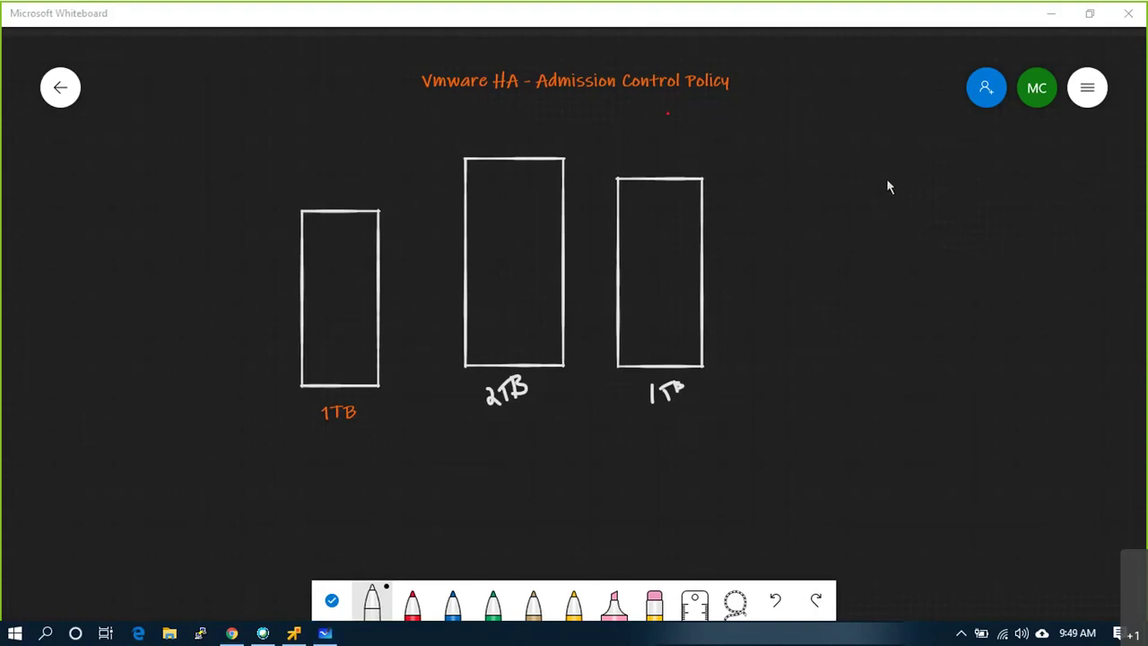
# Handwrite the calculation 4TB/3 = 1.3TB in the empty area beside the hosts.
pyautogui.moveTo(910, 166)
pyautogui.mouseDown()
pyautogui.moveTo(906, 178)
pyautogui.moveTo(964, 159)
pyautogui.moveTo(969, 188)
pyautogui.mouseUp()
pyautogui.moveTo(968, 161)
pyautogui.mouseDown()
pyautogui.moveTo(986, 174)
pyautogui.moveTo(970, 188)
pyautogui.mouseUp()
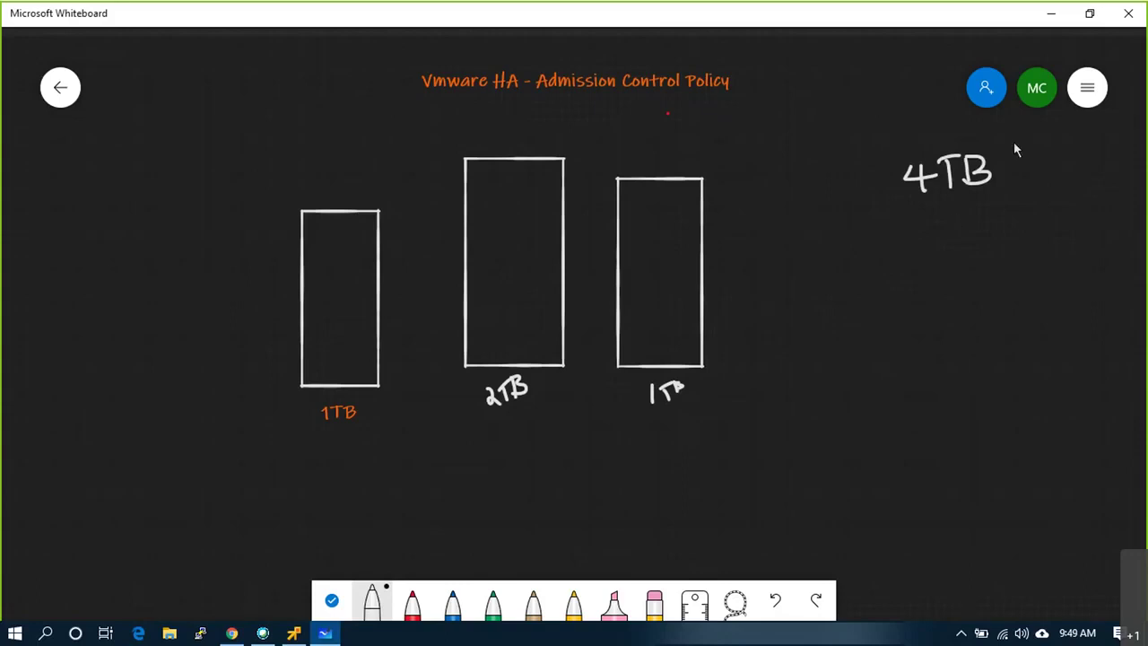
pyautogui.moveTo(1015, 176); pyautogui.dragTo(1031, 202)
pyautogui.moveTo(1044, 157)
pyautogui.mouseDown()
pyautogui.moveTo(1056, 166)
pyautogui.moveTo(1109, 143)
pyautogui.moveTo(1095, 158)
pyautogui.moveTo(1117, 148)
pyautogui.moveTo(1126, 122)
pyautogui.moveTo(1130, 147)
pyautogui.moveTo(1136, 135)
pyautogui.moveTo(1128, 144)
pyautogui.mouseUp()
pyautogui.click(1087, 155)
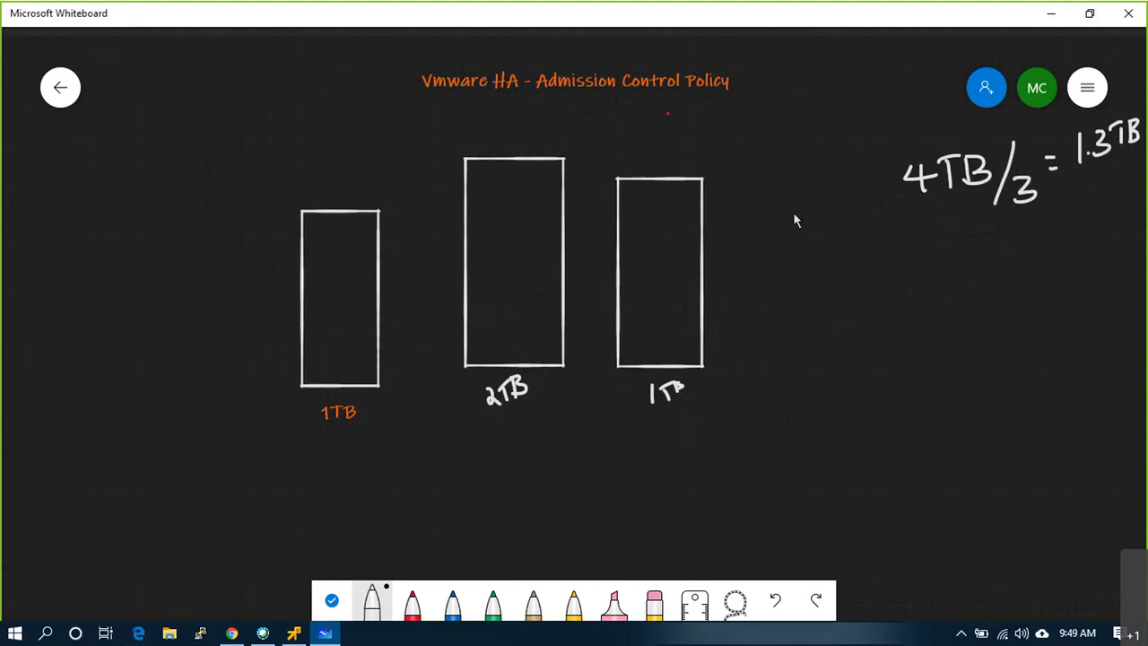
# Handwrite 1000/3 = 333GB below the 4TB/3 calculation and underline the 333.
pyautogui.moveTo(924, 244)
pyautogui.mouseDown()
pyautogui.moveTo(923, 259)
pyautogui.moveTo(940, 240)
pyautogui.moveTo(968, 240)
pyautogui.moveTo(999, 264)
pyautogui.moveTo(954, 307)
pyautogui.mouseUp()
pyautogui.moveTo(1004, 260); pyautogui.dragTo(1122, 263)
pyautogui.moveTo(1030, 288); pyautogui.dragTo(1081, 282)
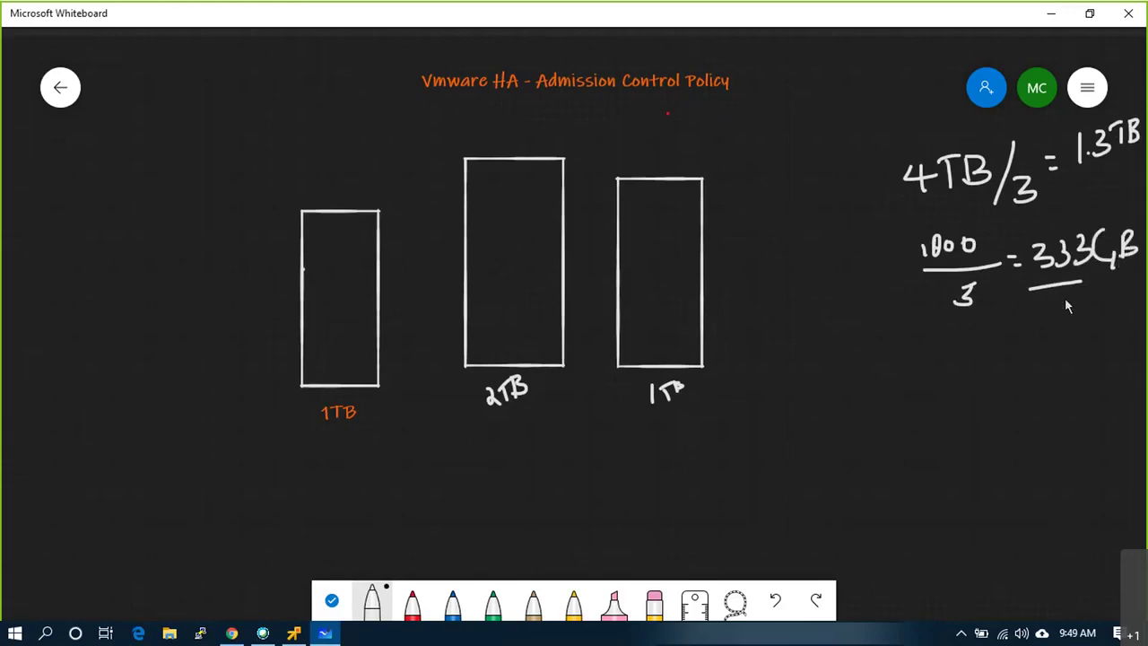
# Draw a red wavy line across the lower part of each of the three host rectangles.
pyautogui.click(412, 603)
pyautogui.moveTo(301, 348); pyautogui.dragTo(374, 343)
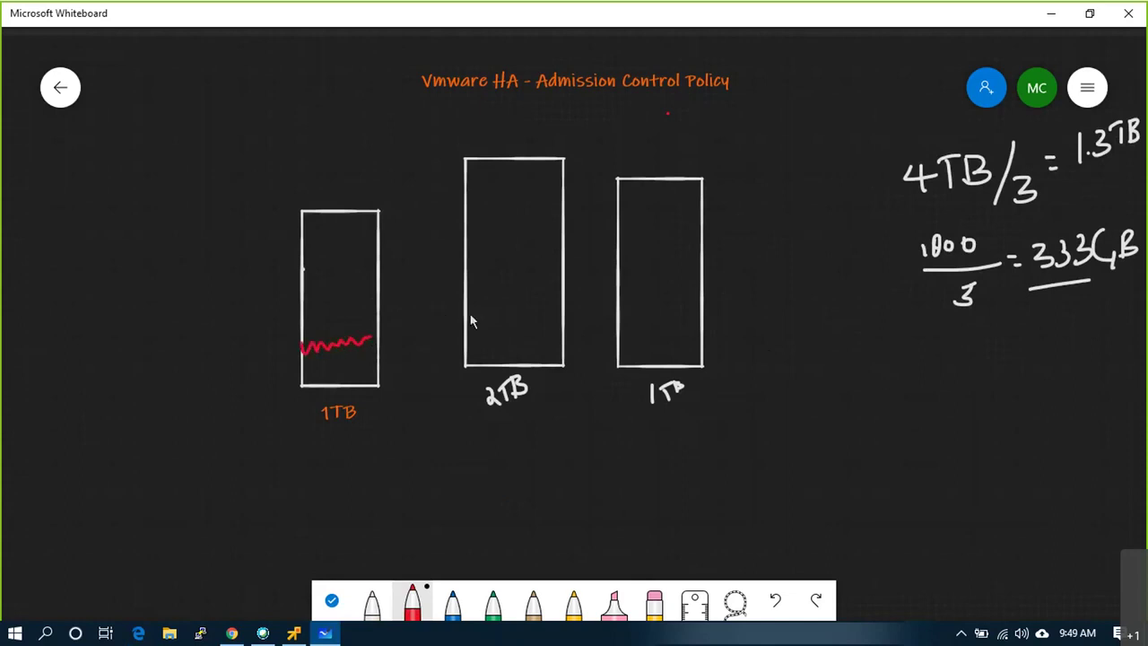
pyautogui.moveTo(464, 315); pyautogui.dragTo(703, 310)
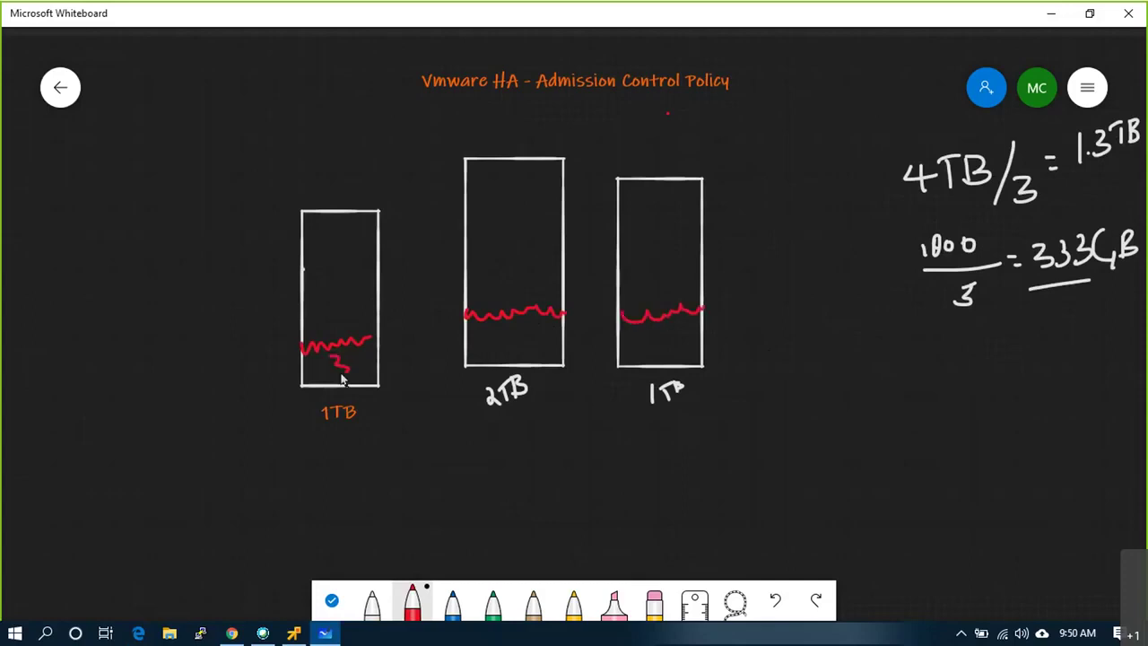
# Handwrite 333 below each host's wavy line, with 666 above it in the 1TB hosts and a checked 1.6 in the 2TB host.
pyautogui.moveTo(341, 284)
pyautogui.mouseDown()
pyautogui.moveTo(344, 269)
pyautogui.moveTo(371, 269)
pyautogui.mouseUp()
pyautogui.moveTo(638, 330)
pyautogui.mouseDown()
pyautogui.moveTo(642, 352)
pyautogui.moveTo(667, 351)
pyautogui.mouseUp()
pyautogui.moveTo(473, 337); pyautogui.dragTo(512, 355)
pyautogui.moveTo(492, 232)
pyautogui.mouseDown()
pyautogui.moveTo(501, 255)
pyautogui.moveTo(544, 227)
pyautogui.mouseUp()
pyautogui.click(503, 249)
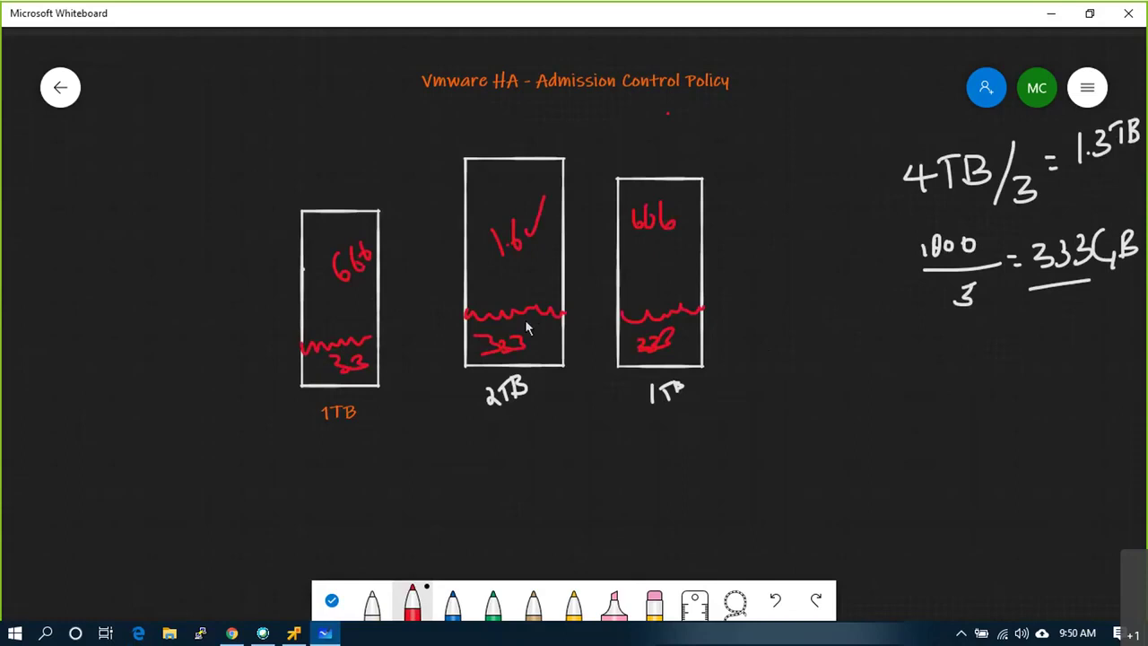
# Cross out the first host's reserved area, check the other two reserved areas and draw arrows from the first host towards them.
pyautogui.moveTo(333, 359)
pyautogui.mouseDown()
pyautogui.moveTo(381, 397)
pyautogui.moveTo(356, 396)
pyautogui.mouseUp()
pyautogui.moveTo(538, 335); pyautogui.dragTo(575, 307)
pyautogui.moveTo(697, 341); pyautogui.dragTo(749, 306)
pyautogui.moveTo(446, 336); pyautogui.dragTo(431, 348)
pyautogui.moveTo(567, 341); pyautogui.dragTo(579, 345)
pyautogui.moveTo(425, 321)
pyautogui.mouseDown()
pyautogui.moveTo(421, 357)
pyautogui.moveTo(620, 378)
pyautogui.mouseUp()
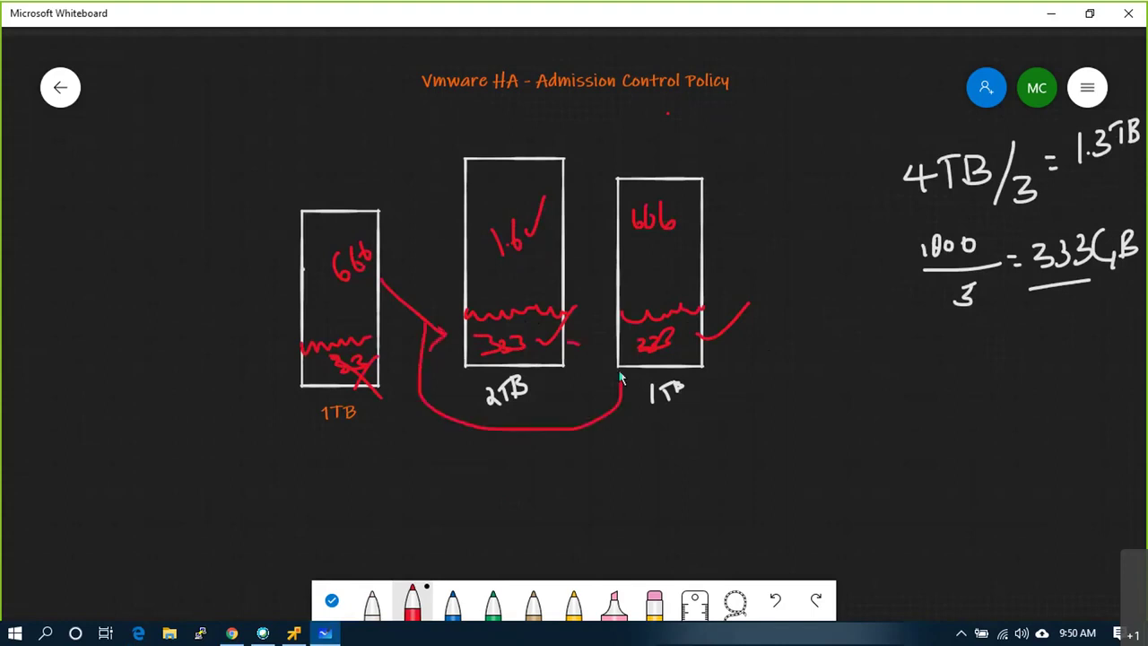
# Undo the arrows and small dash between the hosts, and underline the 666 in the first 1TB host.
pyautogui.hotkey('ctrl', 'z')
pyautogui.hotkey('ctrl', 'z')
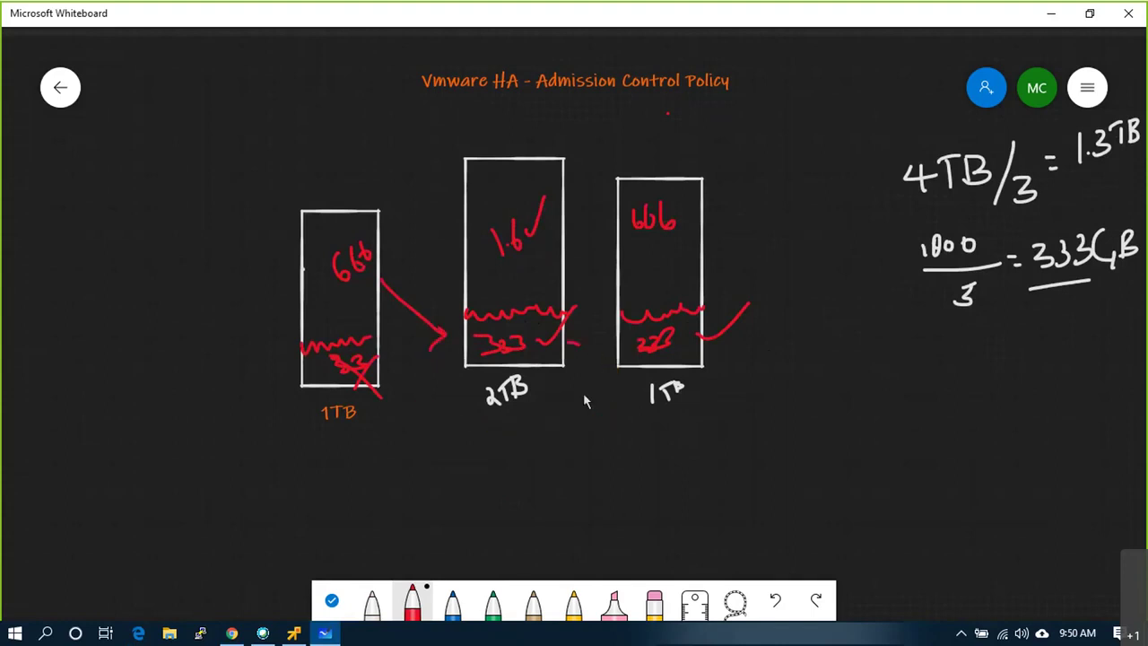
pyautogui.hotkey('ctrl', 'z')
pyautogui.hotkey('ctrl', 'z')
pyautogui.hotkey('ctrl', 'z')
pyautogui.moveTo(388, 280); pyautogui.dragTo(377, 287)
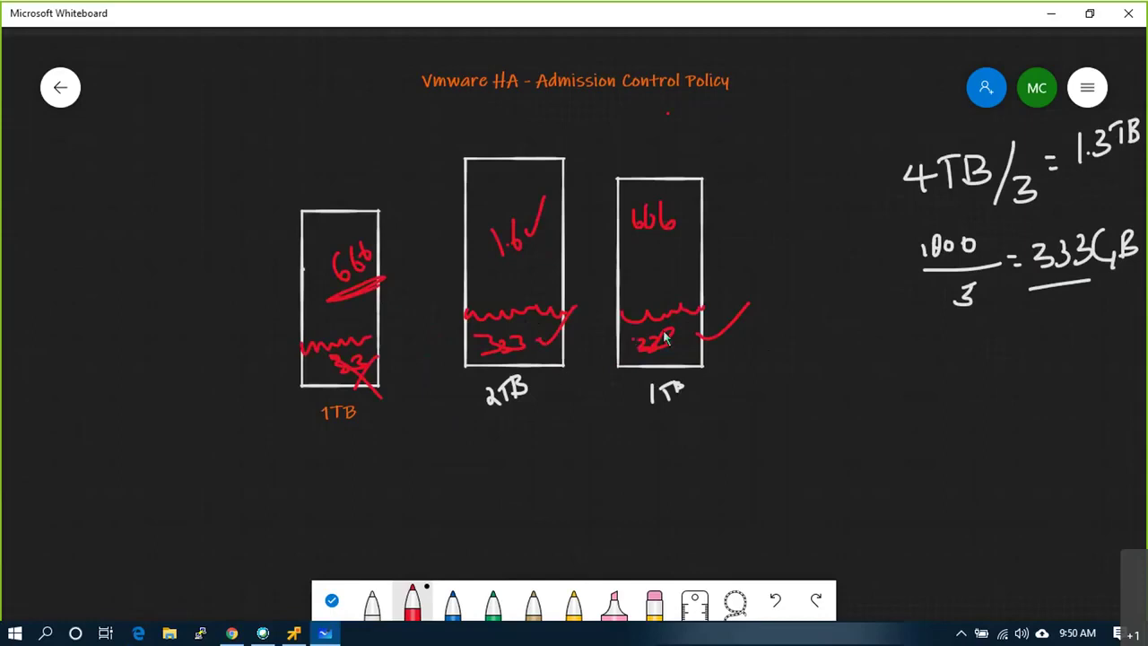
pyautogui.moveTo(699, 197); pyautogui.dragTo(671, 157)
# Undo the underline on 666, the check marks beside the reserved areas and the cross on the first host.
pyautogui.hotkey('ctrl', 'z')
pyautogui.hotkey('ctrl', 'z')
pyautogui.hotkey('ctrl', 'z')
pyautogui.hotkey('ctrl', 'z')
pyautogui.hotkey('ctrl', 'z')
pyautogui.hotkey('ctrl', 'z')
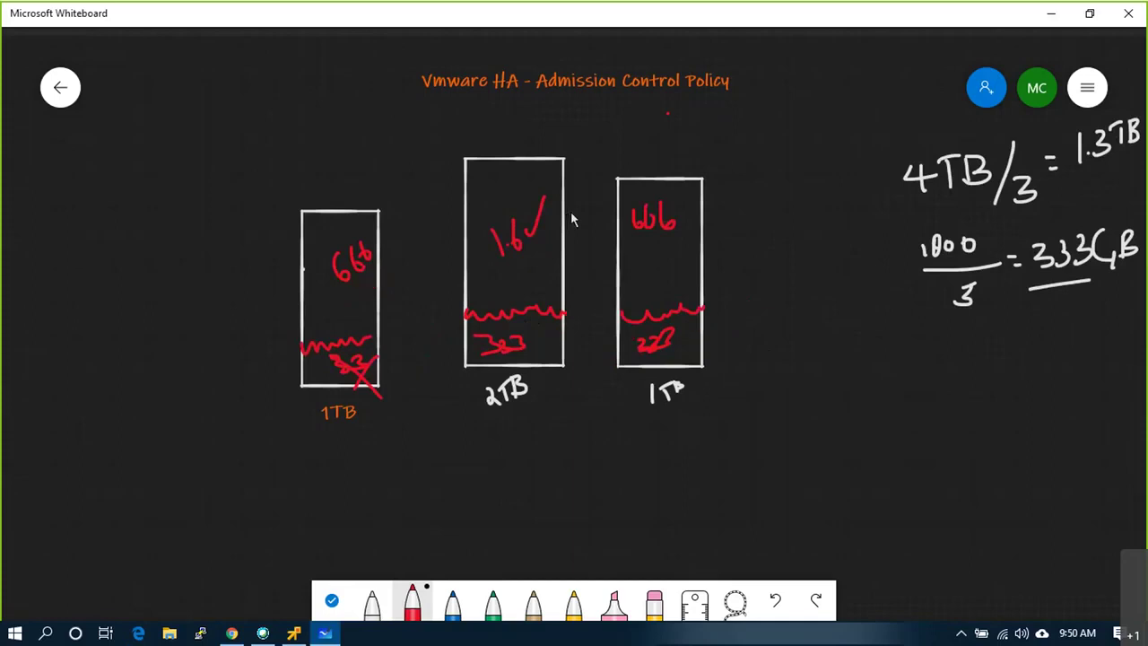
pyautogui.hotkey('ctrl', 'z')
# Cross the top of the 2TB host, circle its 1.6 and add a check mark over the cross.
pyautogui.moveTo(518, 139); pyautogui.dragTo(498, 177)
pyautogui.moveTo(483, 137); pyautogui.dragTo(523, 174)
pyautogui.moveTo(524, 227)
pyautogui.mouseDown()
pyautogui.moveTo(481, 218)
pyautogui.moveTo(499, 271)
pyautogui.mouseUp()
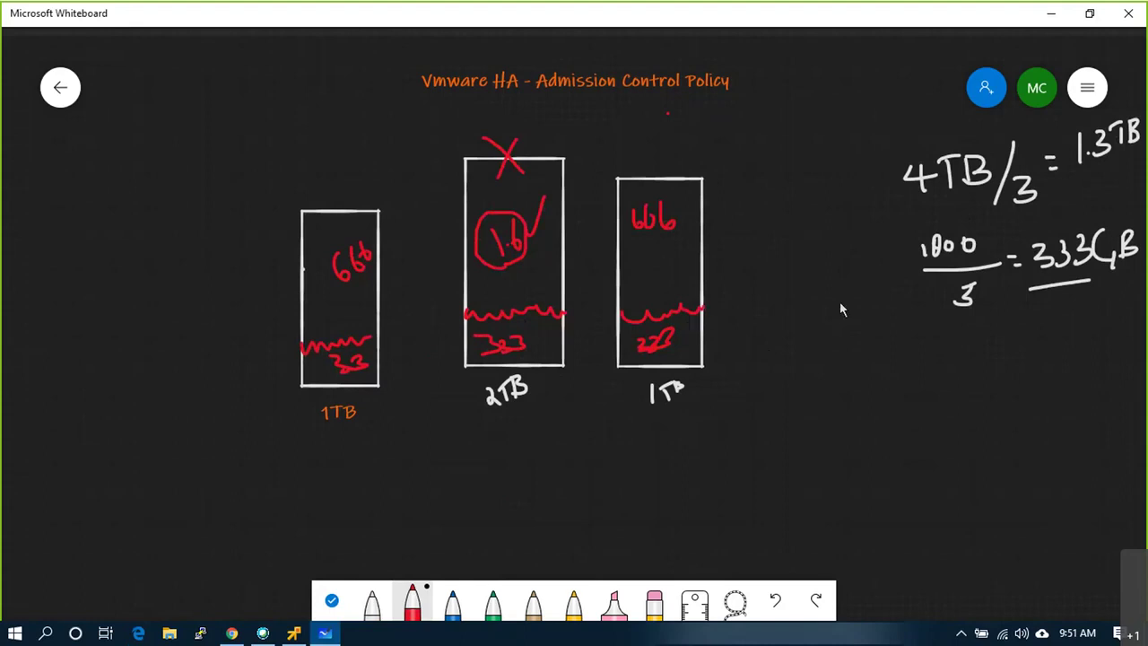
pyautogui.moveTo(495, 176)
pyautogui.mouseDown()
pyautogui.moveTo(502, 189)
pyautogui.moveTo(549, 138)
pyautogui.mouseUp()
# Overwrite the 1000/3 fraction in red as 2000/3 and handwrite 650GB below 333GB.
pyautogui.moveTo(916, 240)
pyautogui.mouseDown()
pyautogui.moveTo(928, 247)
pyautogui.moveTo(921, 267)
pyautogui.moveTo(969, 255)
pyautogui.mouseUp()
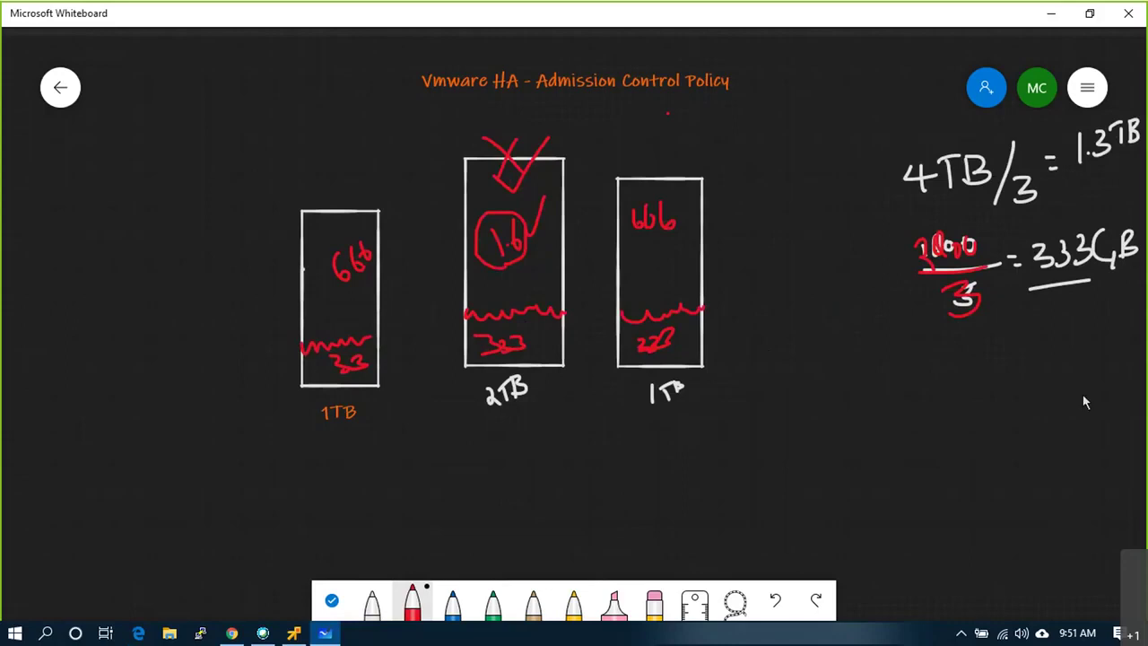
pyautogui.moveTo(1031, 321)
pyautogui.mouseDown()
pyautogui.moveTo(1025, 334)
pyautogui.moveTo(1047, 319)
pyautogui.moveTo(1036, 337)
pyautogui.moveTo(1056, 330)
pyautogui.mouseUp()
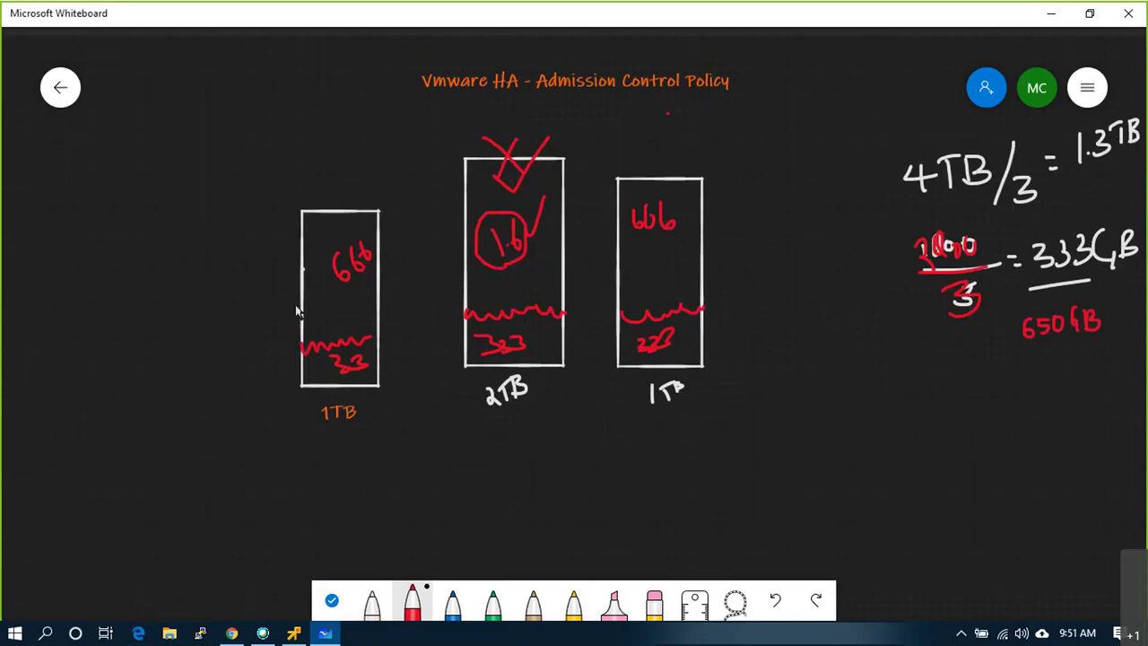
# Write over the first host's 666, circle the third host's 666 and put a check mark on both 1TB hosts.
pyautogui.moveTo(368, 238); pyautogui.dragTo(355, 245)
pyautogui.moveTo(287, 204); pyautogui.dragTo(362, 112)
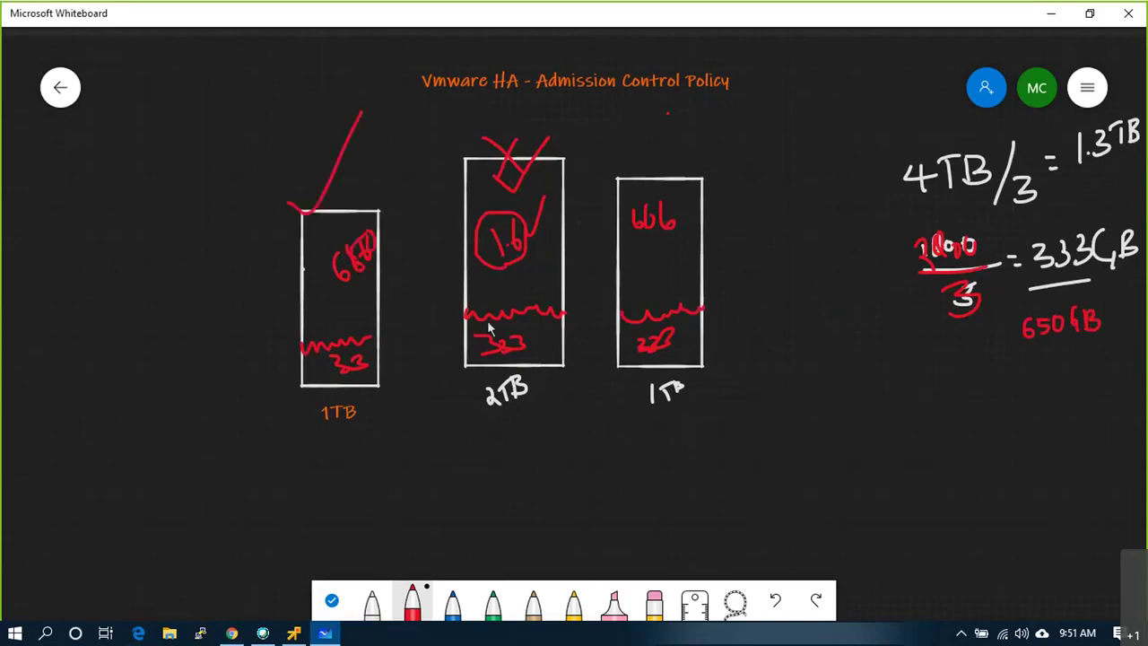
pyautogui.moveTo(662, 176)
pyautogui.mouseDown()
pyautogui.moveTo(620, 229)
pyautogui.moveTo(650, 182)
pyautogui.moveTo(748, 110)
pyautogui.mouseUp()
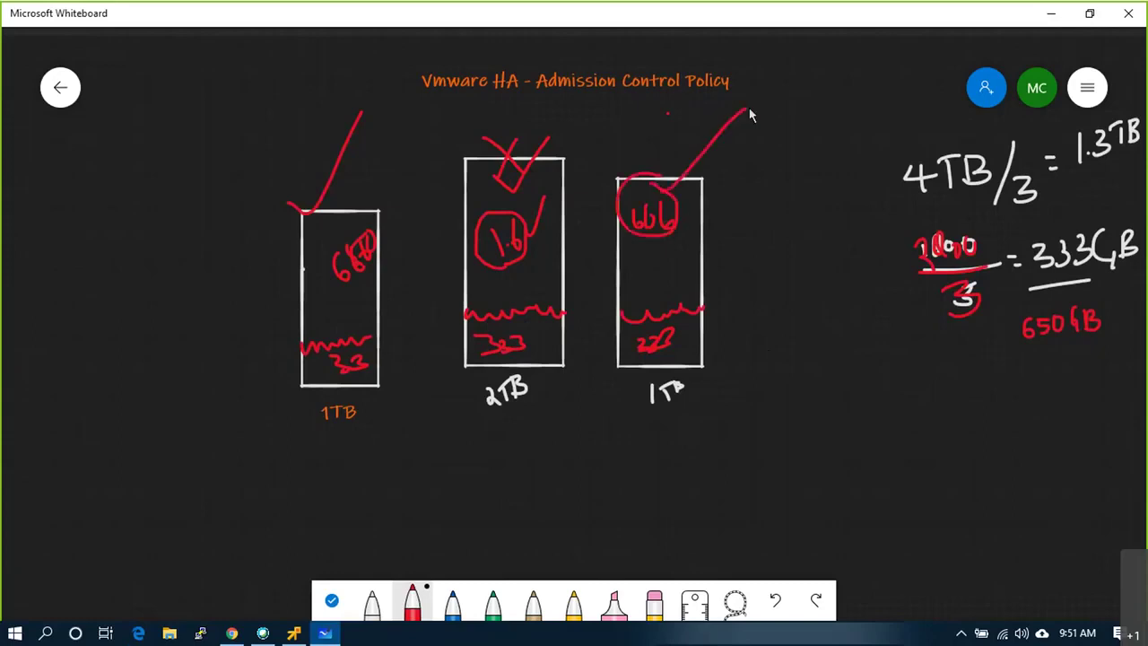
# Draw a higher wavy line across the 2TB host, write over its reserved figure and add 1.3 near its top.
pyautogui.moveTo(465, 289); pyautogui.dragTo(563, 256)
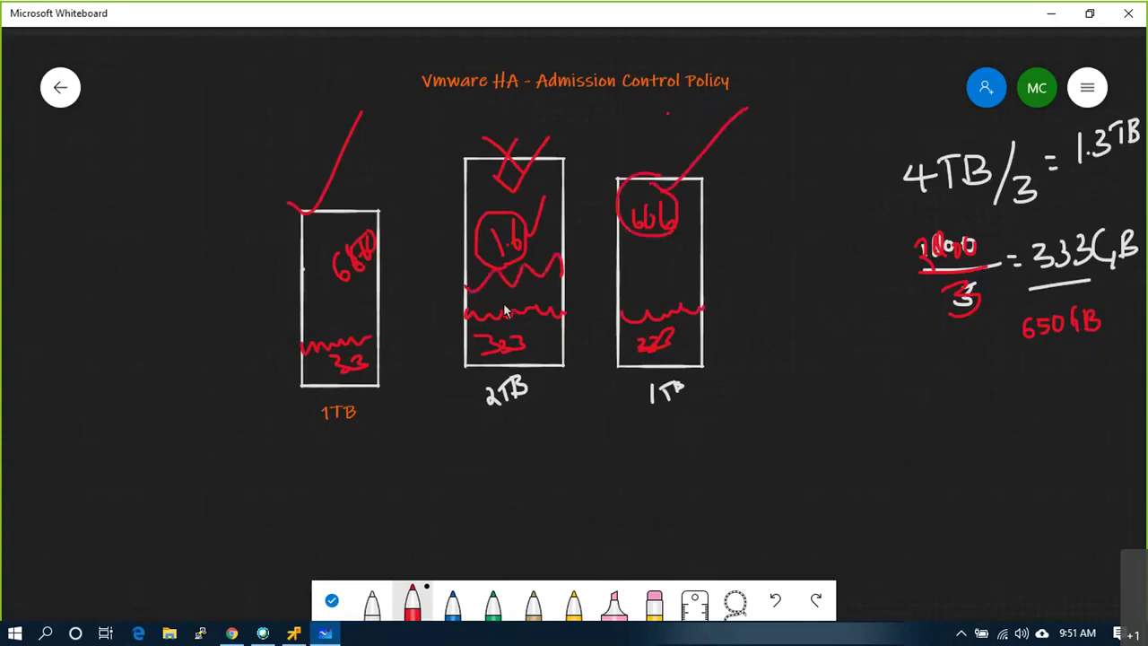
pyautogui.moveTo(491, 305); pyautogui.dragTo(532, 311)
pyautogui.moveTo(491, 188)
pyautogui.mouseDown()
pyautogui.moveTo(494, 213)
pyautogui.moveTo(530, 210)
pyautogui.mouseUp()
pyautogui.click(504, 199)
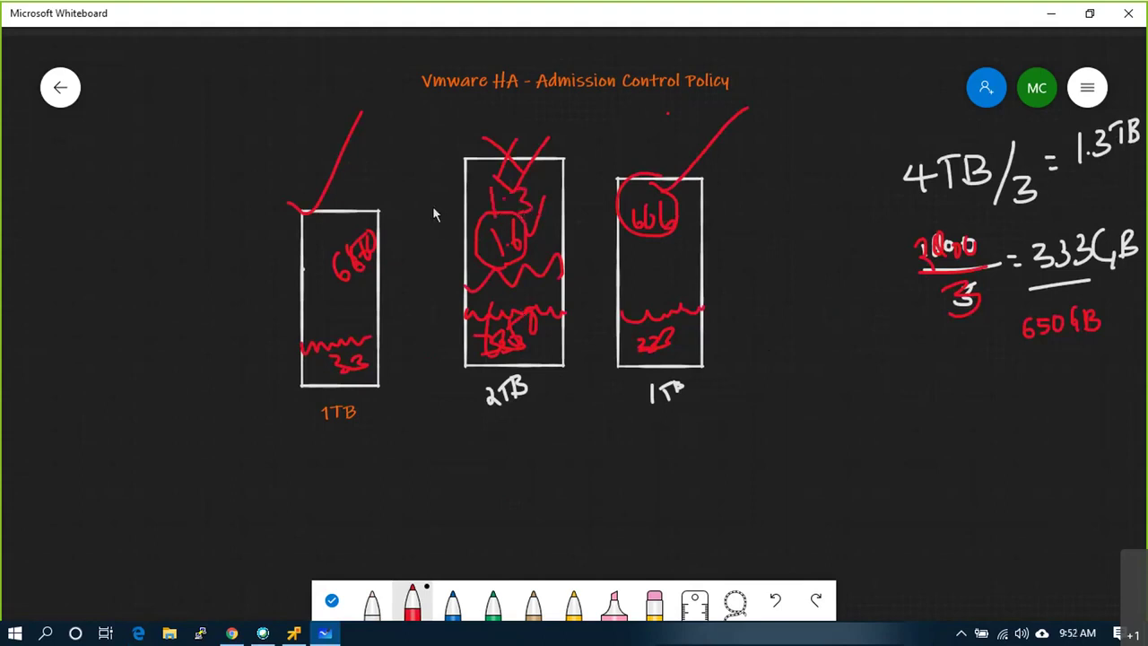
# Draw a red arrow pointing at each of the three host rectangles.
pyautogui.moveTo(433, 206); pyautogui.dragTo(461, 204)
pyautogui.moveTo(273, 416)
pyautogui.mouseDown()
pyautogui.moveTo(309, 382)
pyautogui.moveTo(305, 396)
pyautogui.mouseUp()
pyautogui.moveTo(601, 379); pyautogui.dragTo(624, 368)
pyautogui.moveTo(612, 378); pyautogui.dragTo(621, 386)
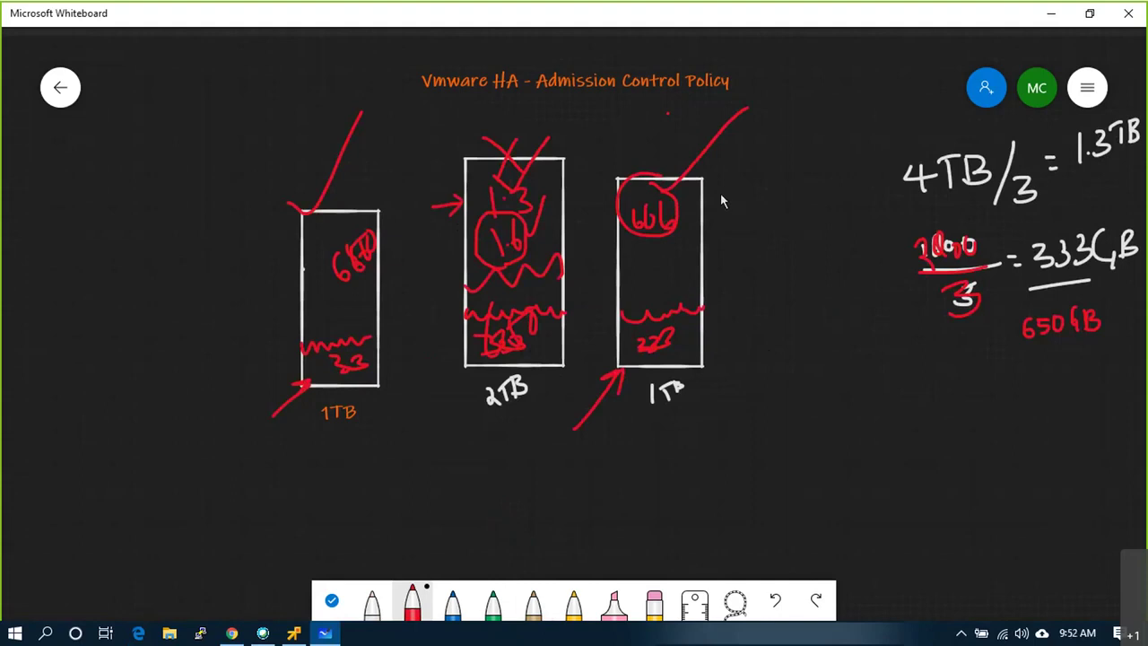
# Handwrite percentages beside the 1TB hosts, with 30% at the third host's reserved area and a checked 60% at the first host.
pyautogui.moveTo(728, 193)
pyautogui.mouseDown()
pyautogui.moveTo(730, 219)
pyautogui.moveTo(749, 202)
pyautogui.mouseUp()
pyautogui.click(761, 332)
pyautogui.moveTo(770, 324); pyautogui.dragTo(764, 353)
pyautogui.moveTo(283, 288)
pyautogui.mouseDown()
pyautogui.moveTo(315, 254)
pyautogui.moveTo(250, 267)
pyautogui.moveTo(267, 254)
pyautogui.moveTo(284, 272)
pyautogui.mouseUp()
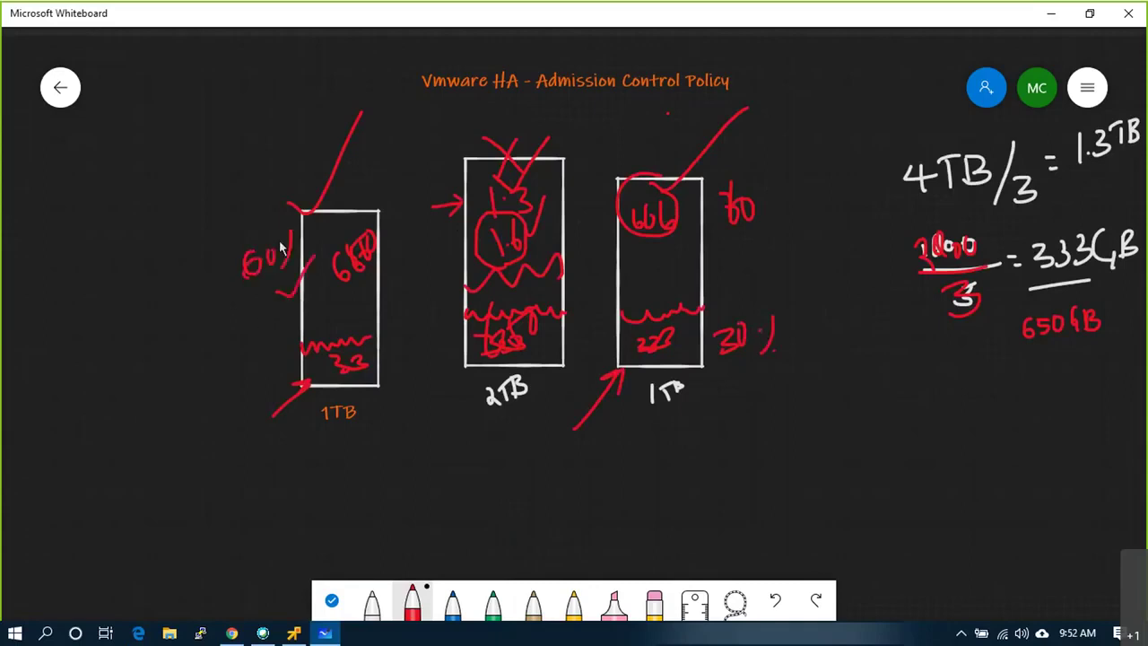
pyautogui.moveTo(190, 433)
pyautogui.mouseDown()
pyautogui.moveTo(280, 391)
pyautogui.moveTo(257, 338)
pyautogui.mouseUp()
# Undo the percentages beside the 1TB hosts, the arrows pointing at the hosts and the 1.3 in the 2TB host.
pyautogui.hotkey('ctrl', 'z')
pyautogui.hotkey('ctrl', 'z')
pyautogui.hotkey('ctrl', 'z')
pyautogui.hotkey('ctrl', 'z')
pyautogui.hotkey('ctrl', 'z')
pyautogui.hotkey('ctrl', 'z')
pyautogui.hotkey('ctrl', 'z')
pyautogui.hotkey('ctrl', 'z')
pyautogui.hotkey('ctrl', 'z')
pyautogui.hotkey('ctrl', 'z')
pyautogui.hotkey('ctrl', 'z')
pyautogui.hotkey('ctrl', 'z')
pyautogui.hotkey('ctrl', 'z')
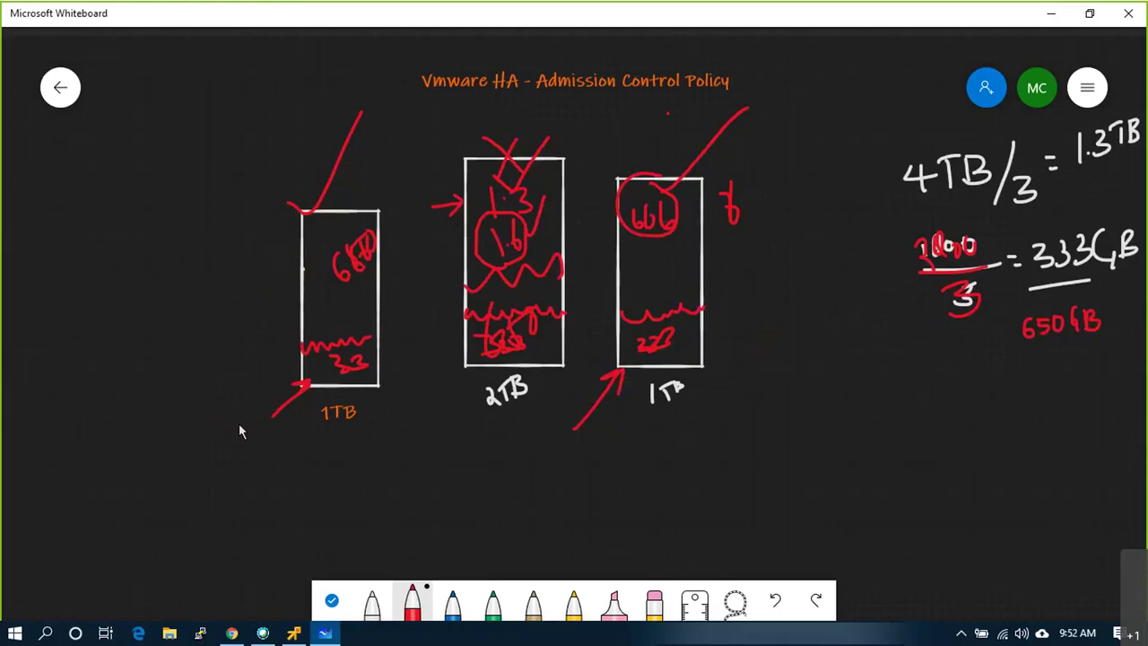
pyautogui.hotkey('ctrl', 'z')
pyautogui.hotkey('ctrl', 'z')
pyautogui.hotkey('ctrl', 'z')
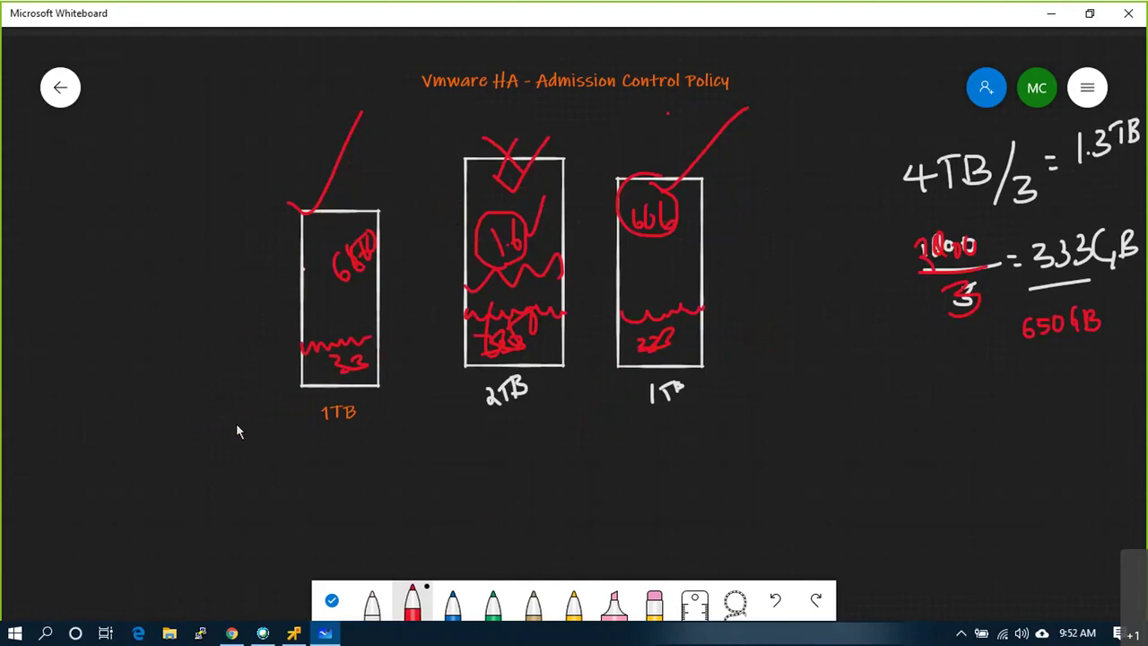
# Undo the higher wavy line in the 2TB host, the marks on the 1TB hosts and most of the 650GB note.
pyautogui.hotkey('ctrl', 'z')
pyautogui.hotkey('ctrl', 'z')
pyautogui.hotkey('ctrl', 'z')
pyautogui.hotkey('ctrl', 'z')
pyautogui.hotkey('ctrl', 'z')
pyautogui.hotkey('ctrl', 'z')
pyautogui.hotkey('ctrl', 'z')
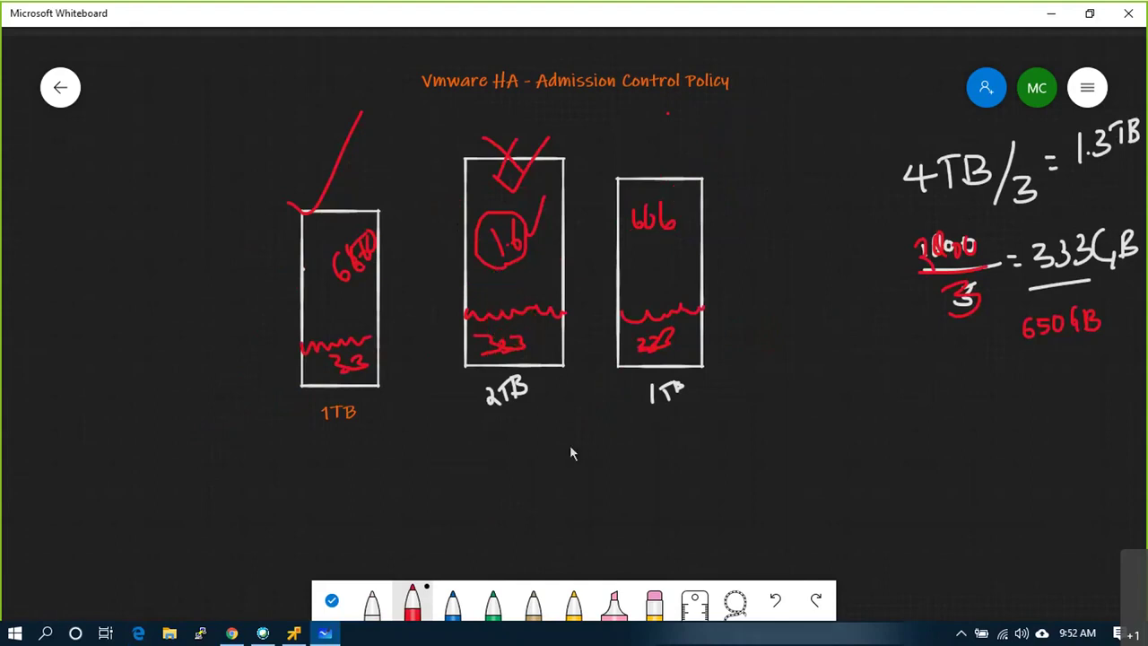
pyautogui.hotkey('ctrl', 'z')
pyautogui.hotkey('ctrl', 'z')
pyautogui.hotkey('ctrl', 'z')
pyautogui.hotkey('ctrl', 'z')
pyautogui.hotkey('ctrl', 'z')
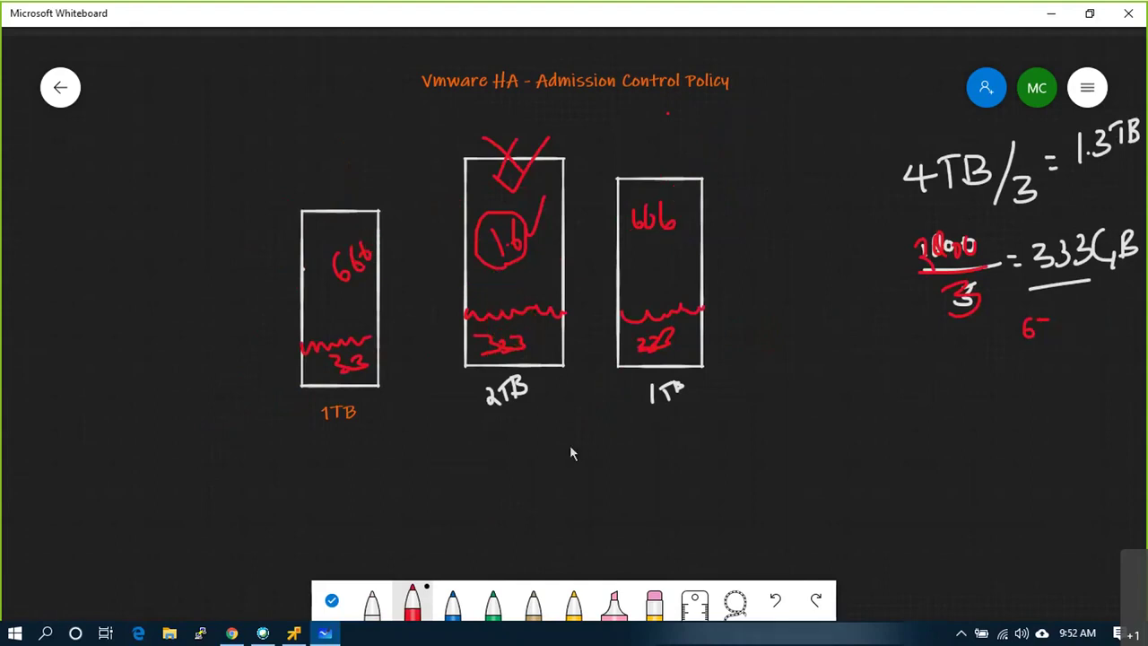
# Draw an arrow to a circled 1 in the empty area beside the first host and handwrite an underlined HFCT after it.
pyautogui.moveTo(57, 177)
pyautogui.mouseDown()
pyautogui.moveTo(121, 181)
pyautogui.moveTo(111, 155)
pyautogui.mouseUp()
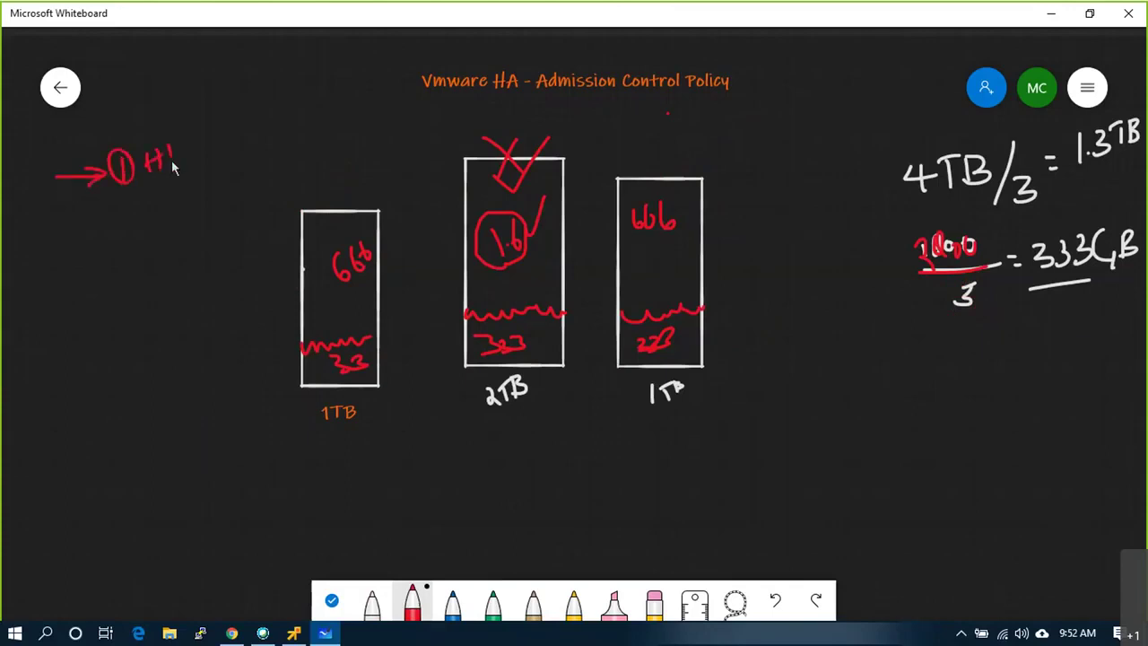
pyautogui.moveTo(223, 128)
pyautogui.mouseDown()
pyautogui.moveTo(226, 154)
pyautogui.moveTo(231, 129)
pyautogui.mouseUp()
pyautogui.moveTo(171, 190); pyautogui.dragTo(237, 164)
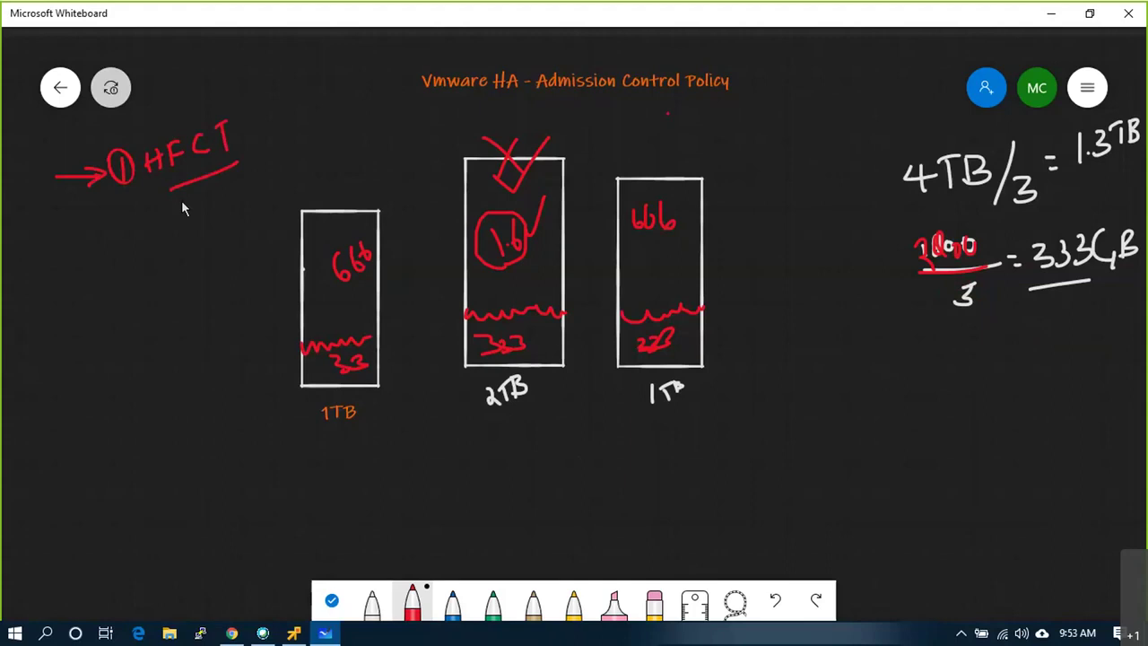
# Undo the HFCT note with its circled 1 and arrow, and the red fraction line over the 1000/3 calculation.
pyautogui.hotkey('ctrl', 'z')
pyautogui.hotkey('ctrl', 'z')
pyautogui.hotkey('ctrl', 'z')
pyautogui.hotkey('ctrl', 'z')
pyautogui.hotkey('ctrl', 'z')
pyautogui.hotkey('ctrl', 'z')
pyautogui.hotkey('ctrl', 'z')
pyautogui.hotkey('ctrl', 'z')
pyautogui.hotkey('ctrl', 'z')
pyautogui.hotkey('ctrl', 'z')
pyautogui.hotkey('ctrl', 'z')
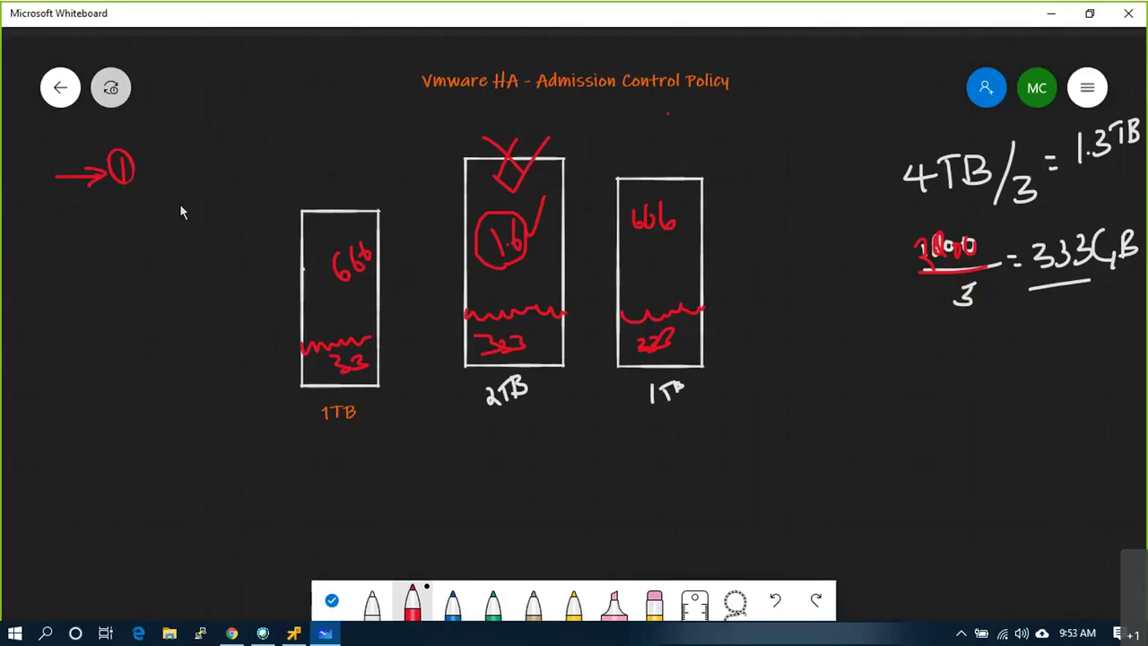
pyautogui.hotkey('ctrl', 'z')
pyautogui.hotkey('ctrl', 'z')
pyautogui.hotkey('ctrl', 'z')
pyautogui.hotkey('ctrl', 'z')
pyautogui.hotkey('ctrl', 'z')
pyautogui.hotkey('ctrl', 'z')
pyautogui.hotkey('ctrl', 'z')
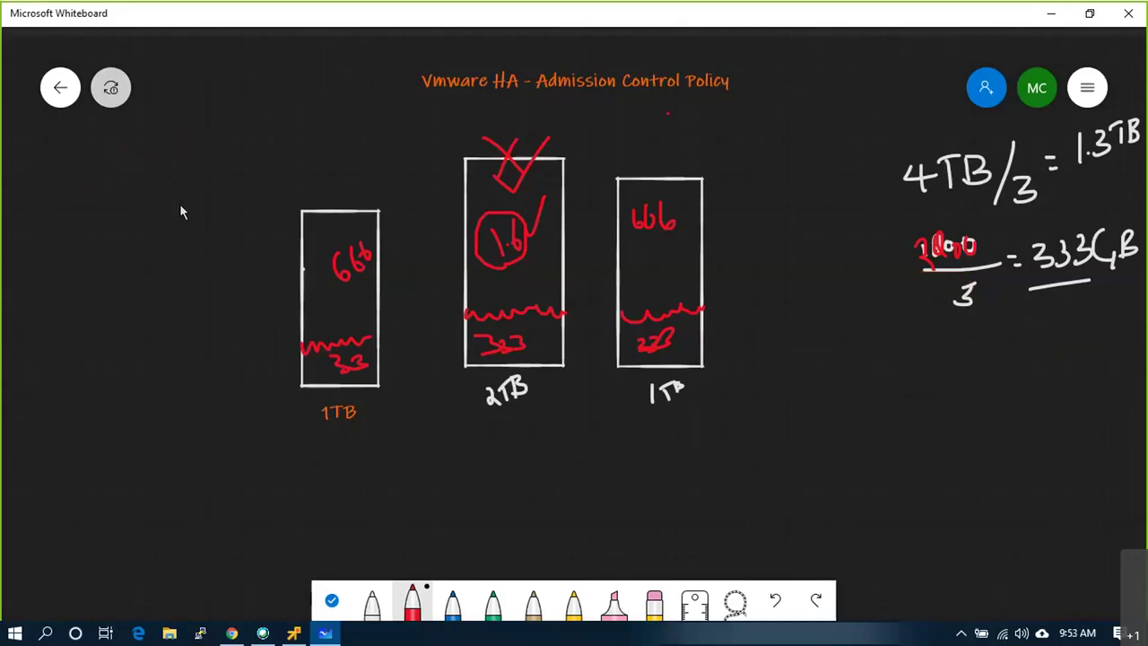
# Undo the red overwriting on 1000, the marks on the 2TB host and all red figures inside the three hosts.
pyautogui.hotkey('ctrl', 'z')
pyautogui.hotkey('ctrl', 'z')
pyautogui.hotkey('ctrl', 'z')
pyautogui.hotkey('ctrl', 'z')
pyautogui.hotkey('ctrl', 'z')
pyautogui.hotkey('ctrl', 'z')
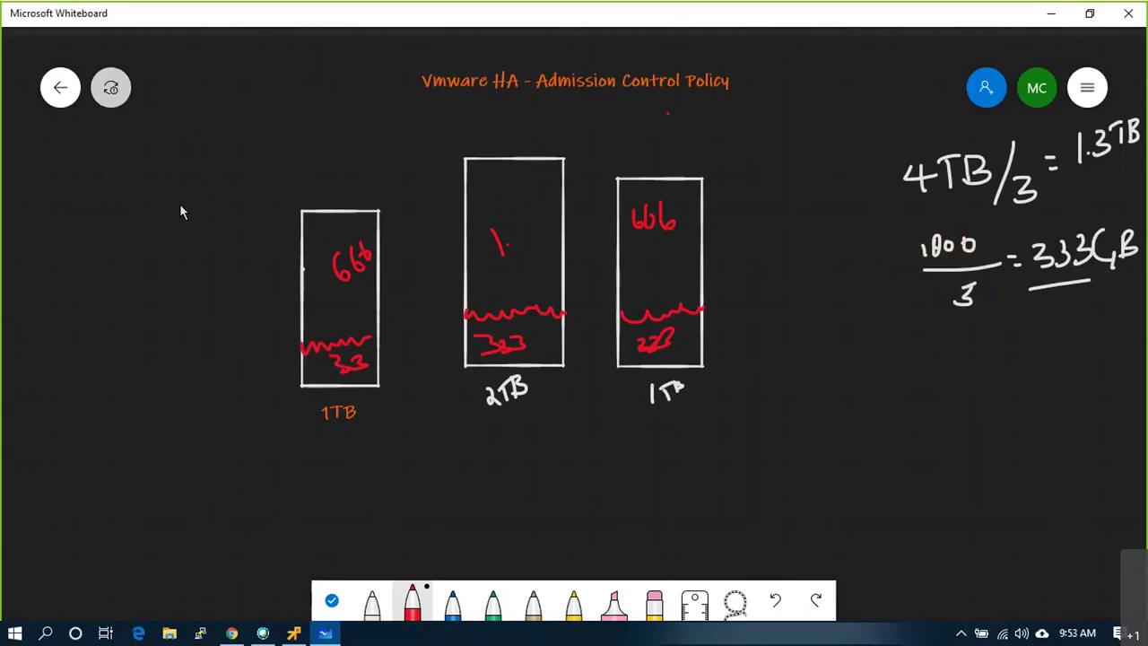
pyautogui.hotkey('ctrl', 'z')
pyautogui.hotkey('ctrl', 'z')
pyautogui.hotkey('ctrl', 'z')
pyautogui.hotkey('ctrl', 'z')
pyautogui.hotkey('ctrl', 'z')
pyautogui.hotkey('ctrl', 'z')
pyautogui.hotkey('ctrl', 'z')
pyautogui.hotkey('ctrl', 'z')
pyautogui.hotkey('ctrl', 'z')
pyautogui.hotkey('ctrl', 'z')
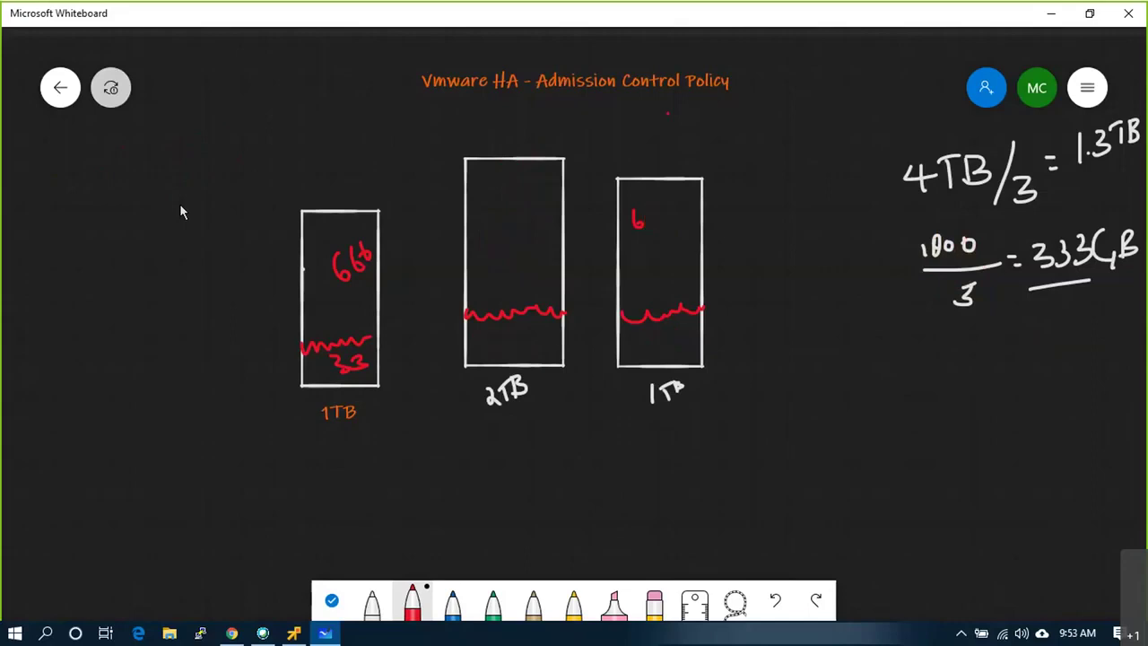
pyautogui.hotkey('ctrl', 'z')
pyautogui.hotkey('ctrl', 'z')
pyautogui.hotkey('ctrl', 'z')
pyautogui.hotkey('ctrl', 'z')
pyautogui.hotkey('ctrl', 'z')
pyautogui.hotkey('ctrl', 'z')
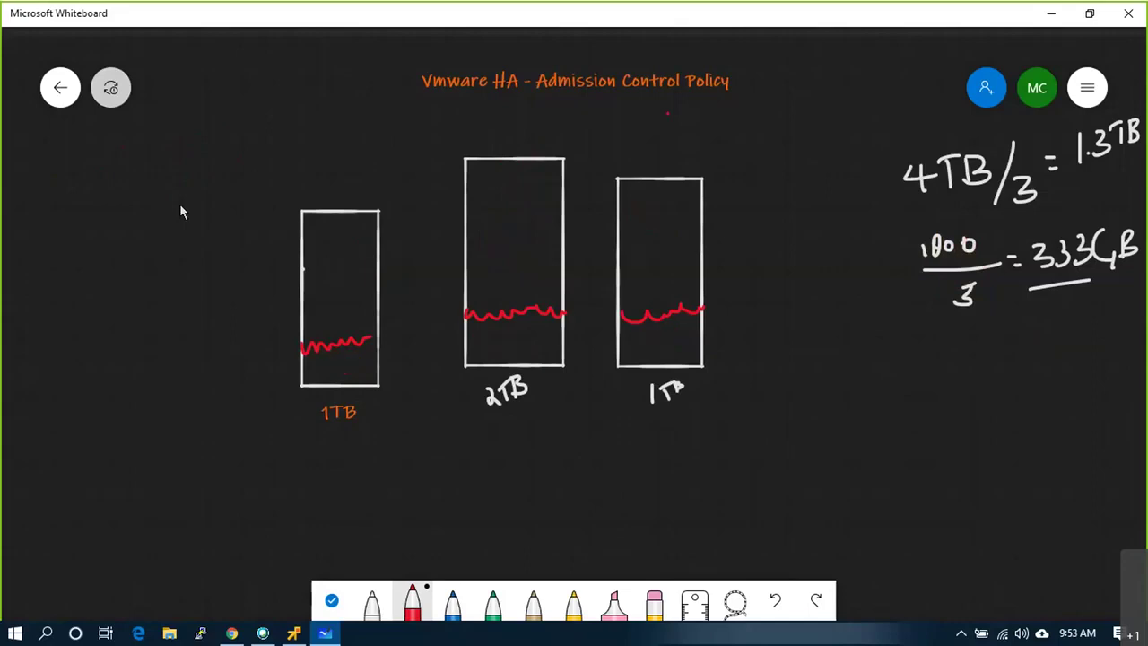
# Undo the wavy lines across the hosts and everything after the 1000 in the second calculation.
pyautogui.hotkey('ctrl', 'z')
pyautogui.hotkey('ctrl', 'z')
pyautogui.hotkey('ctrl', 'z')
pyautogui.hotkey('ctrl', 'z')
pyautogui.hotkey('ctrl', 'z')
pyautogui.hotkey('ctrl', 'z')
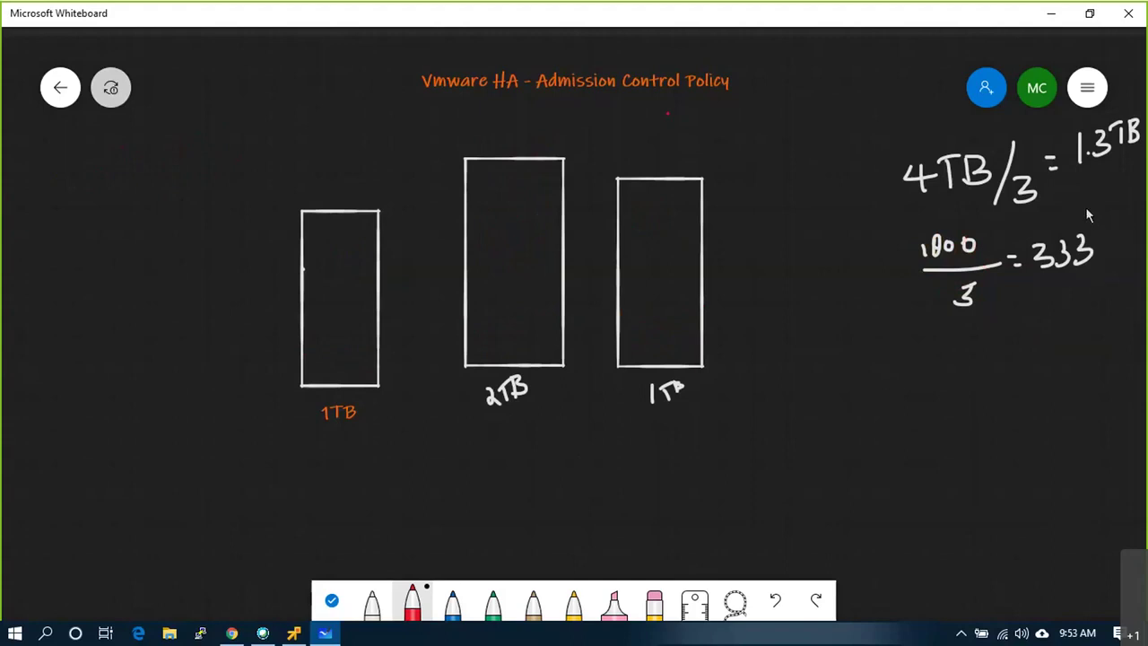
pyautogui.hotkey('ctrl', 'z')
pyautogui.hotkey('ctrl', 'z')
pyautogui.hotkey('ctrl', 'z')
pyautogui.hotkey('ctrl', 'z')
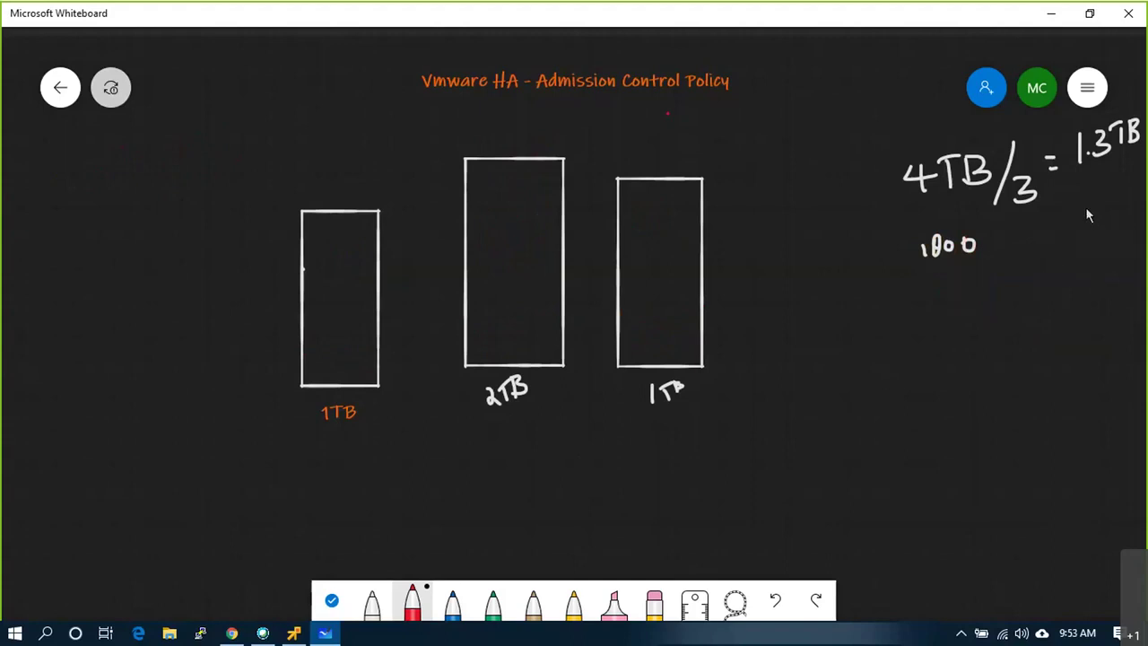
# Undo the handwritten 1000 and the /3 = 1.3TB part of the first calculation, keeping only 4TB.
pyautogui.hotkey('ctrl', 'z')
pyautogui.hotkey('ctrl', 'z')
pyautogui.hotkey('ctrl', 'z')
pyautogui.hotkey('ctrl', 'z')
pyautogui.hotkey('ctrl', 'z')
pyautogui.hotkey('ctrl', 'z')
pyautogui.hotkey('ctrl', 'z')
pyautogui.hotkey('ctrl', 'z')
pyautogui.hotkey('ctrl', 'z')
pyautogui.hotkey('ctrl', 'z')
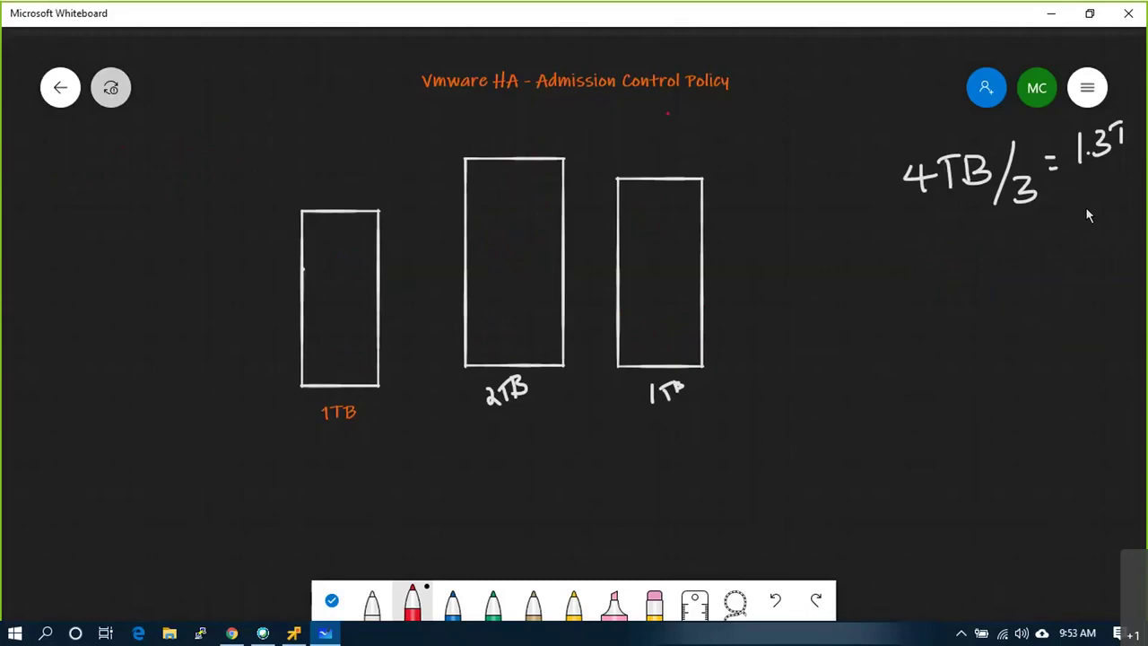
pyautogui.hotkey('ctrl', 'z')
pyautogui.hotkey('ctrl', 'z')
pyautogui.hotkey('ctrl', 'z')
pyautogui.hotkey('ctrl', 'z')
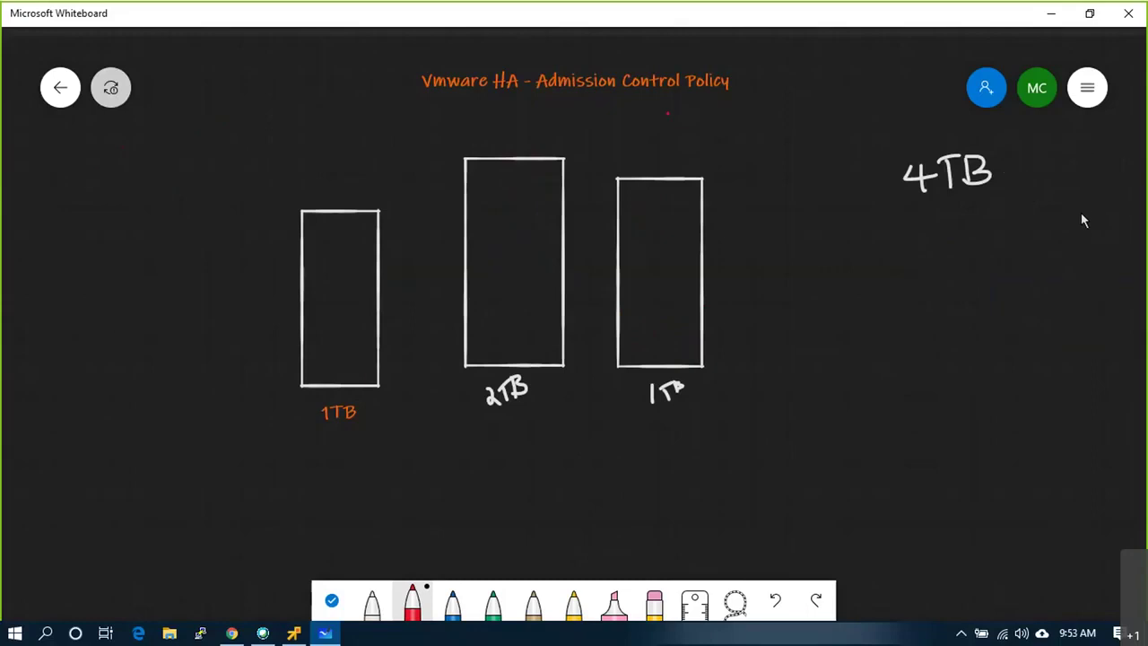
# Underline 4TB in red and frame all three hosts in a red rectangle annotated with an underlined 50 and an arrow to 3TB.
pyautogui.moveTo(891, 209); pyautogui.dragTo(981, 209)
pyautogui.moveTo(239, 145)
pyautogui.mouseDown()
pyautogui.moveTo(311, 130)
pyautogui.moveTo(697, 128)
pyautogui.moveTo(723, 323)
pyautogui.moveTo(666, 443)
pyautogui.moveTo(348, 445)
pyautogui.moveTo(239, 278)
pyautogui.moveTo(241, 142)
pyautogui.mouseUp()
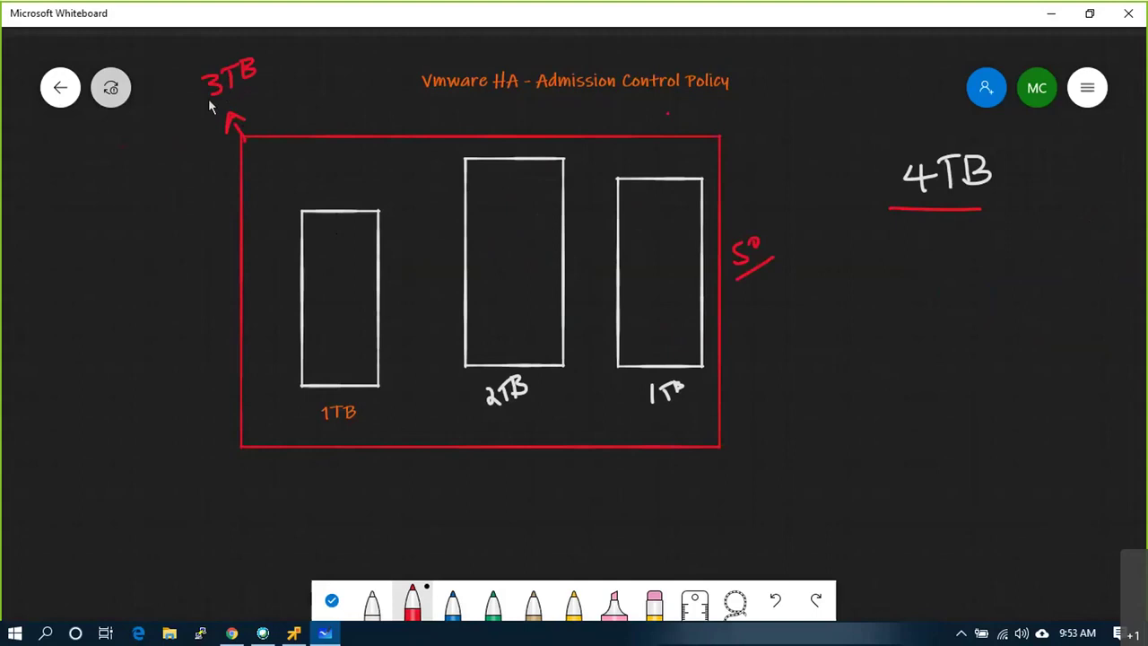
# Handwrite P and R beside the 3TB note, add 1TB beneath it and write 25% next to 4TB.
pyautogui.moveTo(171, 123)
pyautogui.mouseDown()
pyautogui.moveTo(169, 96)
pyautogui.moveTo(173, 110)
pyautogui.moveTo(209, 106)
pyautogui.mouseUp()
pyautogui.moveTo(185, 154)
pyautogui.mouseDown()
pyautogui.moveTo(185, 135)
pyautogui.moveTo(198, 153)
pyautogui.mouseUp()
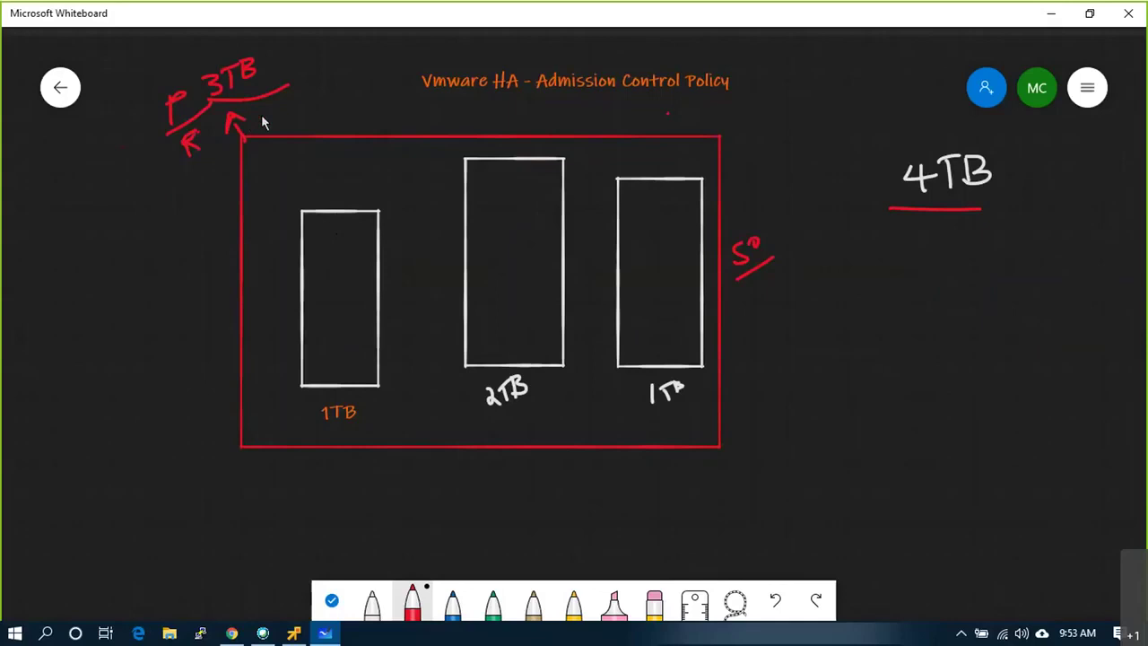
pyautogui.moveTo(273, 104); pyautogui.dragTo(288, 100)
pyautogui.moveTo(281, 101)
pyautogui.mouseDown()
pyautogui.moveTo(279, 122)
pyautogui.moveTo(303, 99)
pyautogui.mouseUp()
pyautogui.moveTo(1044, 178)
pyautogui.mouseDown()
pyautogui.moveTo(1042, 192)
pyautogui.moveTo(1085, 166)
pyautogui.moveTo(1071, 198)
pyautogui.mouseUp()
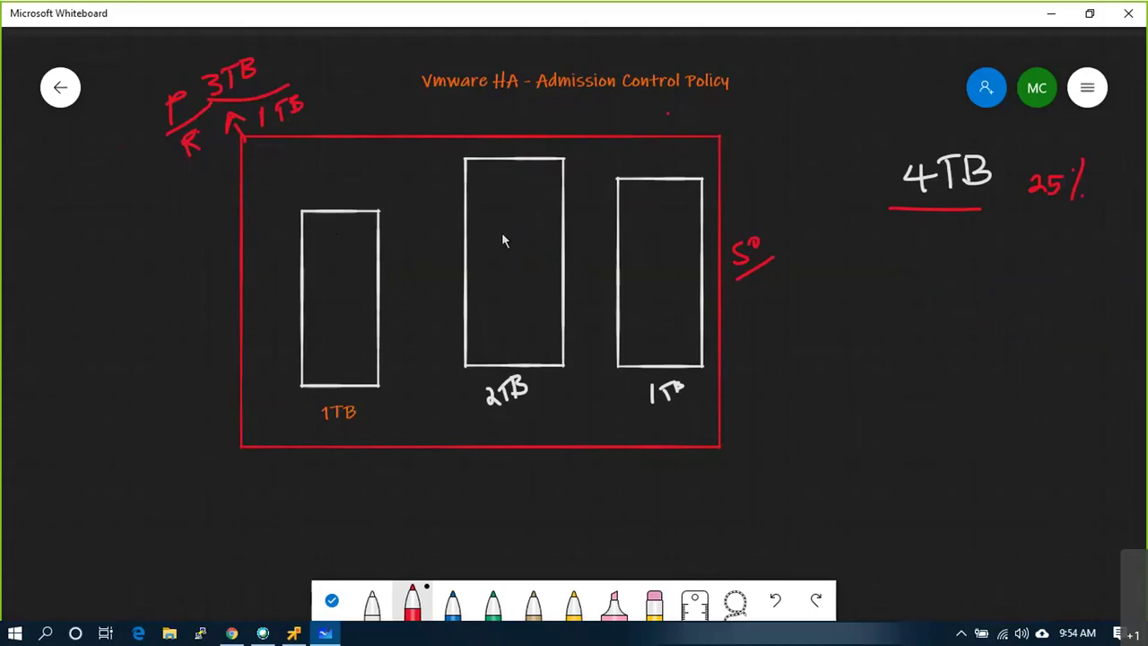
# Handwrite 32 in the 2TB host, 24 in each 1TB host and a second 25%, and cross out the 2TB host in red.
pyautogui.moveTo(503, 233); pyautogui.dragTo(505, 252)
pyautogui.moveTo(525, 223); pyautogui.dragTo(543, 238)
pyautogui.moveTo(336, 283)
pyautogui.mouseDown()
pyautogui.moveTo(338, 313)
pyautogui.moveTo(344, 300)
pyautogui.moveTo(377, 314)
pyautogui.mouseUp()
pyautogui.moveTo(630, 259)
pyautogui.mouseDown()
pyautogui.moveTo(642, 279)
pyautogui.moveTo(657, 272)
pyautogui.moveTo(652, 285)
pyautogui.mouseUp()
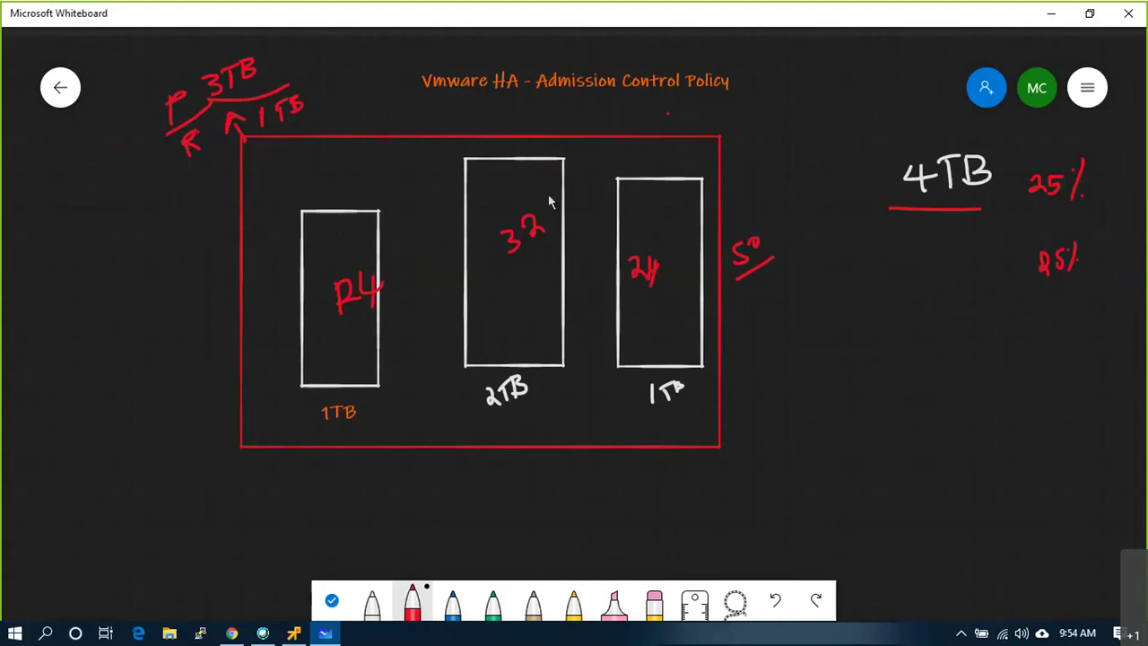
pyautogui.moveTo(517, 185); pyautogui.dragTo(463, 141)
# Frame the 3TB/1TB note and draw a line down from it with arrows on both sides and a circled C.
pyautogui.moveTo(150, 76)
pyautogui.mouseDown()
pyautogui.moveTo(194, 164)
pyautogui.moveTo(305, 158)
pyautogui.moveTo(329, 111)
pyautogui.moveTo(332, 56)
pyautogui.moveTo(160, 57)
pyautogui.mouseUp()
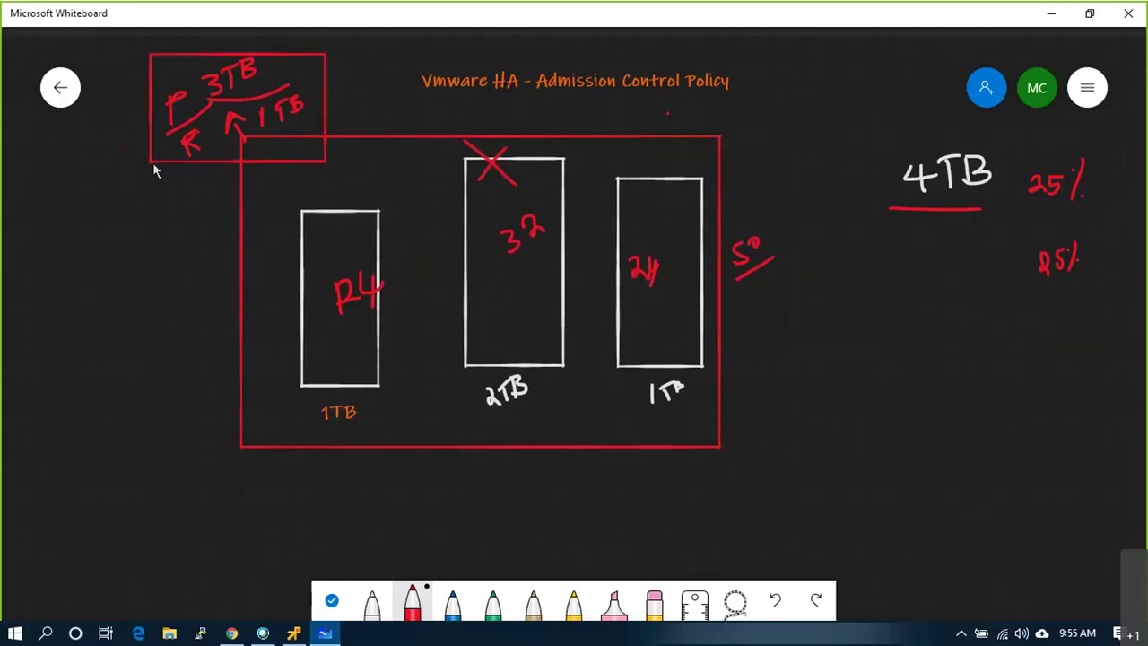
pyautogui.moveTo(150, 163); pyautogui.dragTo(156, 296)
pyautogui.moveTo(127, 248); pyautogui.dragTo(139, 254)
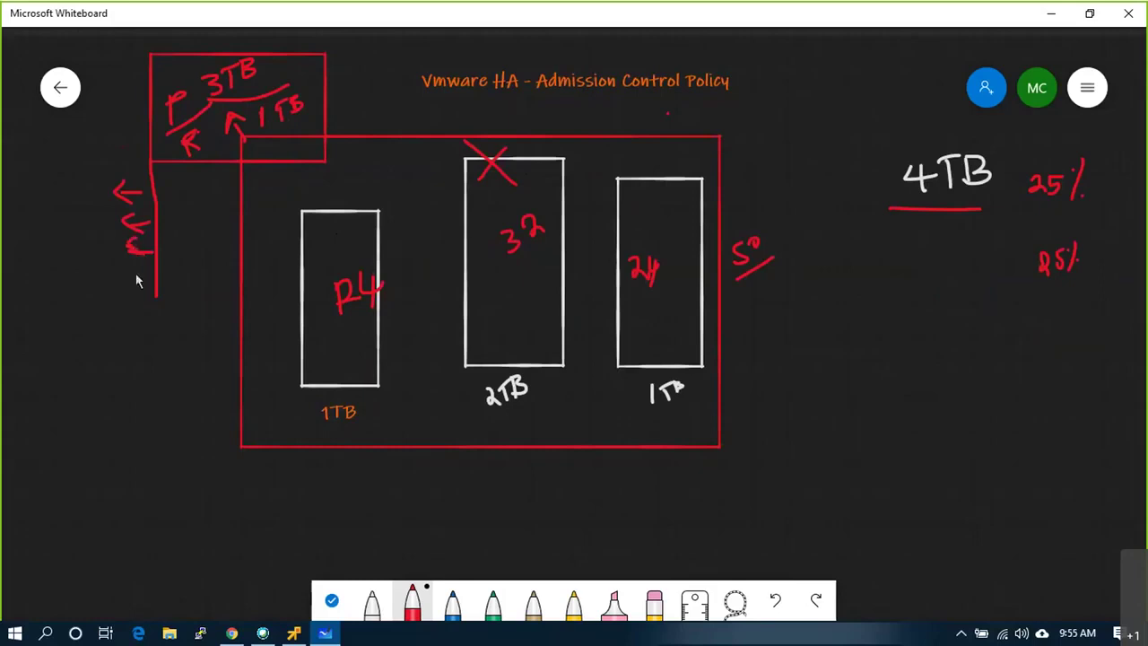
pyautogui.moveTo(136, 267); pyautogui.dragTo(136, 281)
pyautogui.moveTo(156, 199)
pyautogui.mouseDown()
pyautogui.moveTo(176, 203)
pyautogui.moveTo(168, 217)
pyautogui.mouseUp()
pyautogui.moveTo(158, 262)
pyautogui.mouseDown()
pyautogui.moveTo(179, 260)
pyautogui.moveTo(177, 285)
pyautogui.mouseUp()
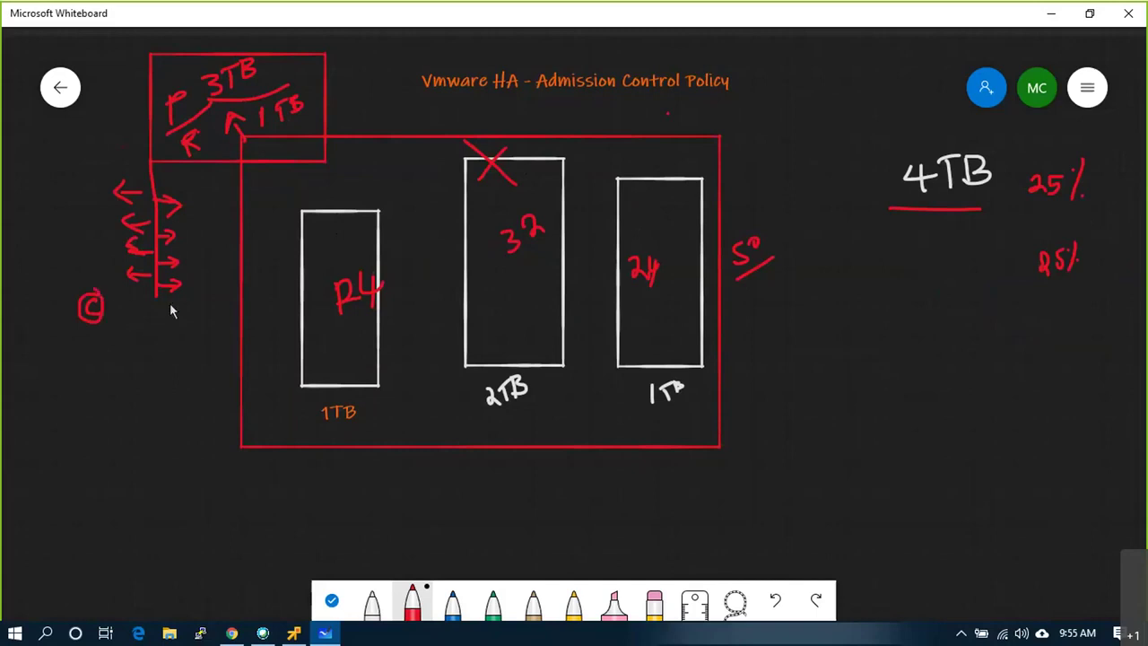
# Write a boxed NC below the line with branches to M and L, and add a circled H under the ticked C.
pyautogui.moveTo(169, 327)
pyautogui.mouseDown()
pyautogui.moveTo(185, 307)
pyautogui.moveTo(209, 324)
pyautogui.mouseUp()
pyautogui.moveTo(79, 361); pyautogui.dragTo(94, 359)
pyautogui.moveTo(94, 348)
pyautogui.mouseDown()
pyautogui.moveTo(93, 385)
pyautogui.moveTo(104, 342)
pyautogui.moveTo(83, 334)
pyautogui.mouseUp()
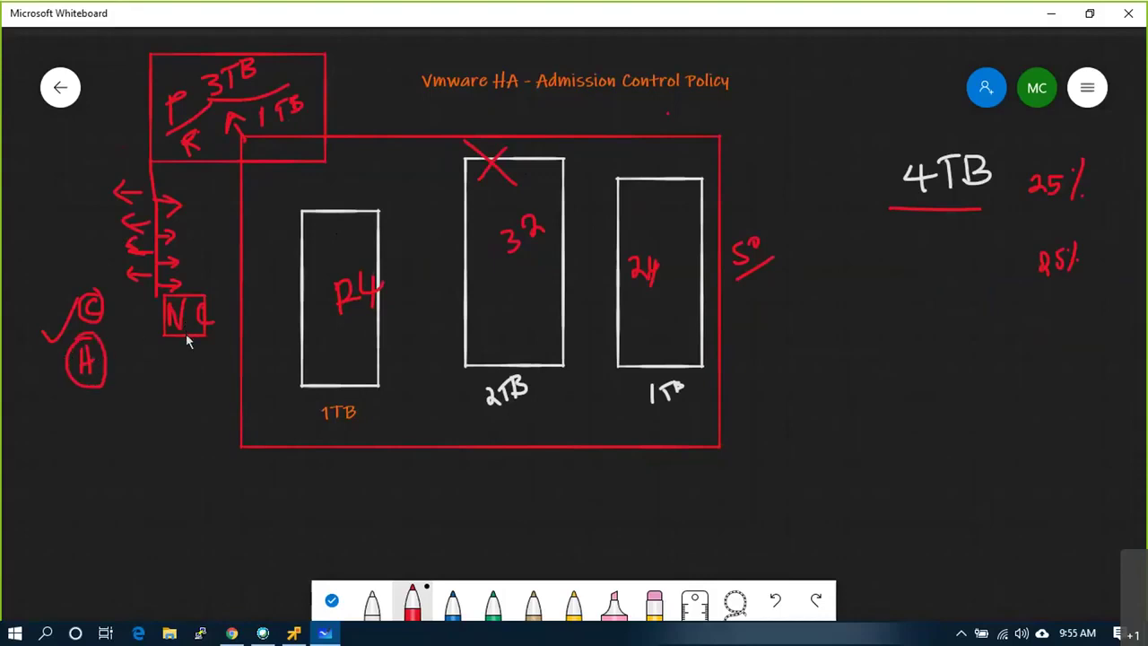
pyautogui.moveTo(184, 364); pyautogui.dragTo(207, 377)
# Reinforce the cross on the 2TB host, draw small squares inside both 1TB hosts and tick the M branch.
pyautogui.moveTo(484, 158)
pyautogui.mouseDown()
pyautogui.moveTo(513, 190)
pyautogui.moveTo(469, 207)
pyautogui.mouseUp()
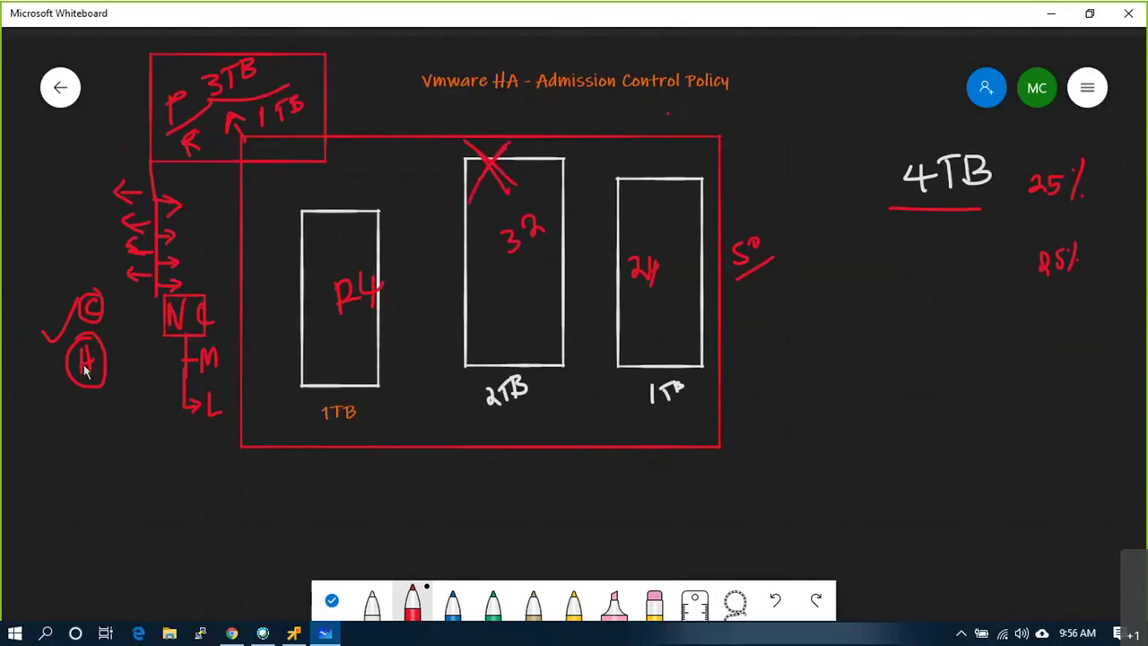
pyautogui.moveTo(351, 373); pyautogui.dragTo(329, 347)
pyautogui.moveTo(640, 346); pyautogui.dragTo(626, 327)
pyautogui.moveTo(379, 336); pyautogui.dragTo(349, 333)
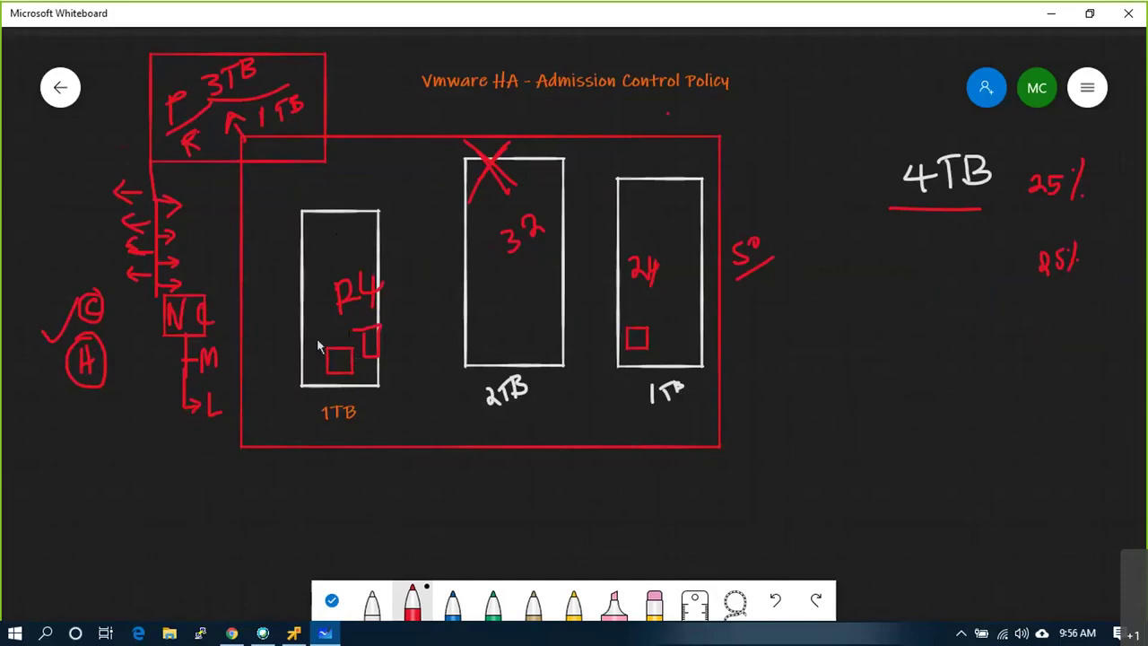
pyautogui.moveTo(227, 343); pyautogui.dragTo(255, 318)
pyautogui.moveTo(688, 316); pyautogui.dragTo(665, 314)
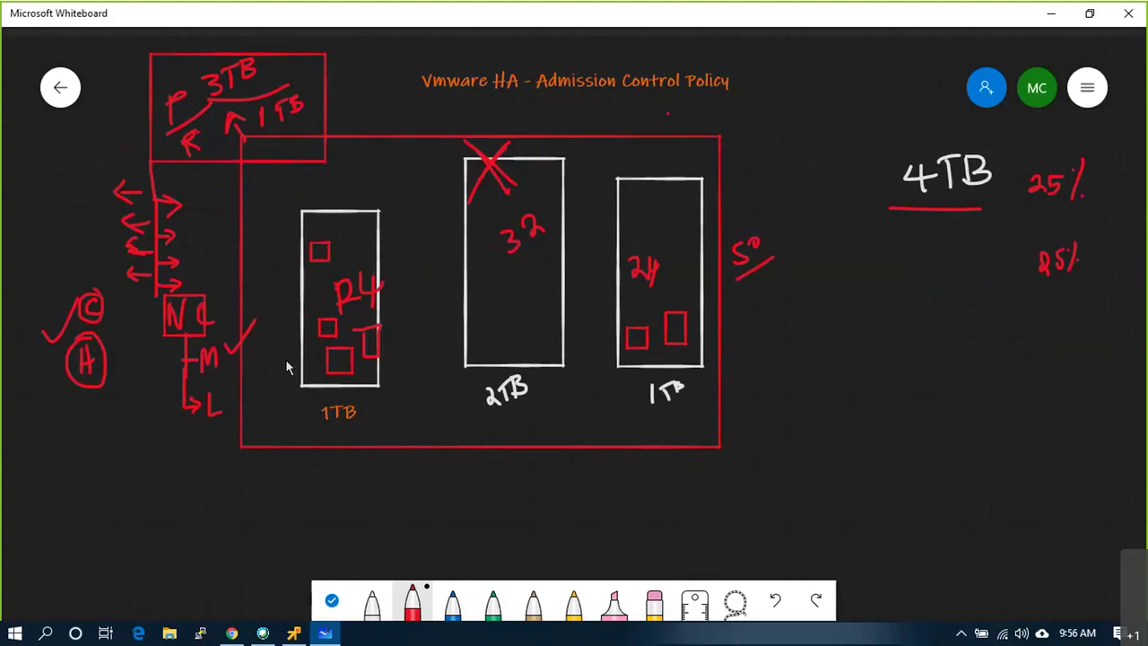
pyautogui.moveTo(522, 438); pyautogui.dragTo(570, 401)
# Undo the small squares in the hosts, the tick at M and the extra stroke on the 2TB host's cross.
pyautogui.hotkey('ctrl', 'z')
pyautogui.hotkey('ctrl', 'z')
pyautogui.hotkey('ctrl', 'z')
pyautogui.hotkey('ctrl', 'z')
pyautogui.hotkey('ctrl', 'z')
pyautogui.hotkey('ctrl', 'z')
pyautogui.hotkey('ctrl', 'z')
pyautogui.hotkey('ctrl', 'z')
pyautogui.hotkey('ctrl', 'z')
pyautogui.hotkey('ctrl', 'z')
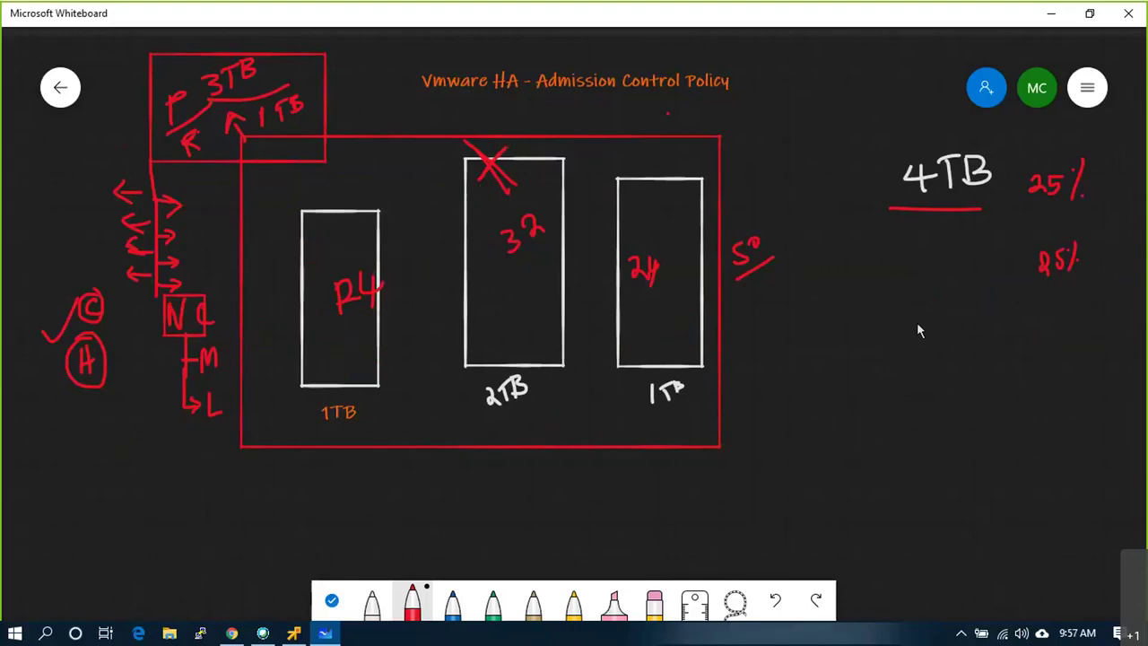
# Undo the side notes and arrows, the numbers and cross on the hosts, the 1TB note and most of the first 25%.
pyautogui.hotkey('ctrl', 'z')
pyautogui.hotkey('ctrl', 'z')
pyautogui.hotkey('ctrl', 'z')
pyautogui.hotkey('ctrl', 'z')
pyautogui.hotkey('ctrl', 'z')
pyautogui.hotkey('ctrl', 'z')
pyautogui.hotkey('ctrl', 'z')
pyautogui.hotkey('ctrl', 'z')
pyautogui.hotkey('ctrl', 'z')
pyautogui.hotkey('ctrl', 'z')
pyautogui.hotkey('ctrl', 'z')
pyautogui.hotkey('ctrl', 'z')
pyautogui.hotkey('ctrl', 'z')
pyautogui.hotkey('ctrl', 'z')
pyautogui.hotkey('ctrl', 'z')
pyautogui.hotkey('ctrl', 'z')
pyautogui.hotkey('ctrl', 'z')
pyautogui.hotkey('ctrl', 'z')
pyautogui.hotkey('ctrl', 'z')
pyautogui.hotkey('ctrl', 'z')
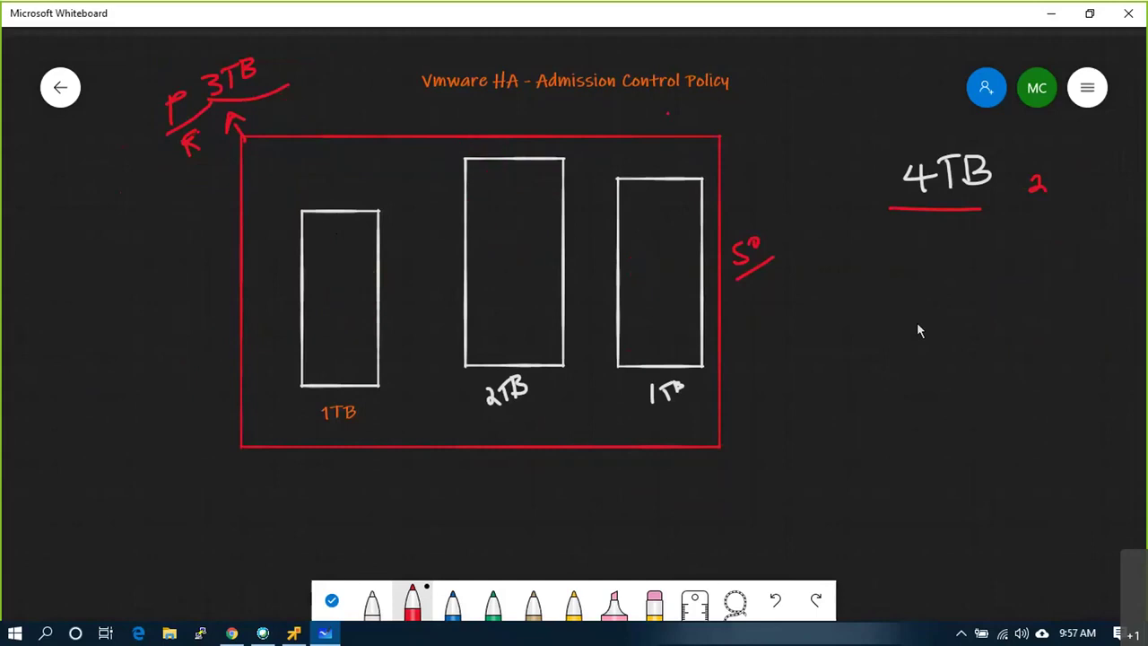
# Undo all remaining sketches and labels, back to the editing of the title text.
pyautogui.hotkey('ctrl', 'z')
pyautogui.hotkey('ctrl', 'z')
pyautogui.hotkey('ctrl', 'z')
pyautogui.hotkey('ctrl', 'z')
pyautogui.hotkey('ctrl', 'z')
pyautogui.hotkey('ctrl', 'z')
pyautogui.hotkey('ctrl', 'z')
pyautogui.hotkey('ctrl', 'z')
pyautogui.hotkey('ctrl', 'z')
pyautogui.hotkey('ctrl', 'z')
pyautogui.hotkey('ctrl', 'z')
pyautogui.hotkey('ctrl', 'z')
pyautogui.hotkey('ctrl', 'z')
pyautogui.hotkey('ctrl', 'z')
pyautogui.hotkey('ctrl', 'z')
pyautogui.hotkey('ctrl', 'z')
pyautogui.hotkey('ctrl', 'z')
pyautogui.hotkey('ctrl', 'z')
pyautogui.hotkey('ctrl', 'z')
pyautogui.hotkey('ctrl', 'z')
pyautogui.hotkey('ctrl', 'z')
pyautogui.hotkey('ctrl', 'z')
pyautogui.hotkey('ctrl', 'z')
pyautogui.hotkey('ctrl', 'z')
pyautogui.hotkey('ctrl', 'z')
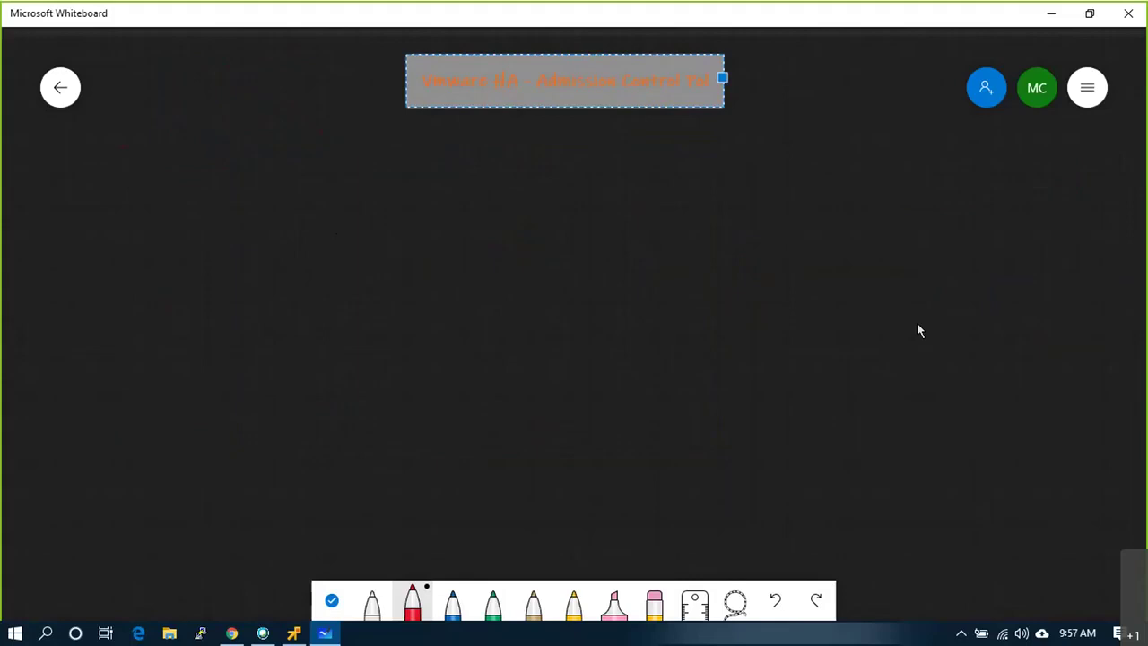
# Complete the title text as Vmware HA - Admission Control Policy.
pyautogui.write('icu')
pyautogui.press('BackSpace')
pyautogui.write('y')
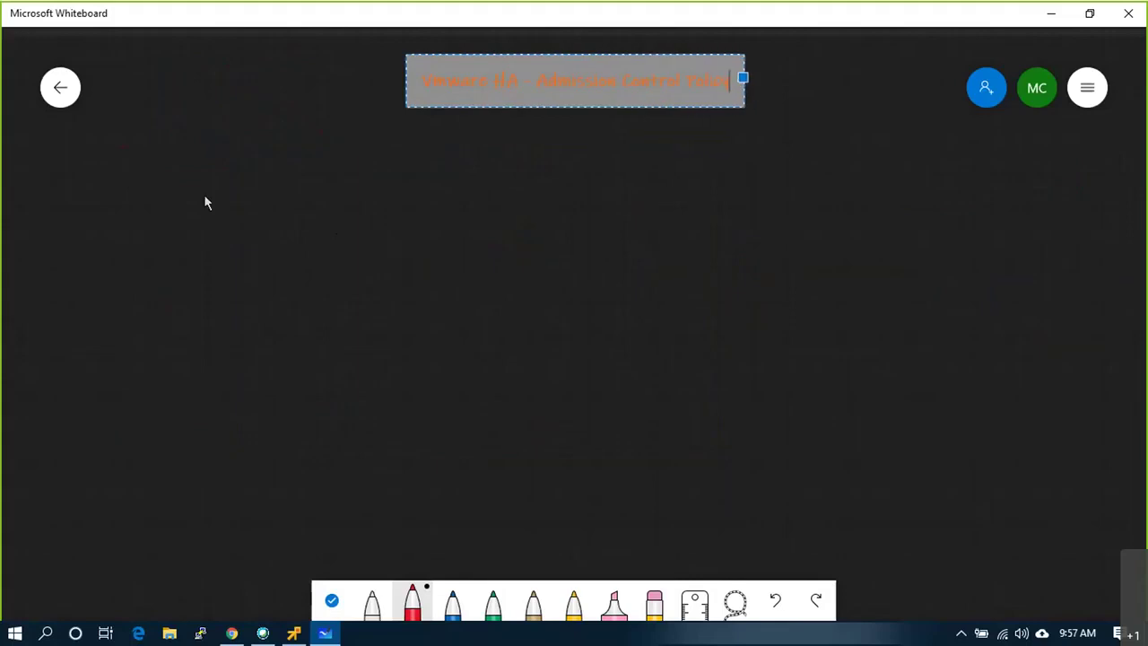
# Draw a large white rectangle below the title with a small square inside its upper-left corner.
pyautogui.click(372, 605)
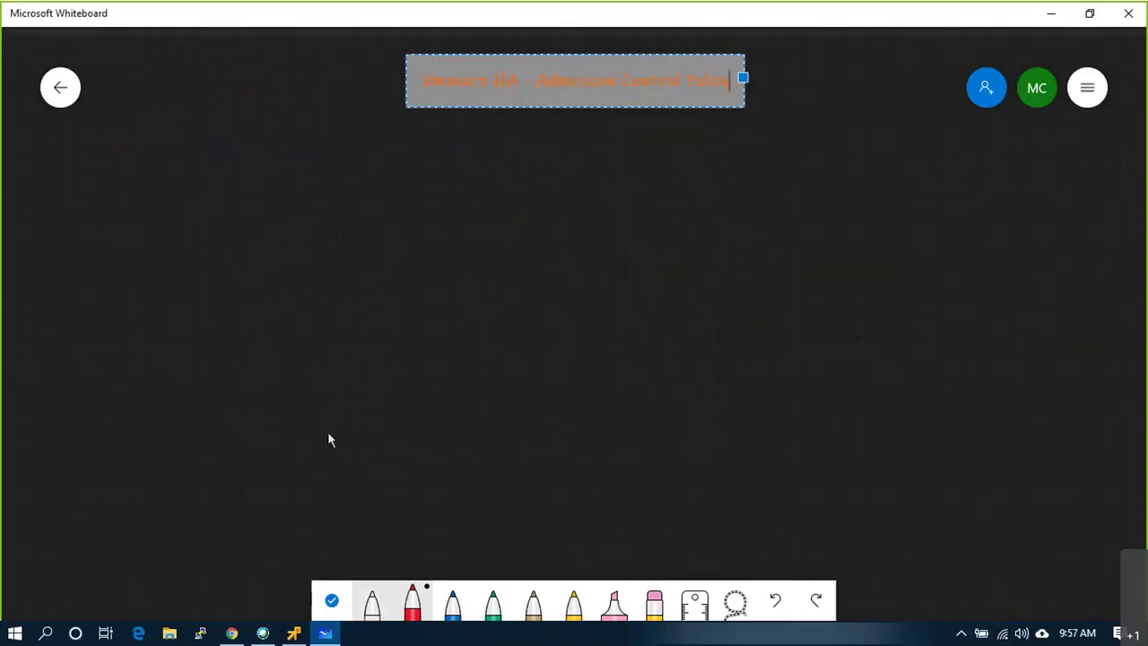
pyautogui.moveTo(238, 180)
pyautogui.mouseDown()
pyautogui.moveTo(222, 534)
pyautogui.moveTo(915, 465)
pyautogui.moveTo(906, 190)
pyautogui.moveTo(274, 190)
pyautogui.moveTo(287, 257)
pyautogui.moveTo(330, 251)
pyautogui.moveTo(329, 222)
pyautogui.moveTo(284, 212)
pyautogui.mouseUp()
pyautogui.moveTo(304, 255); pyautogui.dragTo(305, 394)
pyautogui.moveTo(303, 439); pyautogui.dragTo(298, 484)
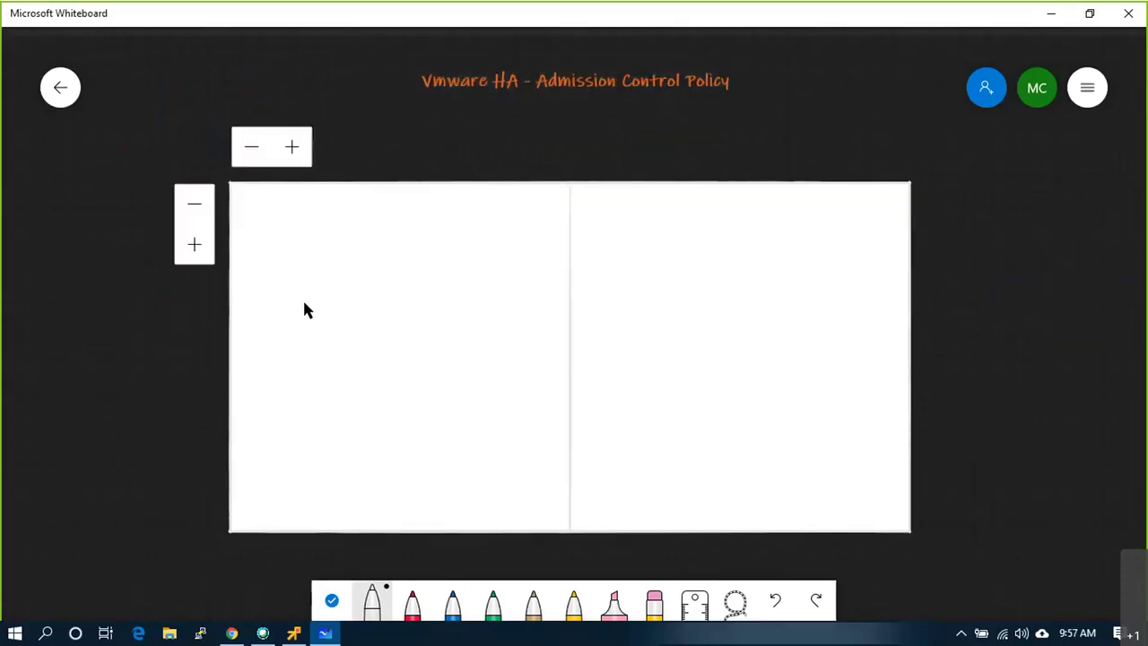
pyautogui.hotkey('ctrl', 'z')
pyautogui.moveTo(307, 257); pyautogui.dragTo(316, 510)
pyautogui.hotkey('ctrl', 'z')
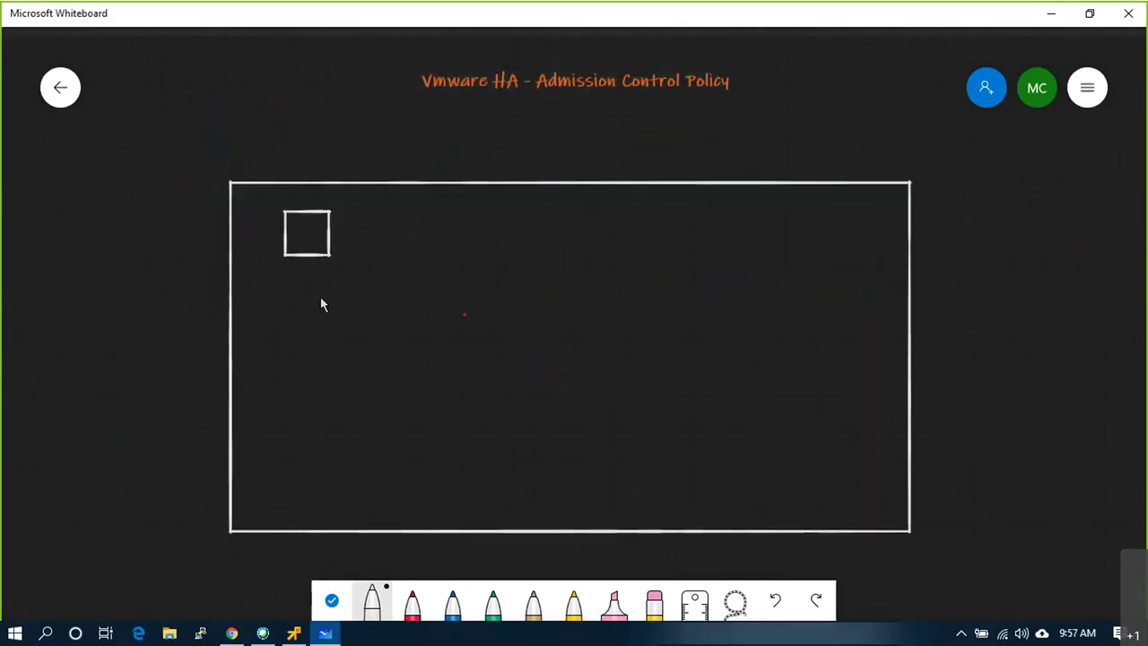
# Draw a trunk down from the small square with three branches ending in two boxes and a pentagon, and tick the square.
pyautogui.moveTo(306, 256)
pyautogui.mouseDown()
pyautogui.moveTo(310, 415)
pyautogui.moveTo(338, 426)
pyautogui.mouseUp()
pyautogui.moveTo(307, 309); pyautogui.dragTo(352, 310)
pyautogui.moveTo(307, 368); pyautogui.dragTo(349, 370)
pyautogui.moveTo(354, 291)
pyautogui.mouseDown()
pyautogui.moveTo(400, 335)
pyautogui.moveTo(371, 290)
pyautogui.moveTo(353, 291)
pyautogui.mouseUp()
pyautogui.moveTo(357, 353)
pyautogui.mouseDown()
pyautogui.moveTo(356, 386)
pyautogui.moveTo(405, 366)
pyautogui.moveTo(360, 357)
pyautogui.mouseUp()
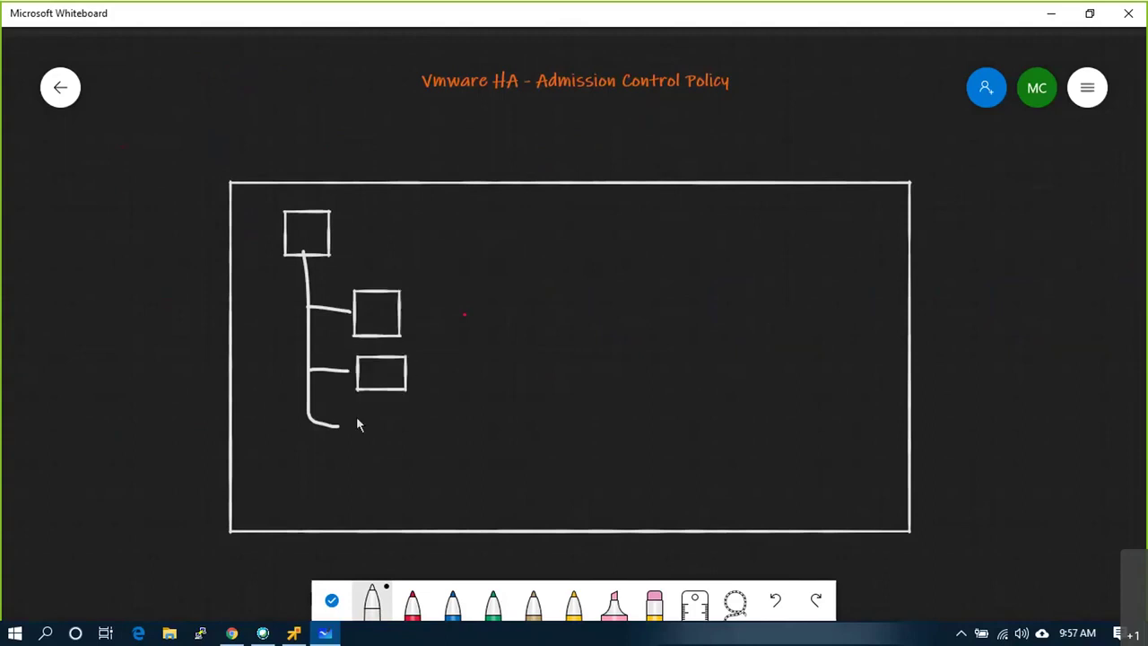
pyautogui.moveTo(401, 457)
pyautogui.mouseDown()
pyautogui.moveTo(411, 435)
pyautogui.moveTo(383, 411)
pyautogui.moveTo(401, 460)
pyautogui.mouseUp()
pyautogui.moveTo(310, 228); pyautogui.dragTo(360, 191)
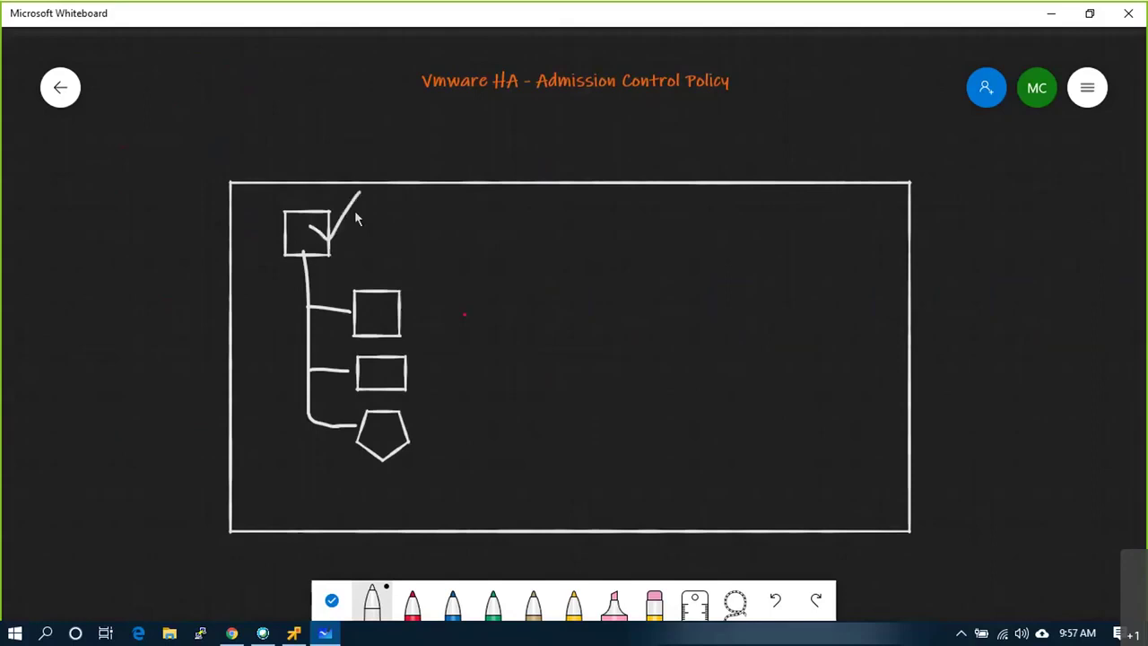
# Brace the three branch shapes with a handwritten 30, and write 650 with a tick outside the large rectangle.
pyautogui.moveTo(417, 267)
pyautogui.mouseDown()
pyautogui.moveTo(448, 312)
pyautogui.moveTo(430, 450)
pyautogui.mouseUp()
pyautogui.moveTo(453, 291)
pyautogui.mouseDown()
pyautogui.moveTo(446, 303)
pyautogui.moveTo(454, 283)
pyautogui.moveTo(456, 304)
pyautogui.mouseUp()
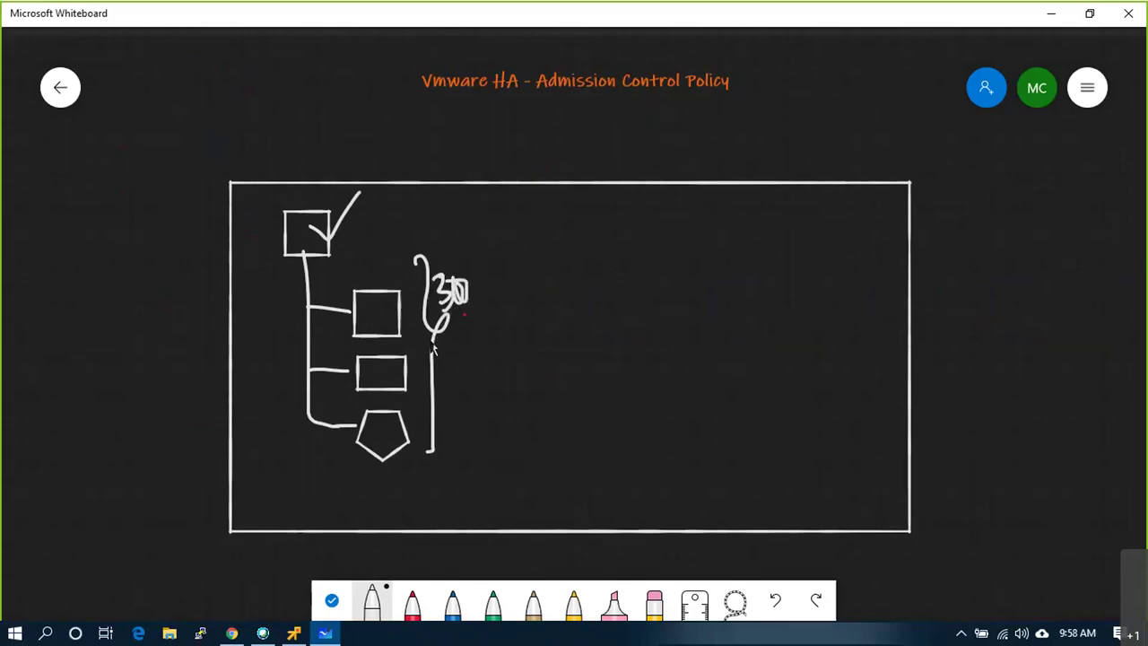
pyautogui.hotkey('ctrl', 'z')
pyautogui.hotkey('ctrl', 'z')
pyautogui.moveTo(455, 277)
pyautogui.mouseDown()
pyautogui.moveTo(466, 286)
pyautogui.moveTo(454, 281)
pyautogui.mouseUp()
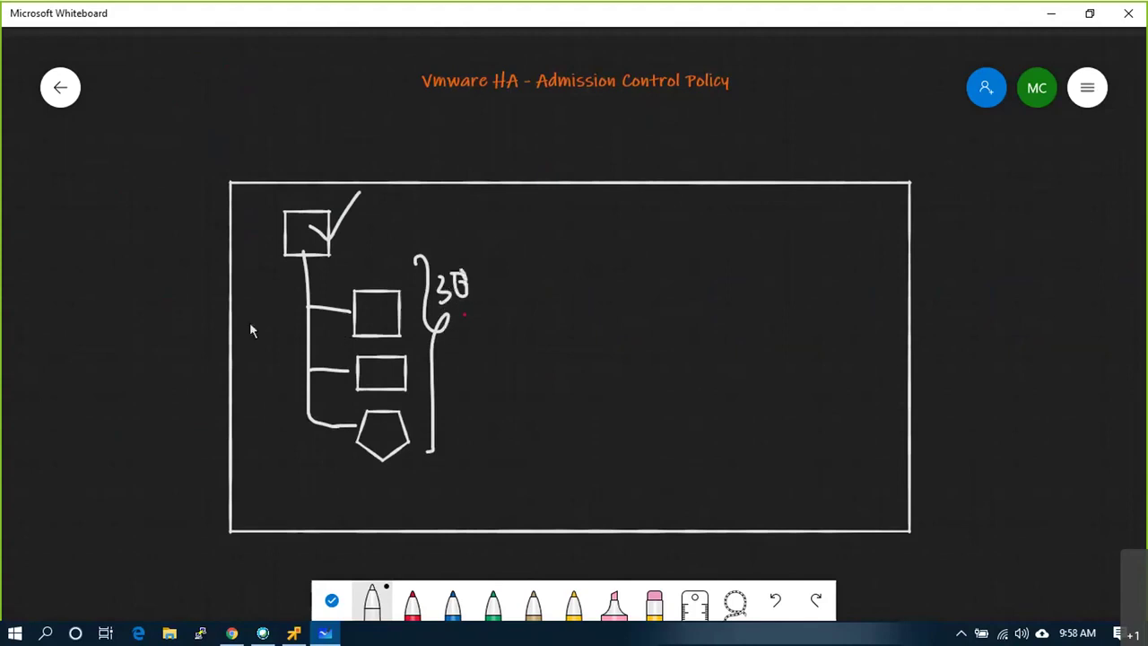
pyautogui.moveTo(205, 354); pyautogui.dragTo(273, 312)
pyautogui.moveTo(180, 331)
pyautogui.mouseDown()
pyautogui.moveTo(182, 355)
pyautogui.moveTo(198, 351)
pyautogui.moveTo(218, 254)
pyautogui.mouseUp()
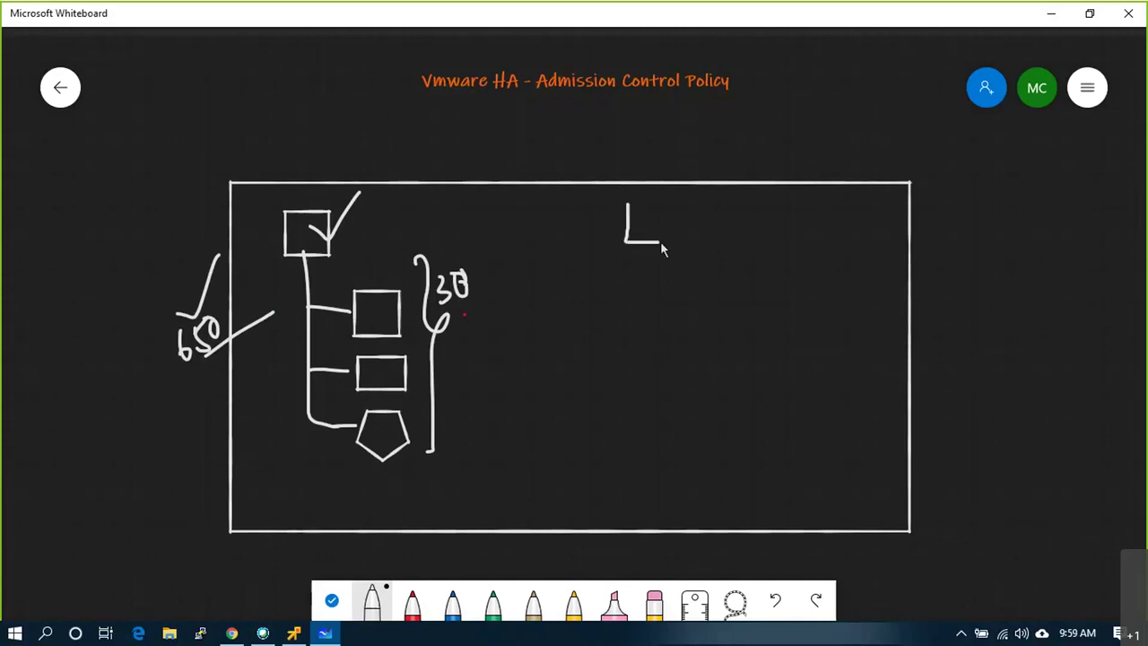
# Draw a second tree with a top square and four branch boxes, and an arrow from the pentagon to its last box.
pyautogui.moveTo(658, 204); pyautogui.dragTo(625, 203)
pyautogui.moveTo(649, 241); pyautogui.dragTo(649, 352)
pyautogui.moveTo(648, 288)
pyautogui.mouseDown()
pyautogui.moveTo(681, 285)
pyautogui.moveTo(671, 278)
pyautogui.mouseUp()
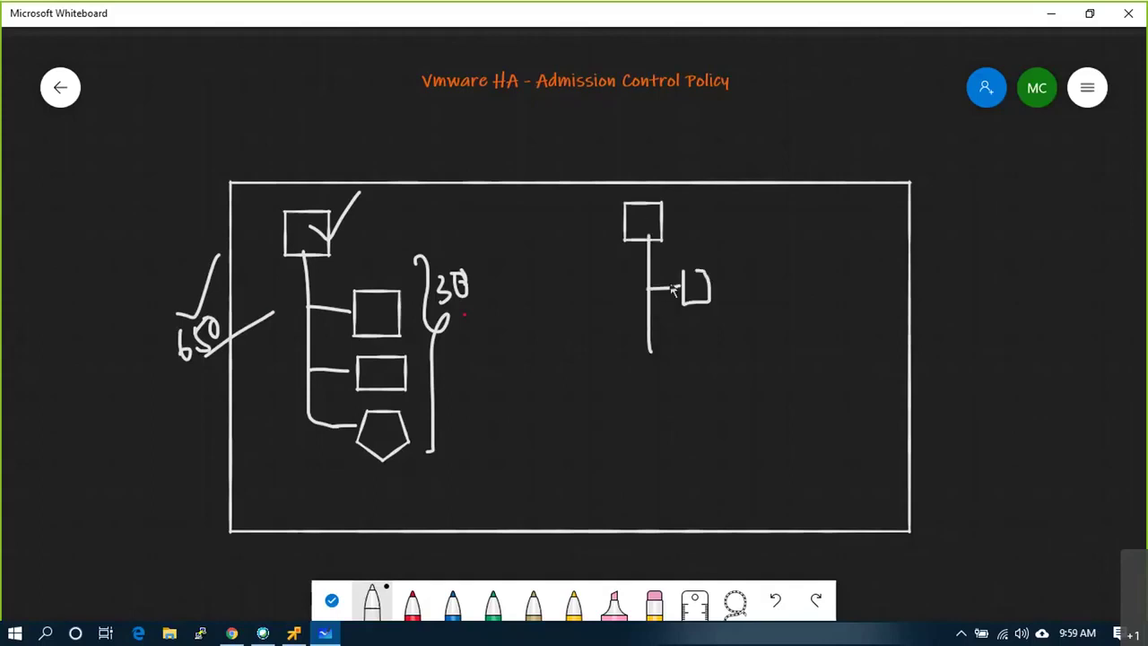
pyautogui.moveTo(649, 337); pyautogui.dragTo(682, 338)
pyautogui.moveTo(688, 334)
pyautogui.mouseDown()
pyautogui.moveTo(714, 350)
pyautogui.moveTo(678, 324)
pyautogui.moveTo(703, 397)
pyautogui.moveTo(715, 359)
pyautogui.moveTo(695, 360)
pyautogui.moveTo(657, 434)
pyautogui.moveTo(698, 437)
pyautogui.moveTo(698, 457)
pyautogui.mouseUp()
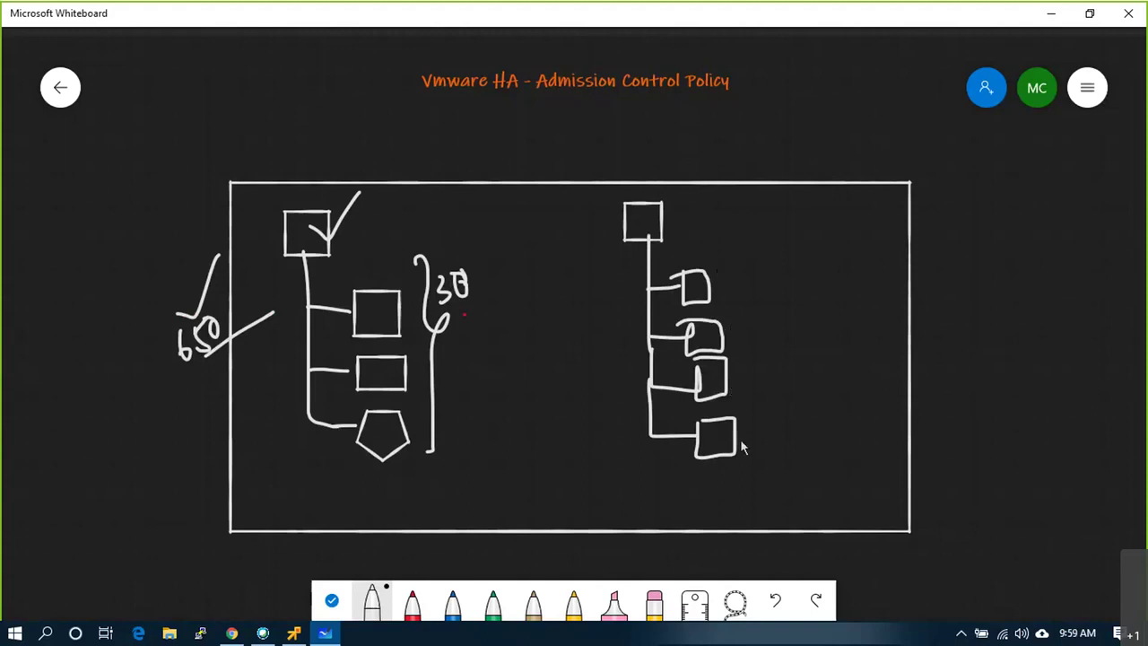
pyautogui.moveTo(387, 448)
pyautogui.mouseDown()
pyautogui.moveTo(392, 495)
pyautogui.moveTo(492, 570)
pyautogui.moveTo(635, 562)
pyautogui.moveTo(657, 481)
pyautogui.moveTo(683, 456)
pyautogui.mouseUp()
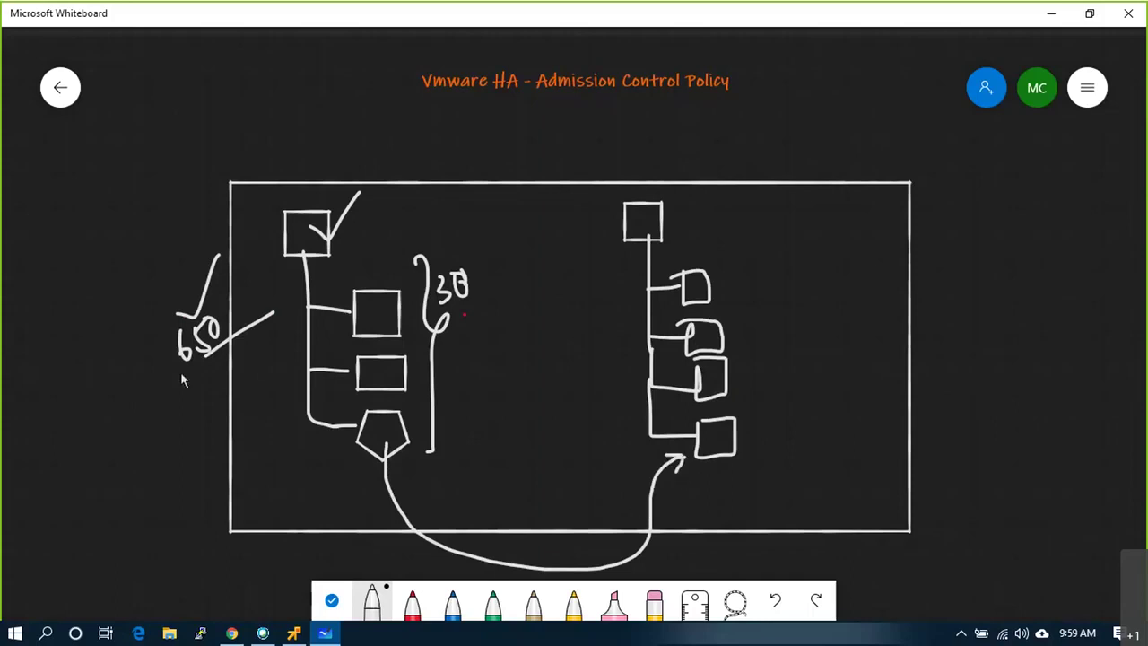
# Strike out 650 in favour of a circled 500, and write a circled 150 by the second tree with an arrow to its first box.
pyautogui.moveTo(235, 331)
pyautogui.mouseDown()
pyautogui.moveTo(217, 303)
pyautogui.moveTo(165, 345)
pyautogui.moveTo(188, 375)
pyautogui.moveTo(231, 345)
pyautogui.moveTo(178, 362)
pyautogui.mouseUp()
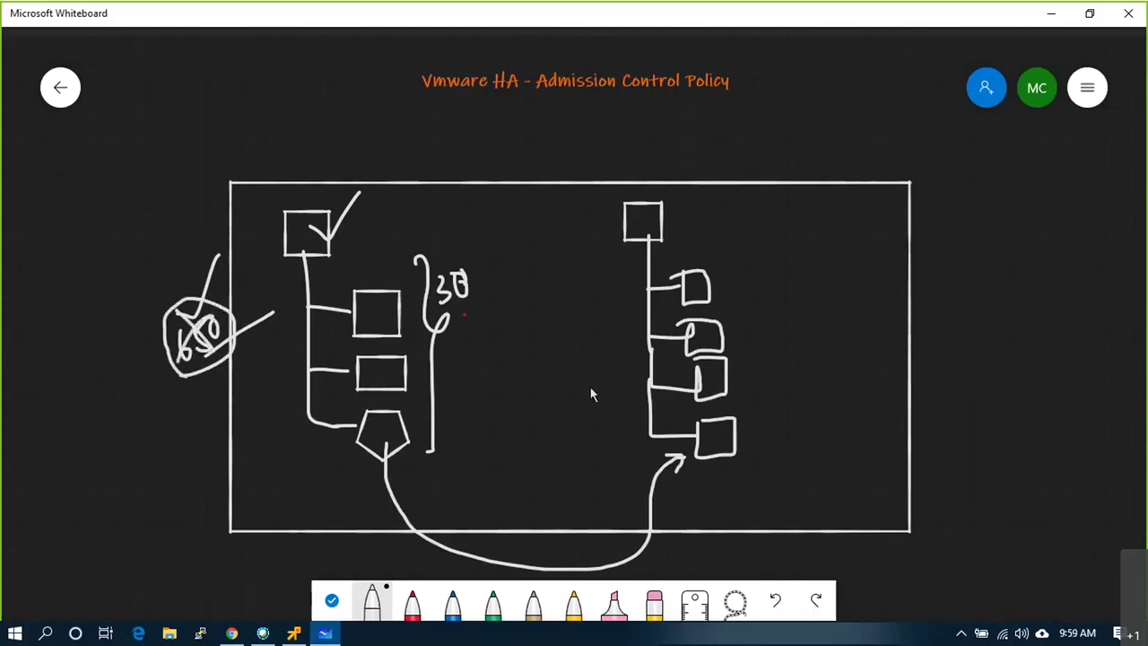
pyautogui.moveTo(720, 213); pyautogui.dragTo(718, 212)
pyautogui.moveTo(715, 254)
pyautogui.mouseDown()
pyautogui.moveTo(744, 233)
pyautogui.moveTo(716, 275)
pyautogui.mouseUp()
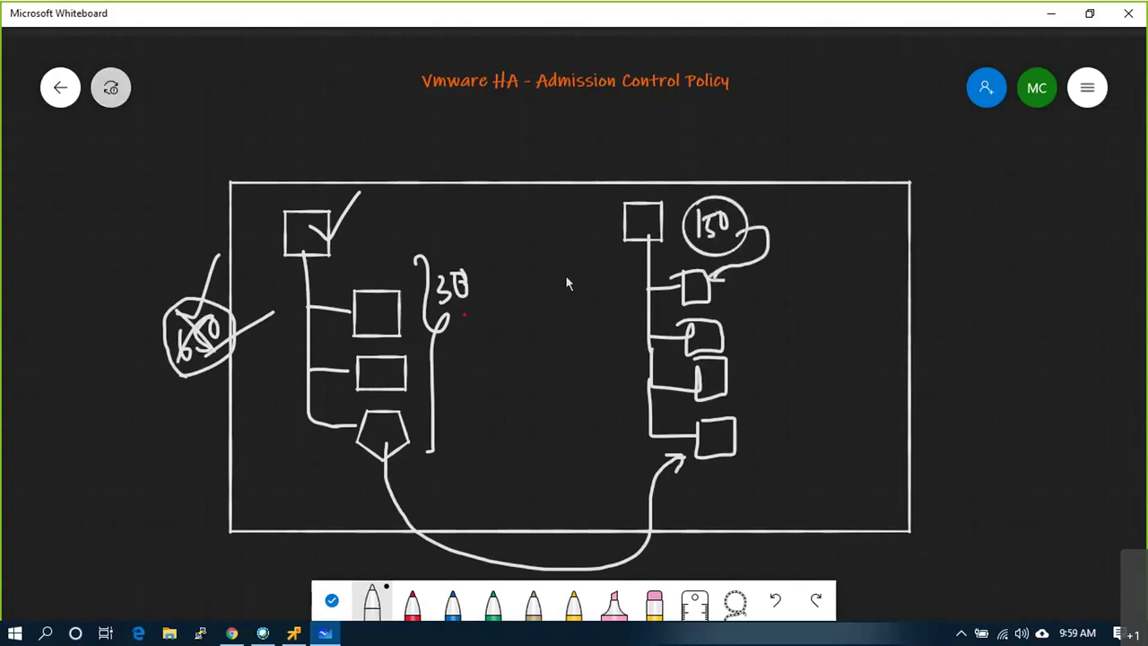
pyautogui.moveTo(138, 316)
pyautogui.mouseDown()
pyautogui.moveTo(189, 349)
pyautogui.moveTo(198, 307)
pyautogui.mouseUp()
pyautogui.moveTo(170, 392)
pyautogui.mouseDown()
pyautogui.moveTo(174, 410)
pyautogui.moveTo(209, 377)
pyautogui.moveTo(184, 361)
pyautogui.mouseUp()
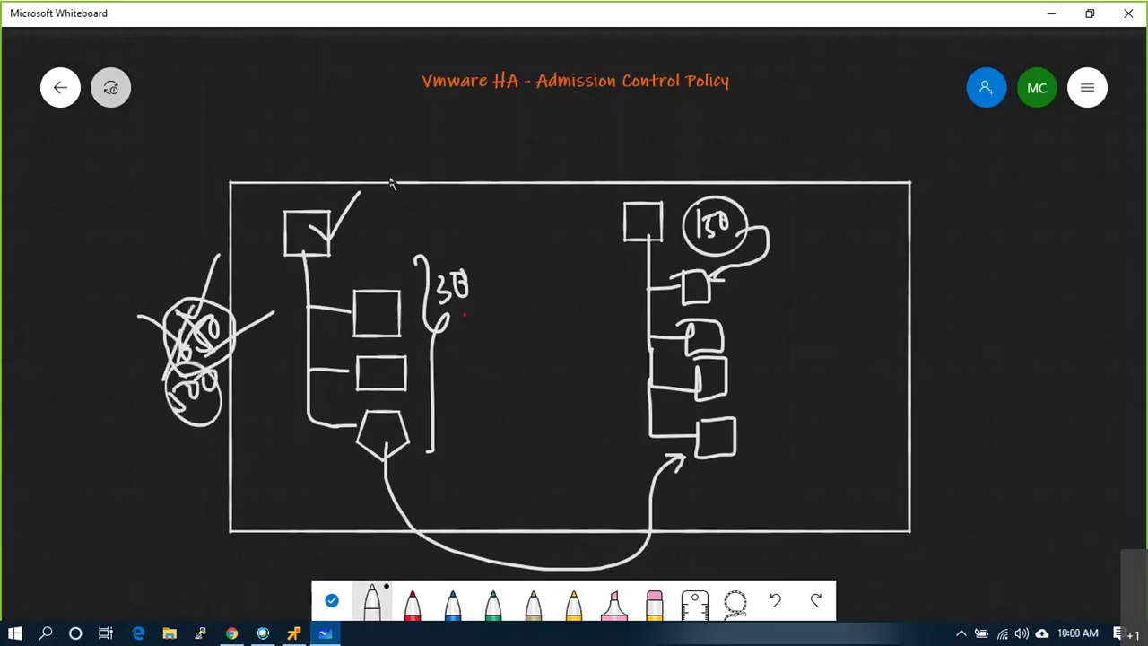
# Draw an arc under the first tree with an arrow pointing to it, labelled 80% with 58% beneath.
pyautogui.moveTo(295, 432); pyautogui.dragTo(448, 452)
pyautogui.moveTo(259, 541)
pyautogui.mouseDown()
pyautogui.moveTo(305, 503)
pyautogui.moveTo(273, 556)
pyautogui.moveTo(288, 549)
pyautogui.mouseUp()
pyautogui.moveTo(319, 527); pyautogui.dragTo(311, 555)
pyautogui.click(323, 543)
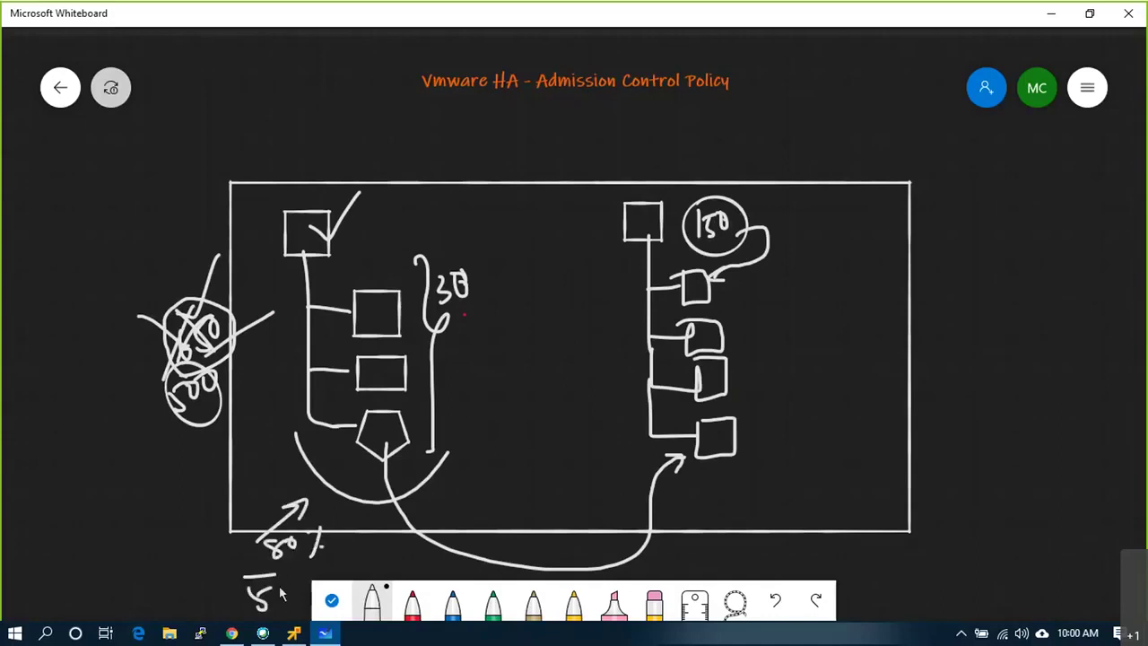
pyautogui.moveTo(285, 581); pyautogui.dragTo(283, 583)
pyautogui.click(296, 586)
pyautogui.click(295, 599)
# Write 38% above the second tree with an arrow to the circled 150, and tick that tree's top square.
pyautogui.click(803, 292)
pyautogui.moveTo(730, 130)
pyautogui.mouseDown()
pyautogui.moveTo(718, 167)
pyautogui.moveTo(727, 185)
pyautogui.mouseUp()
pyautogui.moveTo(785, 133); pyautogui.dragTo(781, 152)
pyautogui.moveTo(804, 115); pyautogui.dragTo(802, 153)
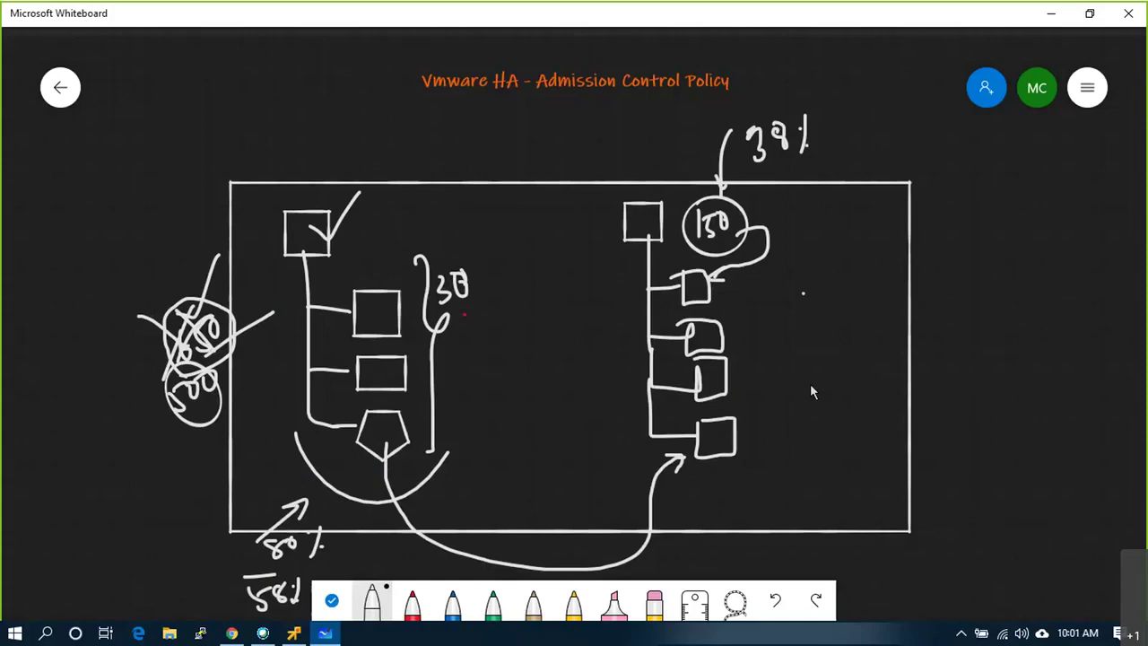
pyautogui.moveTo(607, 200); pyautogui.dragTo(694, 135)
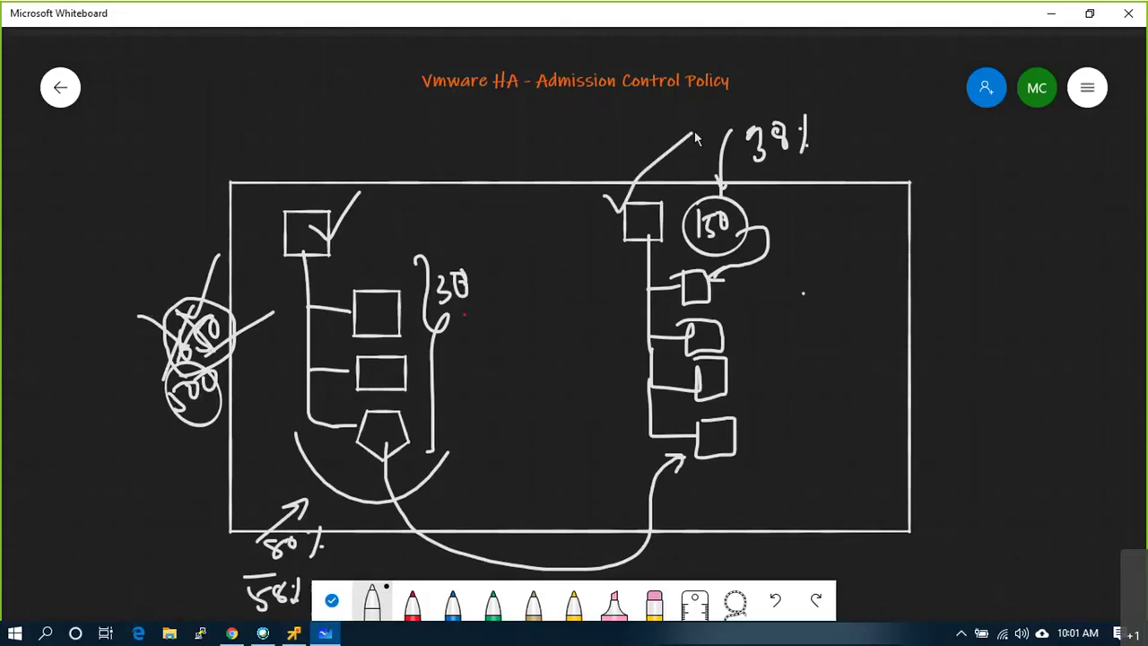
# Add another tick on the first tree's top square and handwrite a numbered HFC note beside the large rectangle.
pyautogui.moveTo(310, 215)
pyautogui.mouseDown()
pyautogui.moveTo(330, 247)
pyautogui.moveTo(373, 154)
pyautogui.mouseUp()
pyautogui.scroll(-3, 578, 292)
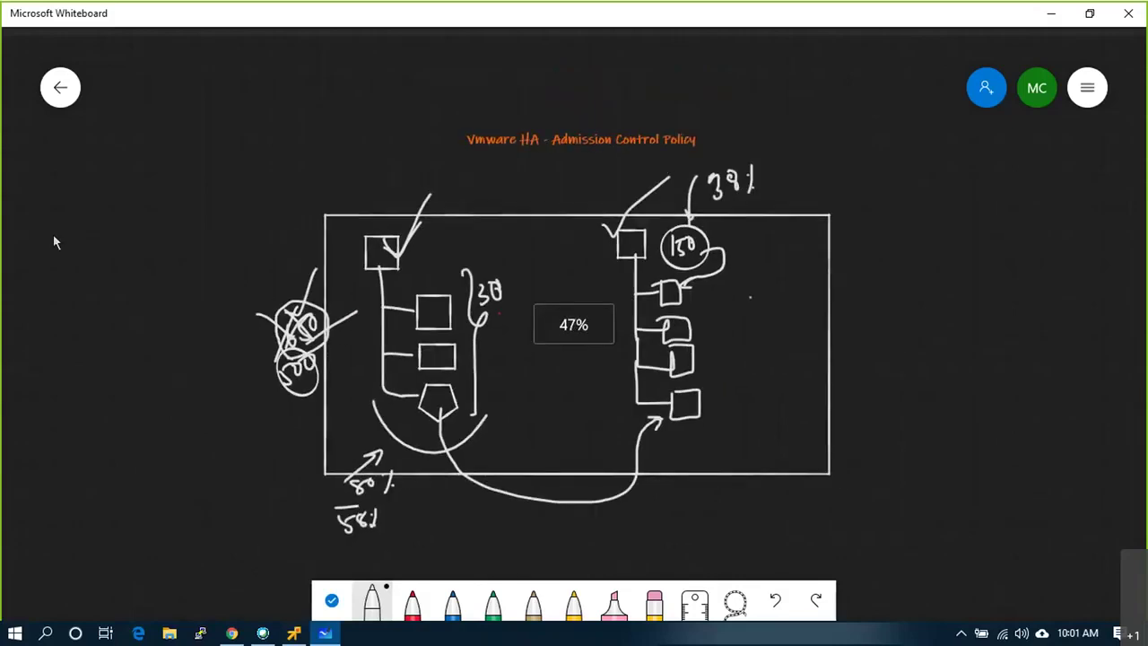
pyautogui.moveTo(43, 227); pyautogui.dragTo(97, 192)
pyautogui.moveTo(104, 177)
pyautogui.mouseDown()
pyautogui.moveTo(165, 169)
pyautogui.moveTo(167, 184)
pyautogui.mouseUp()
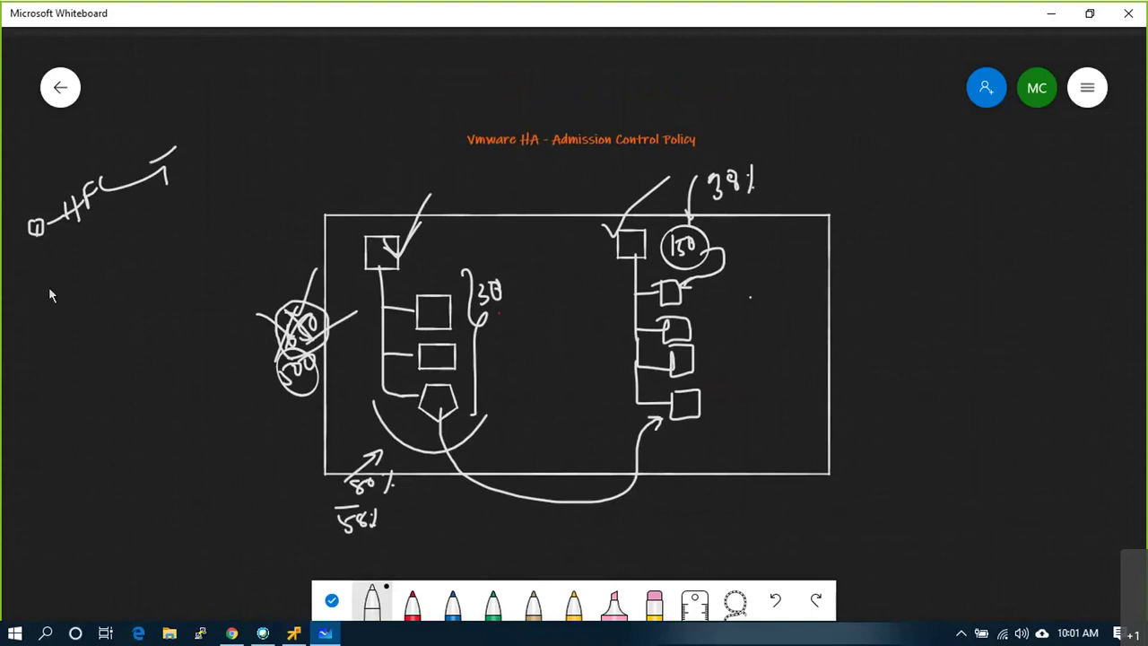
pyautogui.moveTo(47, 268); pyautogui.dragTo(65, 278)
pyautogui.moveTo(63, 257); pyautogui.dragTo(104, 273)
# Undo the handwritten numbered notes and the extra tick on the first tree's top square.
pyautogui.hotkey('ctrl', 'z')
pyautogui.hotkey('ctrl', 'z')
pyautogui.hotkey('ctrl', 'z')
pyautogui.hotkey('ctrl', 'z')
pyautogui.hotkey('ctrl', 'z')
pyautogui.hotkey('ctrl', 'z')
pyautogui.hotkey('ctrl', 'z')
pyautogui.hotkey('ctrl', 'z')
pyautogui.hotkey('ctrl', 'z')
pyautogui.hotkey('ctrl', 'z')
pyautogui.hotkey('ctrl', 'z')
pyautogui.hotkey('ctrl', 'z')
pyautogui.hotkey('ctrl', 'z')
pyautogui.hotkey('ctrl', 'z')
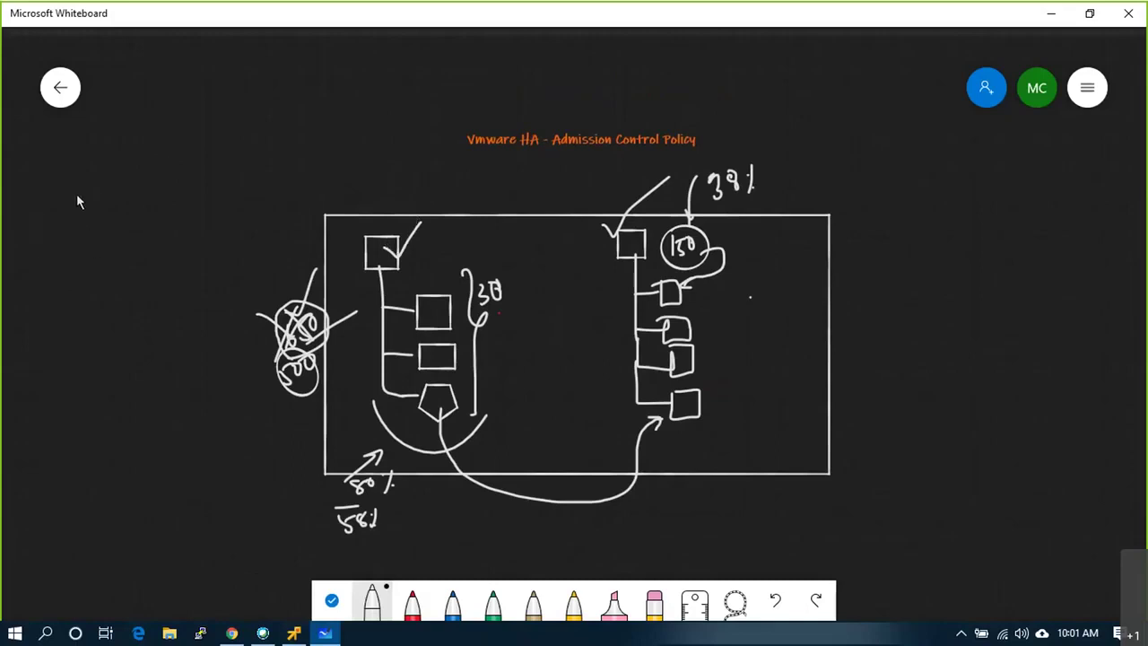
pyautogui.rightClick(56, 164)
pyautogui.click(137, 132)
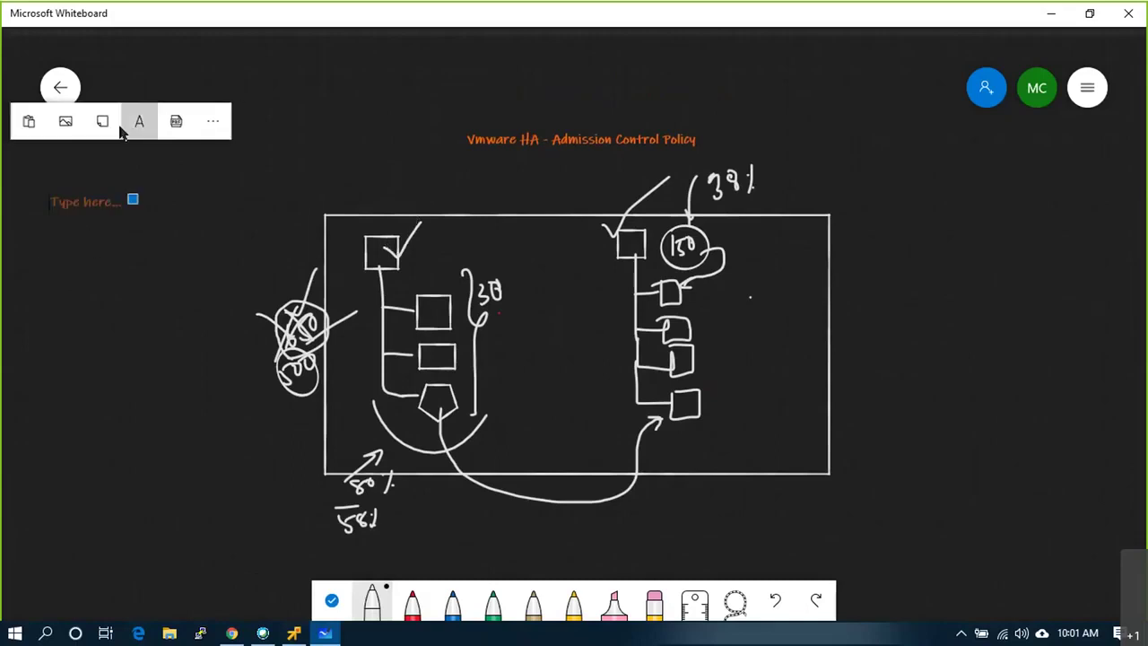
pyautogui.click(29, 170)
# Add a sticky note beside the large rectangle and write "1. HFCT =1" as its first line.
pyautogui.rightClick(29, 170)
pyautogui.click(97, 121)
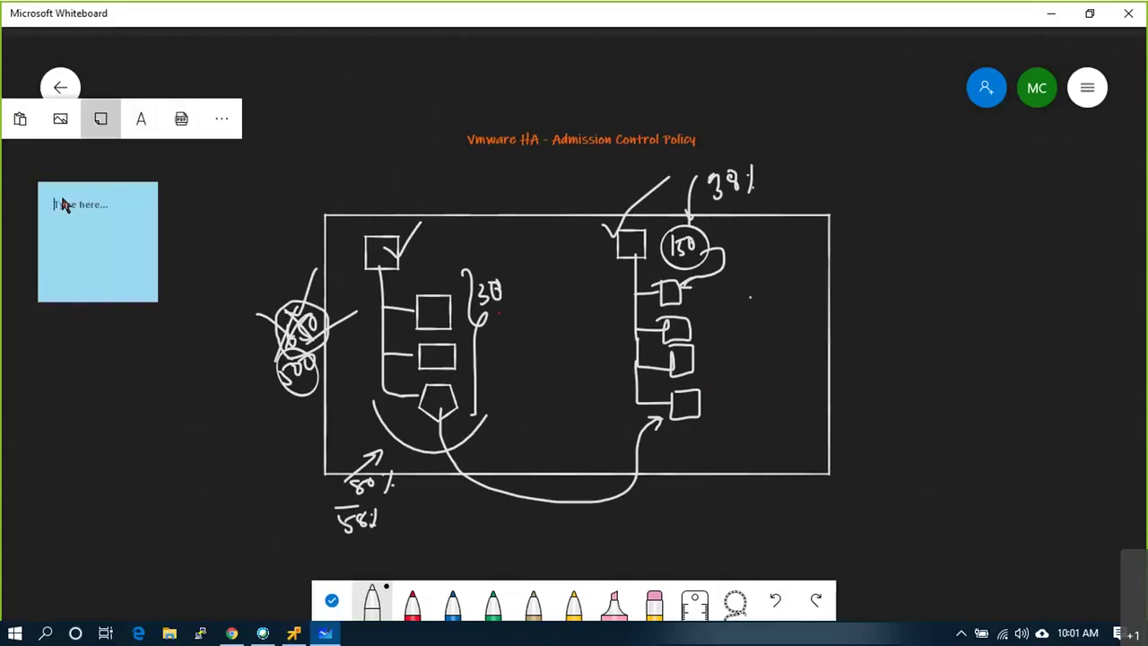
pyautogui.write('1.')
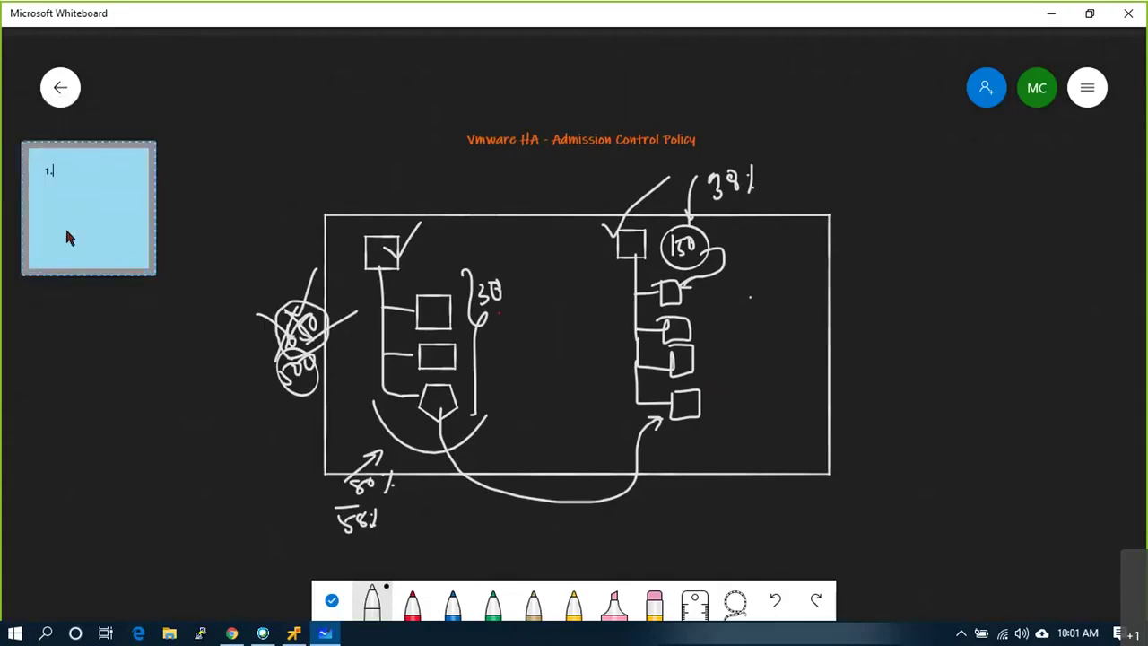
pyautogui.write(' HFCT =1')
pyautogui.press('Return')
# Add "2. Define %CPU - 25% & % RAM 2%" and "3. Create new cluster for new hosts" to the sticky note.
pyautogui.write('2. Define %CPU - 25')
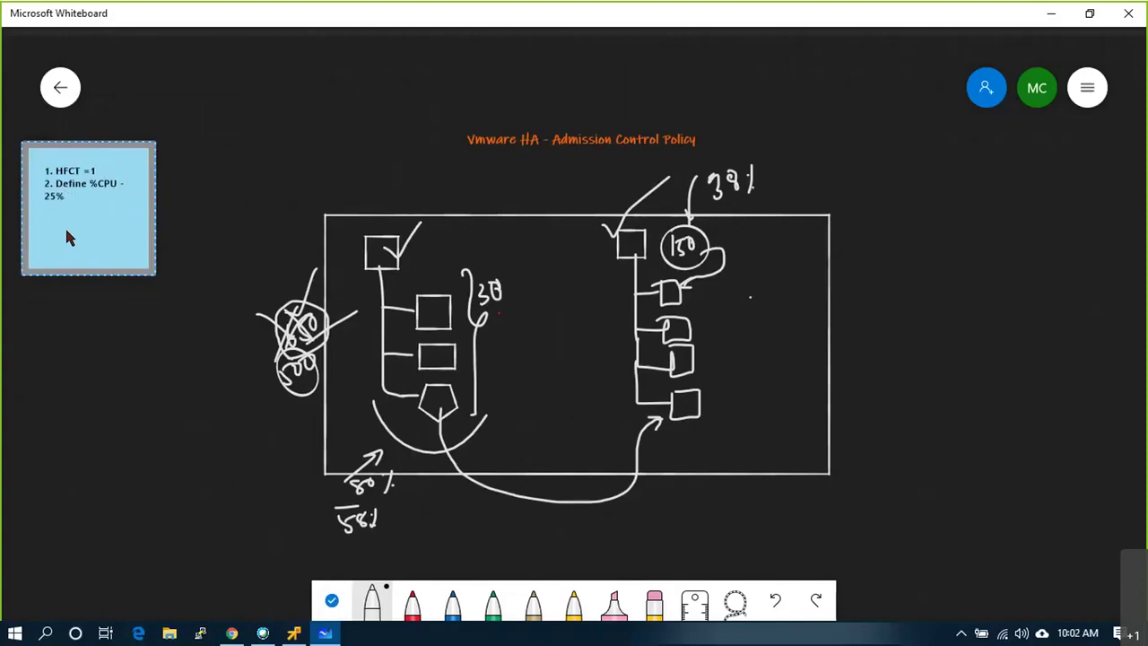
pyautogui.write('% & % RAM 2')
pyautogui.write('% 3. Create ')
pyautogui.write('new cluster')
pyautogui.write(' for new hosts')
pyautogui.click(213, 134)
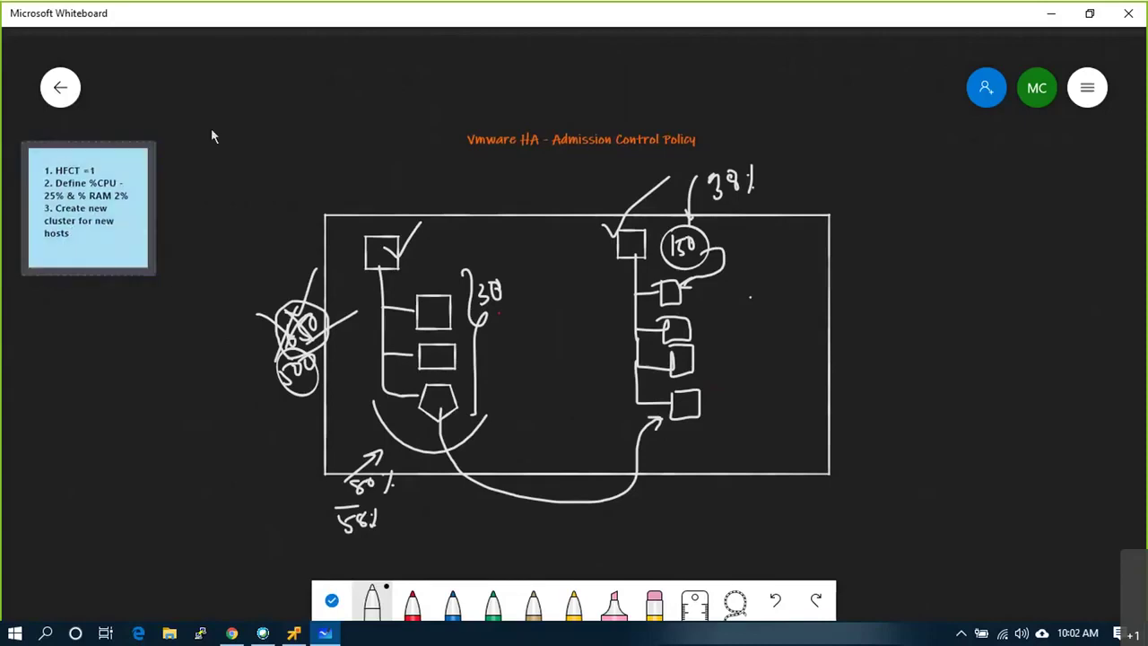
# Reopen the sticky note for editing, add the line "4. Define Failover Host", and leave the note showing its first line.
pyautogui.click(112, 179)
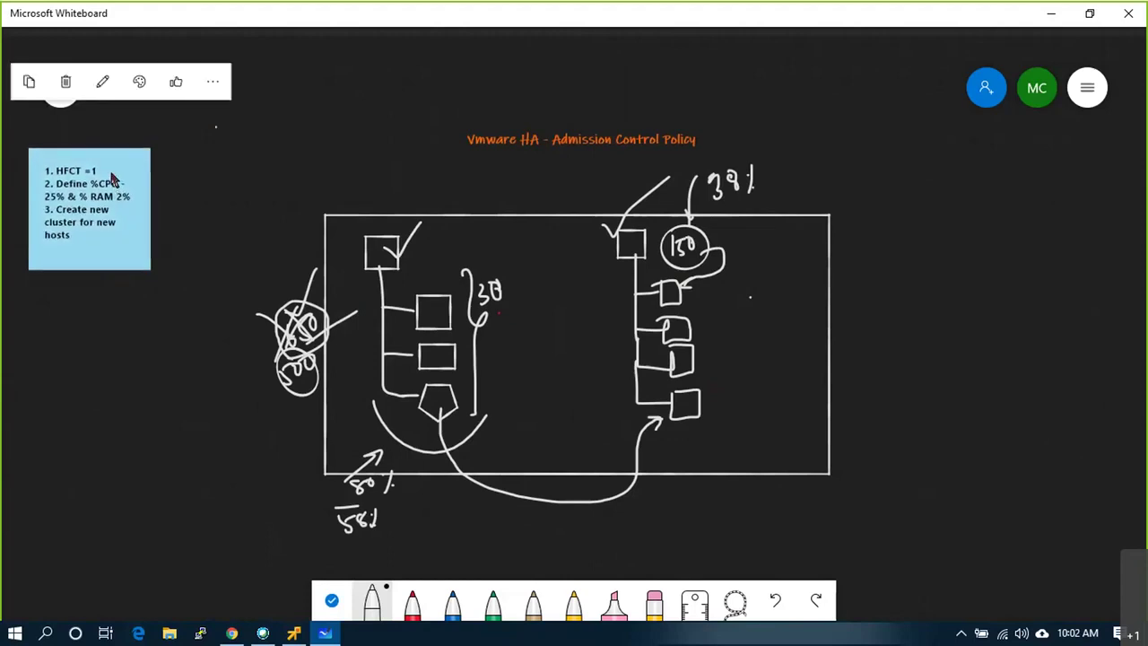
pyautogui.click(98, 81)
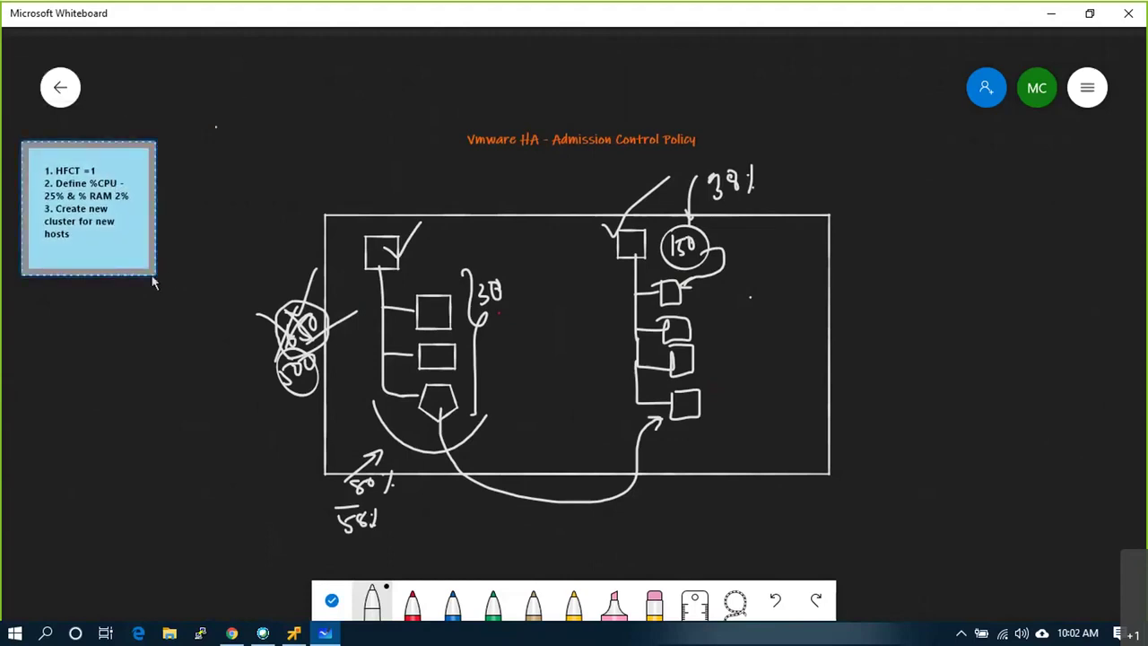
pyautogui.press('Return')
pyautogui.press('Return')
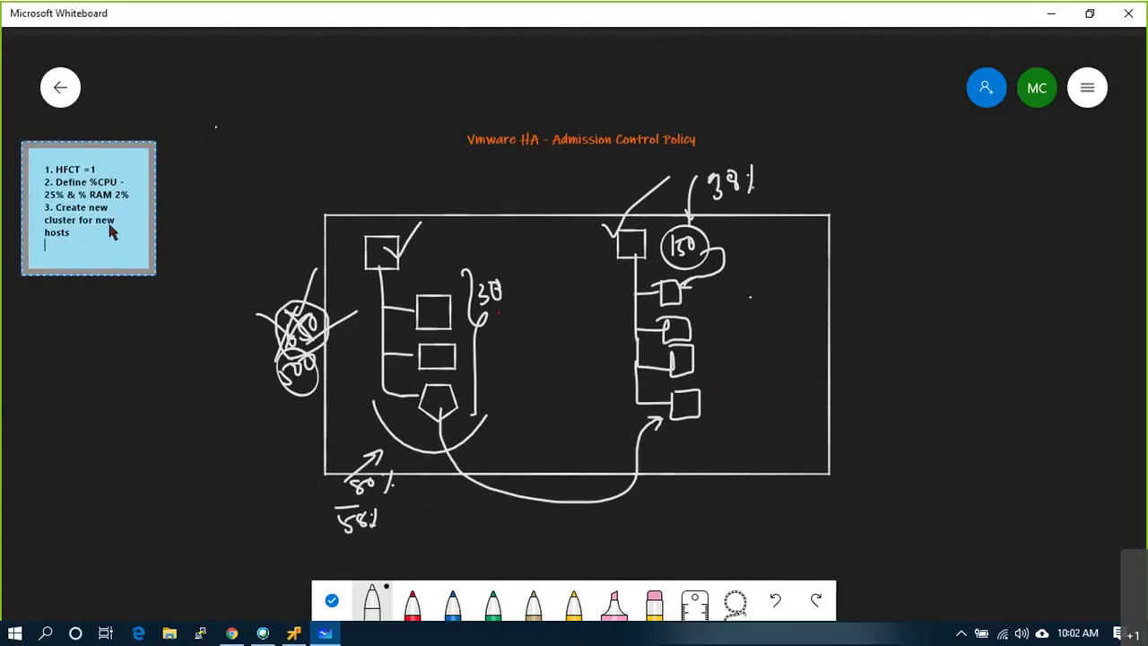
pyautogui.write('4.')
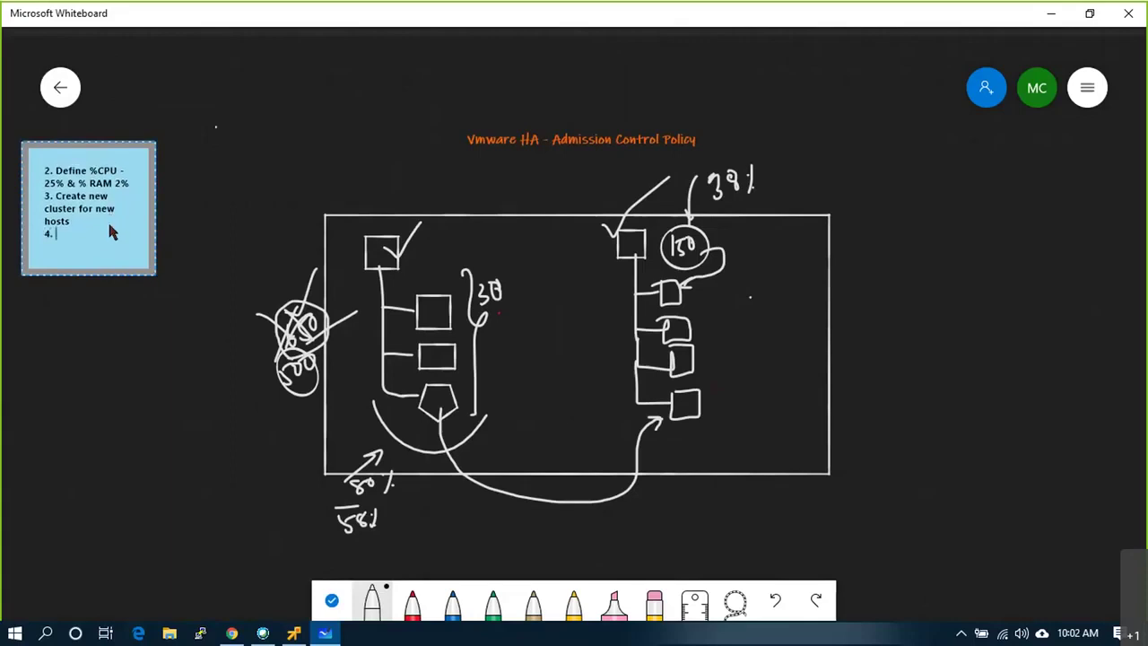
pyautogui.write(' De')
pyautogui.write('Fa')
pyautogui.press('BackSpace')
pyautogui.press('BackSpace')
pyautogui.press('BackSpace')
pyautogui.write('Failover HOst')
pyautogui.press('BackSpace')
pyautogui.press('BackSpace')
pyautogui.press('BackSpace')
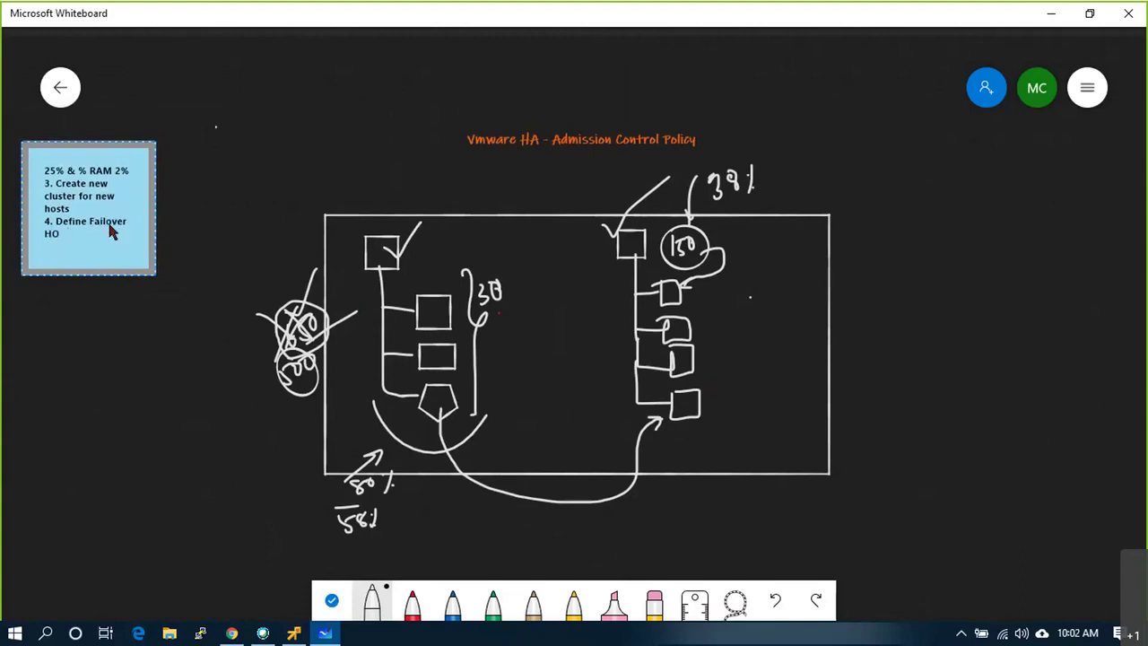
pyautogui.write('ost')
pyautogui.press('Up')
pyautogui.press('Up')
pyautogui.press('Up')
pyautogui.press('Up')
pyautogui.press('Up')
pyautogui.press('Up')
pyautogui.press('Up')
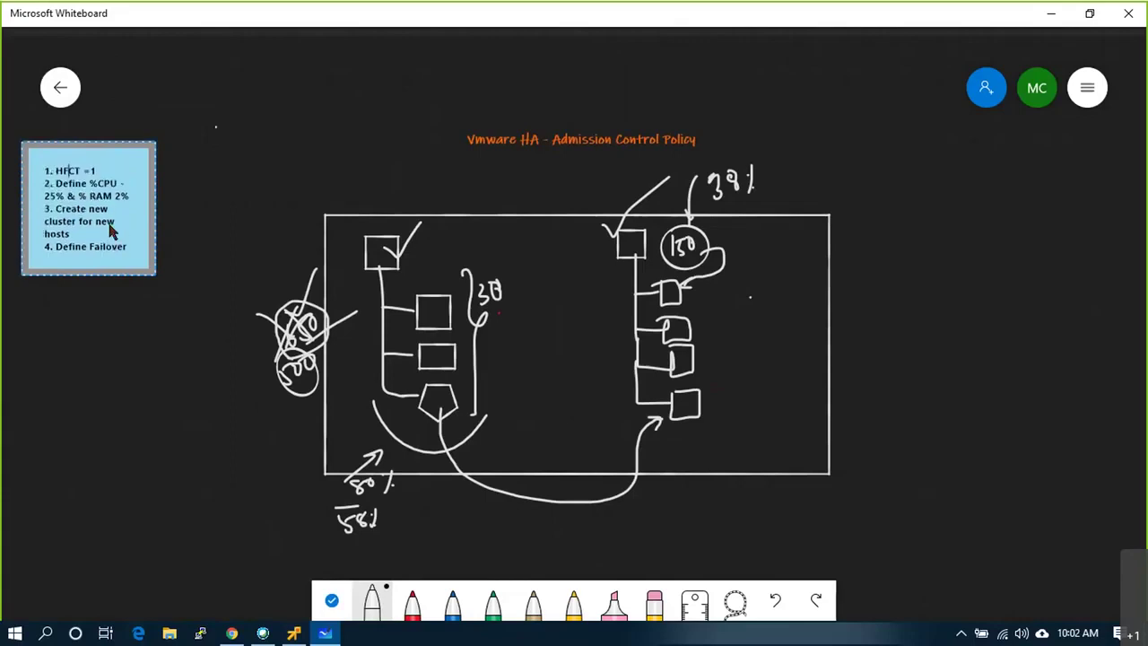
pyautogui.click(225, 262)
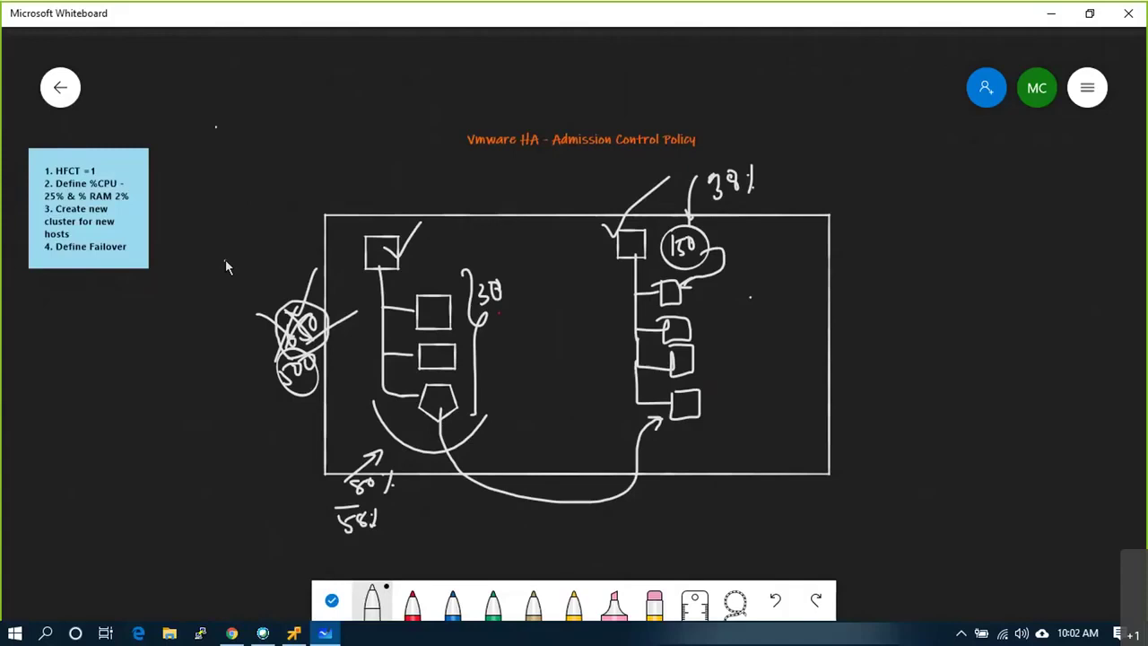
pyautogui.click(1087, 87)
pyautogui.click(105, 366)
pyautogui.scroll(-1, 862, 414)
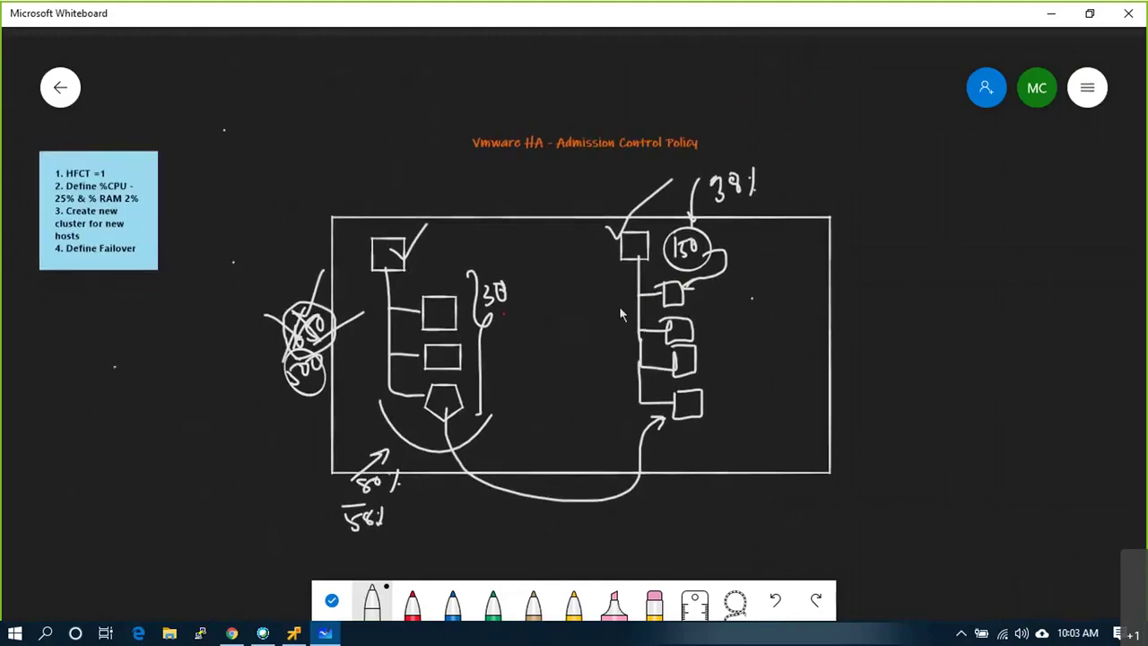
# Draw another tick on both trees' top squares and sketch a box with a downward arrow beneath the first tree's pentagon.
pyautogui.moveTo(391, 240); pyautogui.dragTo(448, 161)
pyautogui.moveTo(610, 238); pyautogui.dragTo(668, 161)
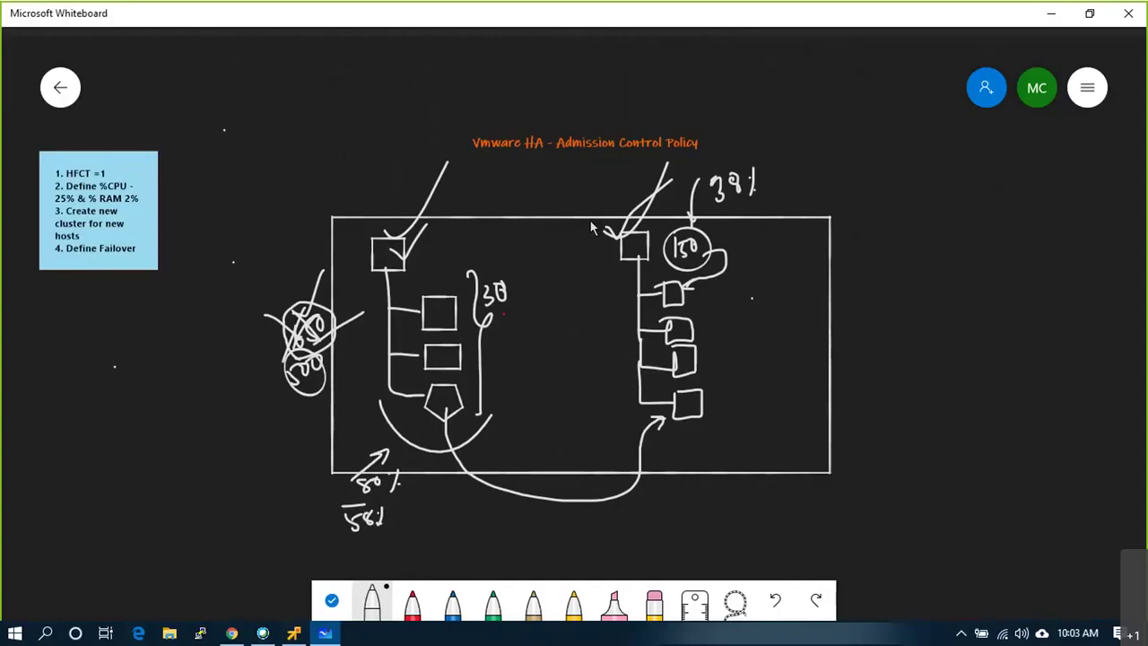
pyautogui.moveTo(419, 421)
pyautogui.mouseDown()
pyautogui.moveTo(439, 450)
pyautogui.moveTo(478, 443)
pyautogui.moveTo(485, 419)
pyautogui.moveTo(396, 420)
pyautogui.mouseUp()
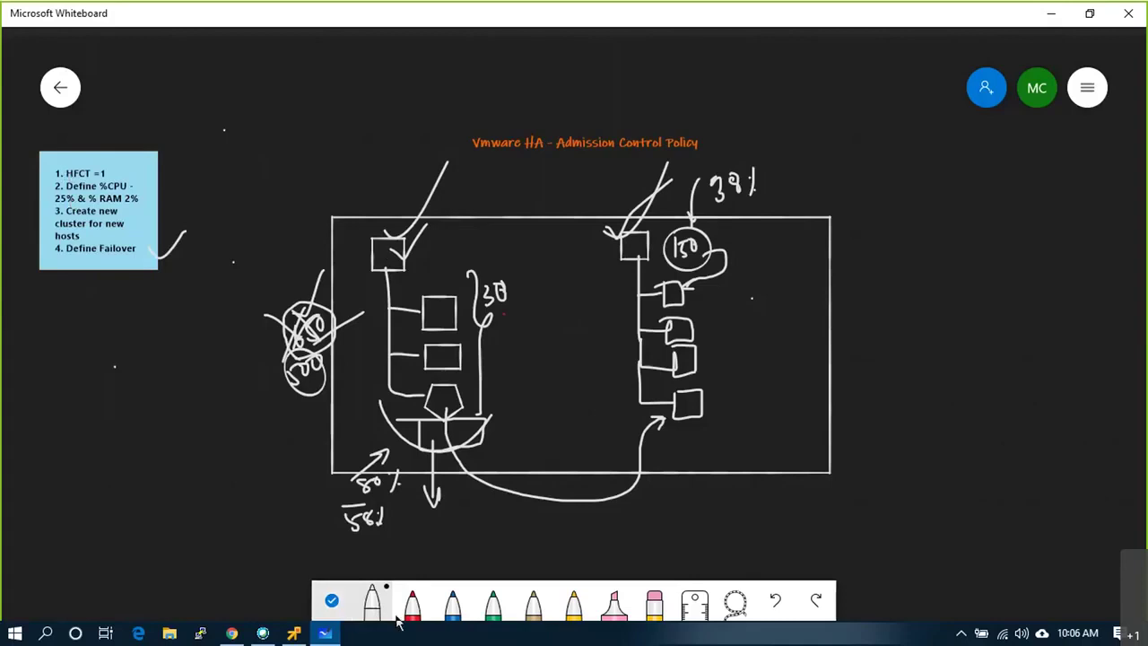
pyautogui.click(372, 601)
pyautogui.click(172, 305)
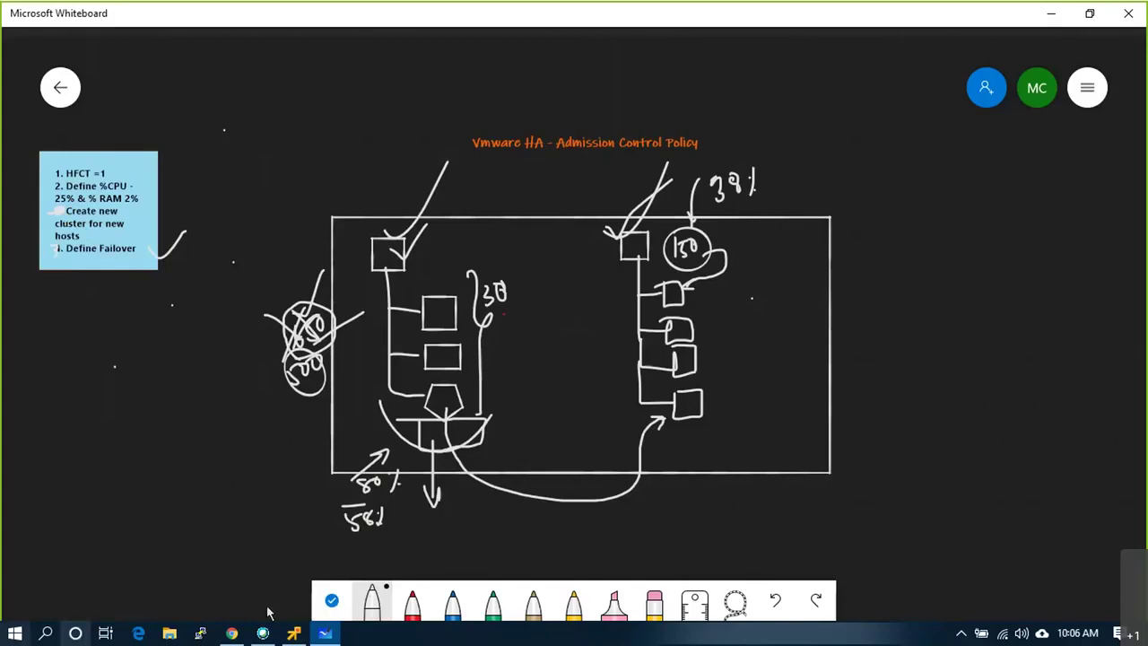
# Switch to the VMRC remote console and unlock the guest desktop with the administrator account password.
pyautogui.click(293, 633)
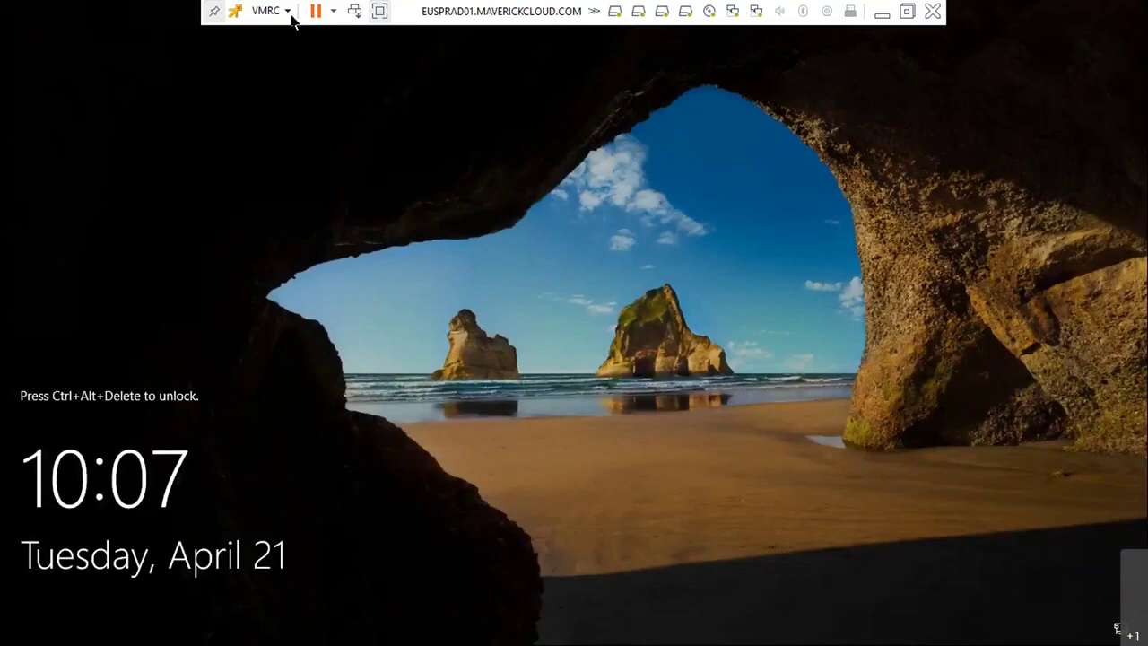
pyautogui.click(333, 12)
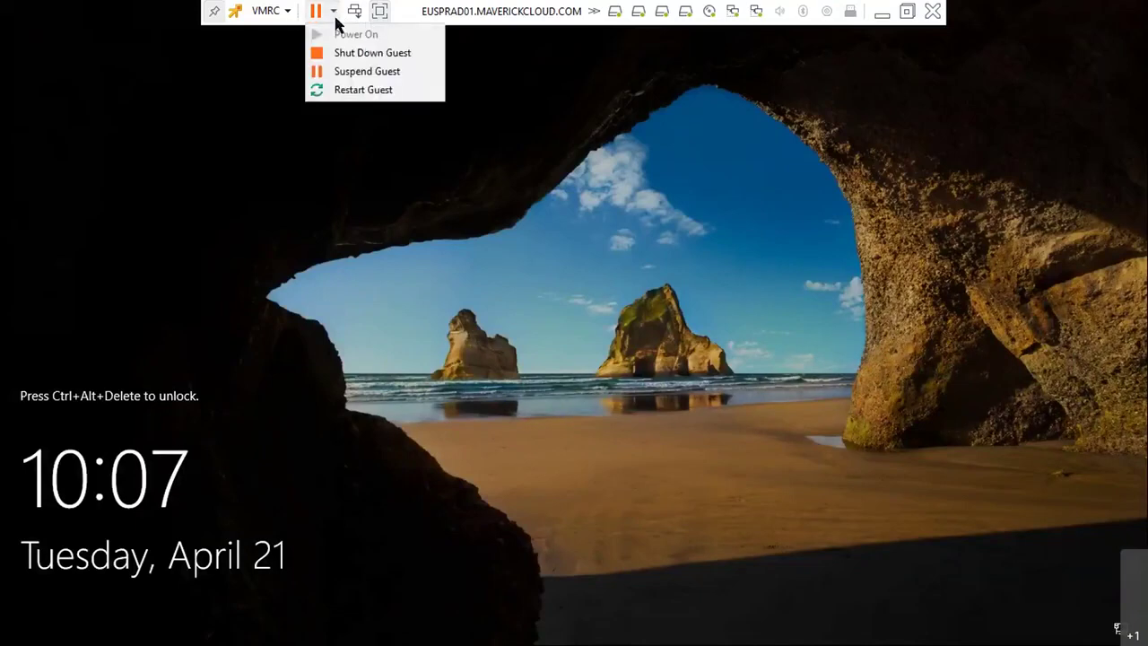
pyautogui.click(288, 12)
pyautogui.click(269, 70)
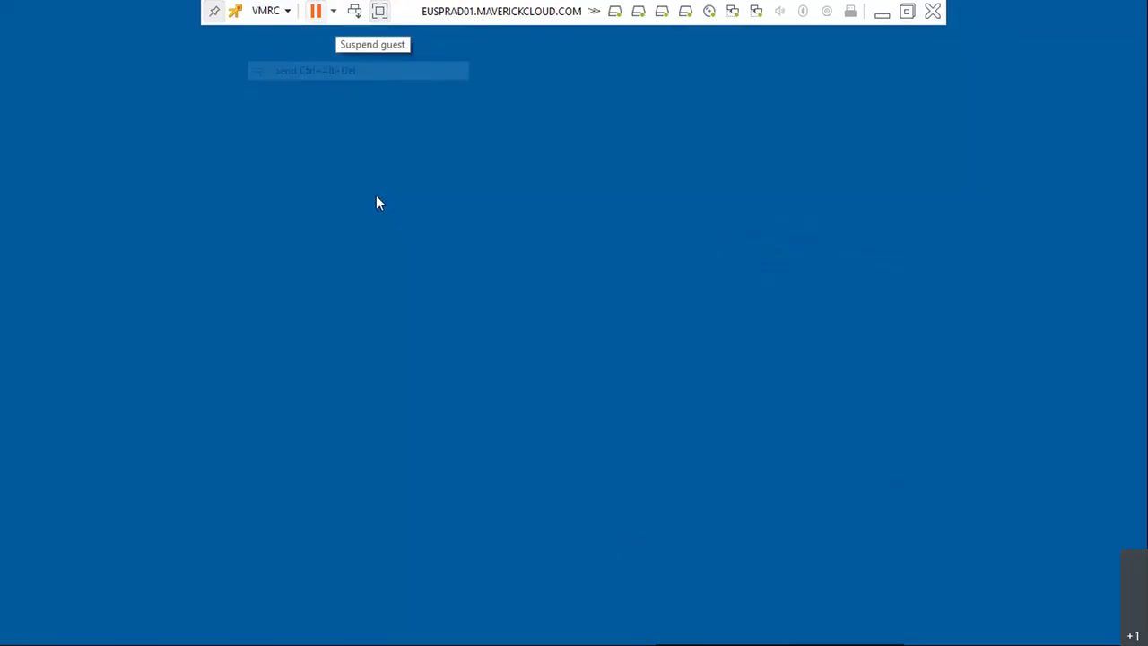
pyautogui.write('•••••••')
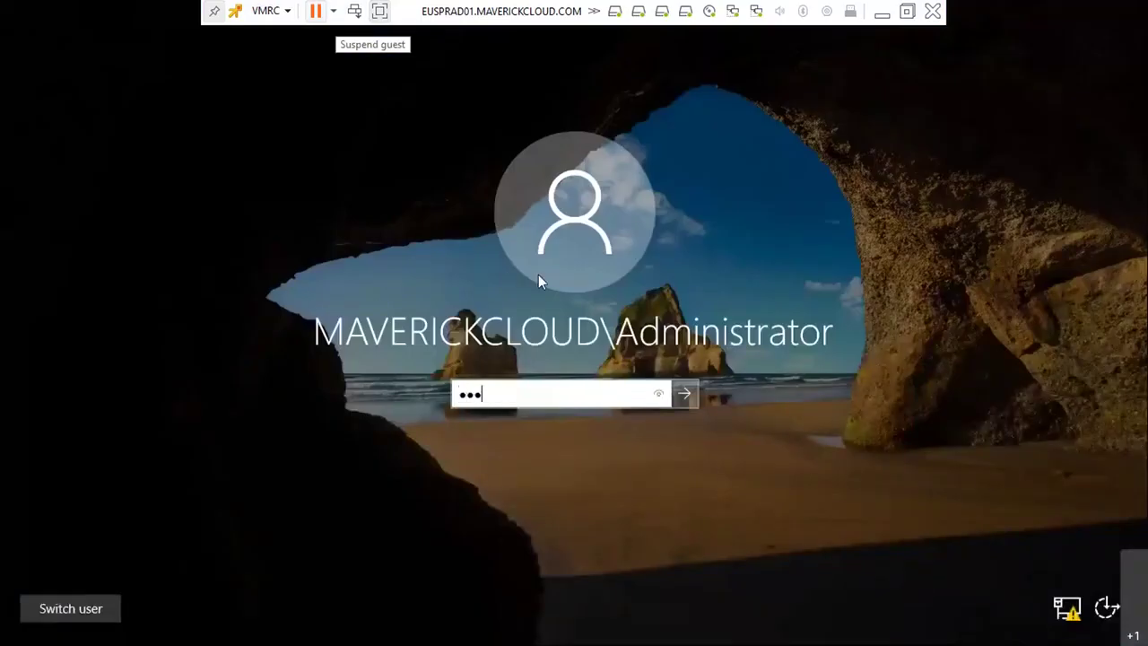
pyautogui.write('••')
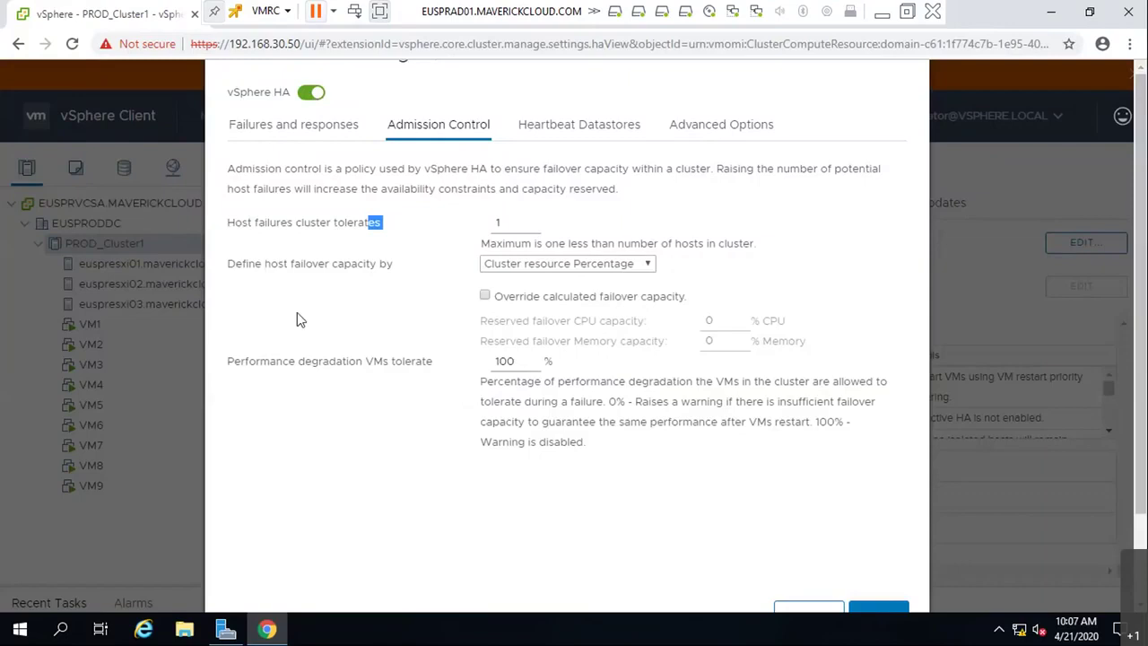
# Override the calculated failover capacity in Admission Control, reserving 25% CPU and 25% memory.
pyautogui.doubleClick(499, 222)
pyautogui.moveTo(223, 265)
pyautogui.mouseDown()
pyautogui.moveTo(255, 265)
pyautogui.moveTo(230, 267)
pyautogui.mouseUp()
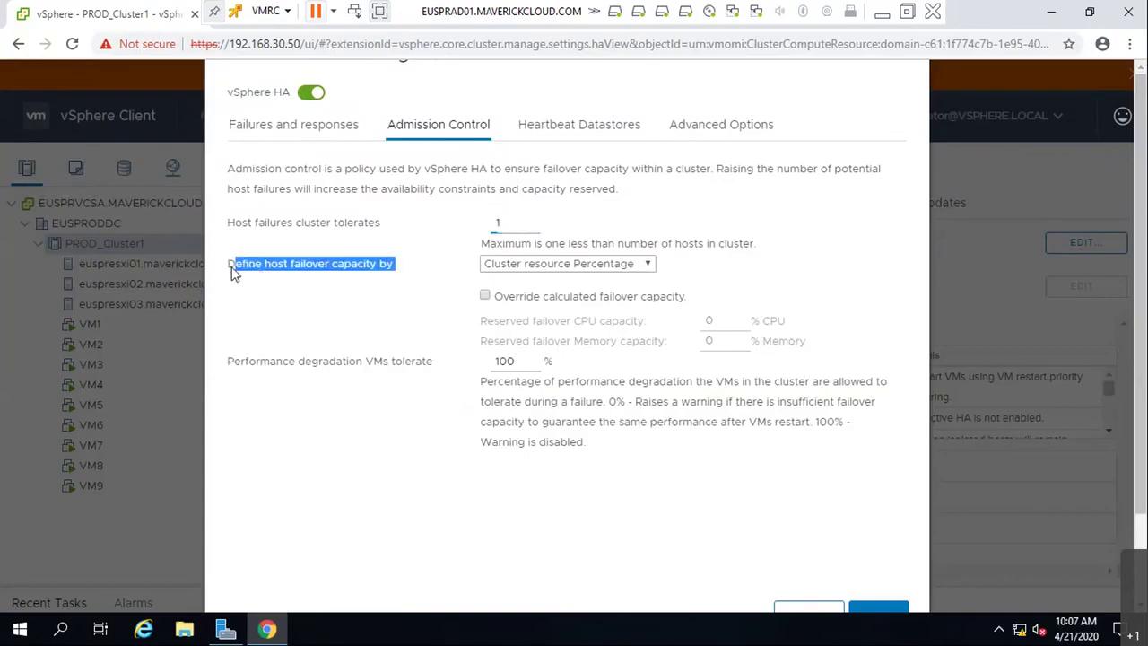
pyautogui.click(485, 296)
pyautogui.moveTo(721, 322); pyautogui.dragTo(679, 346)
pyautogui.write('2525')
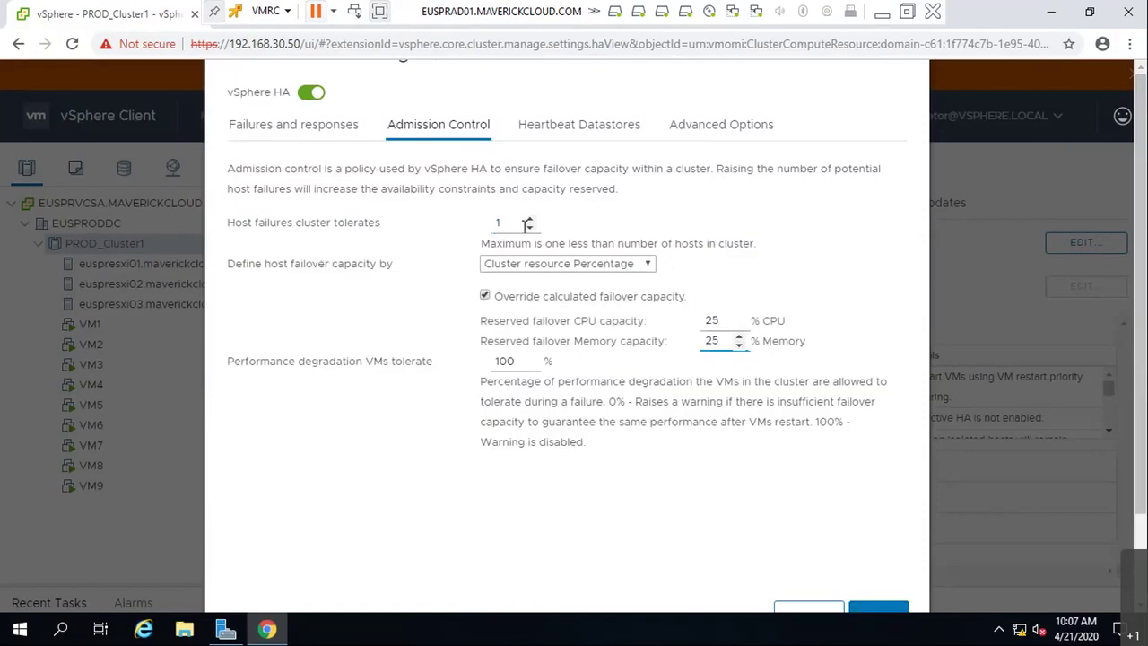
# Define host failover capacity by Dedicated failover hosts and add euspresxi03.maverickcloud.com as the failover host.
pyautogui.moveTo(514, 223); pyautogui.dragTo(481, 230)
pyautogui.click(543, 267)
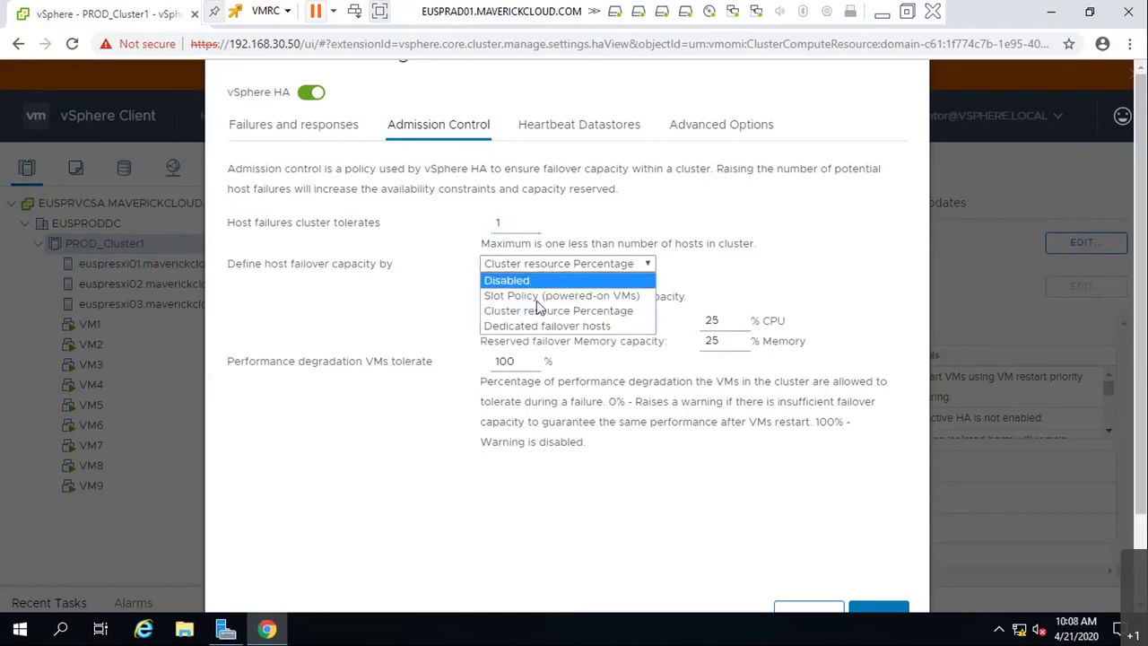
pyautogui.click(538, 327)
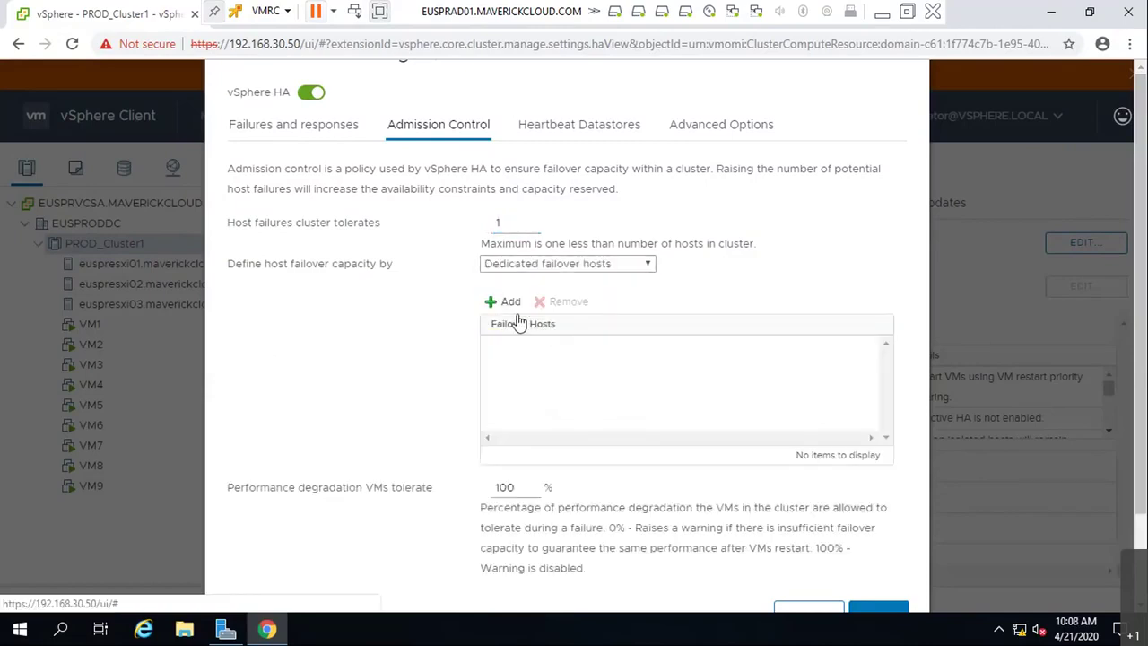
pyautogui.click(509, 302)
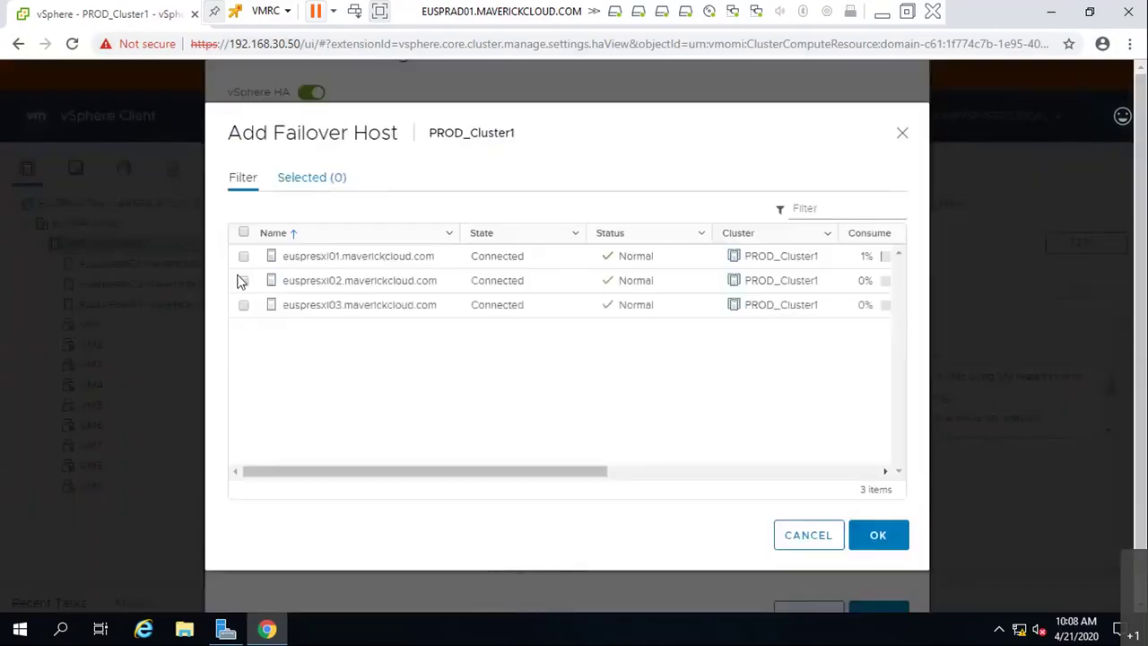
pyautogui.click(243, 305)
pyautogui.click(874, 534)
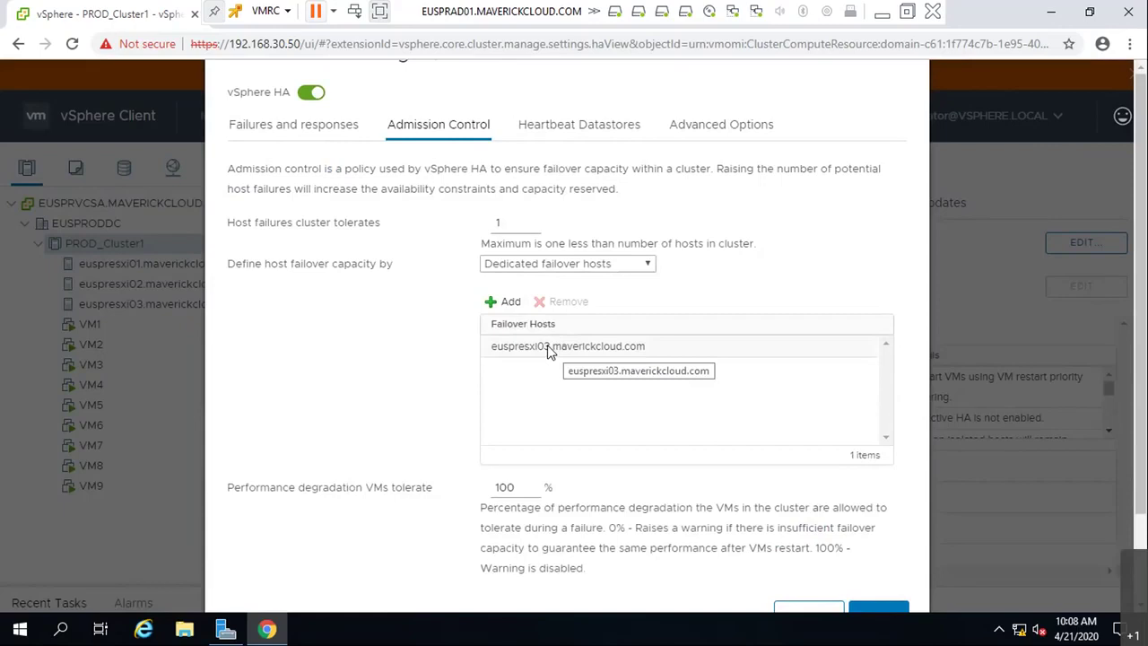
# Define host failover capacity by Slot Policy (powered-on VMs) and choose the fixed slot size option.
pyautogui.click(583, 263)
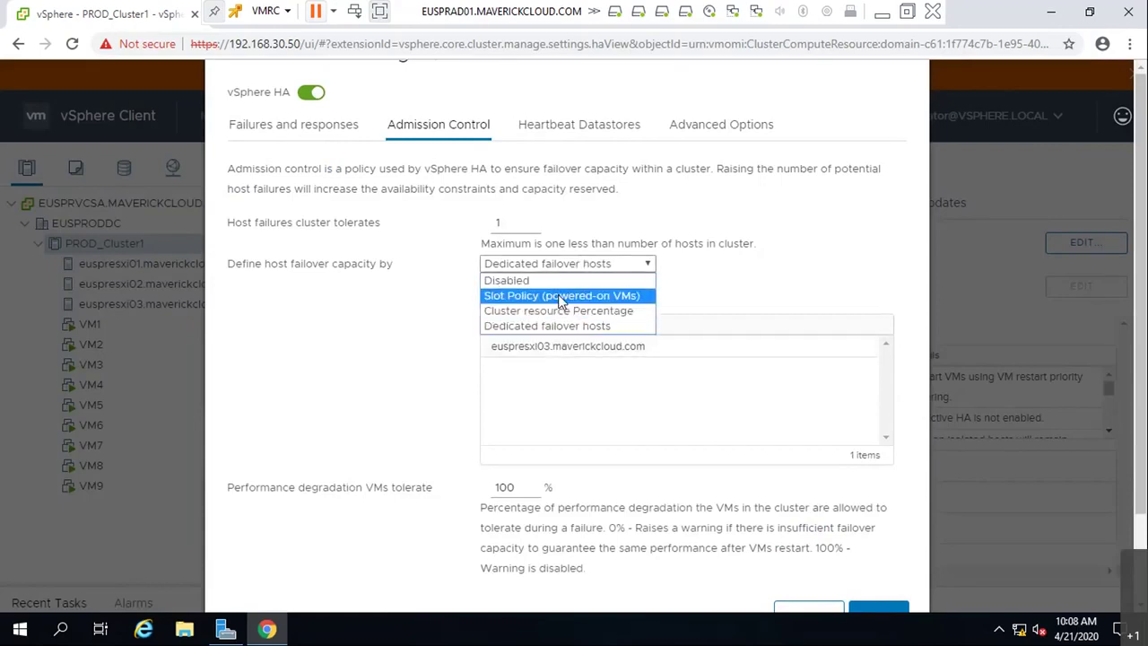
pyautogui.click(559, 295)
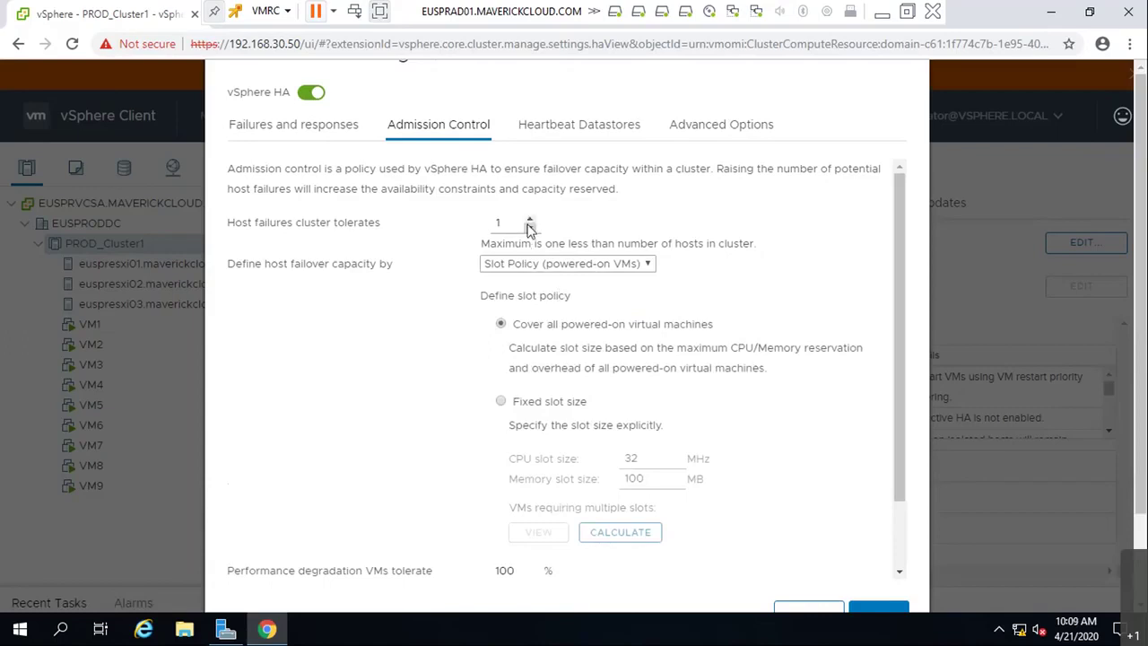
pyautogui.moveTo(512, 228); pyautogui.dragTo(468, 230)
pyautogui.click(536, 404)
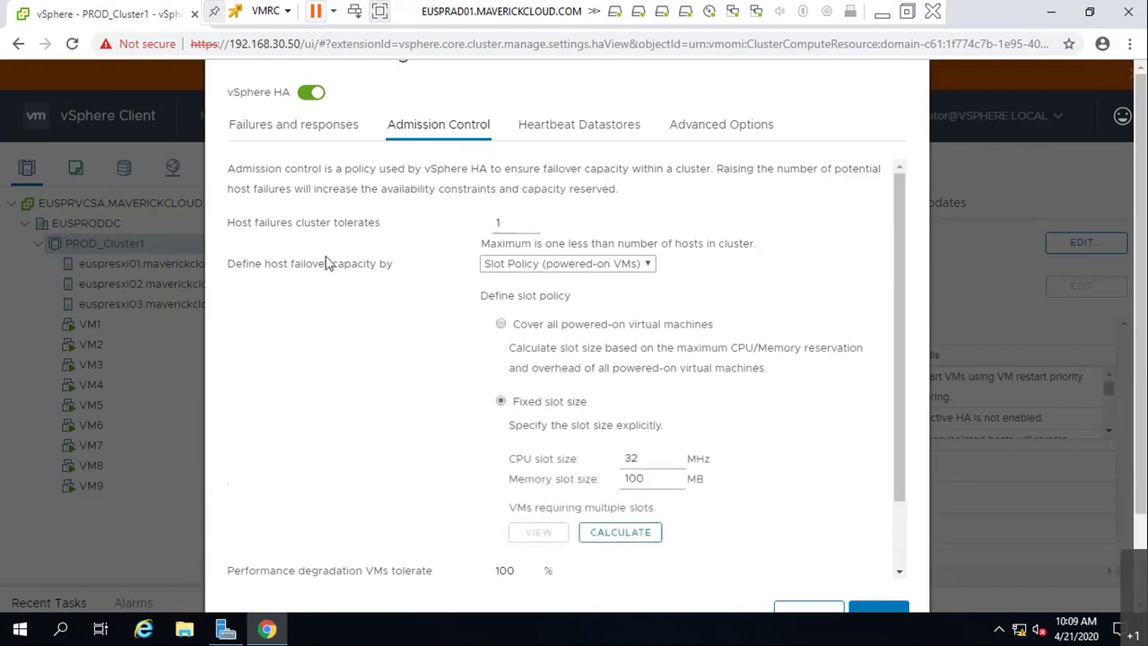
# Review the Cluster resource Percentage and Dedicated failover hosts settings, and return the failover capacity policy to Slot Policy (powered-on VMs).
pyautogui.click(531, 269)
pyautogui.click(538, 309)
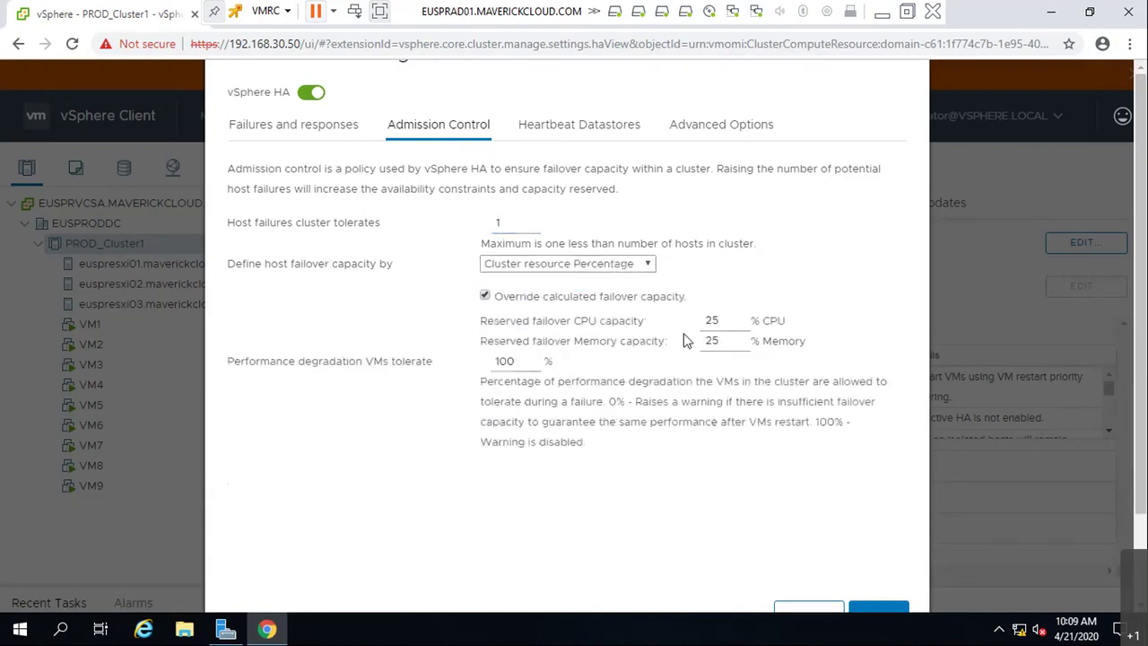
pyautogui.click(581, 265)
pyautogui.click(675, 340)
pyautogui.click(526, 265)
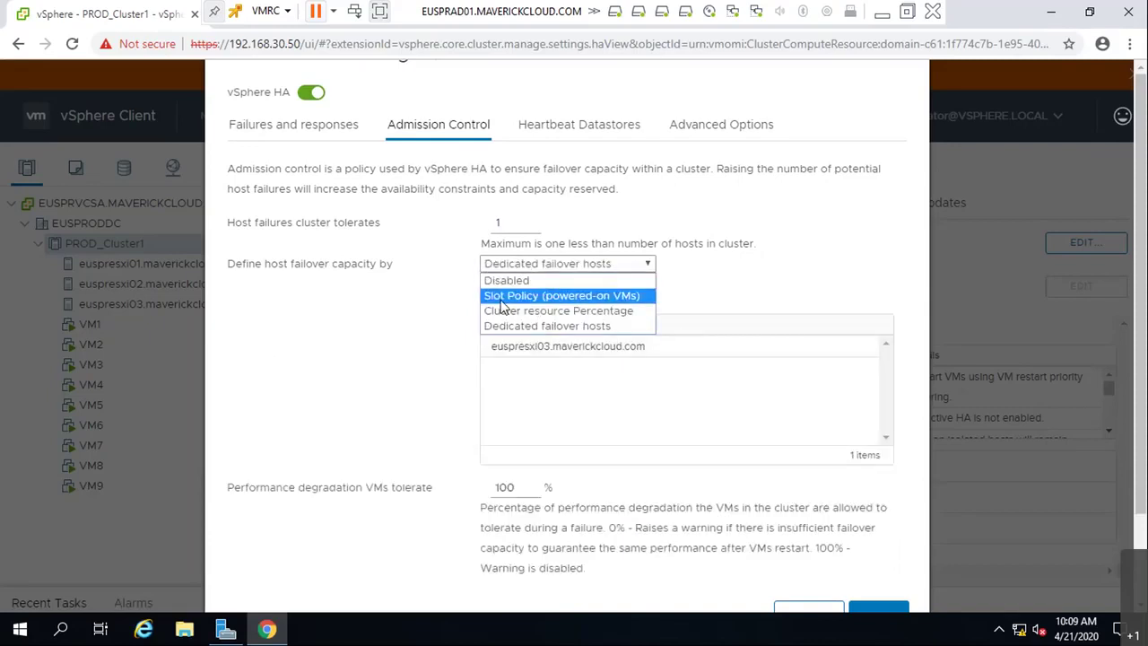
pyautogui.click(533, 297)
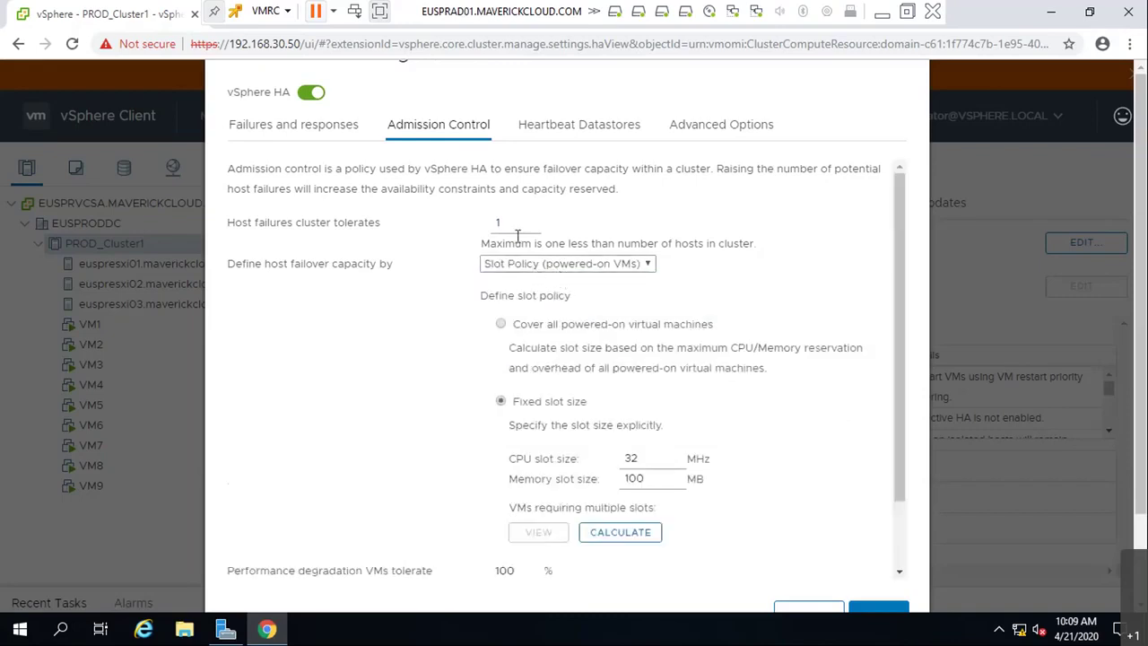
# View the remaining slot policy settings, and minimize the remote console to return to Microsoft Whiteboard.
pyautogui.scroll(-2, 515, 238)
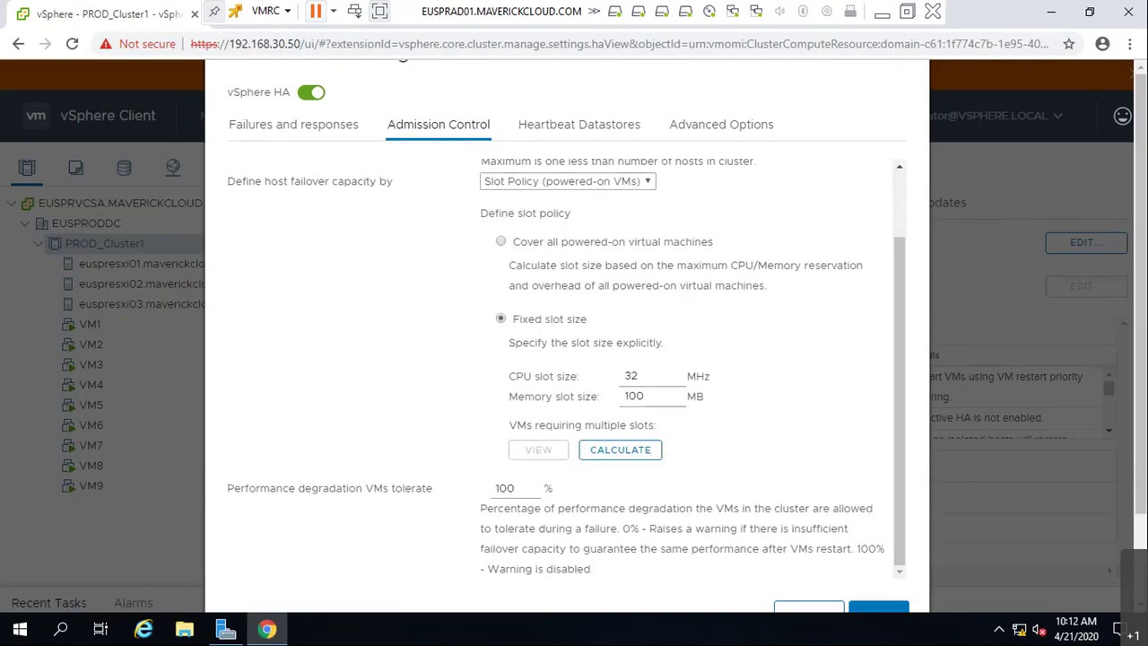
pyautogui.click(883, 18)
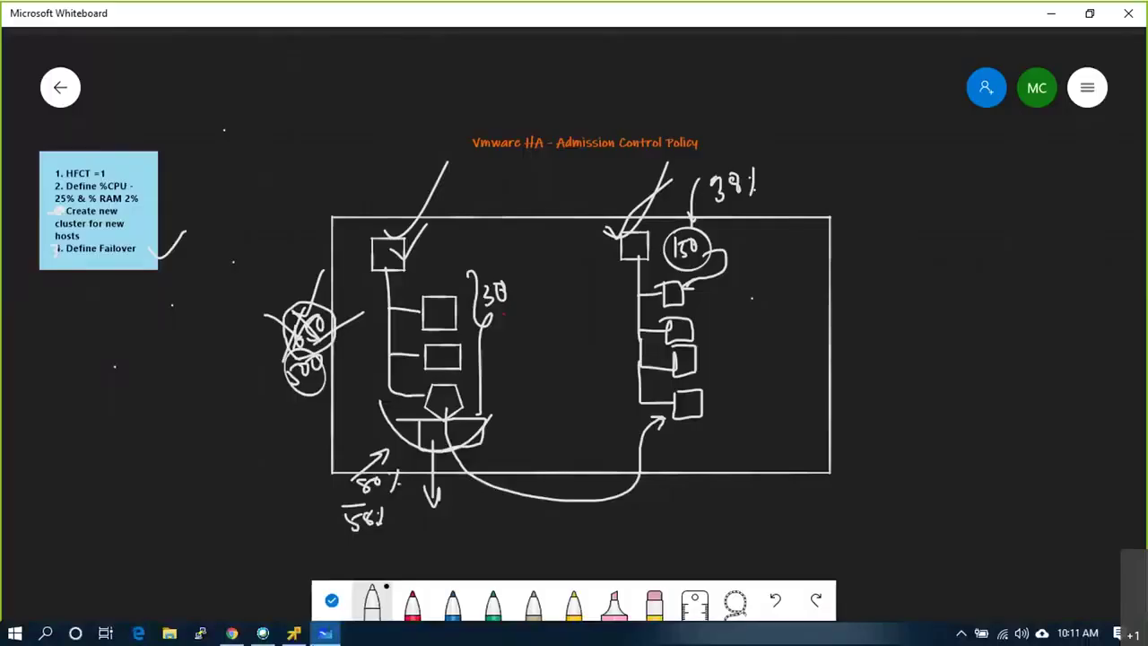
# Switch to Chrome and open a new browser tab.
pyautogui.click(231, 633)
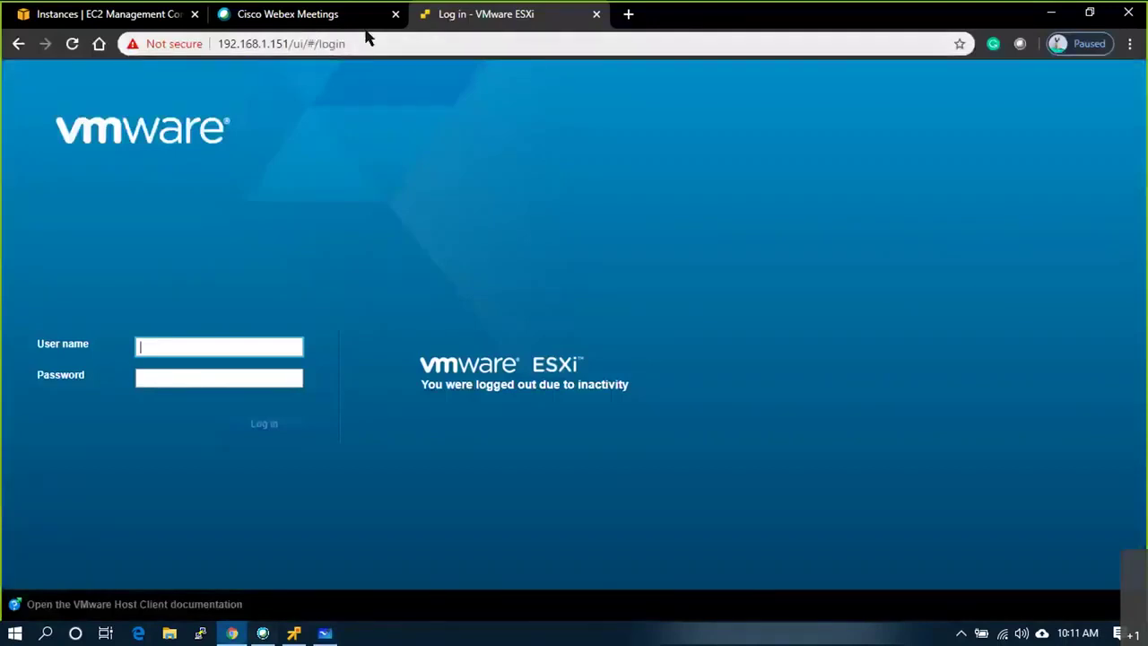
pyautogui.moveTo(651, 15); pyautogui.dragTo(671, 94)
pyautogui.click(649, 94)
pyautogui.doubleClick(907, 83)
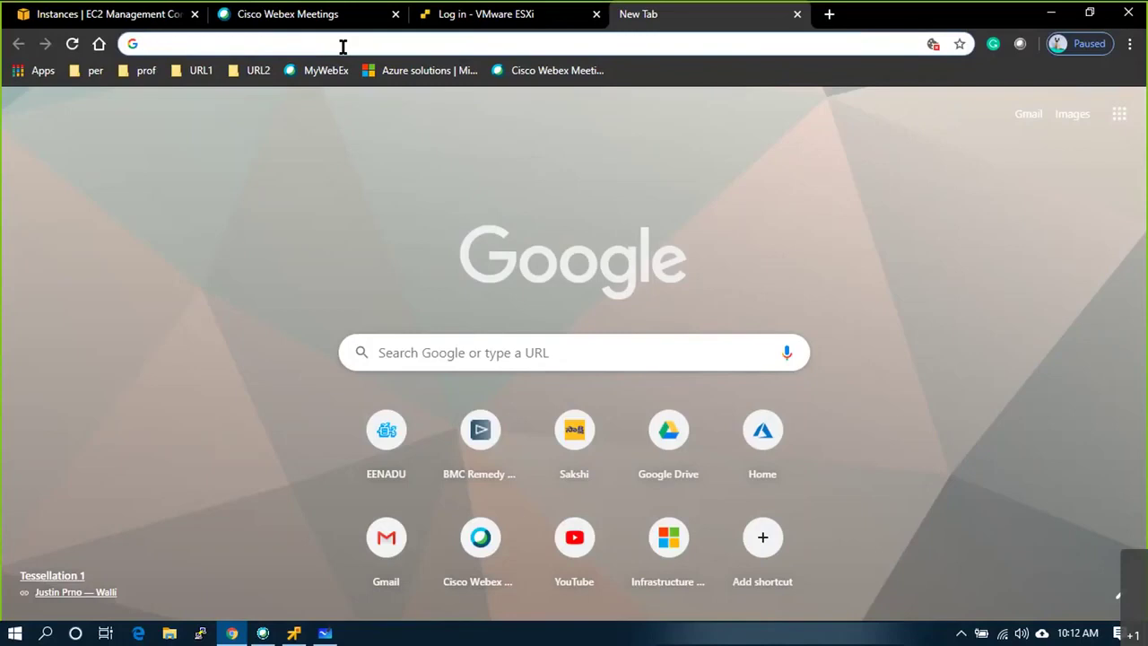
# Search the web for "ha admission control policy 6.7".
pyautogui.write('ha')
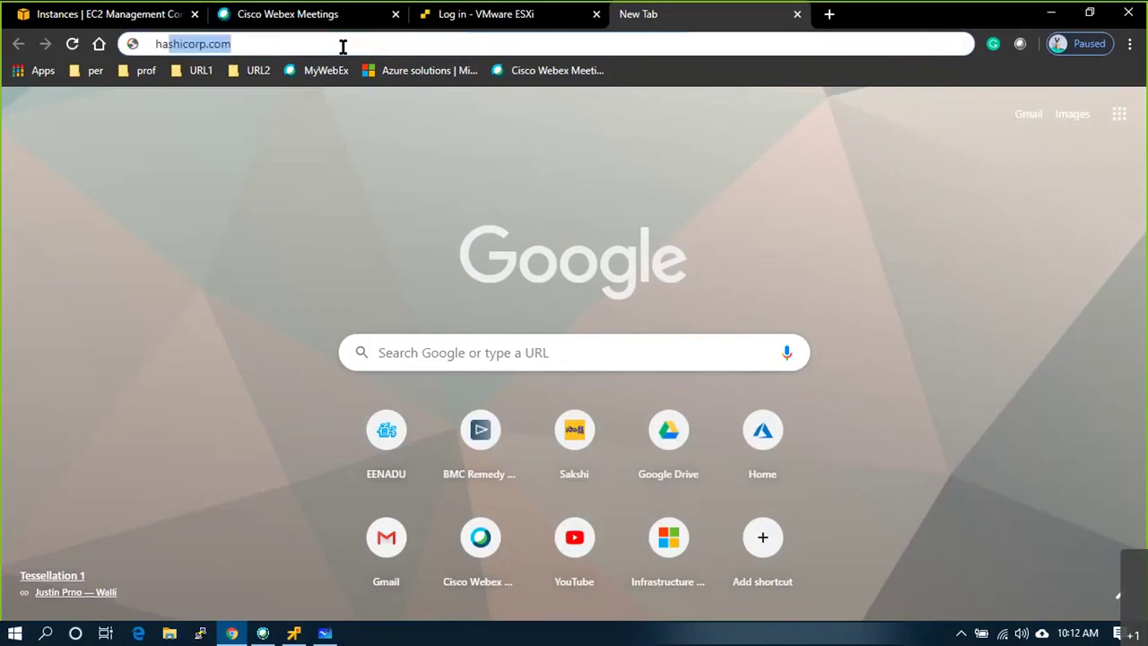
pyautogui.write(' administration')
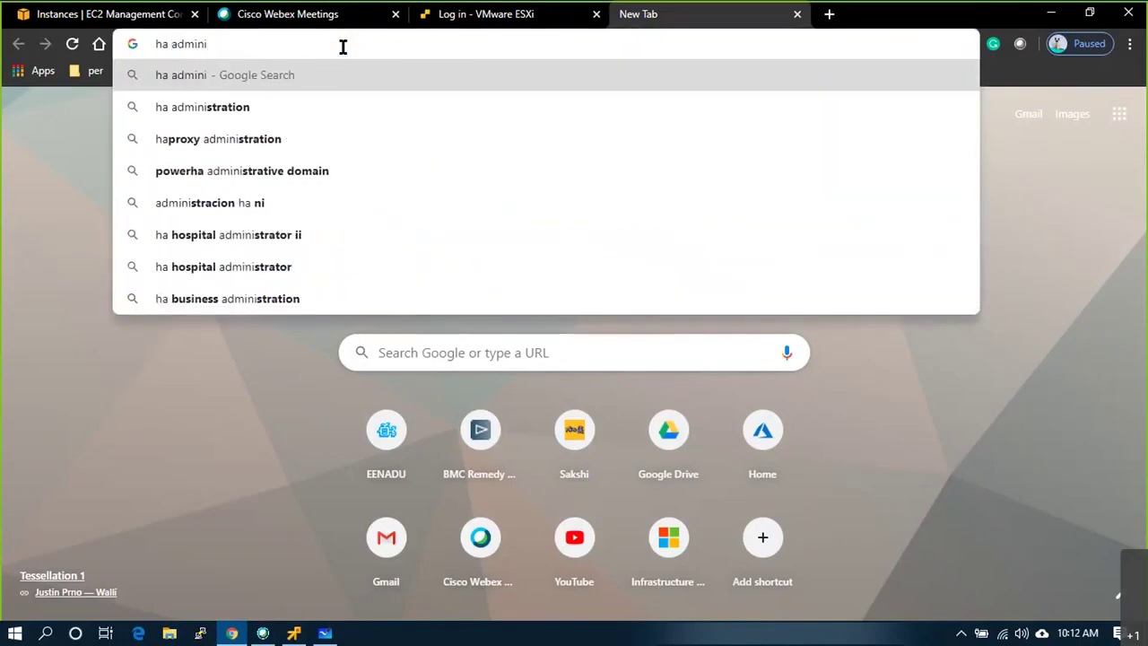
pyautogui.press('Down')
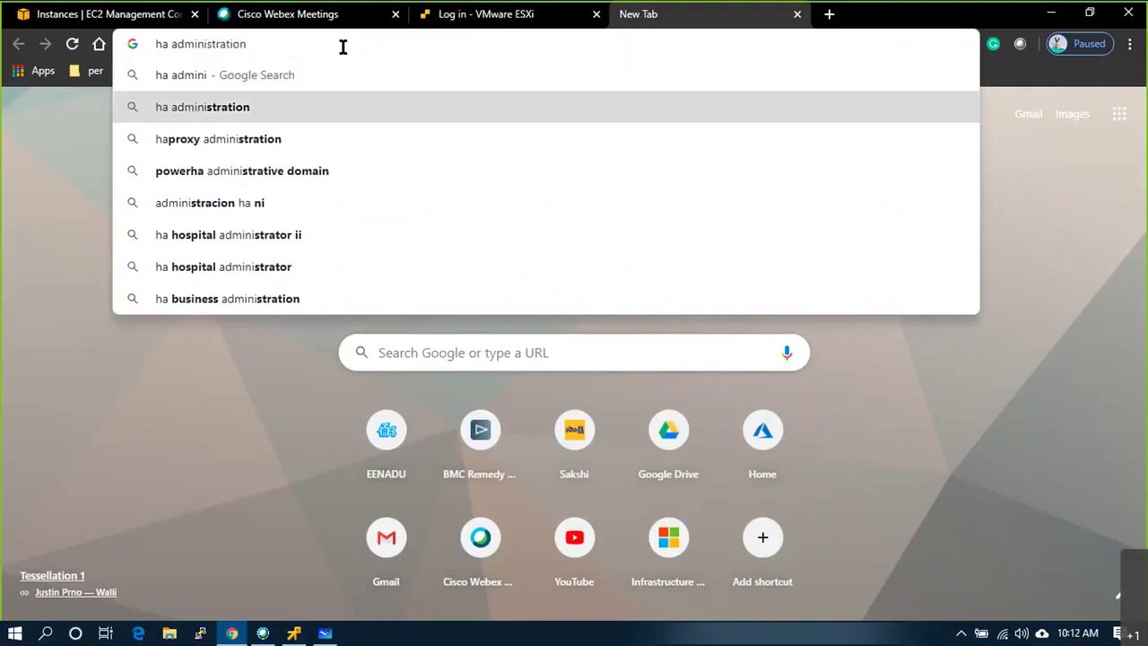
pyautogui.press('BackSpace')
pyautogui.press('BackSpace')
pyautogui.press('BackSpace')
pyautogui.press('BackSpace')
pyautogui.press('BackSpace')
pyautogui.press('BackSpace')
pyautogui.press('BackSpace')
pyautogui.press('BackSpace')
pyautogui.press('BackSpace')
pyautogui.press('BackSpace')
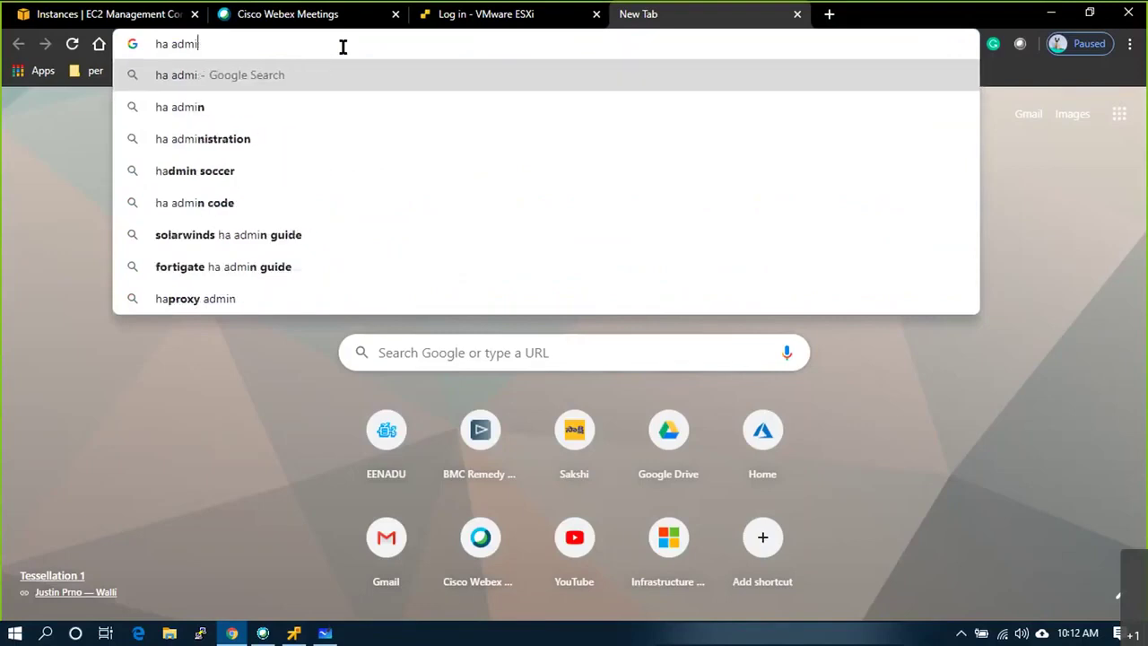
pyautogui.write('ssion control')
pyautogui.press('Down')
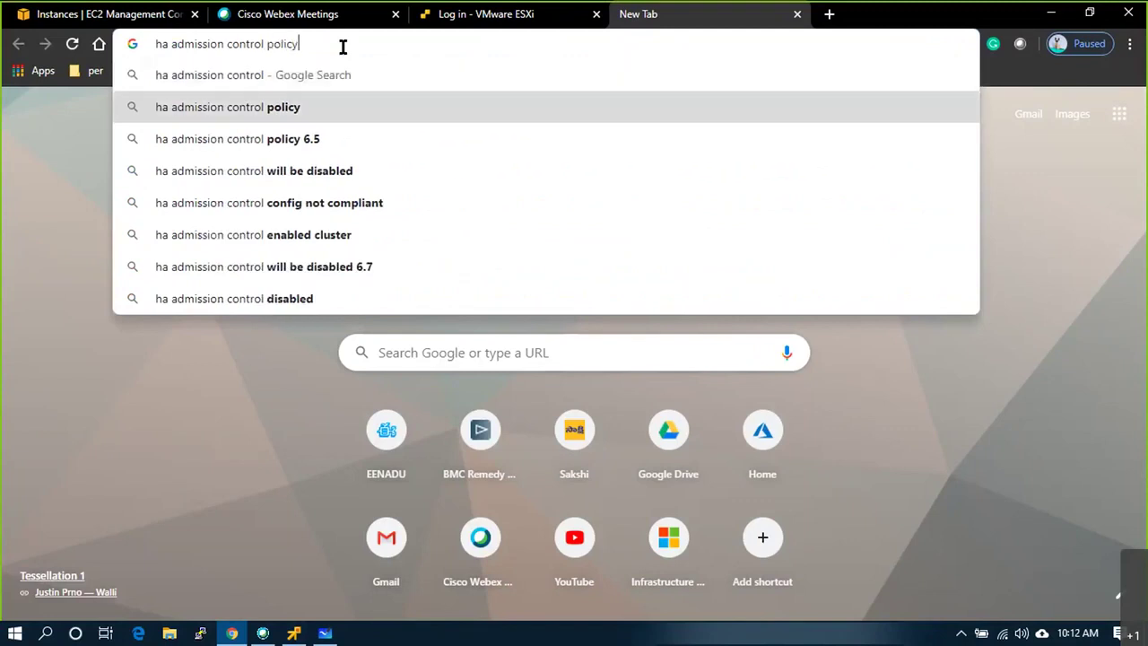
pyautogui.write('6')
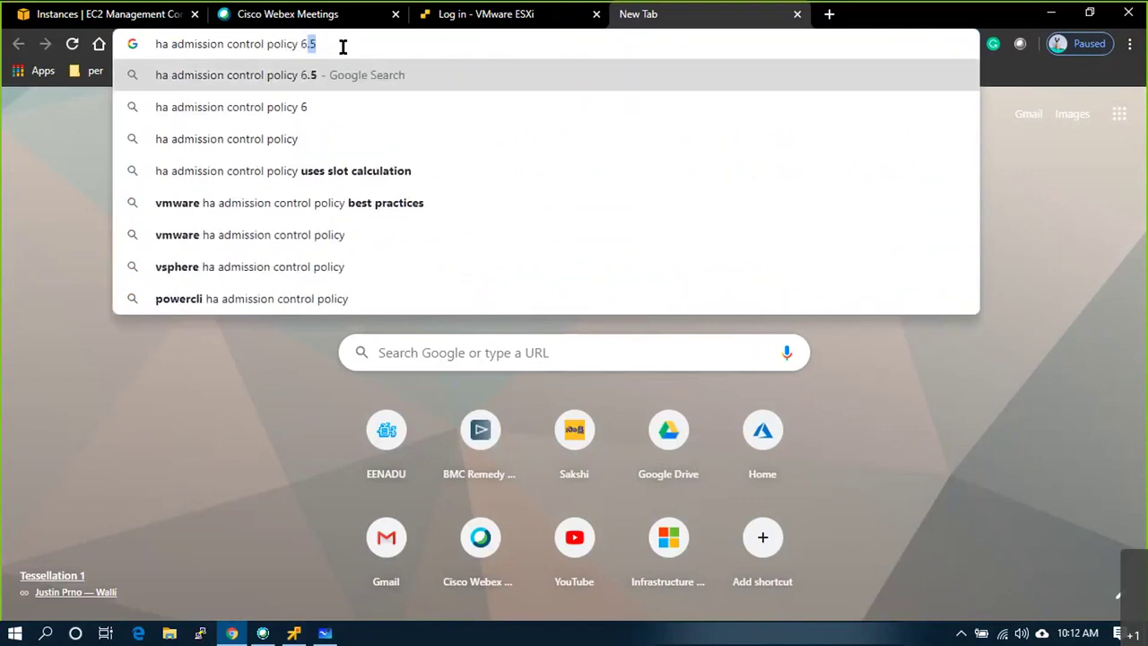
pyautogui.write('.7')
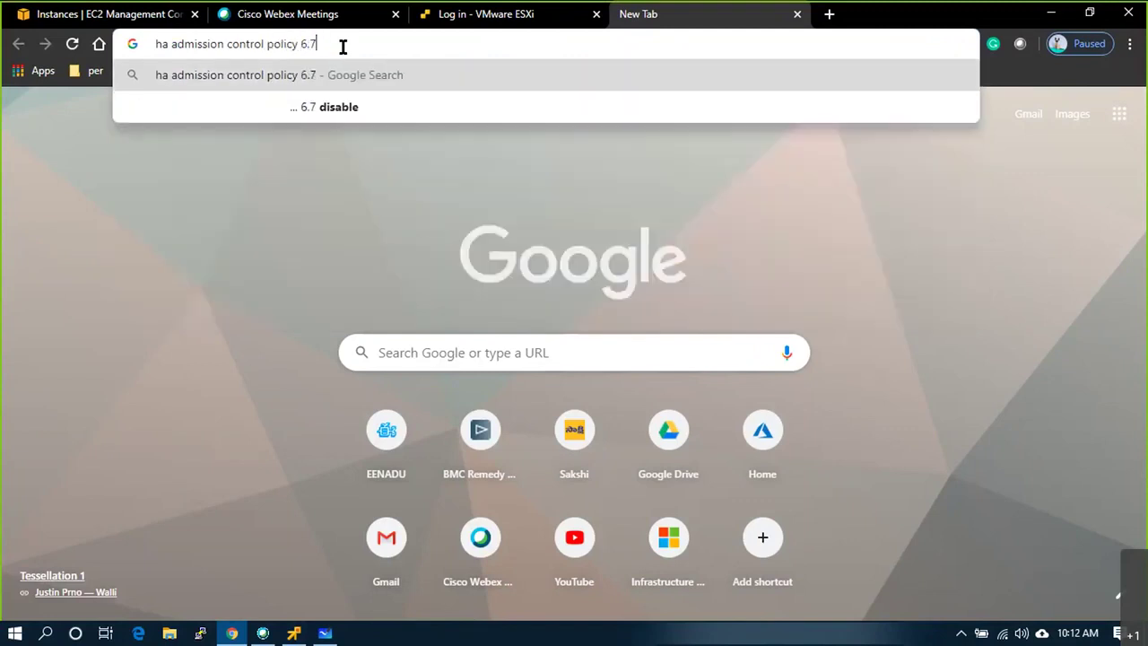
pyautogui.press('Return')
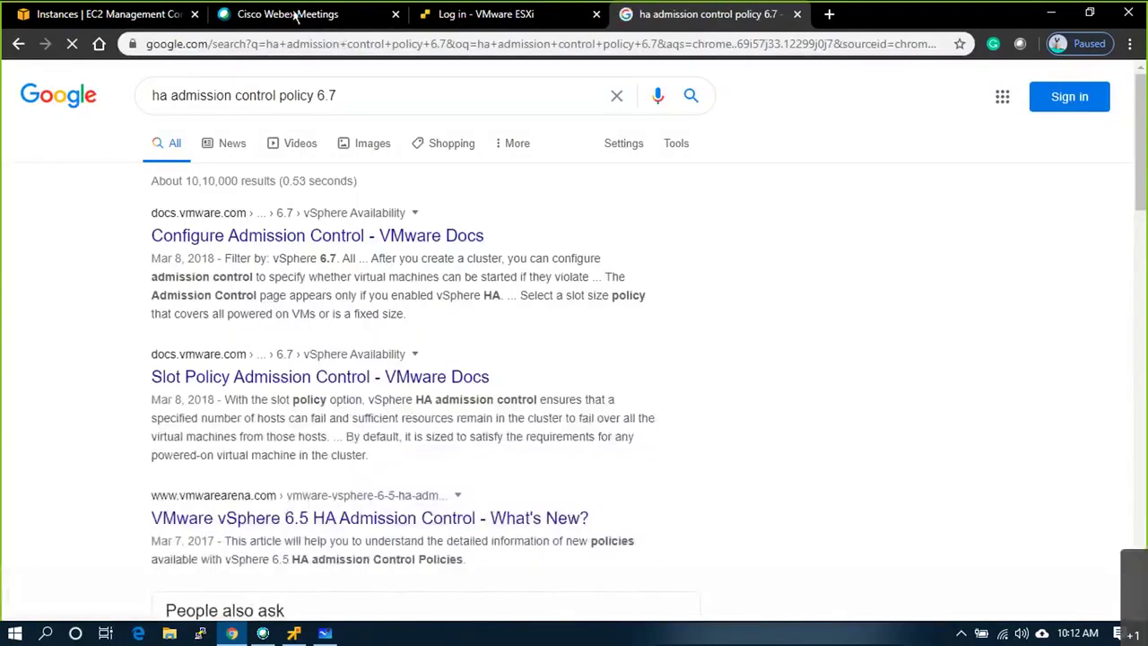
# Open the Configure Admission Control article on VMware Docs and find the table of options defining host failover capacity.
pyautogui.click(316, 239)
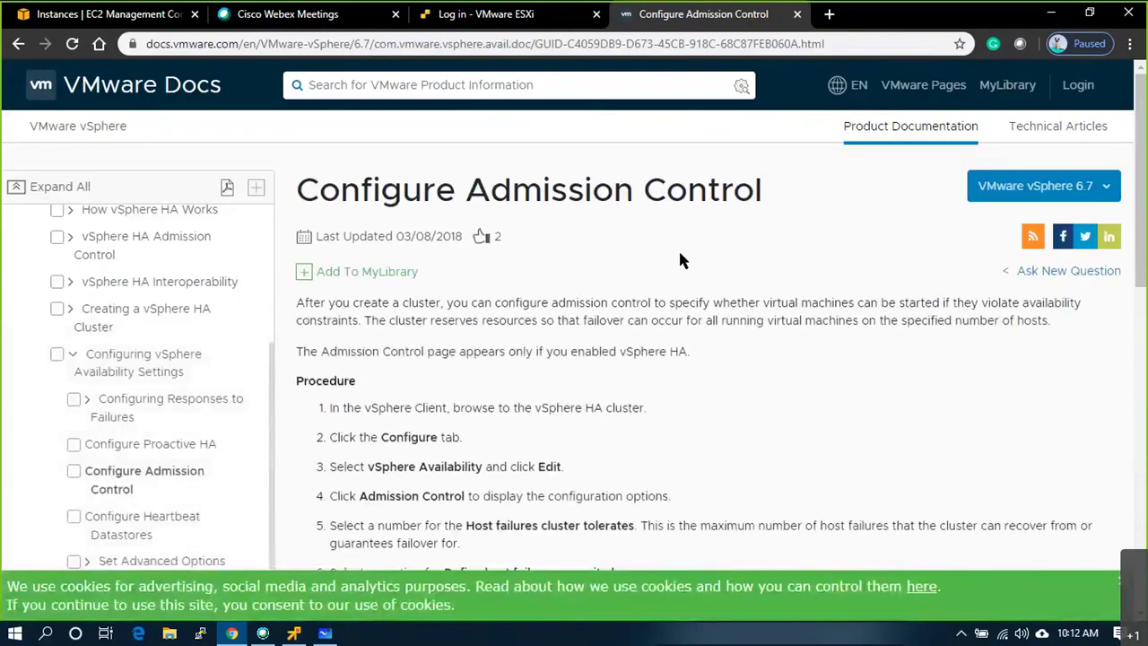
pyautogui.scroll(2, 148, 289)
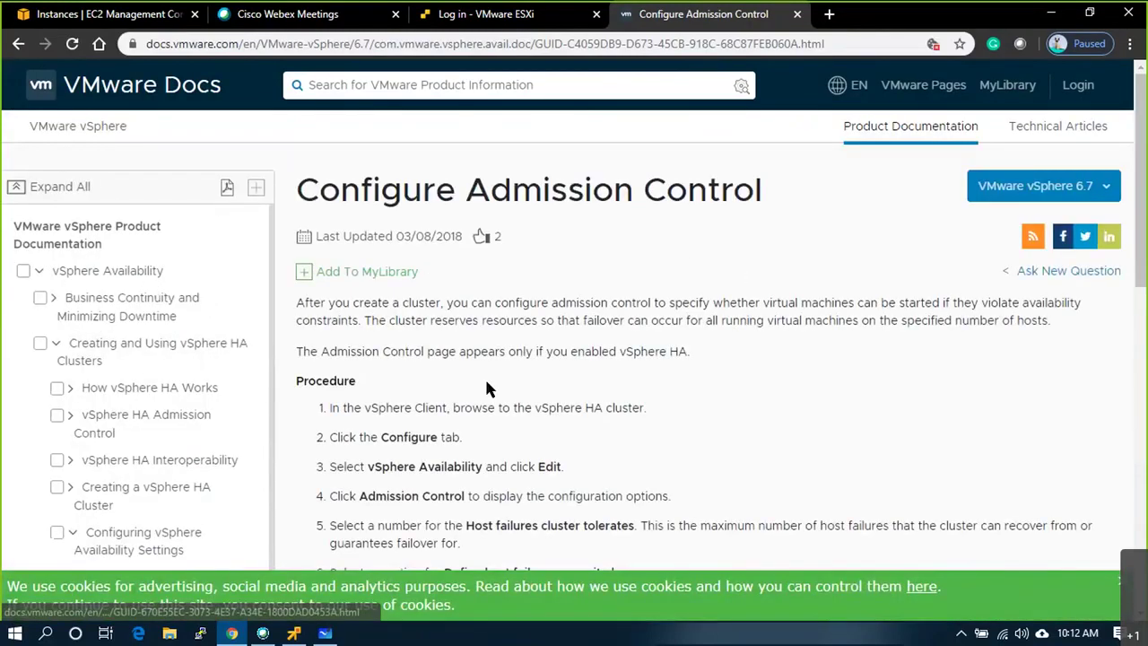
pyautogui.scroll(-2, 495, 388)
pyautogui.scroll(-4, 499, 387)
pyautogui.scroll(1, 509, 376)
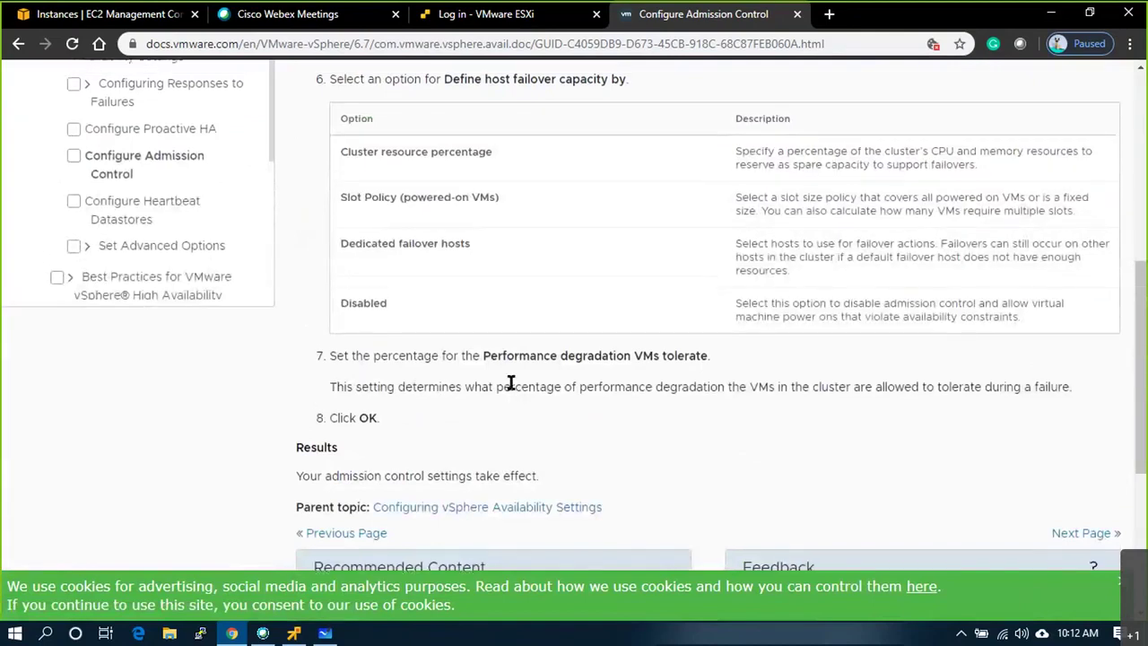
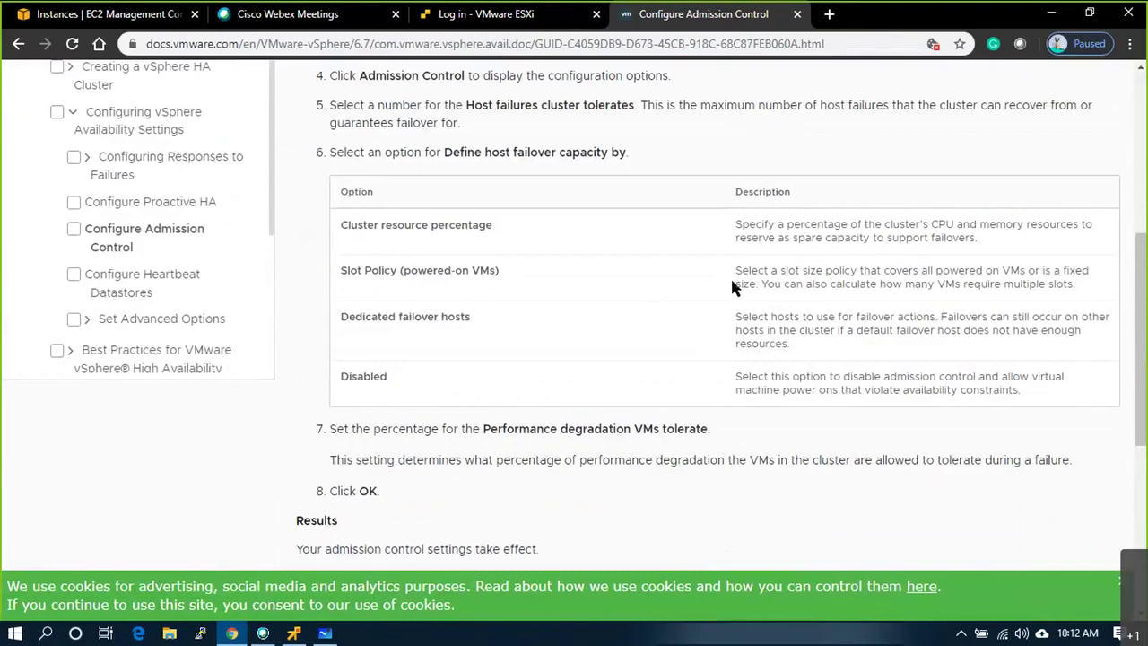
# Highlight the descriptions of Slot Policy (powered-on VMs) and Dedicated failover hosts in the options table.
pyautogui.moveTo(749, 270); pyautogui.dragTo(769, 270)
pyautogui.moveTo(847, 268); pyautogui.dragTo(1055, 283)
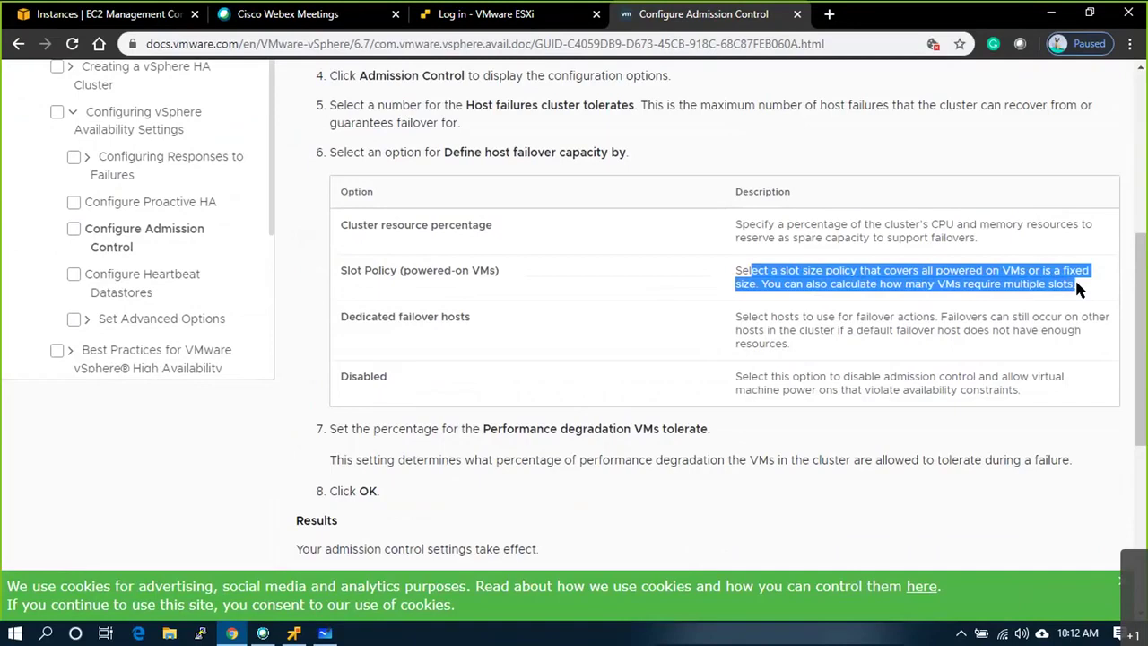
pyautogui.scroll(-3, 608, 378)
pyautogui.scroll(-1, 608, 379)
pyautogui.scroll(3, 607, 380)
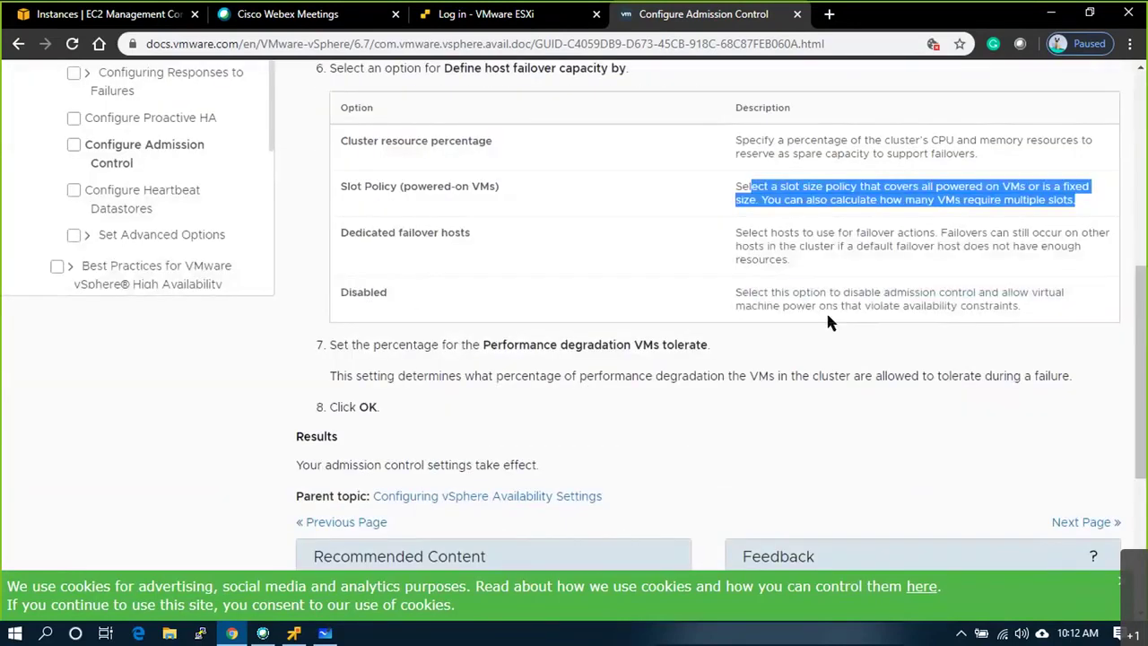
pyautogui.moveTo(795, 295); pyautogui.dragTo(875, 296)
pyautogui.click(609, 246)
pyautogui.moveTo(735, 233); pyautogui.dragTo(886, 247)
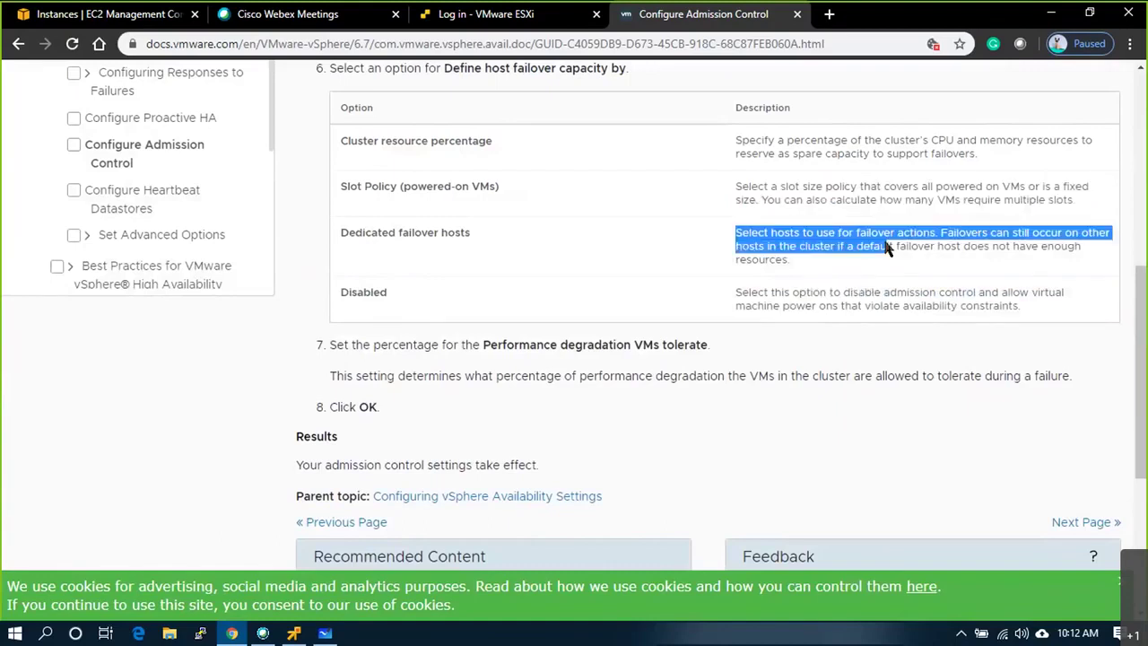
# Highlight the "Host failures cluster tolerates" setting named in procedure step 5 of the article.
pyautogui.scroll(1, 813, 251)
pyautogui.moveTo(841, 341); pyautogui.dragTo(491, 271)
pyautogui.scroll(2, 680, 244)
pyautogui.scroll(-2, 552, 284)
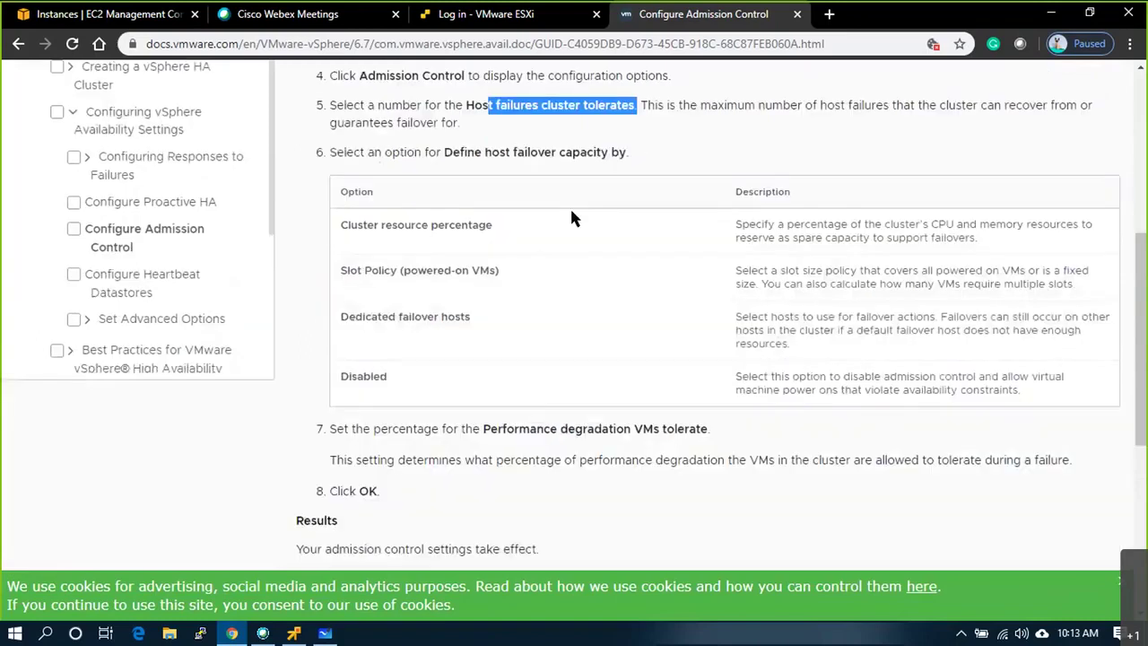
pyautogui.tripleClick(570, 104)
pyautogui.click(447, 144)
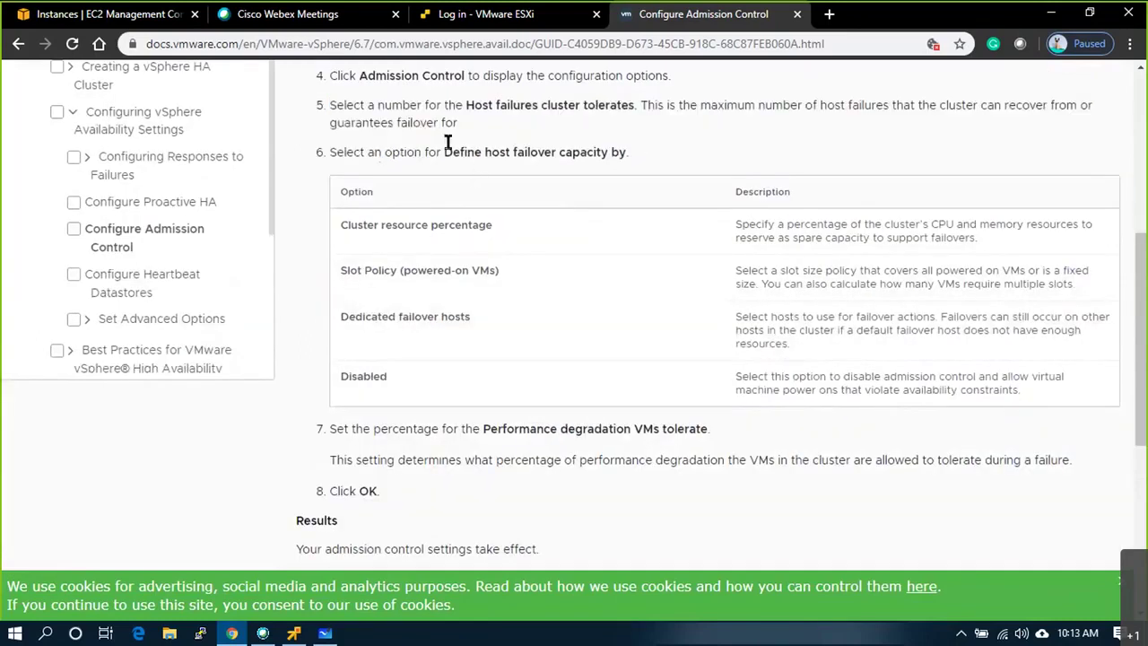
pyautogui.moveTo(491, 105); pyautogui.dragTo(633, 105)
# Highlight the Cluster resource percentage row and the Slot Policy sentence about calculating how many VMs require multiple slots.
pyautogui.click(382, 223)
pyautogui.moveTo(382, 224); pyautogui.dragTo(489, 320)
pyautogui.moveTo(378, 315); pyautogui.dragTo(821, 341)
pyautogui.moveTo(977, 239); pyautogui.dragTo(338, 216)
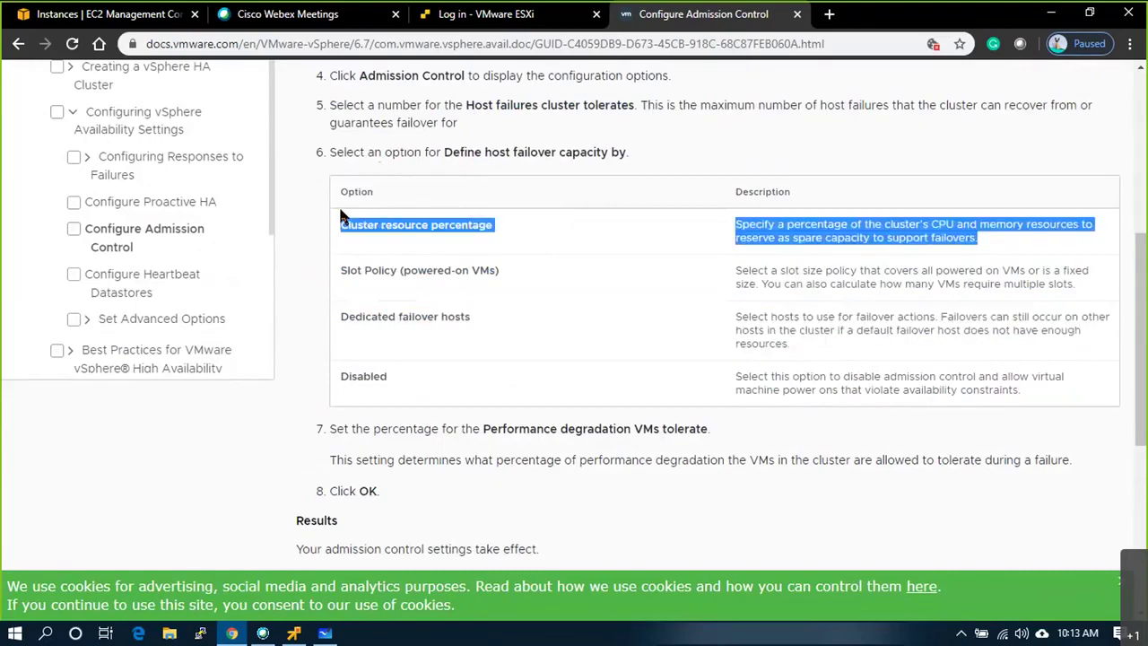
pyautogui.moveTo(1067, 286); pyautogui.dragTo(325, 258)
pyautogui.click(908, 317)
pyautogui.moveTo(1074, 285); pyautogui.dragTo(732, 287)
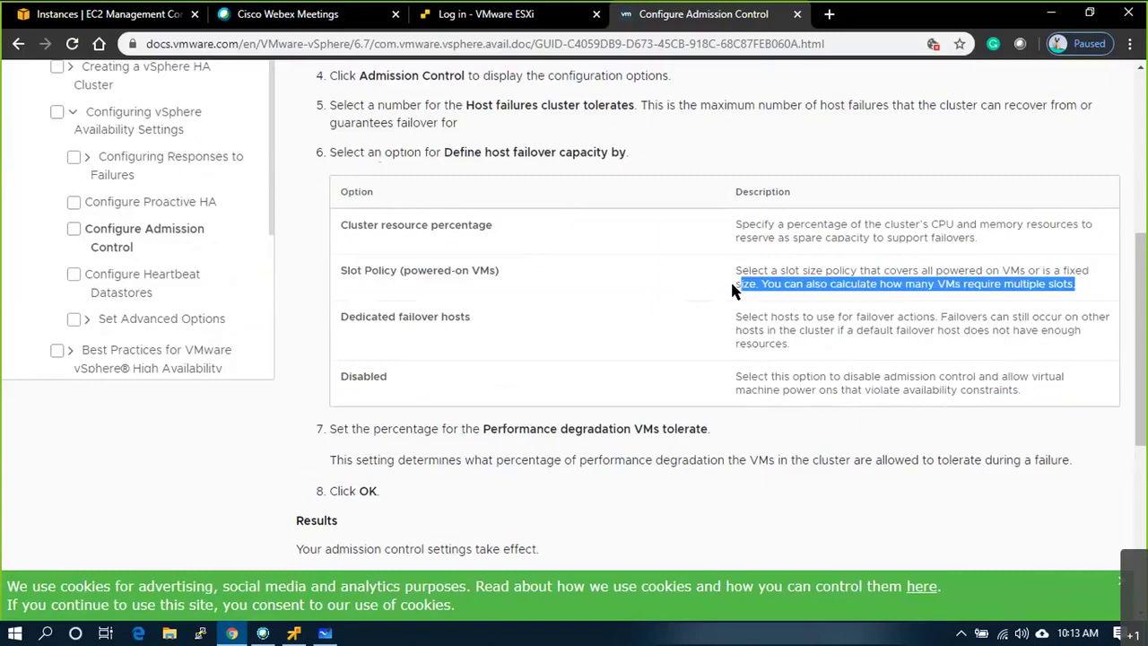
# Switch to the vSphere Client console, calculate the VMs requiring multiple slots, compare both slot policy choices, and discard the settings.
pyautogui.hotkey('alt', 'Tab')
pyautogui.hotkey('alt', 'Tab')
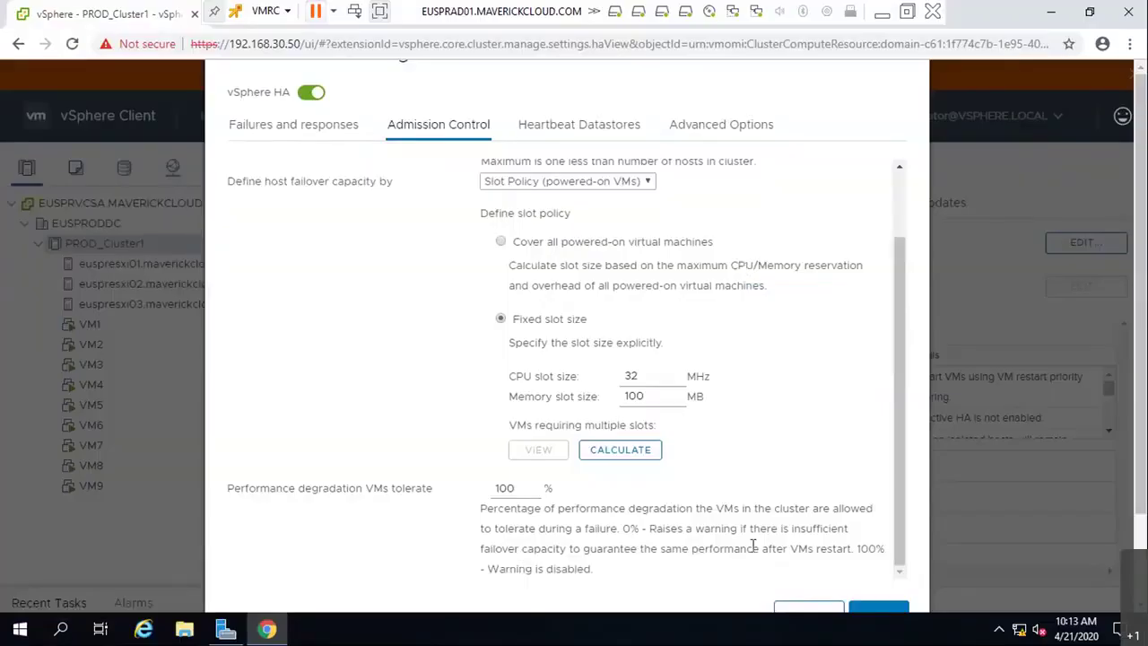
pyautogui.click(632, 454)
pyautogui.click(501, 242)
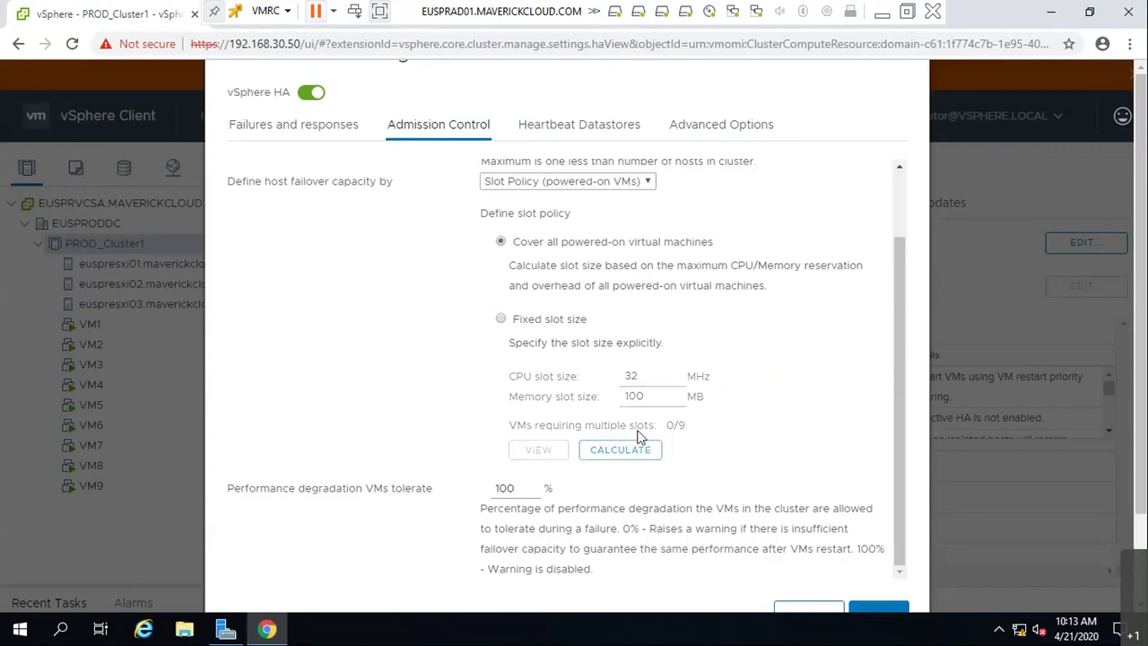
pyautogui.click(500, 318)
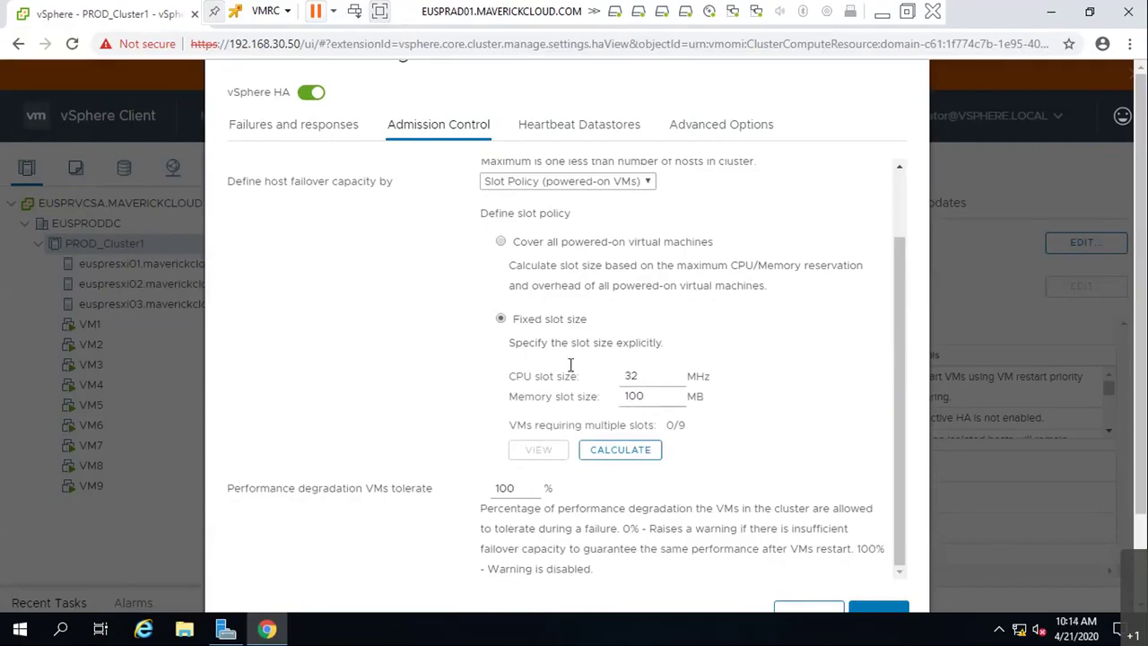
pyautogui.click(809, 614)
# Review PROD_Cluster1's failure conditions and responses, and briefly expand the Datastore for Heartbeating details.
pyautogui.scroll(-3, 914, 397)
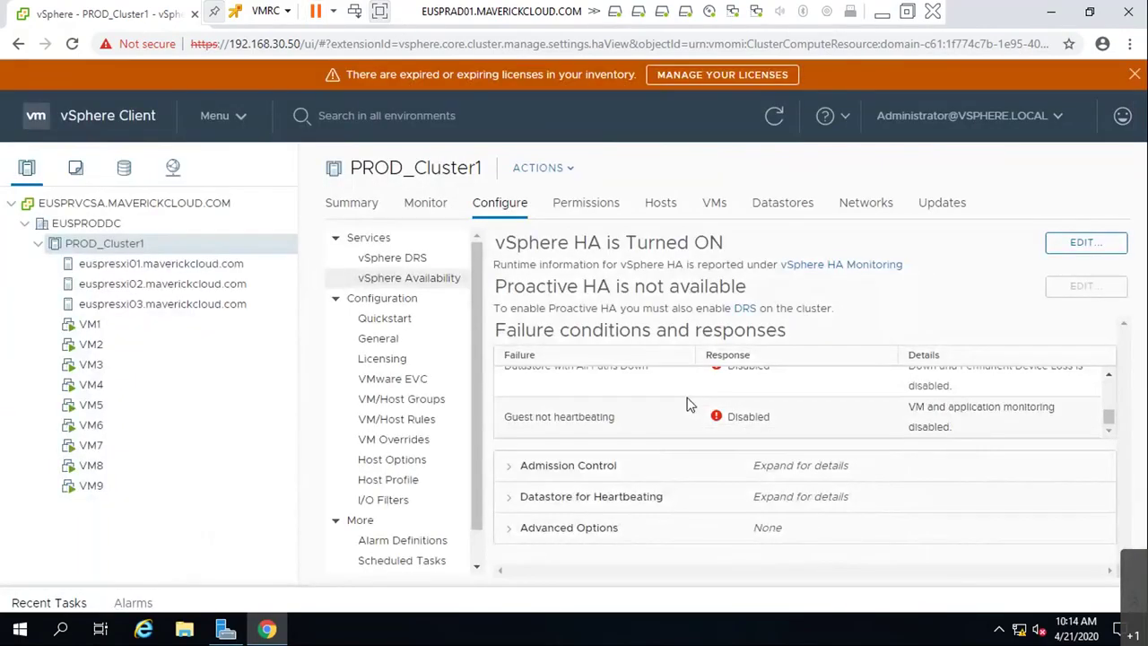
pyautogui.scroll(1, 630, 403)
pyautogui.click(520, 499)
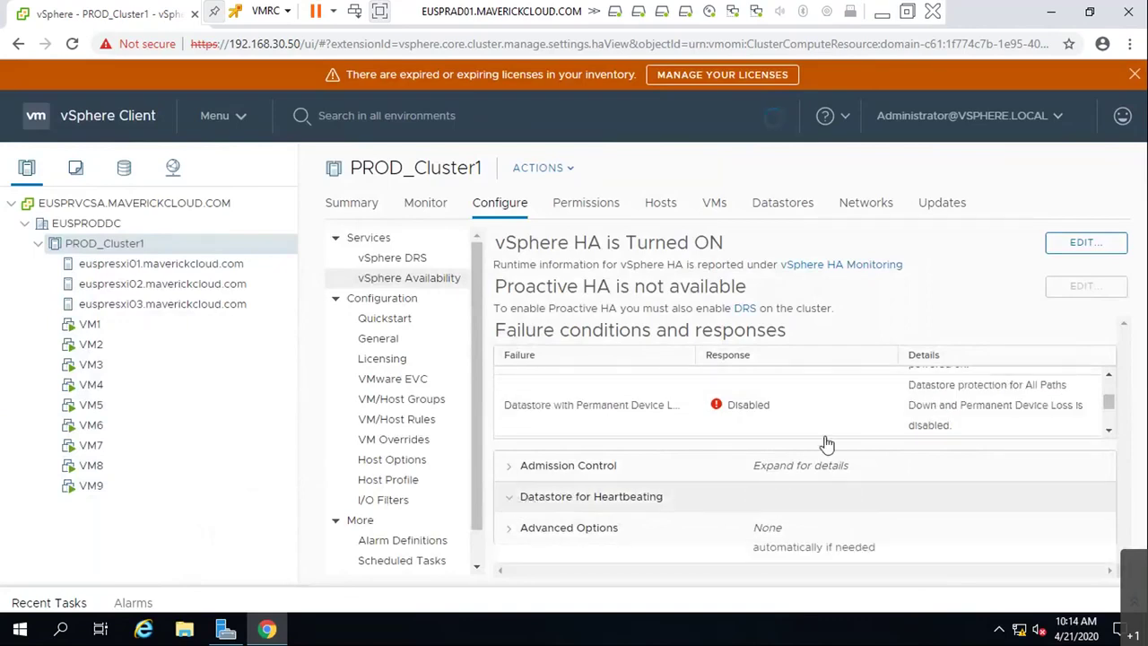
pyautogui.click(510, 418)
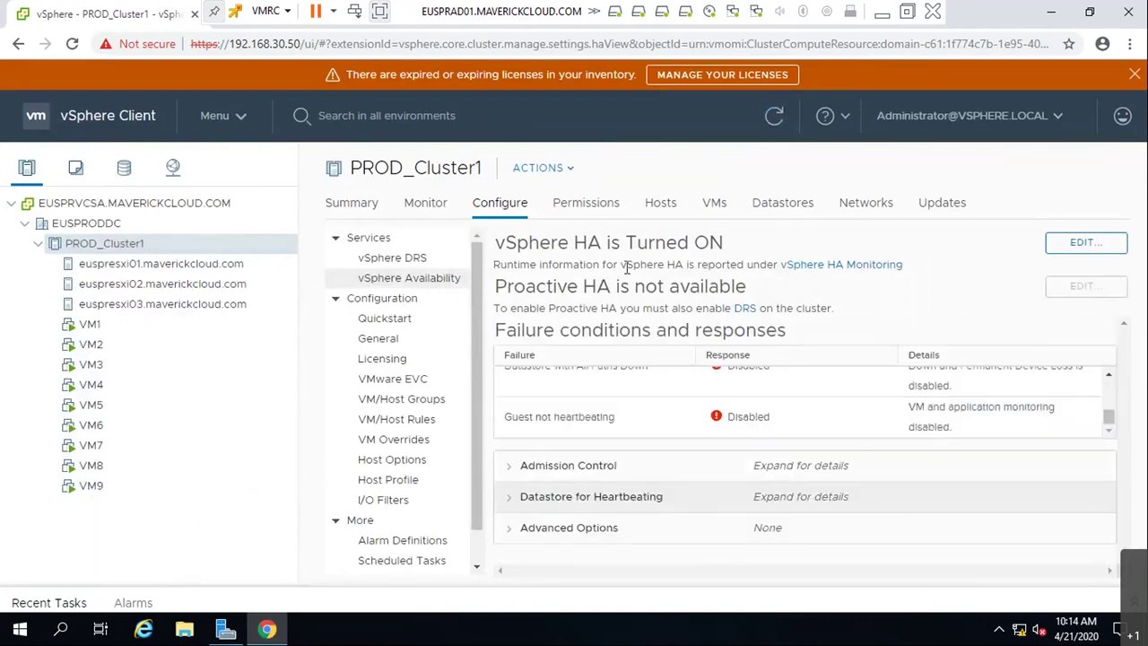
# Open PROD_Cluster1's vSphere HA settings for editing and add an empty row to the advanced options.
pyautogui.click(1087, 245)
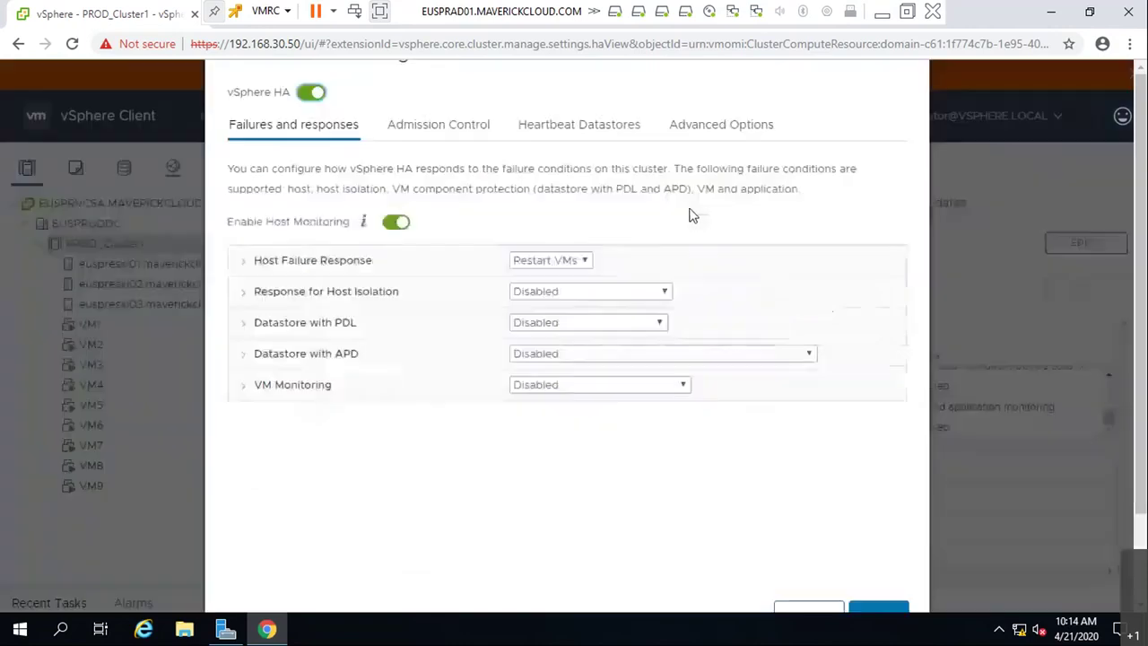
pyautogui.click(739, 133)
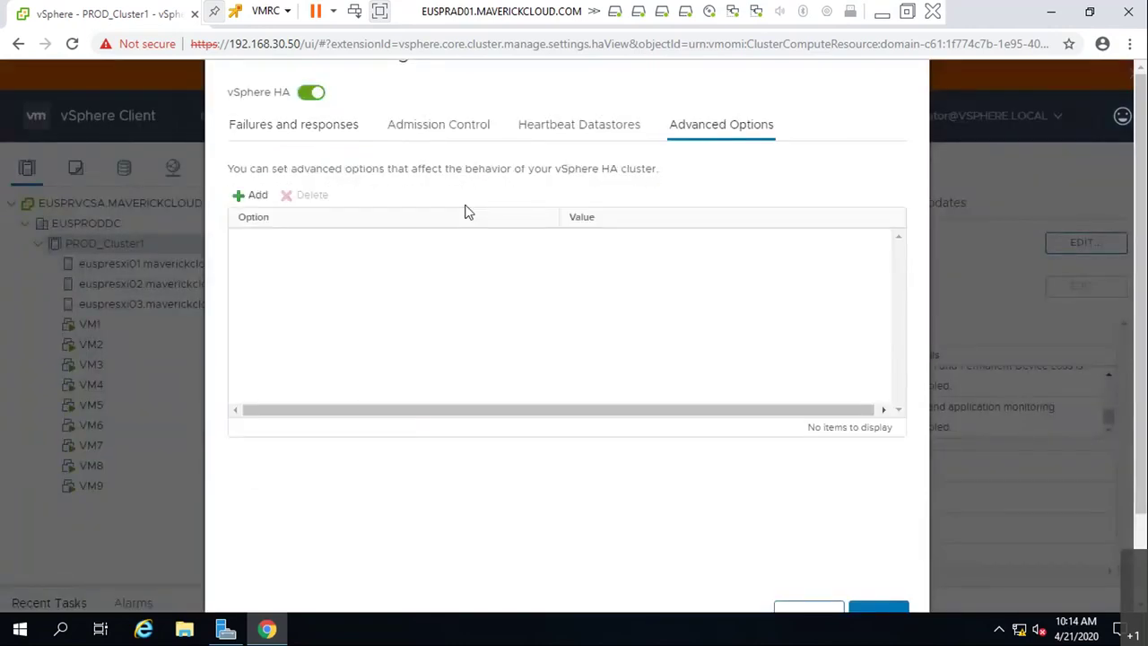
pyautogui.click(253, 194)
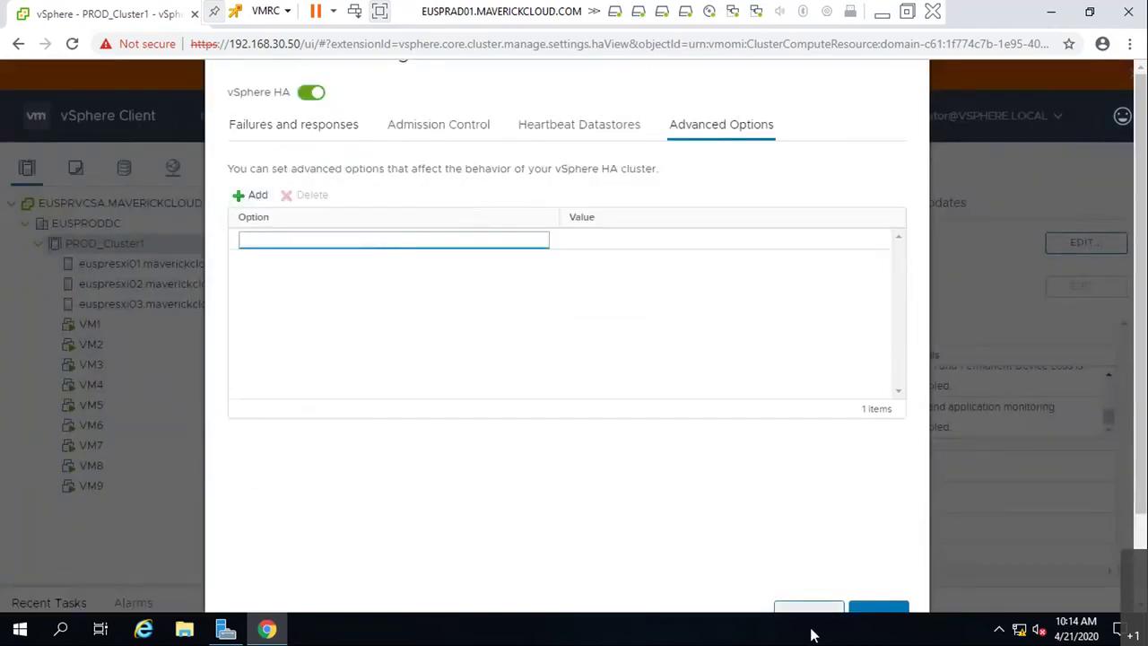
# Review the cluster's Admission Control settings and the detailed Host Failure Response options.
pyautogui.click(610, 137)
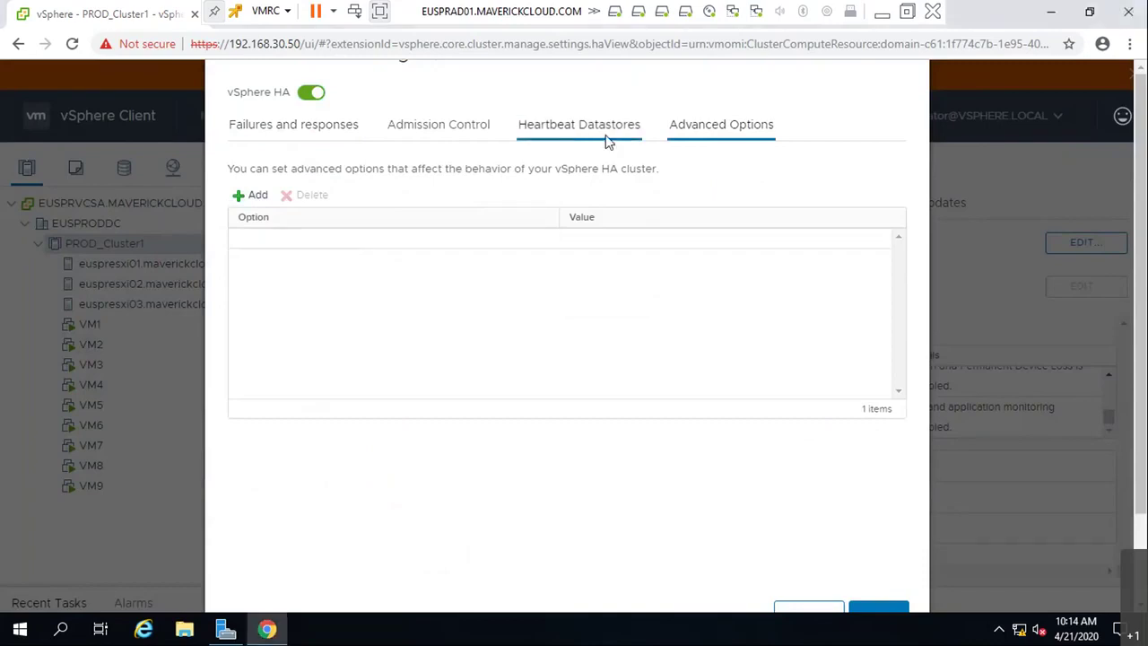
pyautogui.click(445, 131)
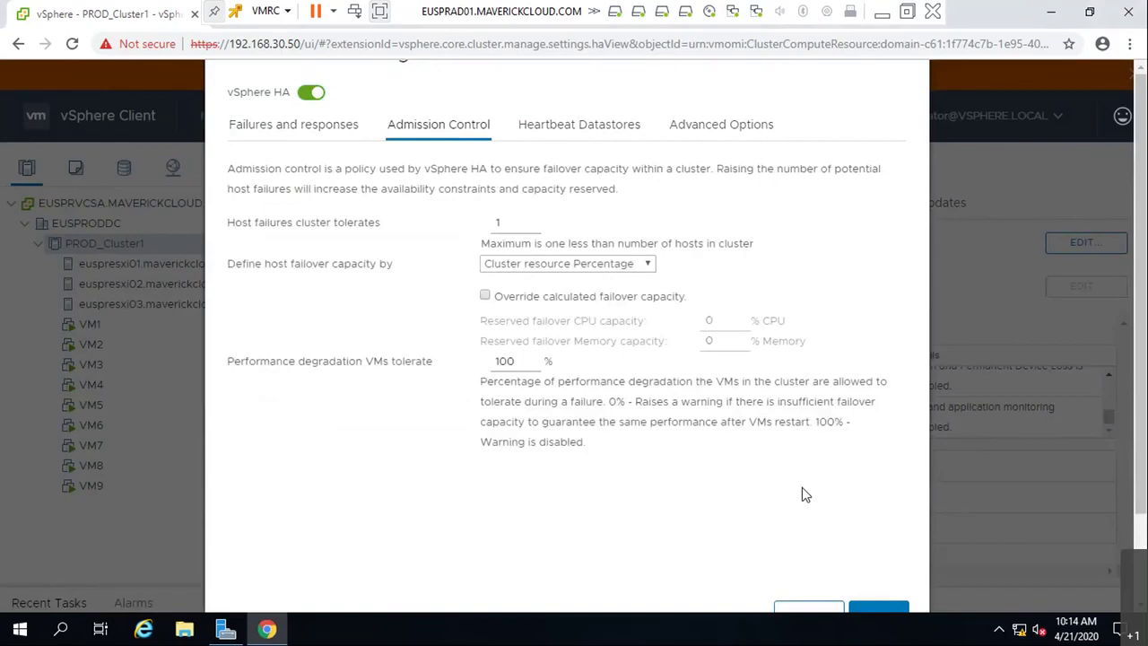
pyautogui.click(305, 134)
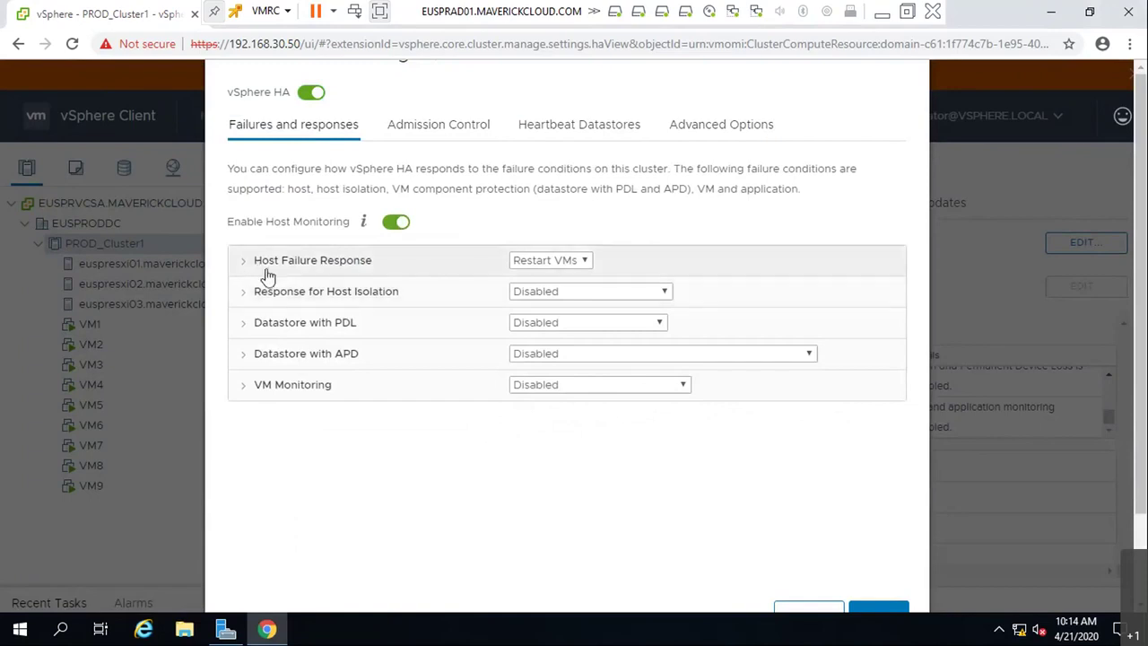
pyautogui.click(241, 265)
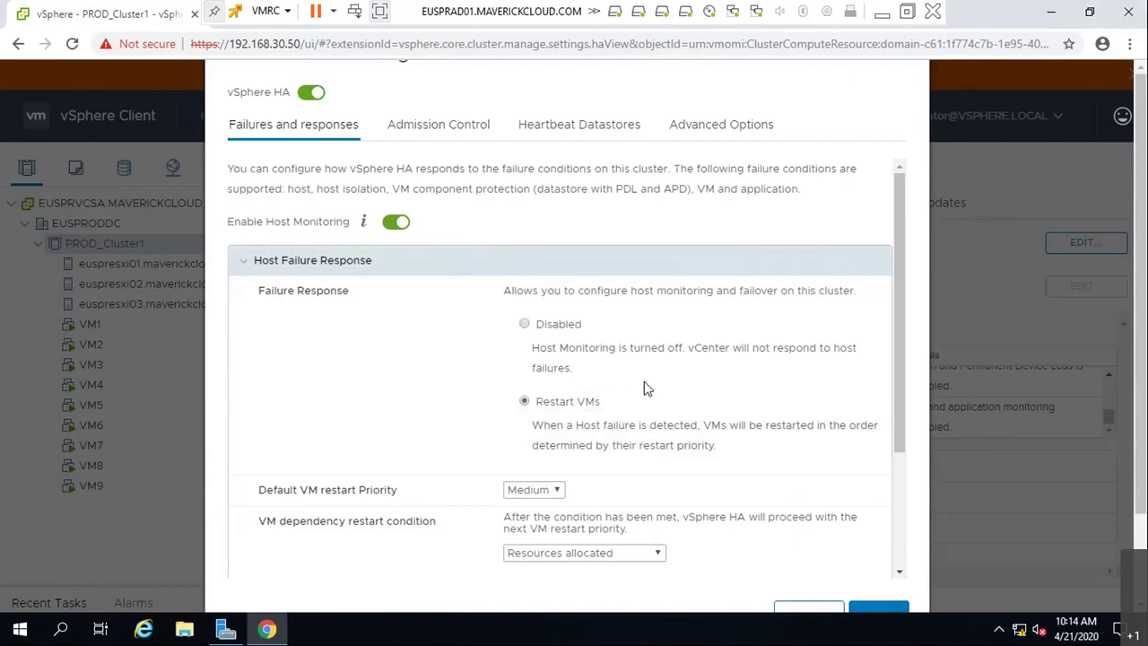
pyautogui.click(241, 260)
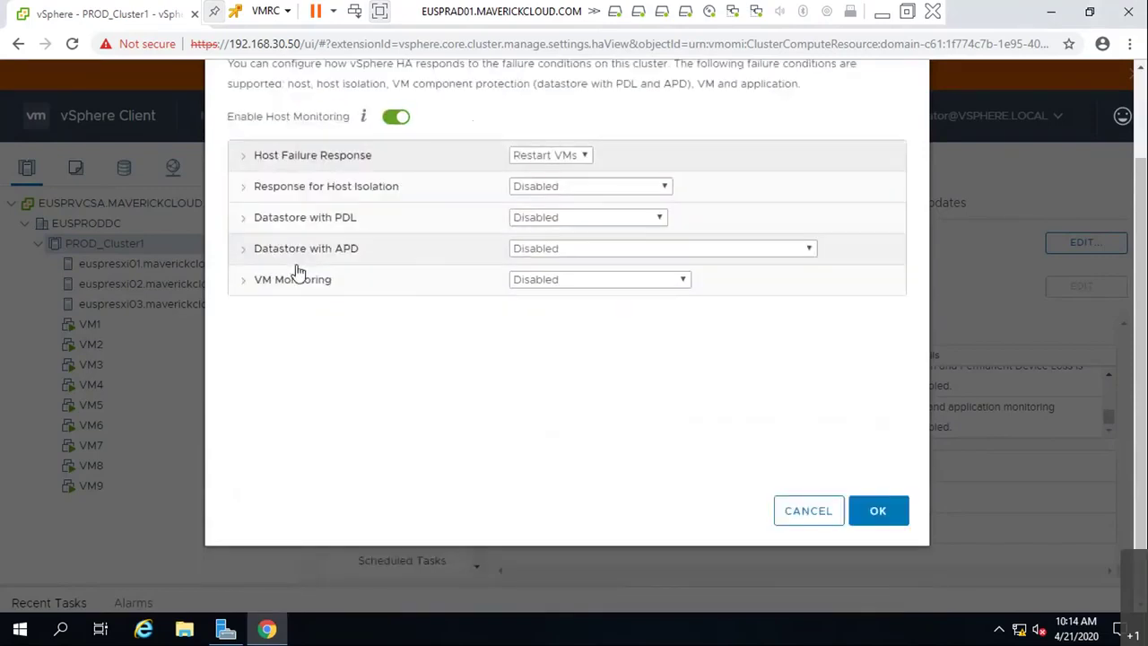
# Set the cluster's heartbeat monitoring to VM Monitoring Only, check the sensitivity options, and save the vSphere HA settings.
pyautogui.click(246, 279)
pyautogui.click(525, 437)
pyautogui.click(616, 252)
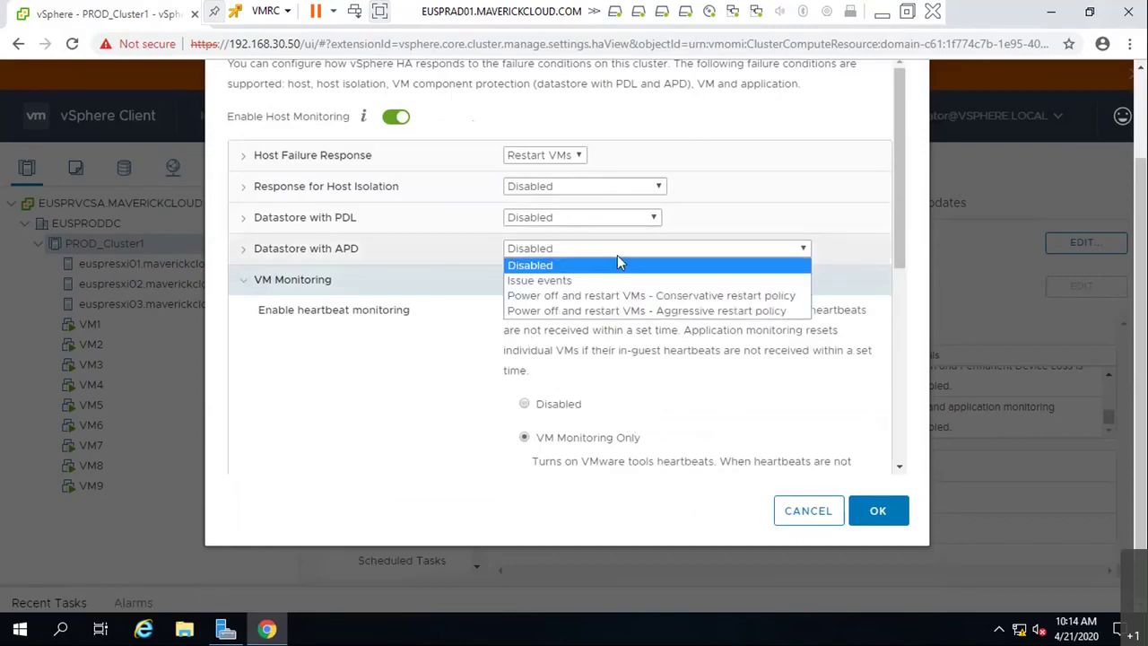
pyautogui.click(551, 267)
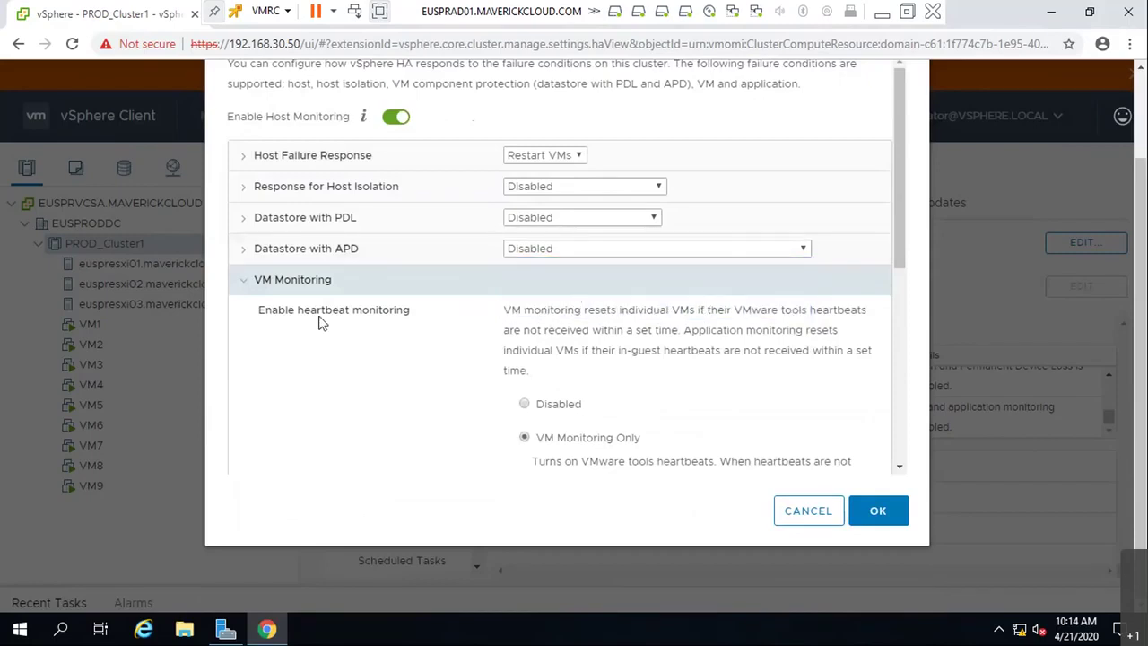
pyautogui.scroll(-5, 748, 438)
pyautogui.scroll(1, 653, 410)
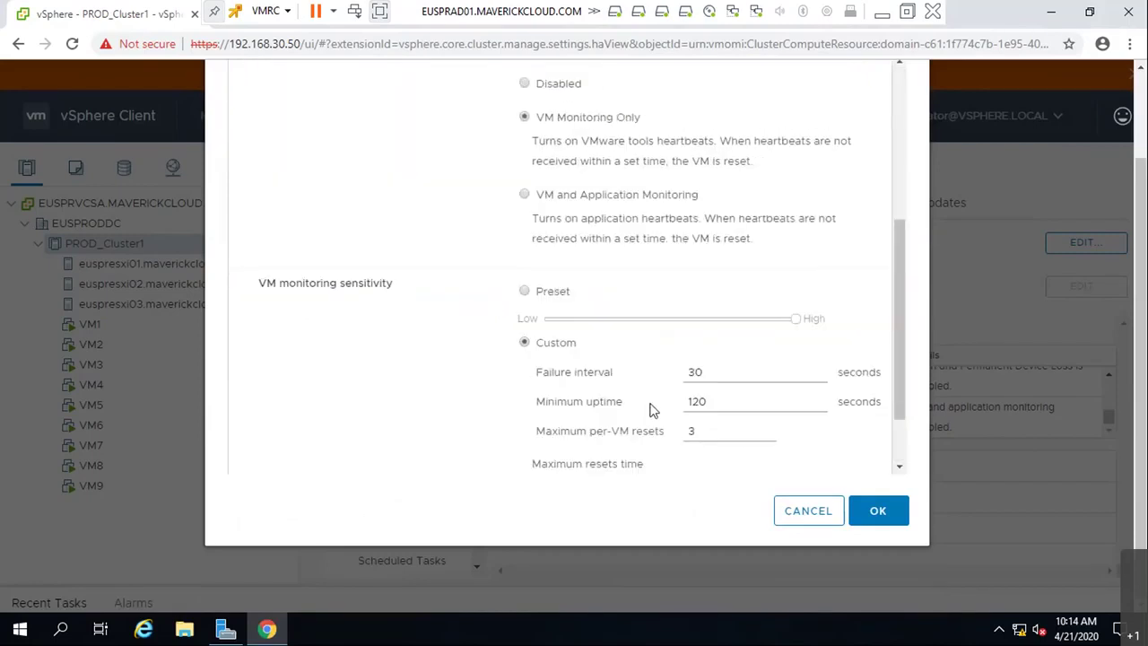
pyautogui.scroll(3, 653, 410)
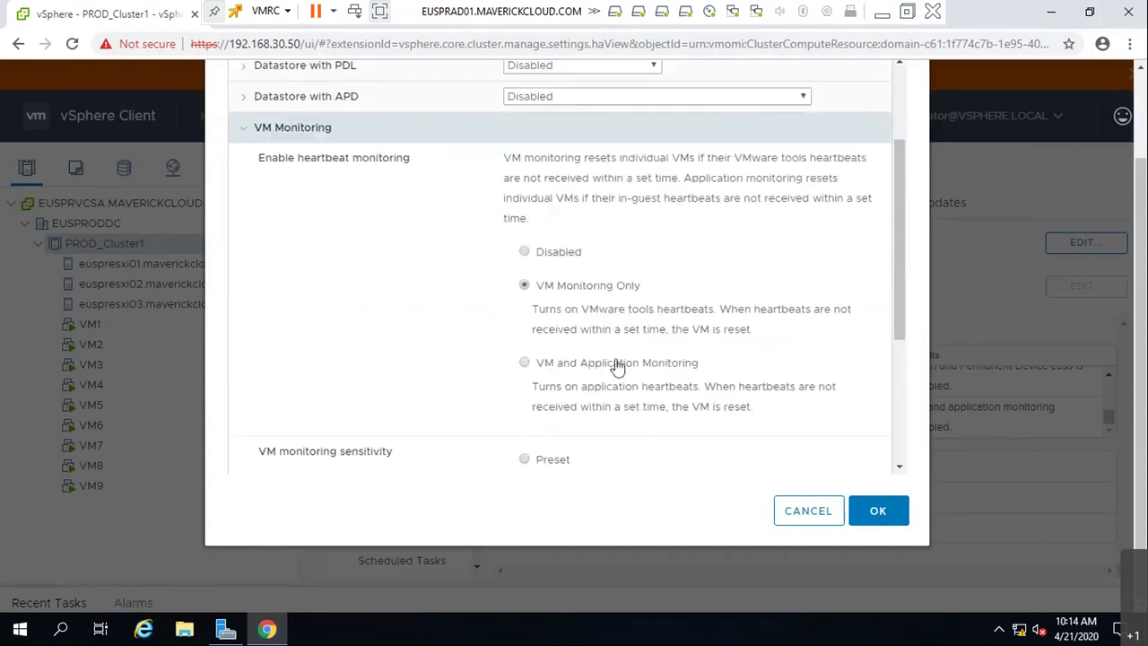
pyautogui.scroll(-3, 615, 376)
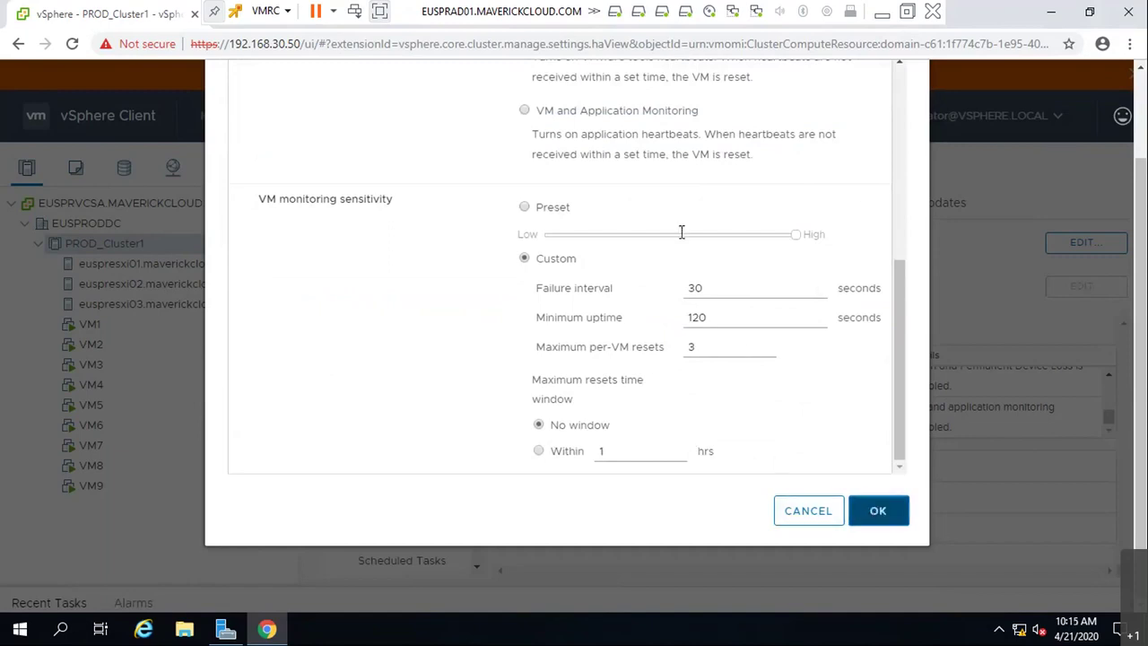
pyautogui.press('Return')
# Reopen the cluster's vSphere HA settings and set the APD failure response to Power off and restart VMs - Conservative restart policy.
pyautogui.click(1086, 245)
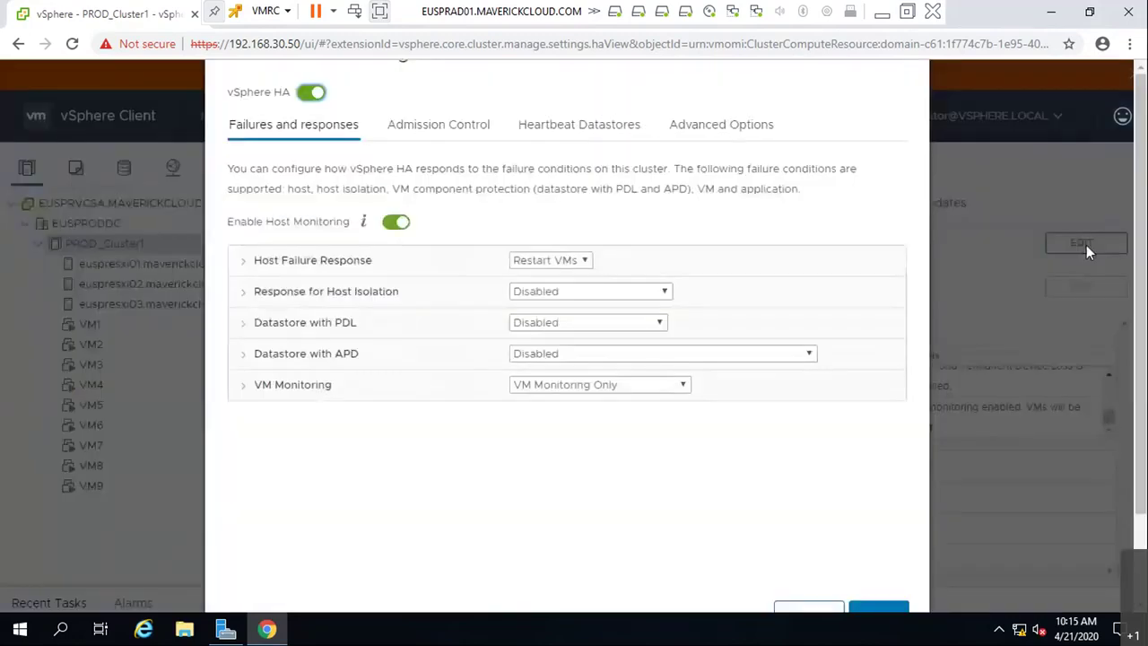
pyautogui.click(243, 353)
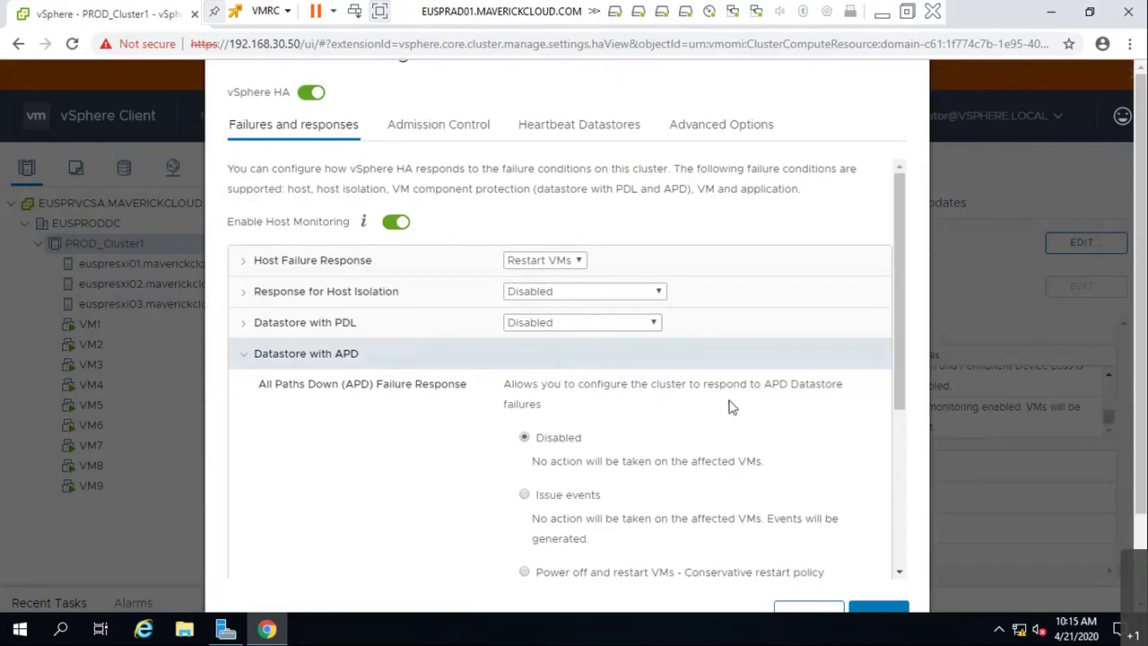
pyautogui.moveTo(259, 383); pyautogui.dragTo(469, 387)
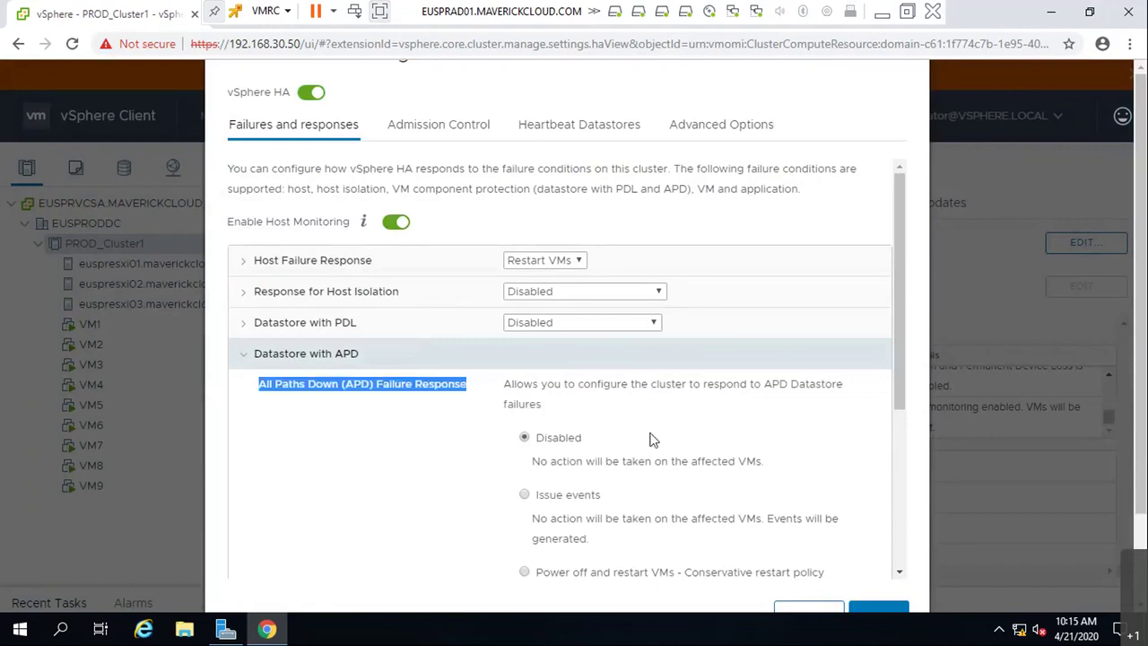
pyautogui.scroll(-1, 652, 439)
pyautogui.scroll(-1, 652, 434)
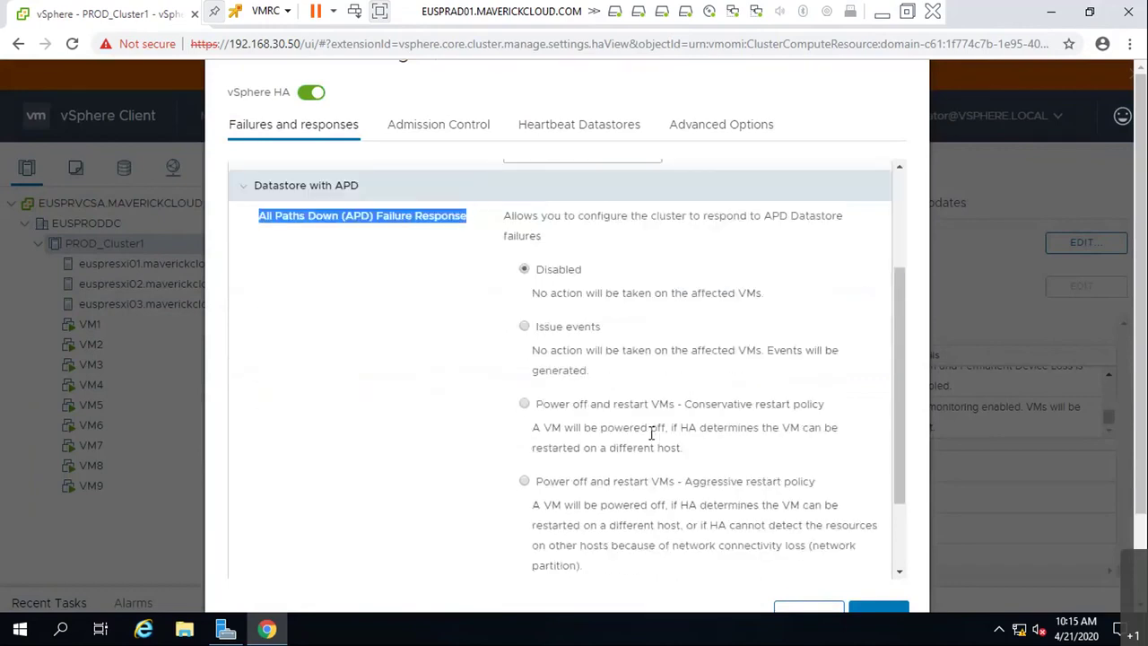
pyautogui.scroll(-1, 652, 433)
pyautogui.scroll(2, 652, 434)
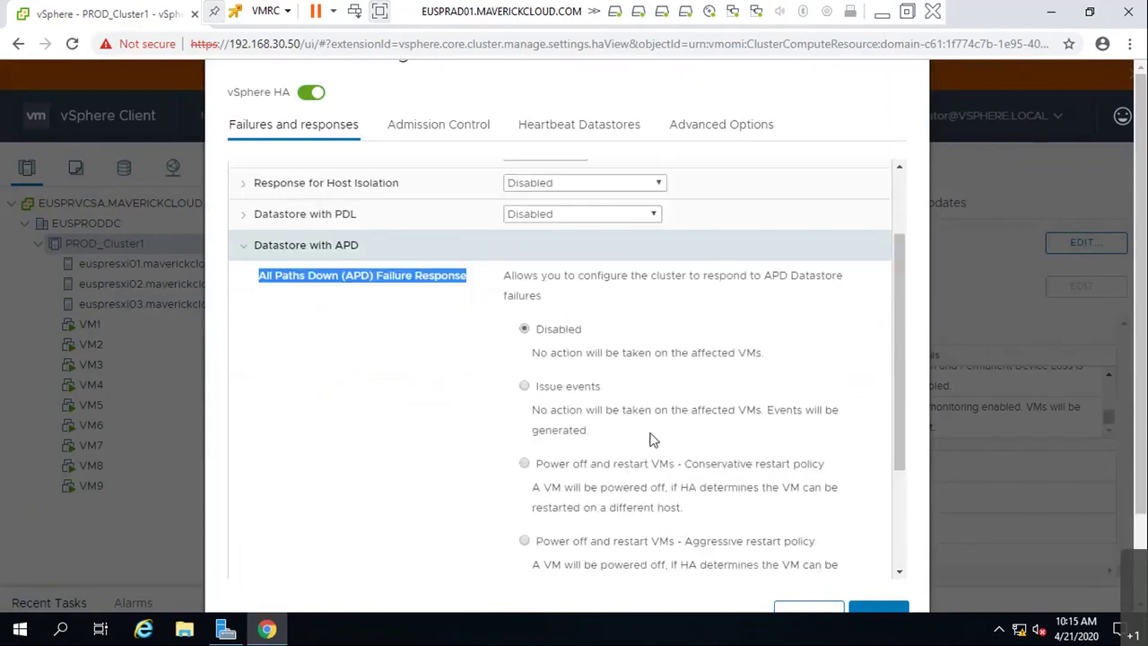
pyautogui.click(525, 463)
pyautogui.scroll(-2, 692, 462)
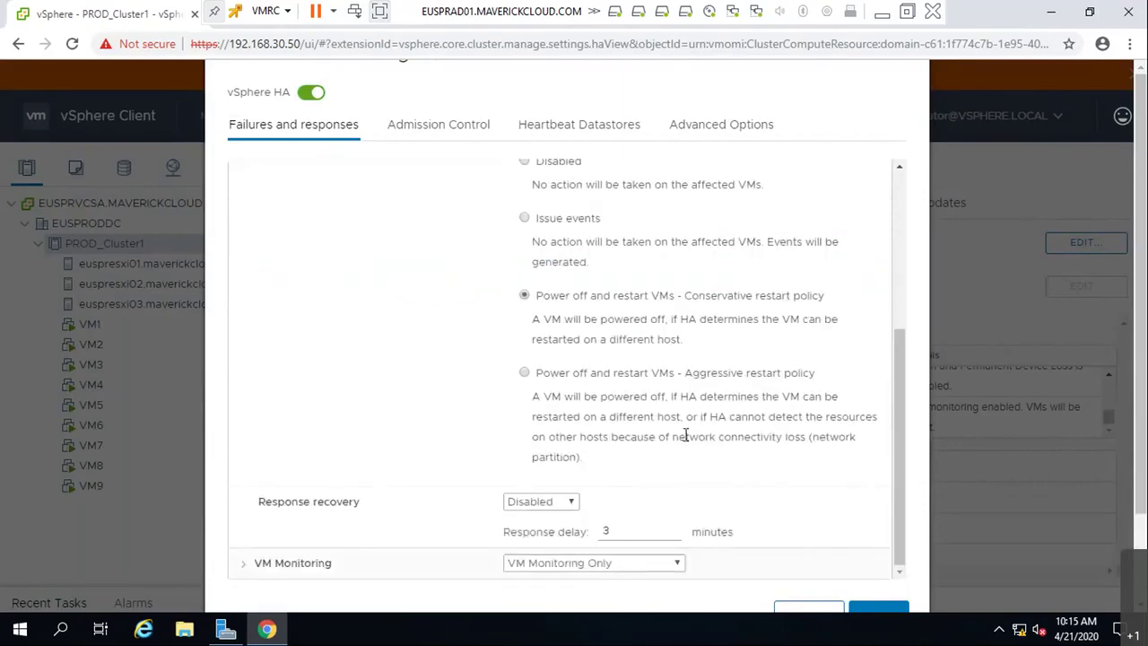
pyautogui.scroll(3, 686, 435)
# Set the Datastore with PDL failure response to Issue events and collapse the PDL and APD details.
pyautogui.click(239, 324)
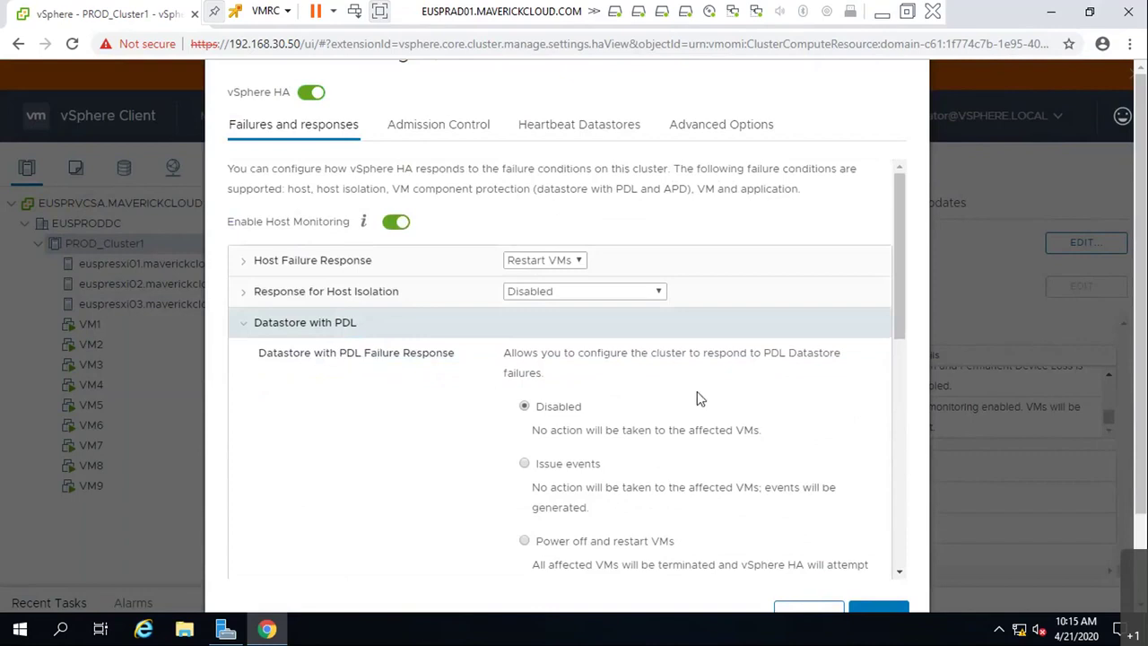
pyautogui.moveTo(342, 352); pyautogui.dragTo(483, 354)
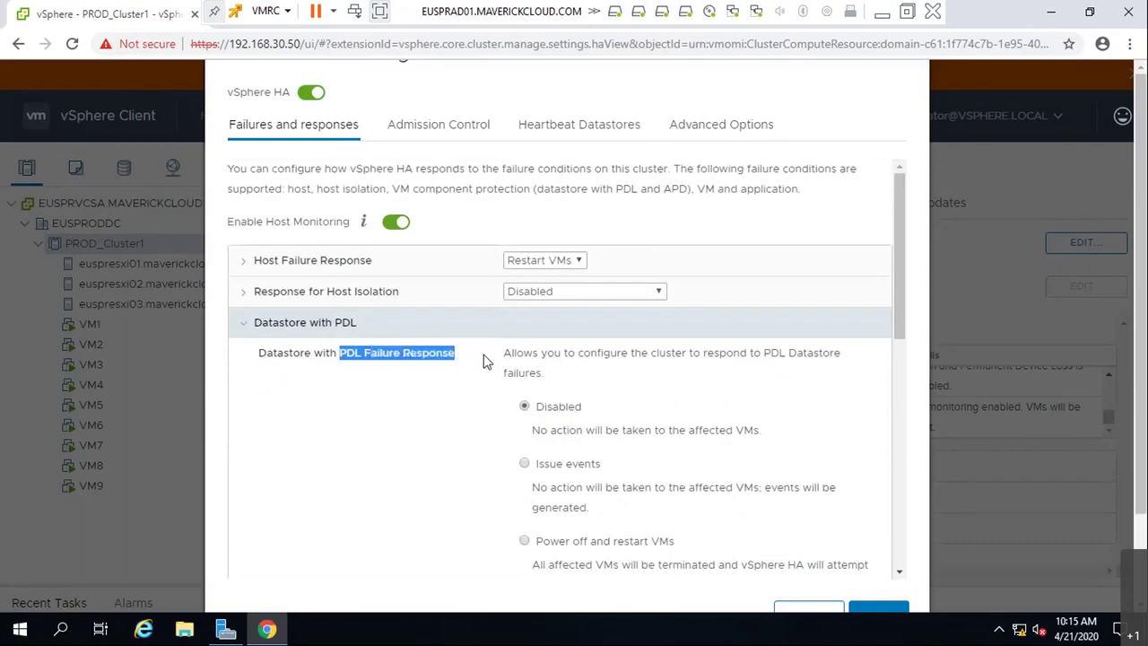
pyautogui.scroll(-1, 672, 408)
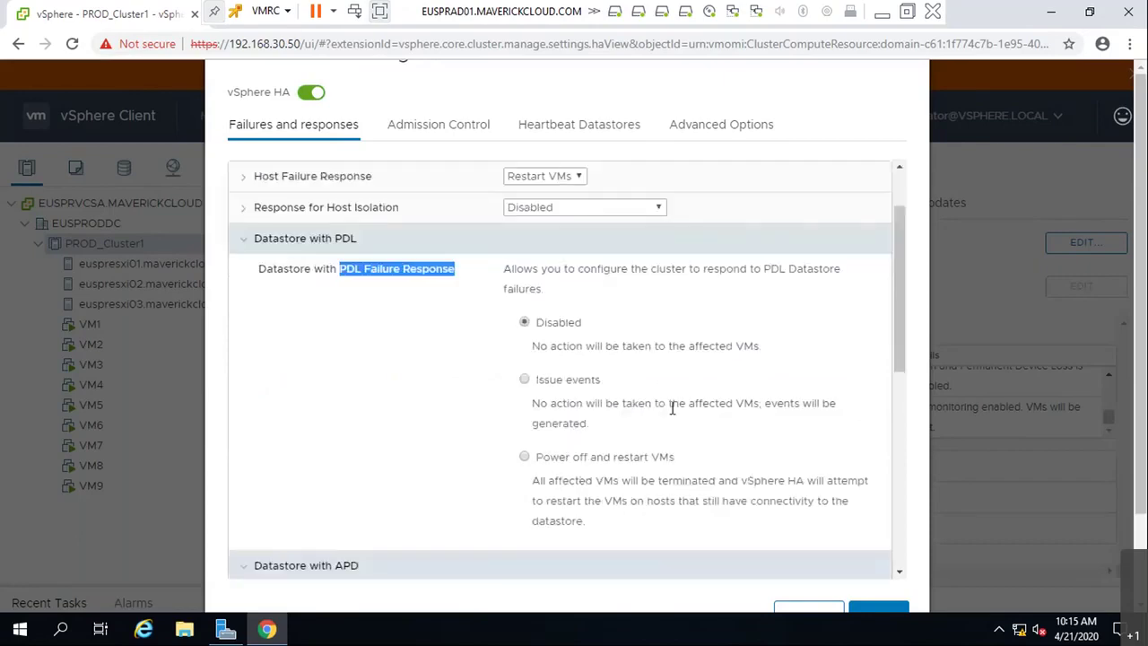
pyautogui.click(593, 457)
pyautogui.click(525, 379)
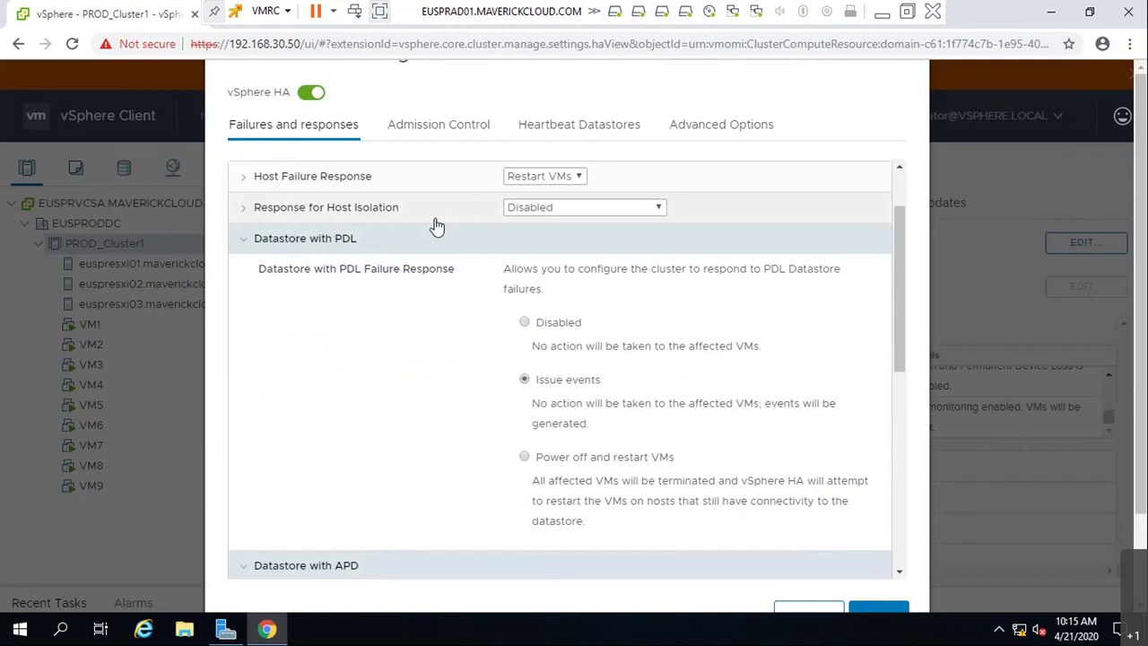
pyautogui.click(242, 239)
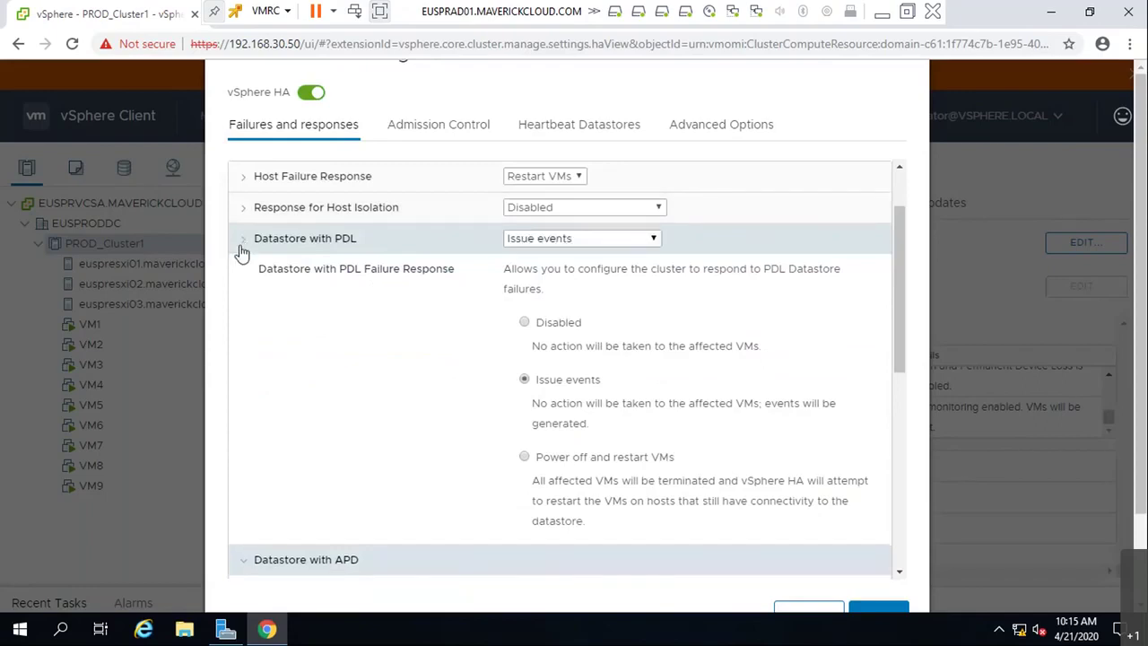
pyautogui.click(251, 272)
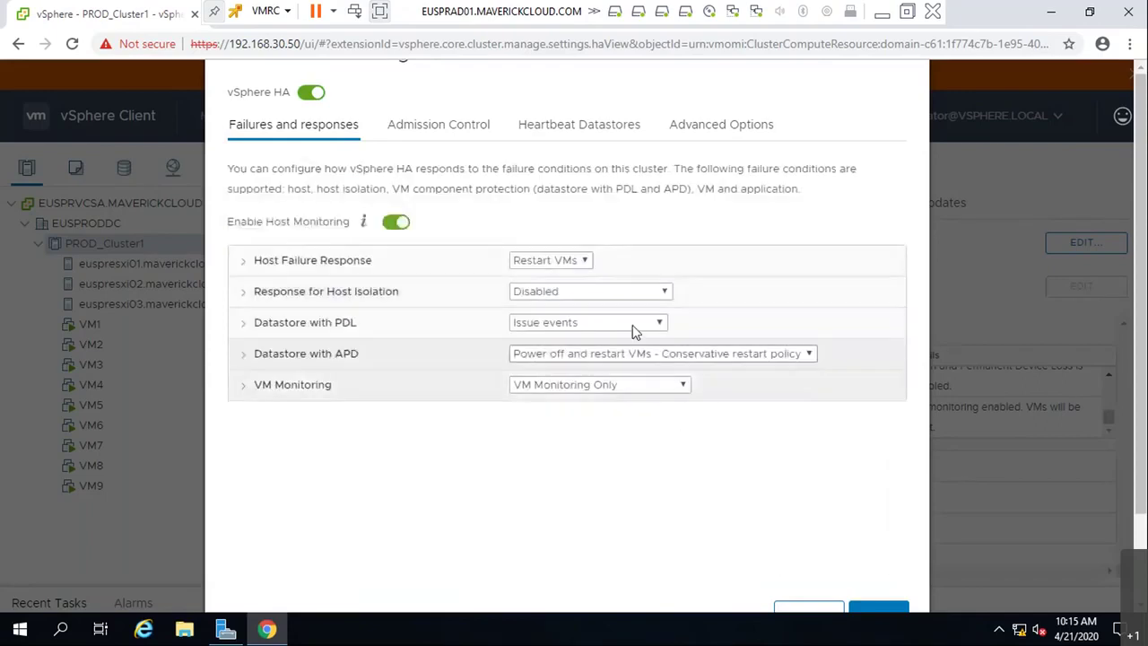
# Examine the VM Monitoring and Response for Host Isolation options, then discard the vSphere HA settings changes.
pyautogui.click(304, 395)
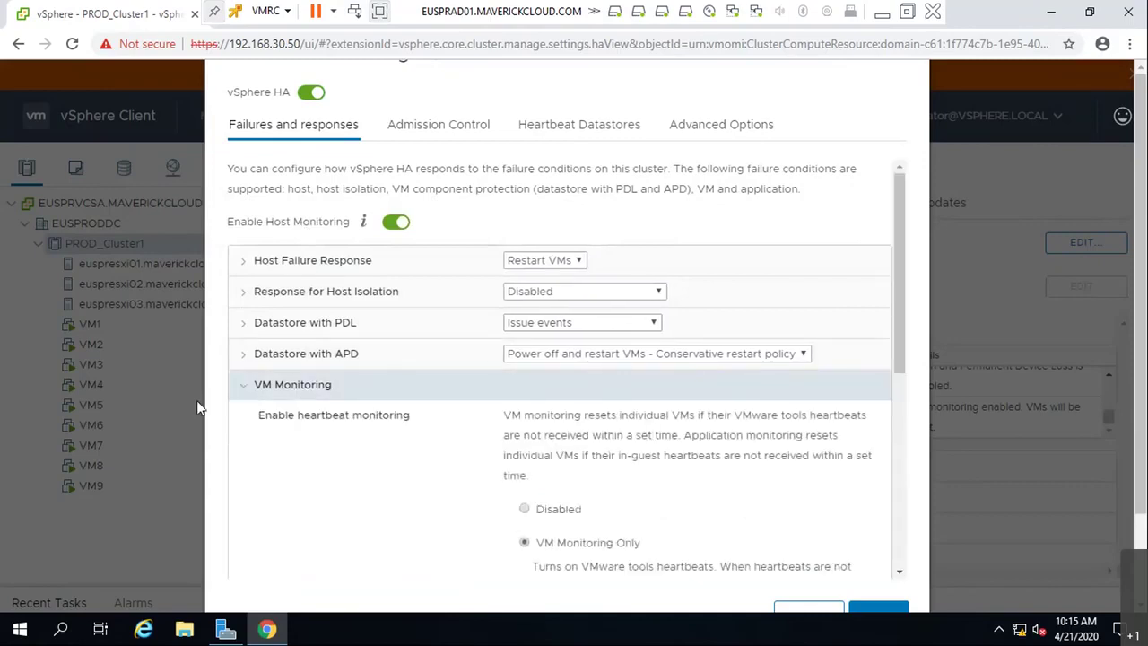
pyautogui.click(242, 386)
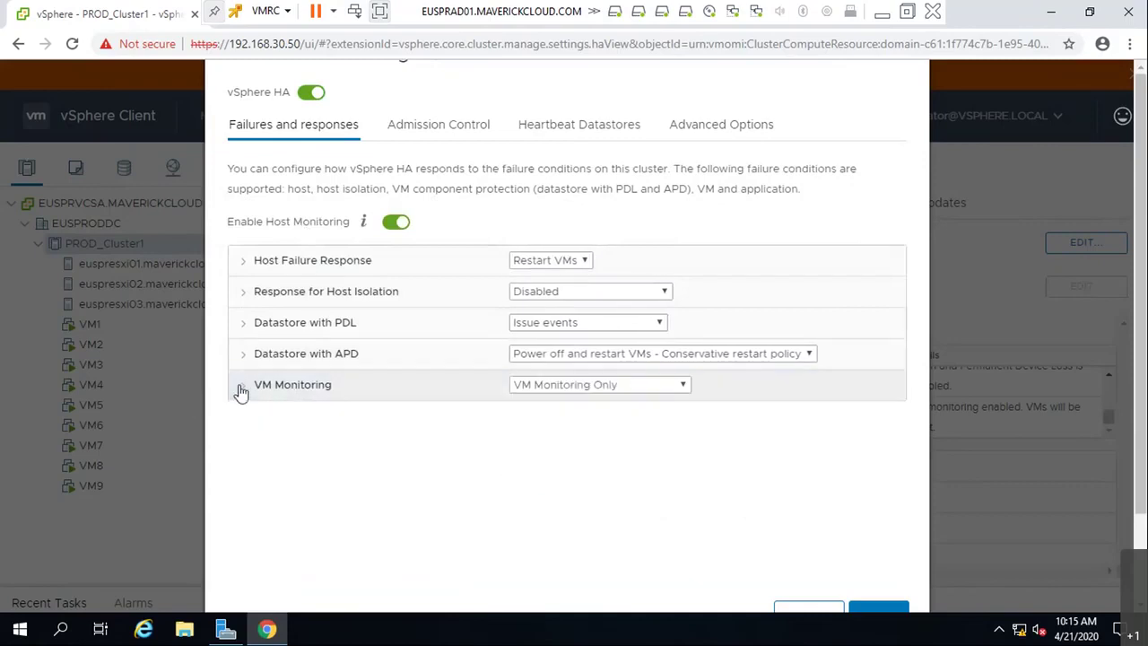
pyautogui.click(244, 298)
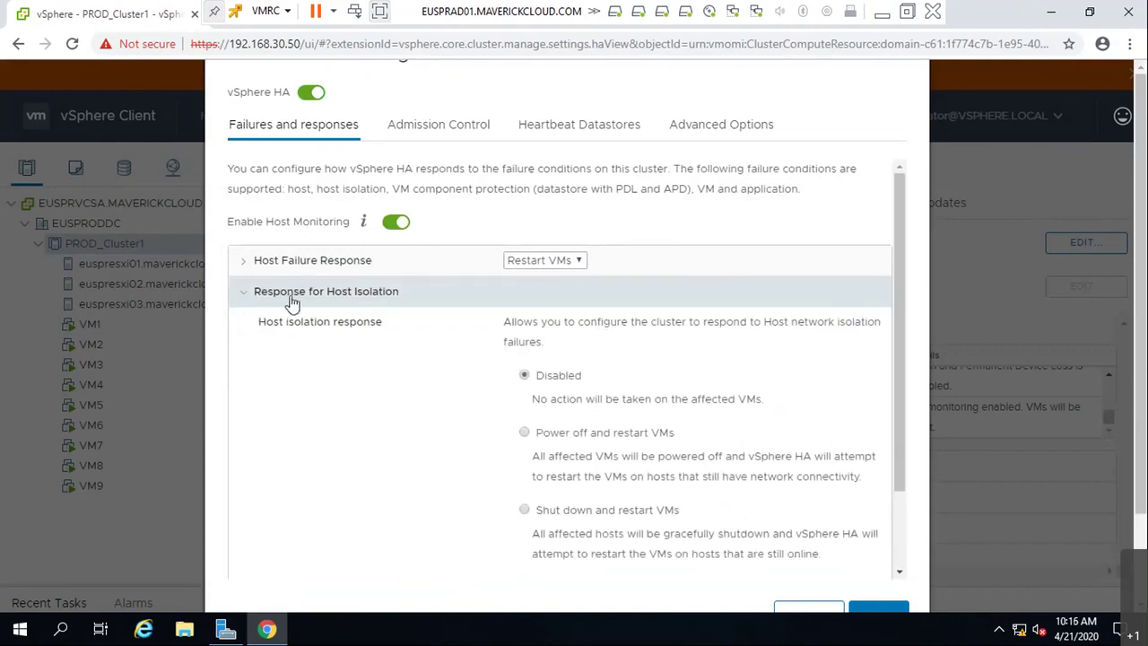
pyautogui.moveTo(300, 328); pyautogui.dragTo(392, 324)
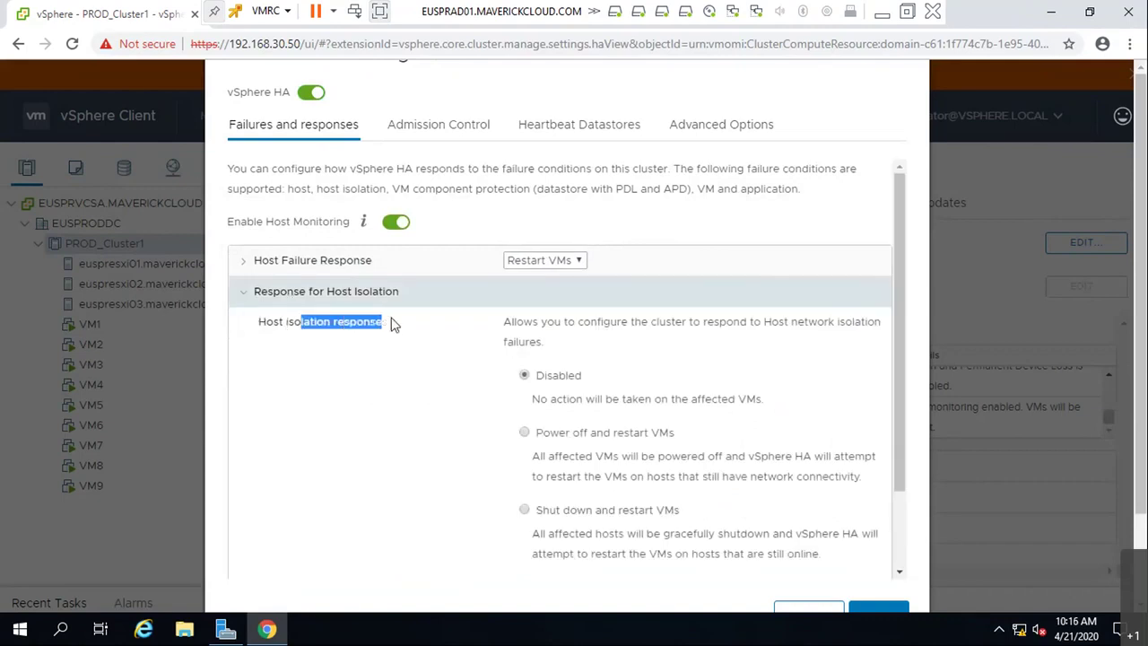
pyautogui.scroll(-2, 563, 428)
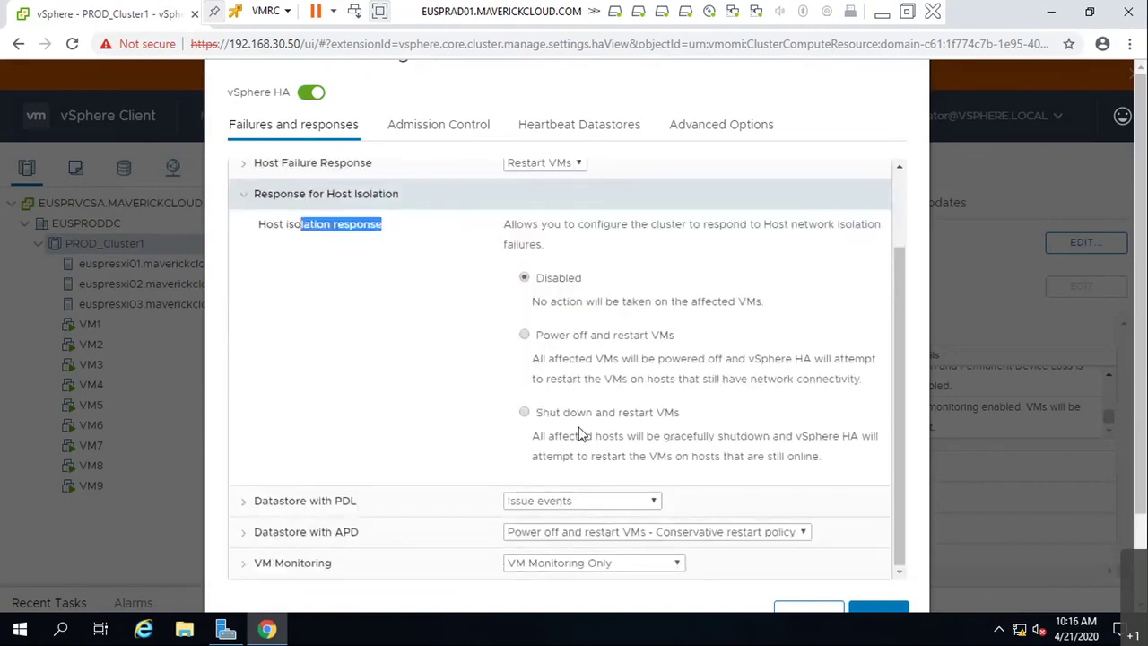
pyautogui.scroll(2, 568, 403)
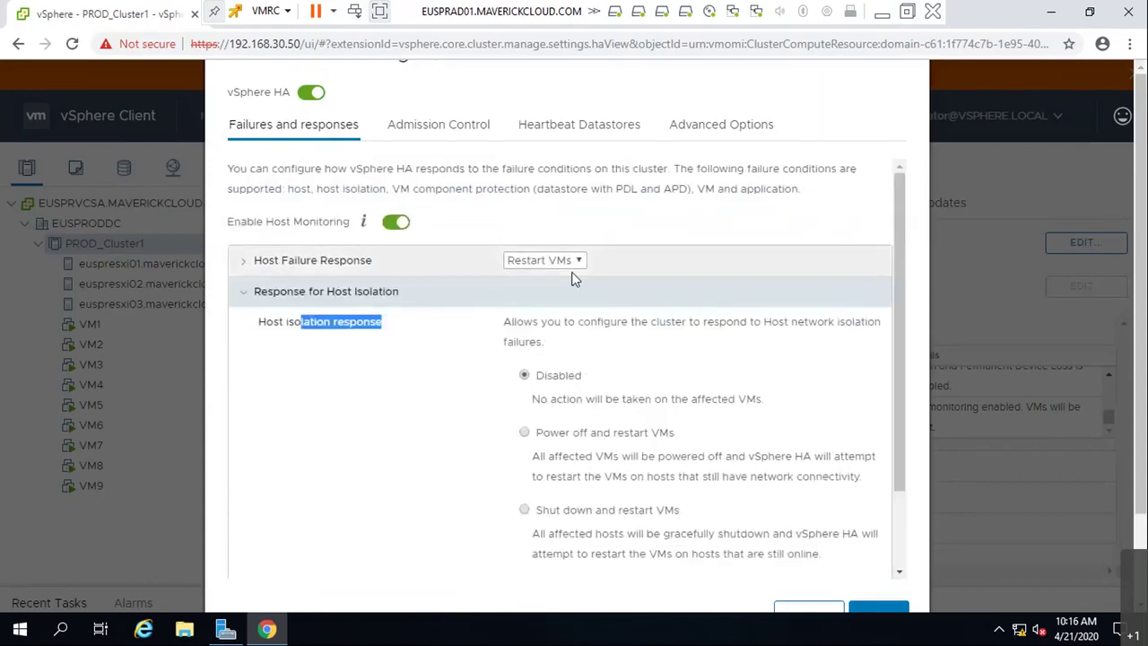
pyautogui.scroll(-3, 576, 319)
pyautogui.scroll(2, 579, 325)
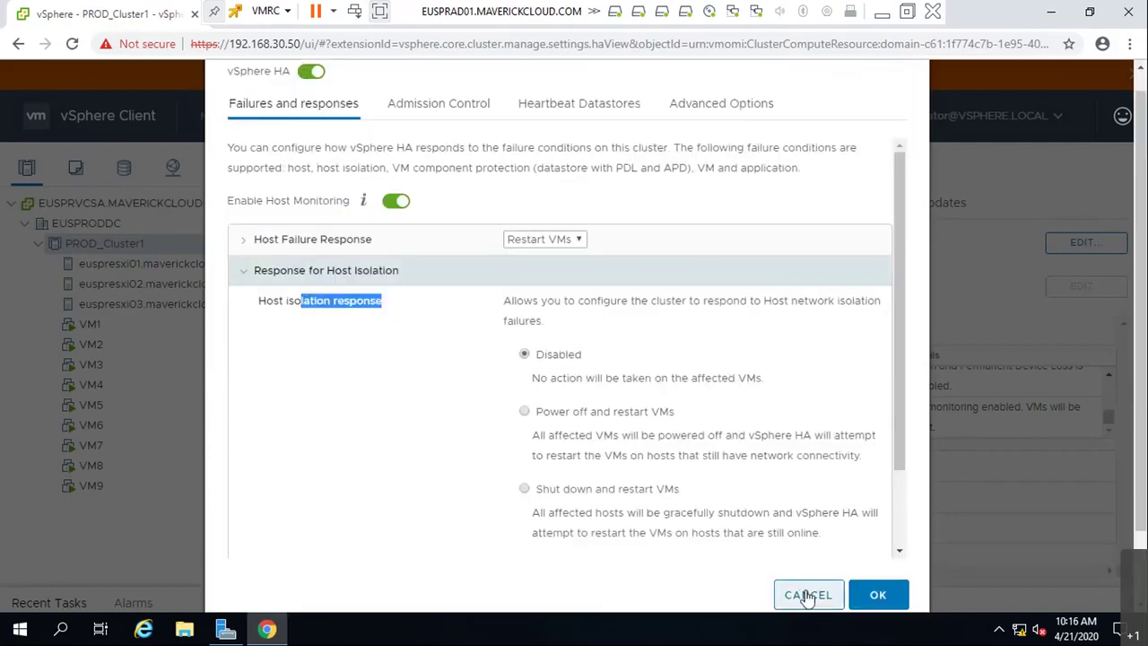
pyautogui.click(807, 595)
# Review PROD_Cluster1's vSphere HA monitoring summary, including the hosts' status and the Advanced Runtime Info.
pyautogui.scroll(4, 807, 394)
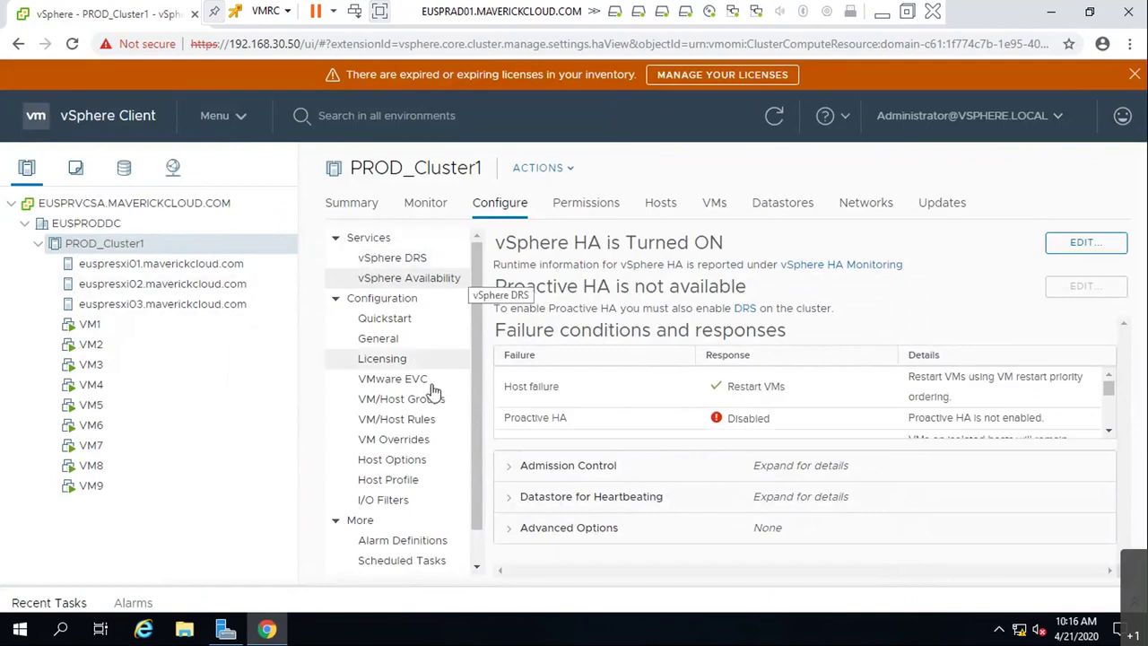
pyautogui.scroll(-1, 445, 395)
pyautogui.scroll(1, 445, 396)
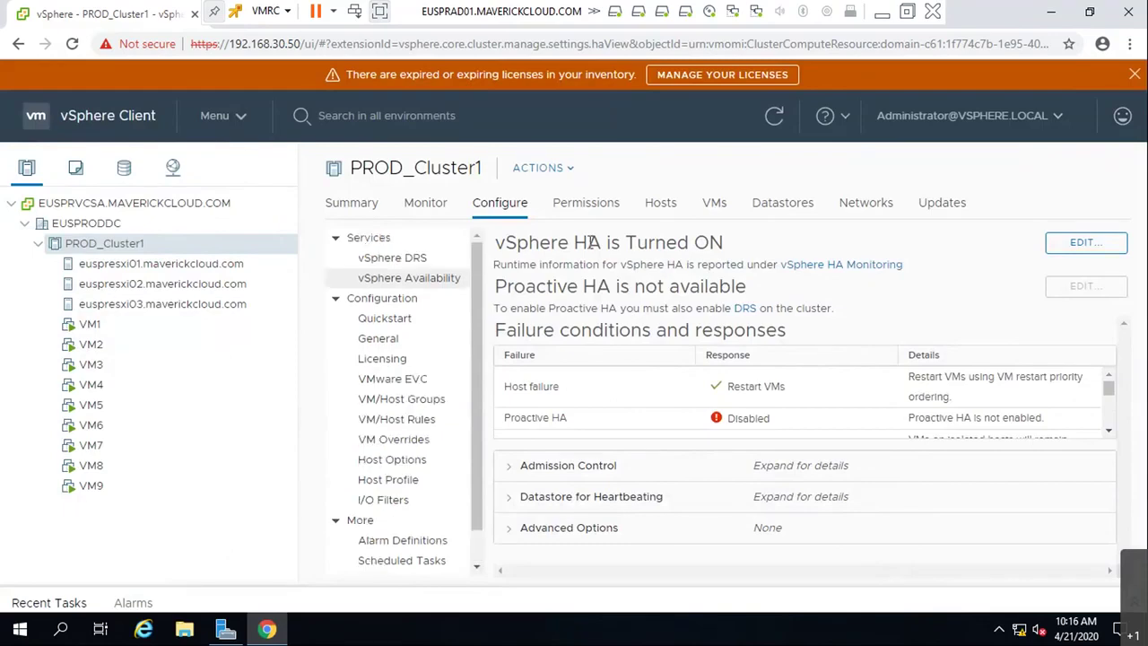
pyautogui.click(414, 204)
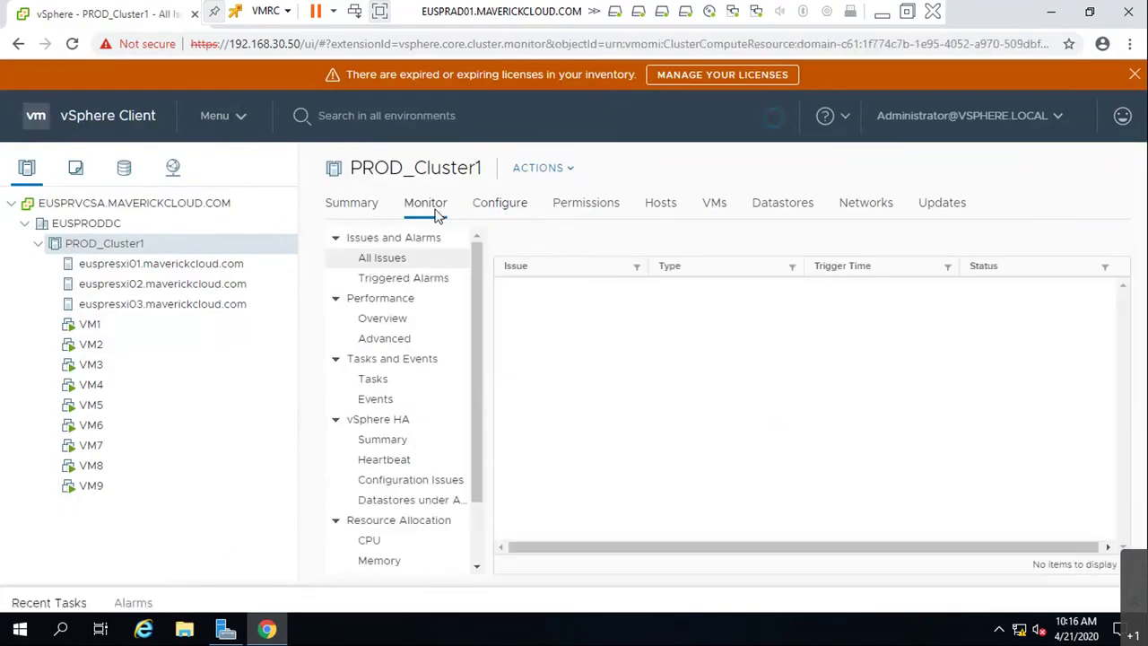
pyautogui.click(381, 439)
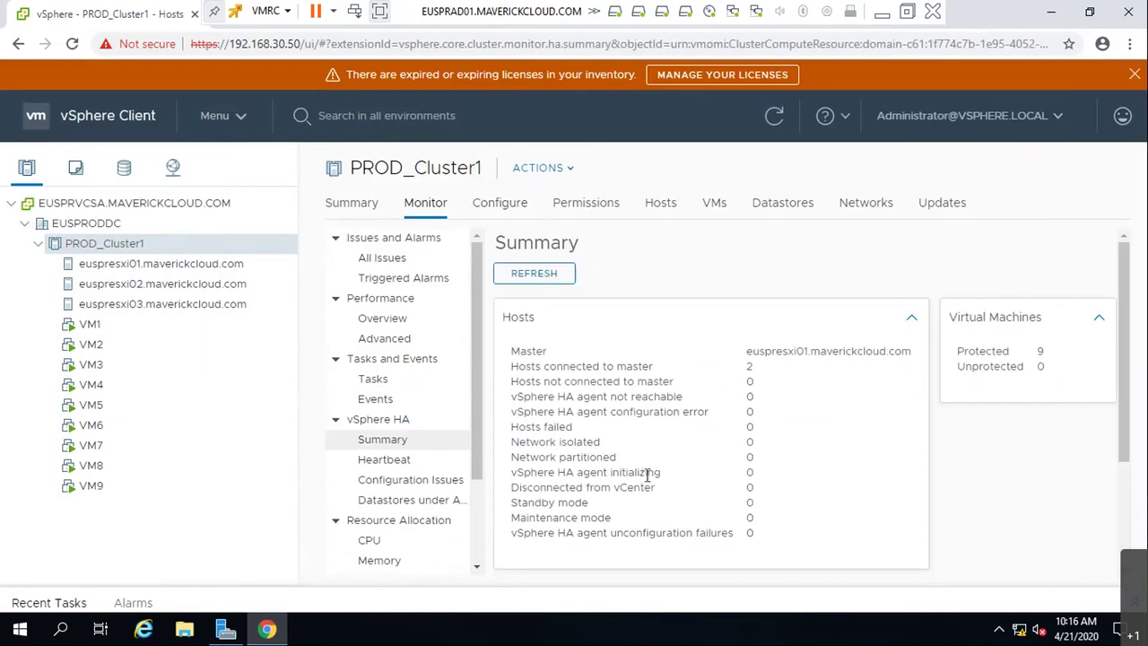
pyautogui.scroll(-3, 644, 473)
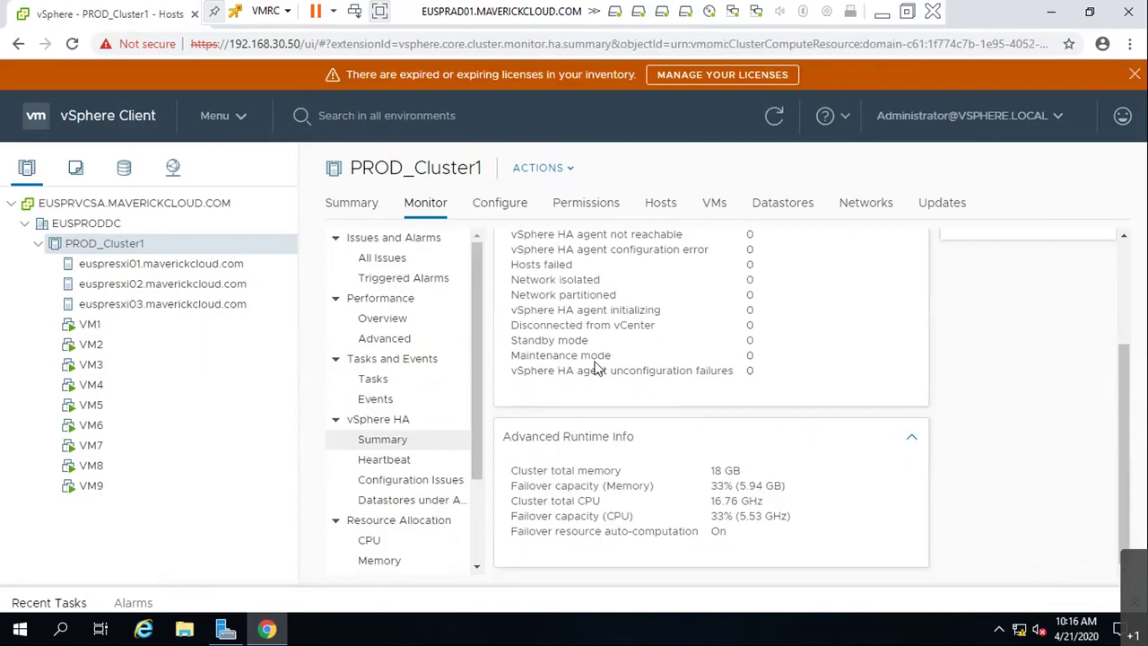
pyautogui.scroll(3, 597, 366)
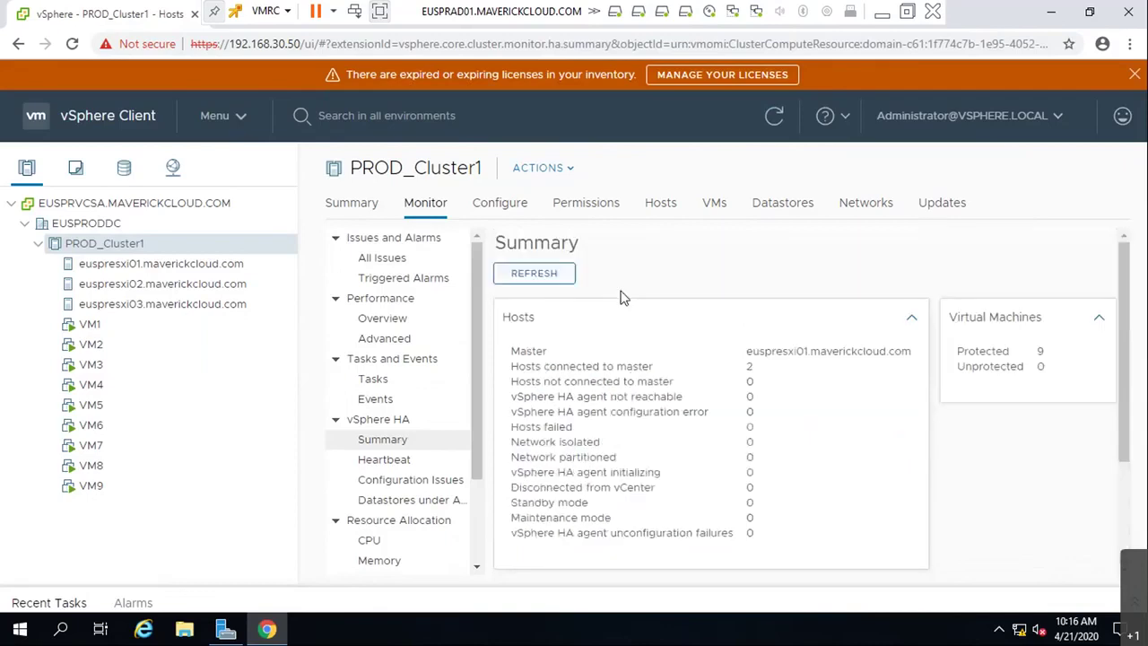
# Reopen PROD_Cluster1's vSphere HA settings and set the admission control host failover capacity definition to Disabled.
pyautogui.click(493, 211)
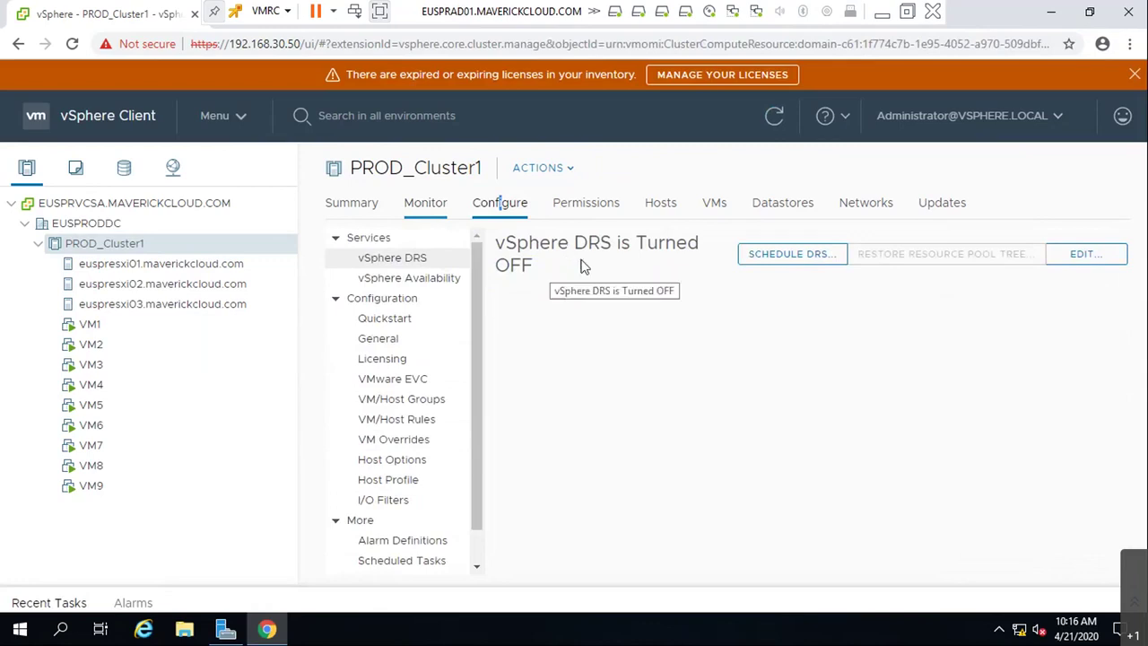
pyautogui.click(435, 277)
pyautogui.click(1074, 249)
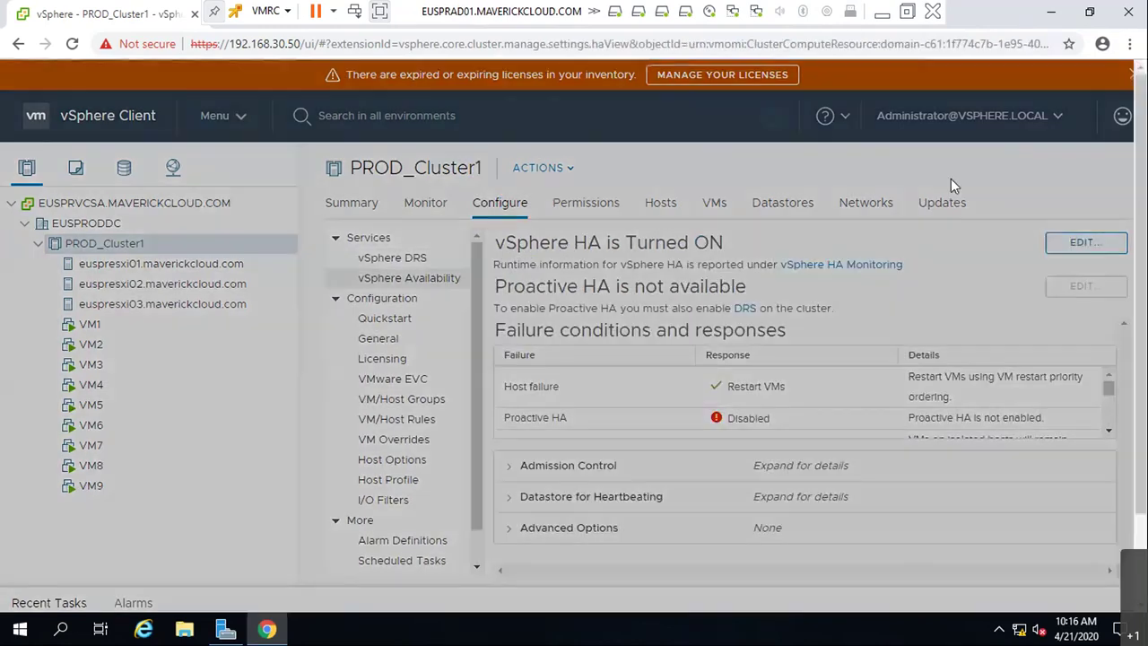
pyautogui.click(440, 126)
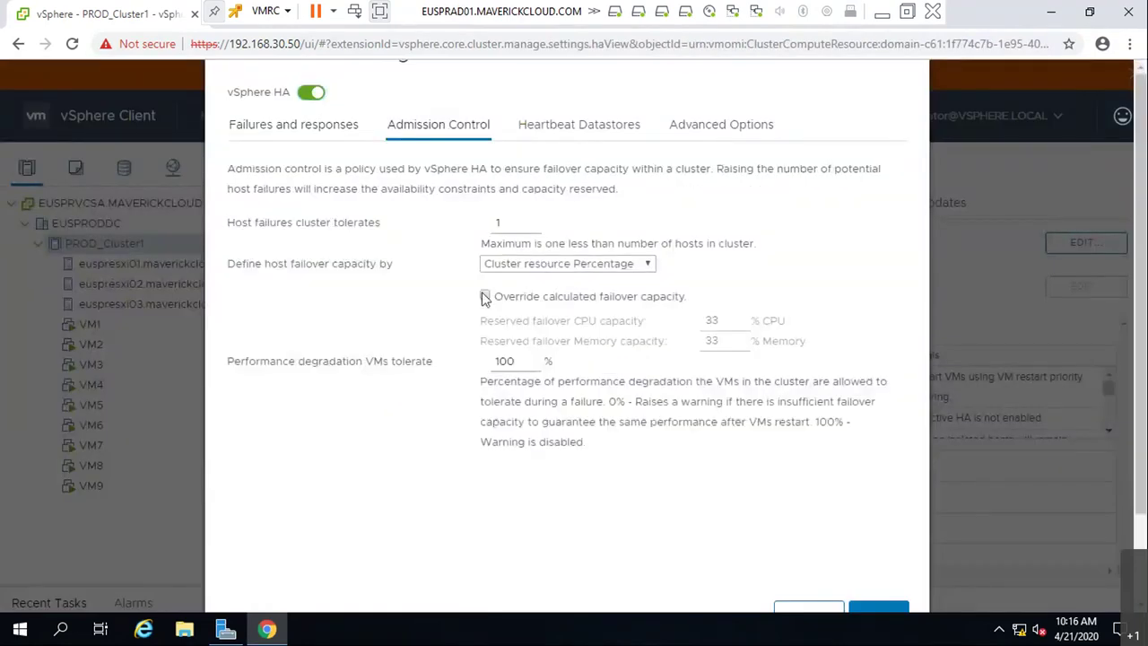
pyautogui.click(484, 297)
pyautogui.click(496, 270)
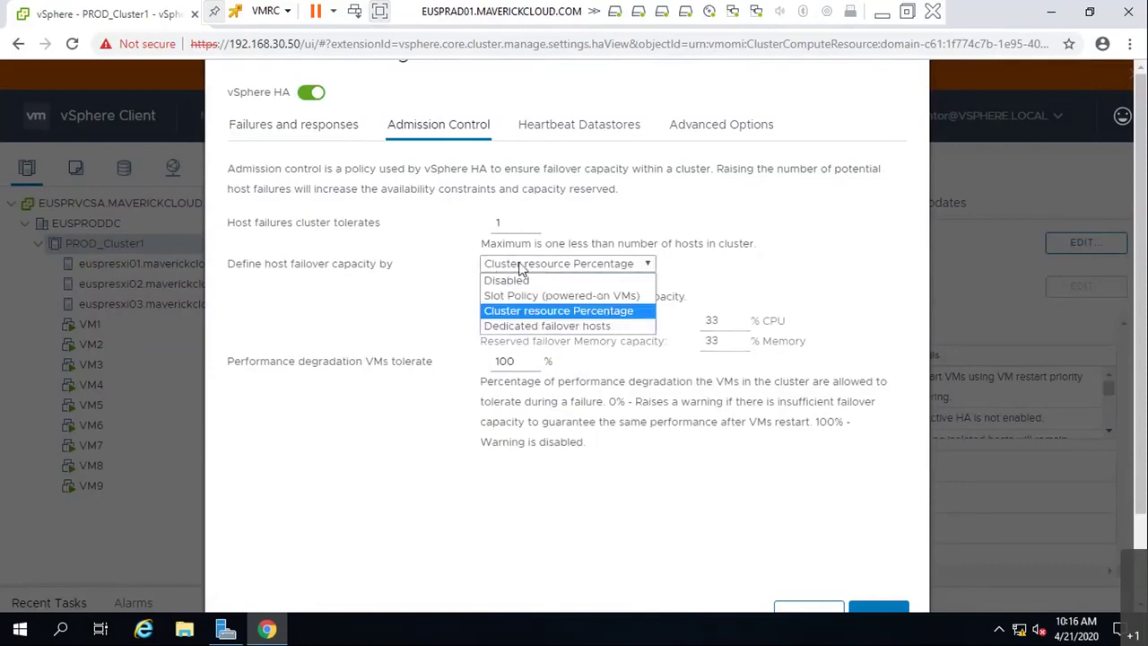
pyautogui.click(502, 280)
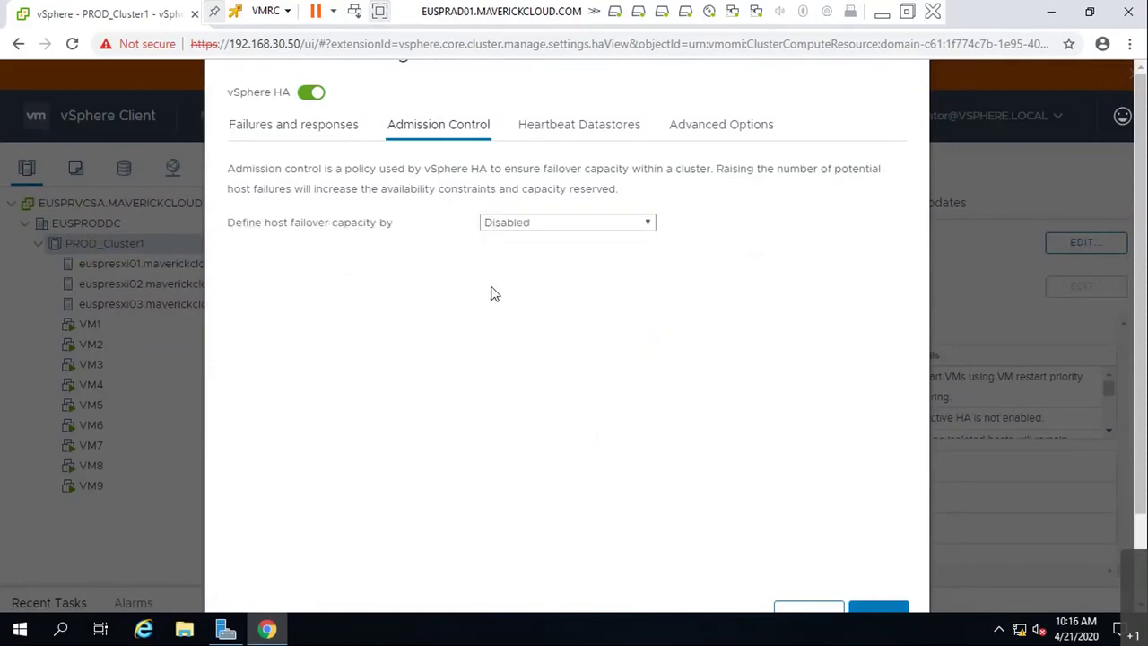
# Define PROD_Cluster1's host failover capacity by Cluster resource Percentage and save the vSphere HA settings.
pyautogui.click(538, 224)
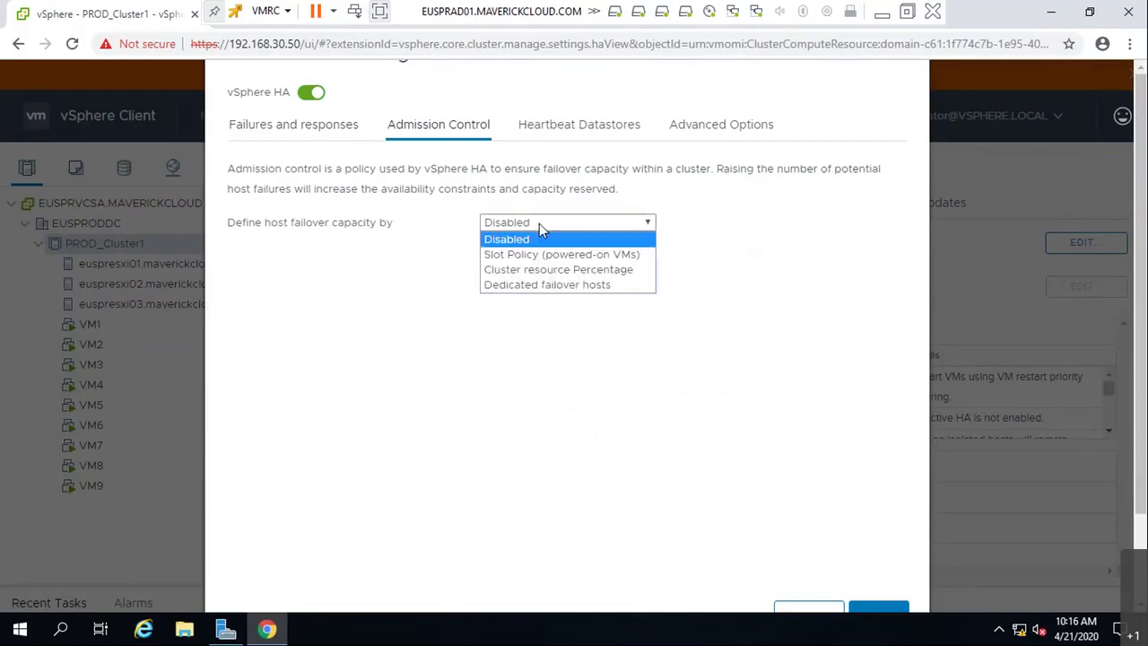
pyautogui.click(527, 241)
pyautogui.click(529, 224)
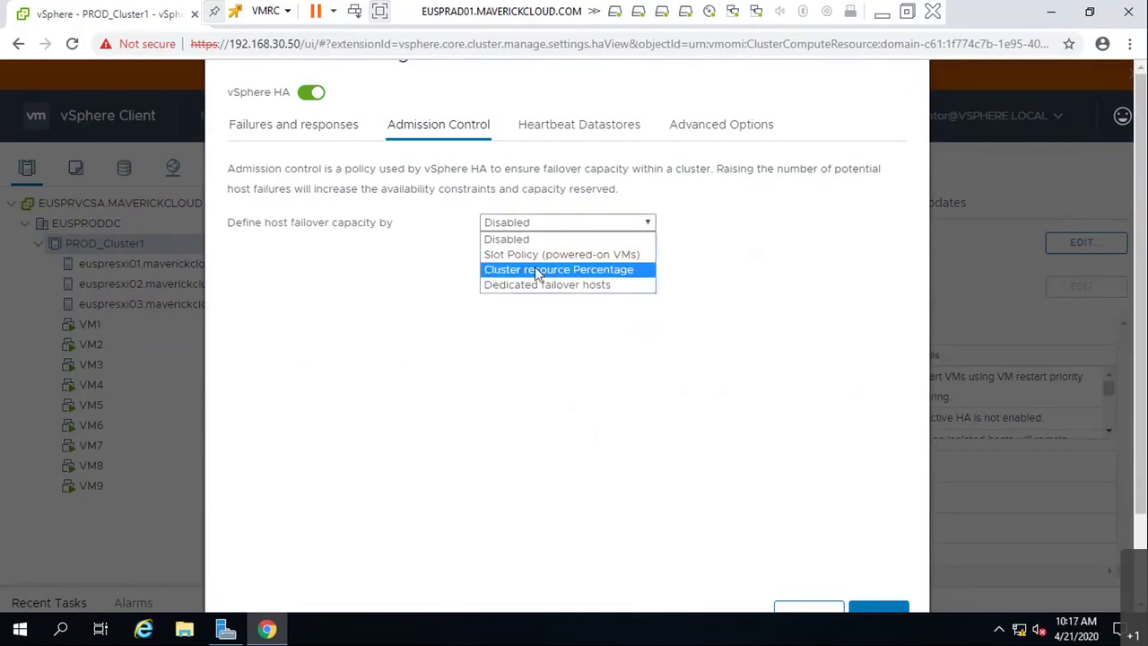
pyautogui.click(511, 240)
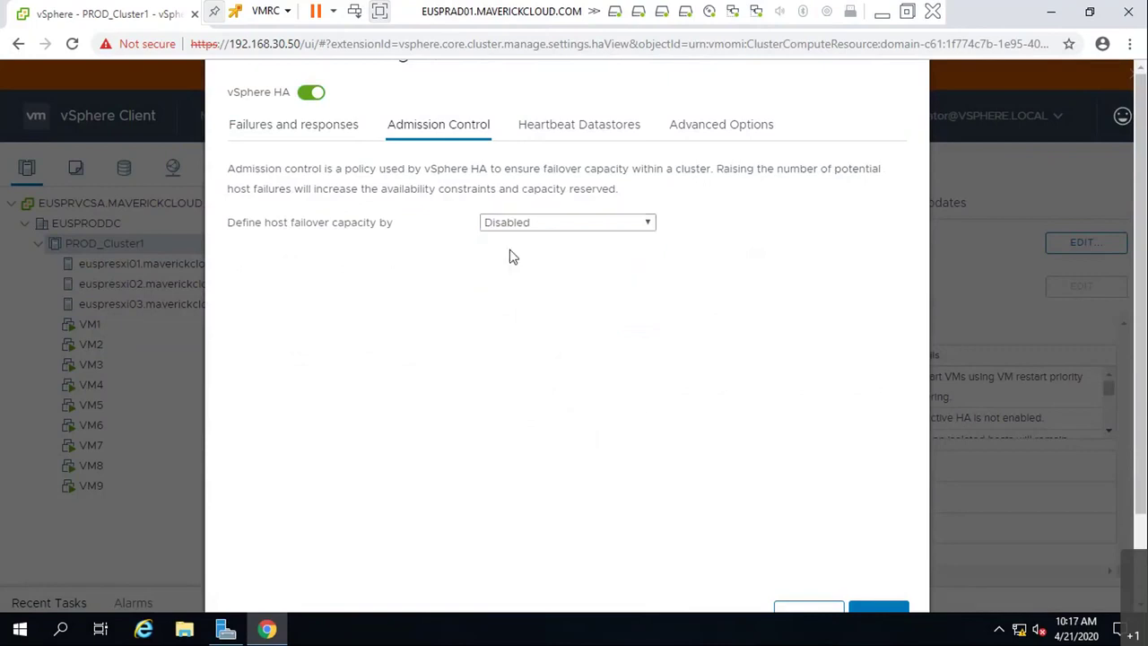
pyautogui.click(507, 223)
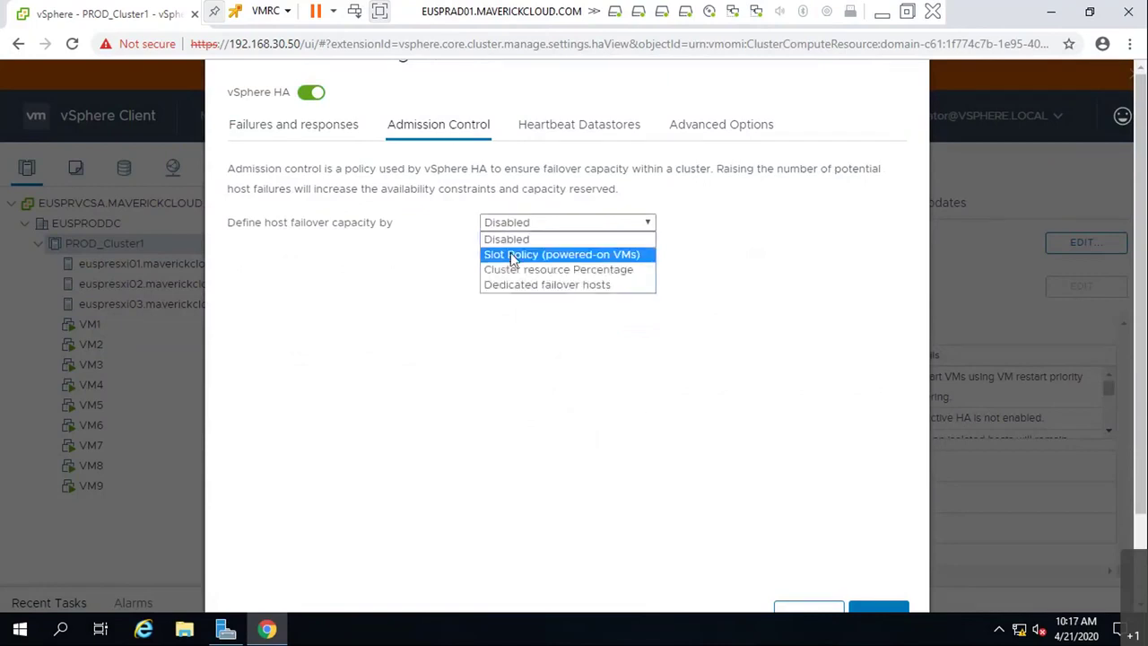
pyautogui.click(515, 270)
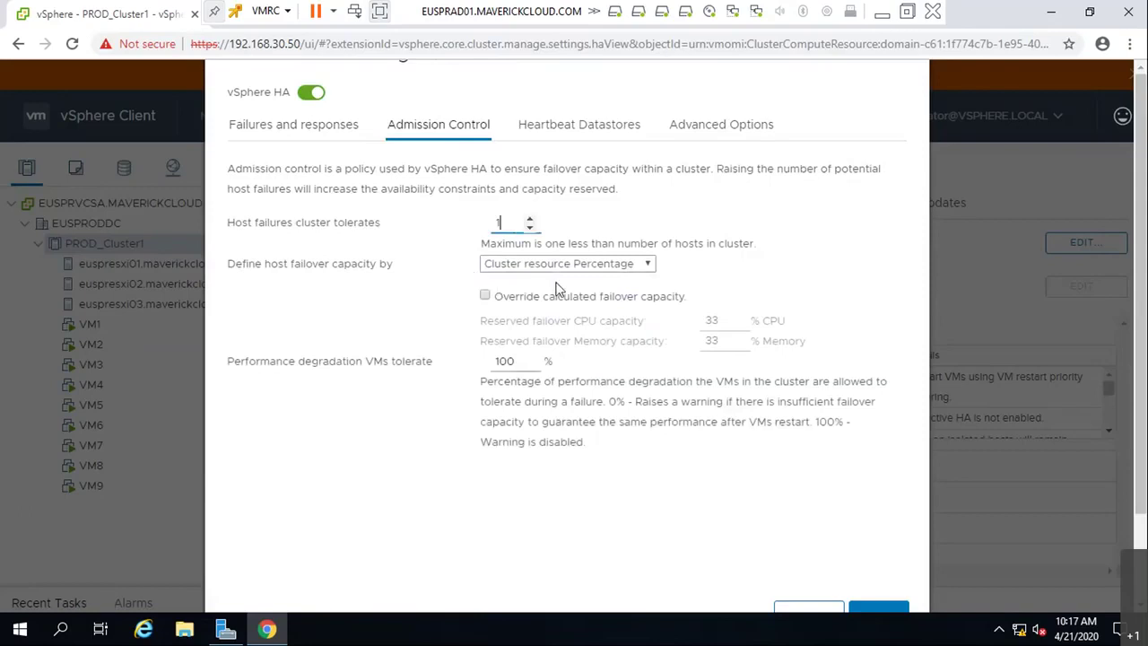
pyautogui.click(873, 608)
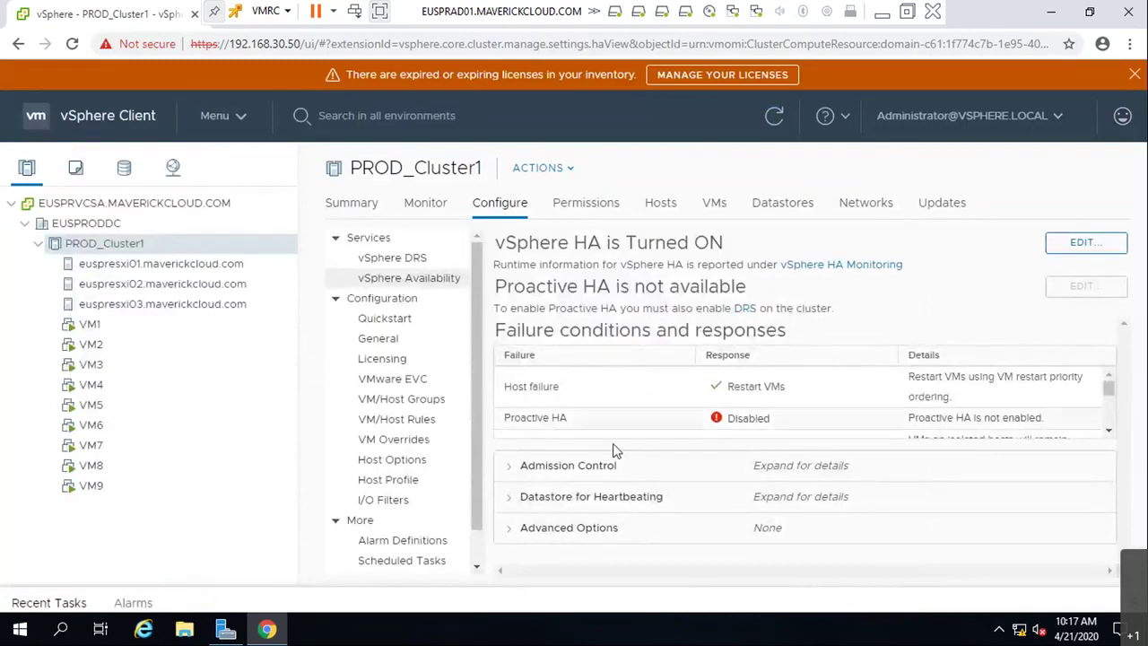
# Check the configuration parameters under vSphere Availability's Advanced Options, then collapse the section.
pyautogui.click(525, 527)
pyautogui.scroll(-2, 803, 499)
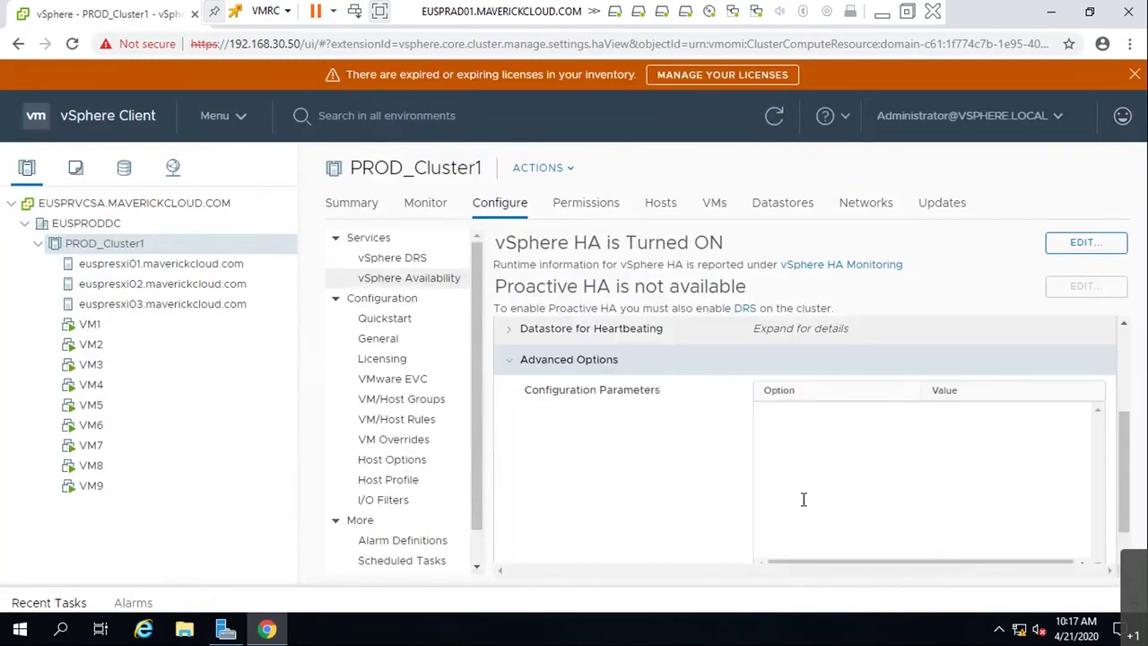
pyautogui.scroll(3, 804, 499)
pyautogui.click(513, 527)
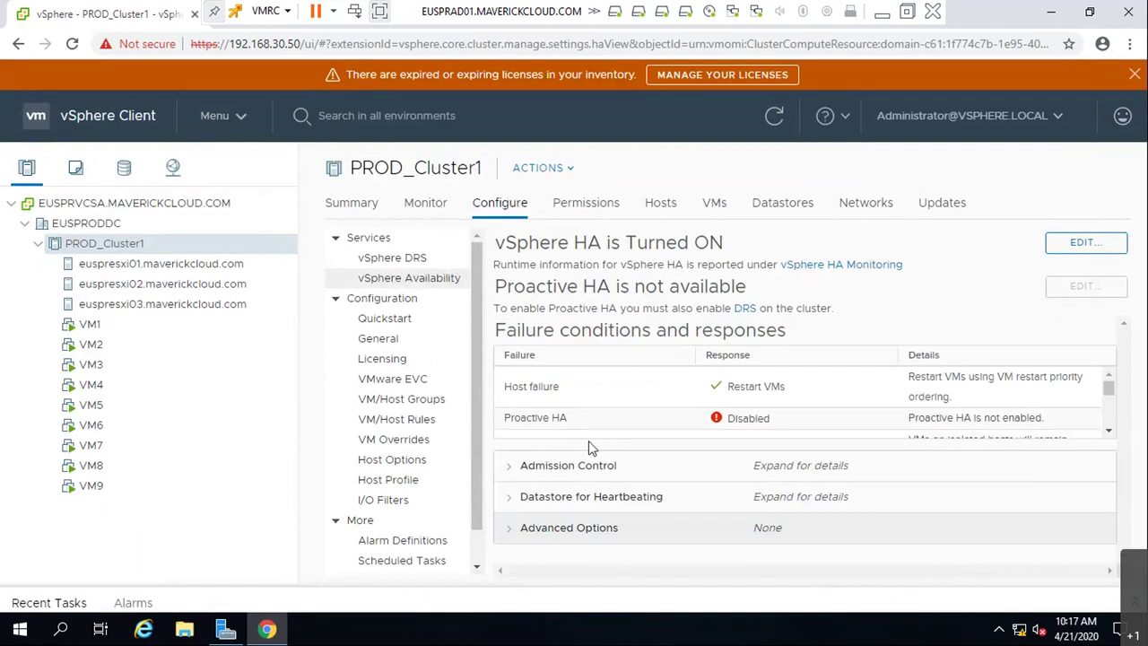
# Review PROD_Cluster1's vSphere HA monitoring summary, collapsing the Hosts, Virtual Machines and Advanced Runtime Info cards.
pyautogui.click(407, 215)
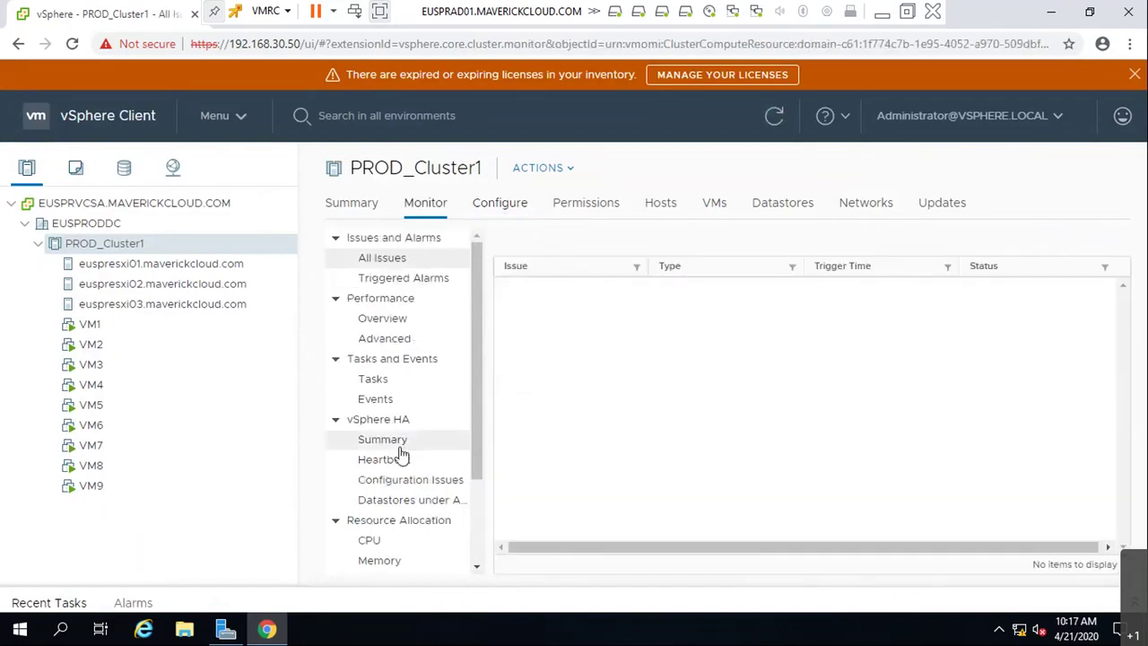
pyautogui.click(399, 442)
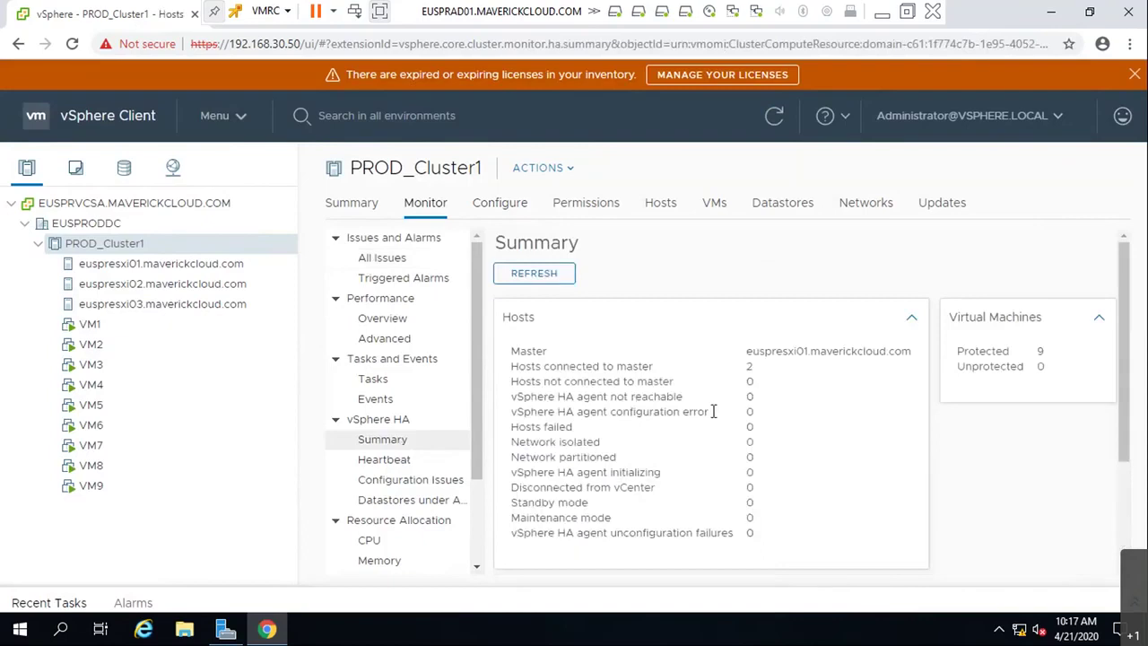
pyautogui.click(912, 318)
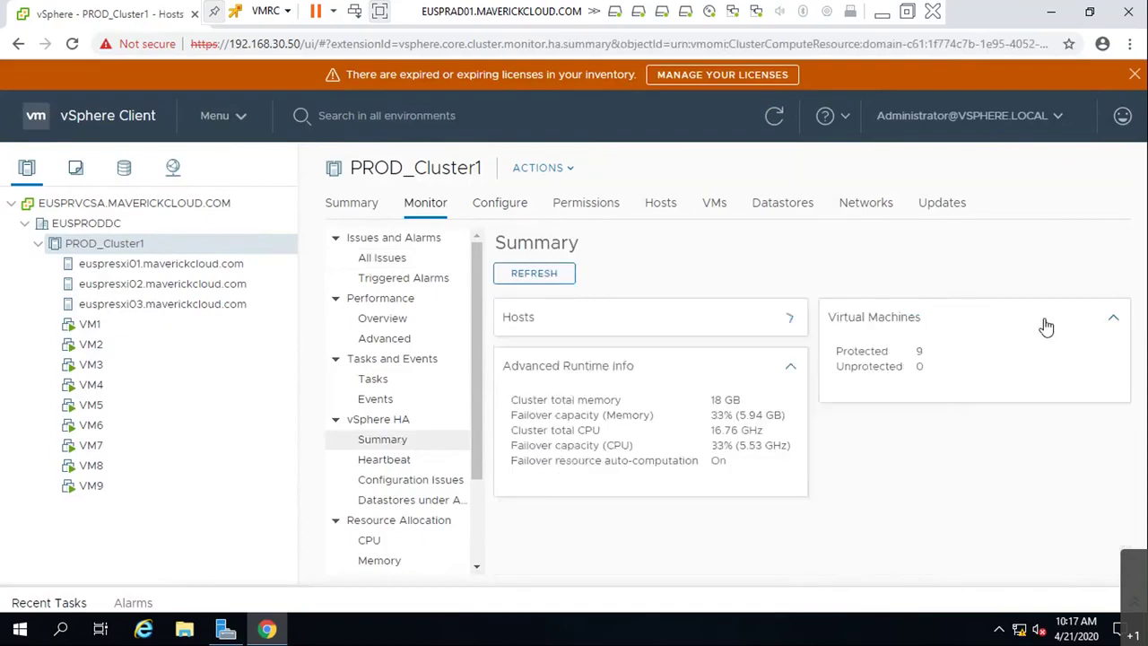
pyautogui.click(1112, 321)
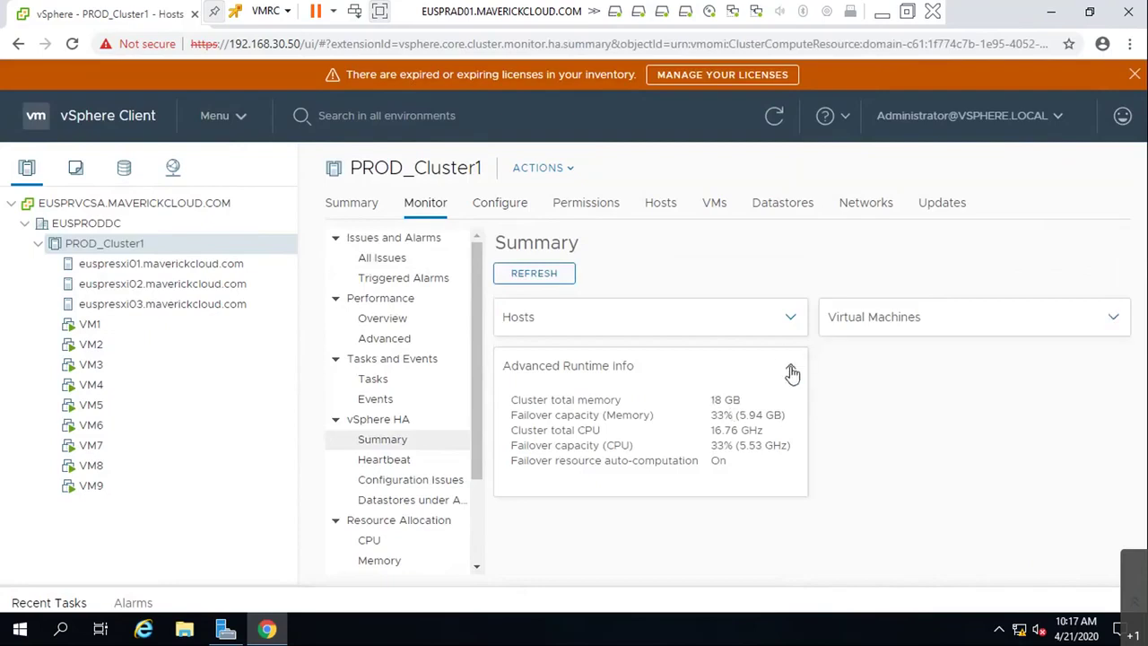
pyautogui.click(791, 373)
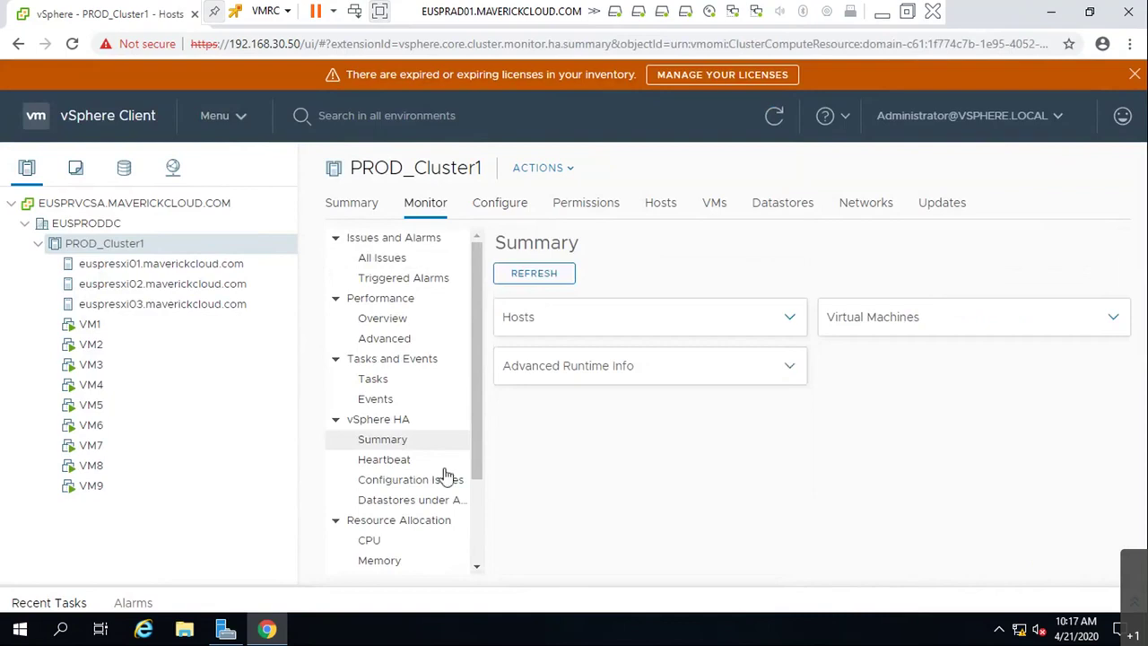
# Look through the cluster's vSphere HA heartbeat datastores, configuration issues and datastores under APD or PDL.
pyautogui.click(399, 461)
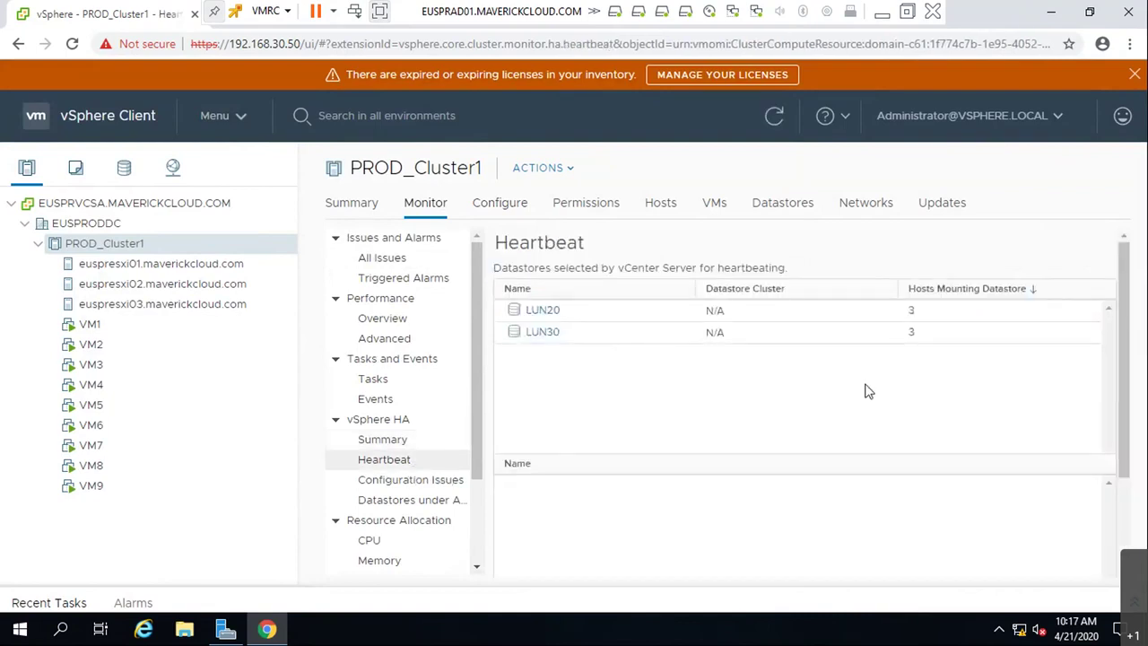
pyautogui.click(406, 479)
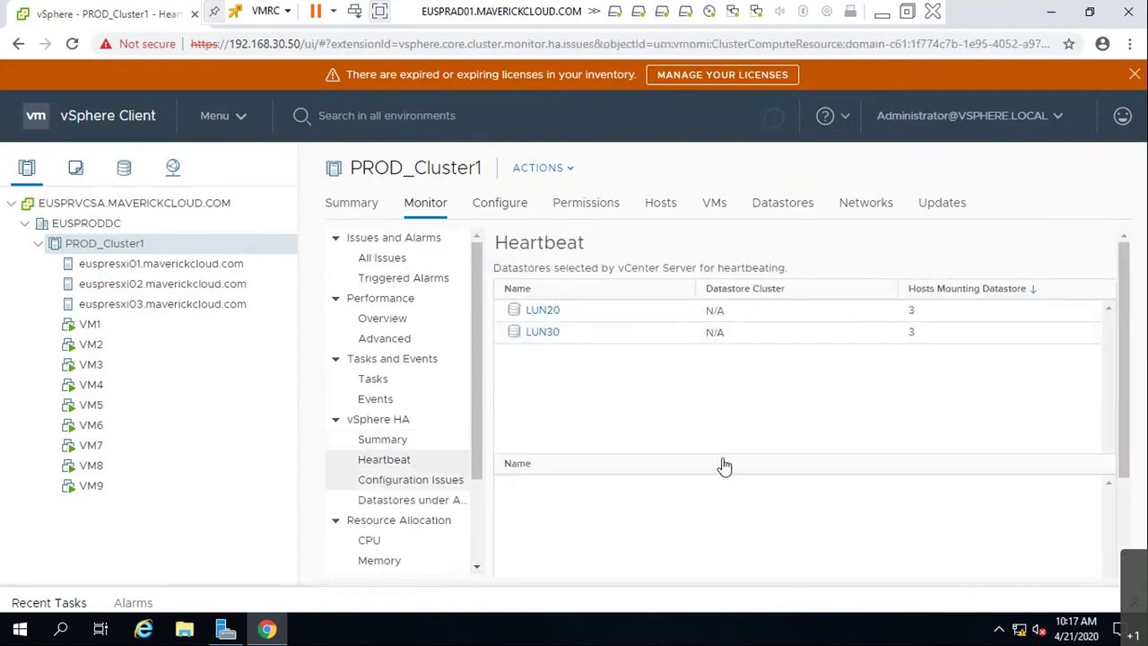
pyautogui.click(414, 500)
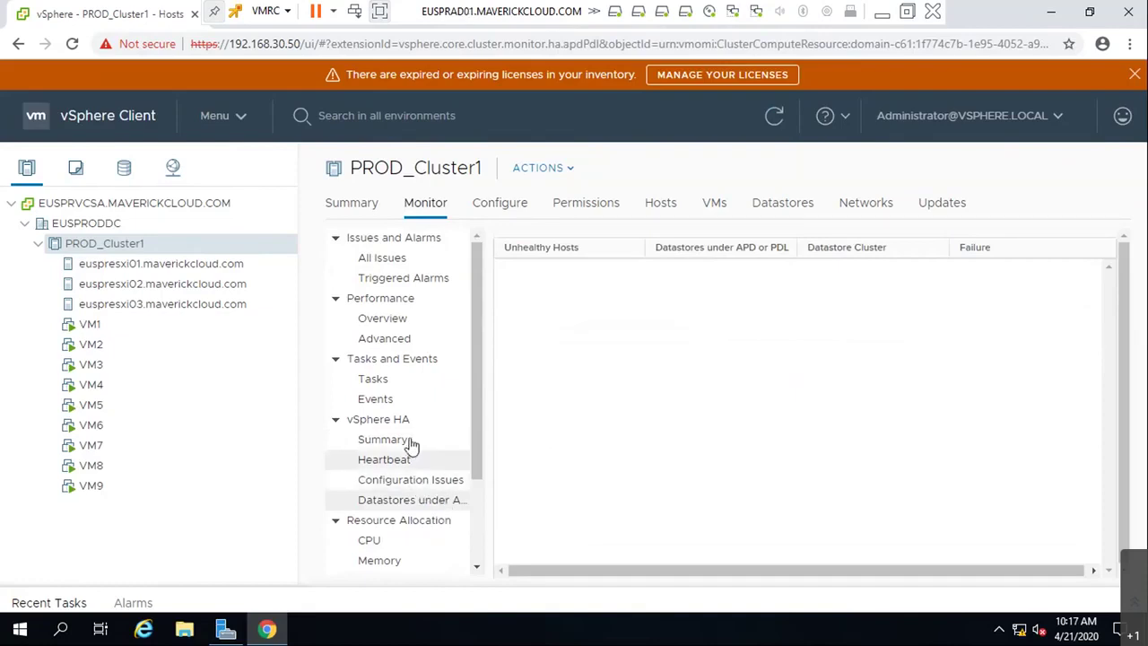
# Collapse all the cluster's monitoring categories, then expand only vSphere HA and show its summary.
pyautogui.click(336, 419)
pyautogui.click(335, 439)
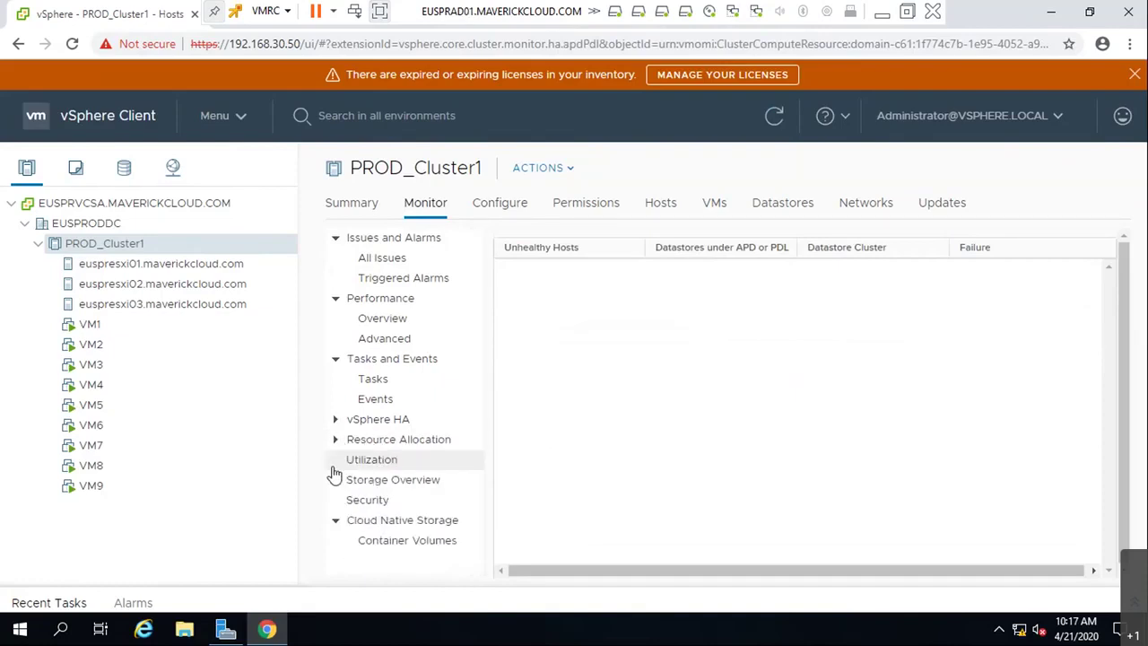
pyautogui.click(335, 520)
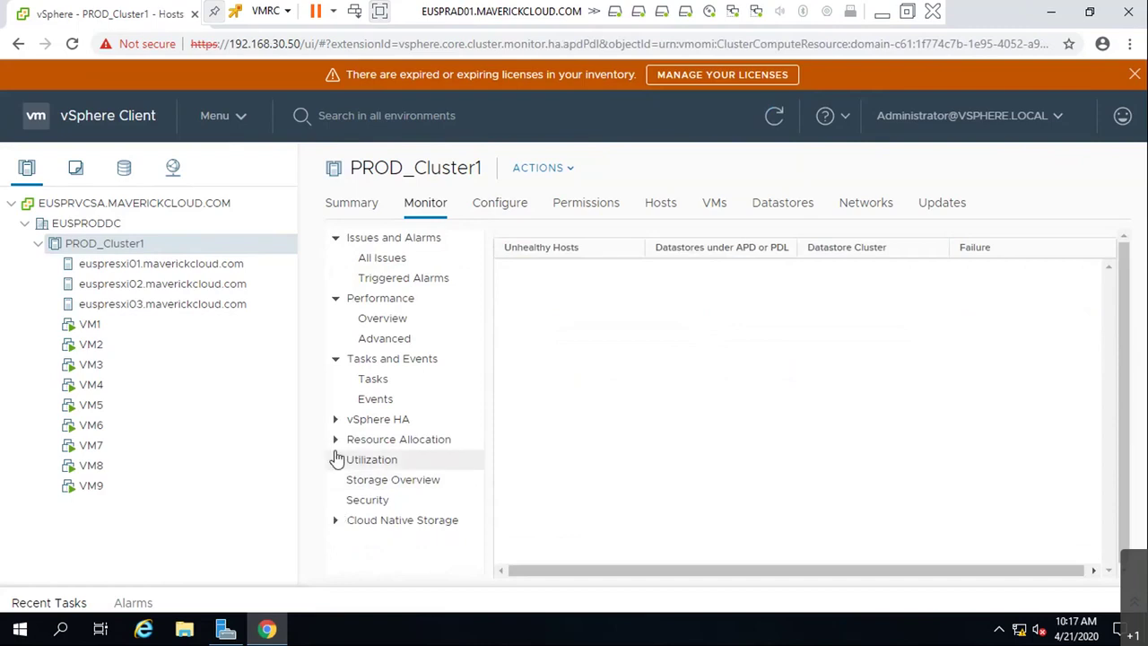
pyautogui.click(335, 358)
pyautogui.click(336, 298)
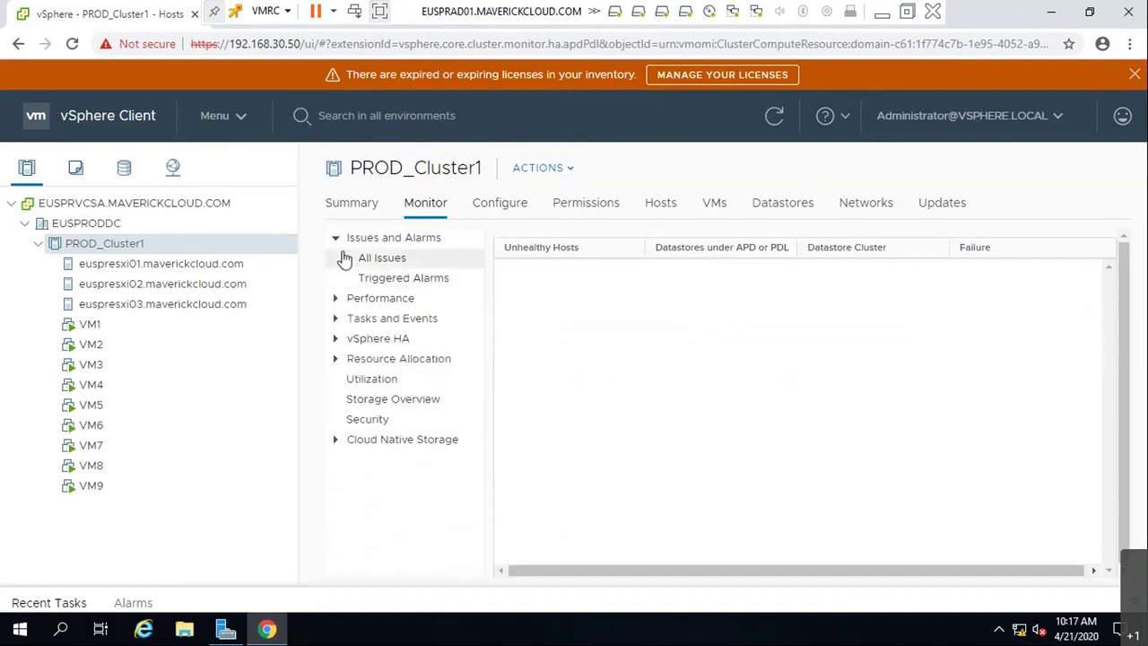
pyautogui.click(336, 237)
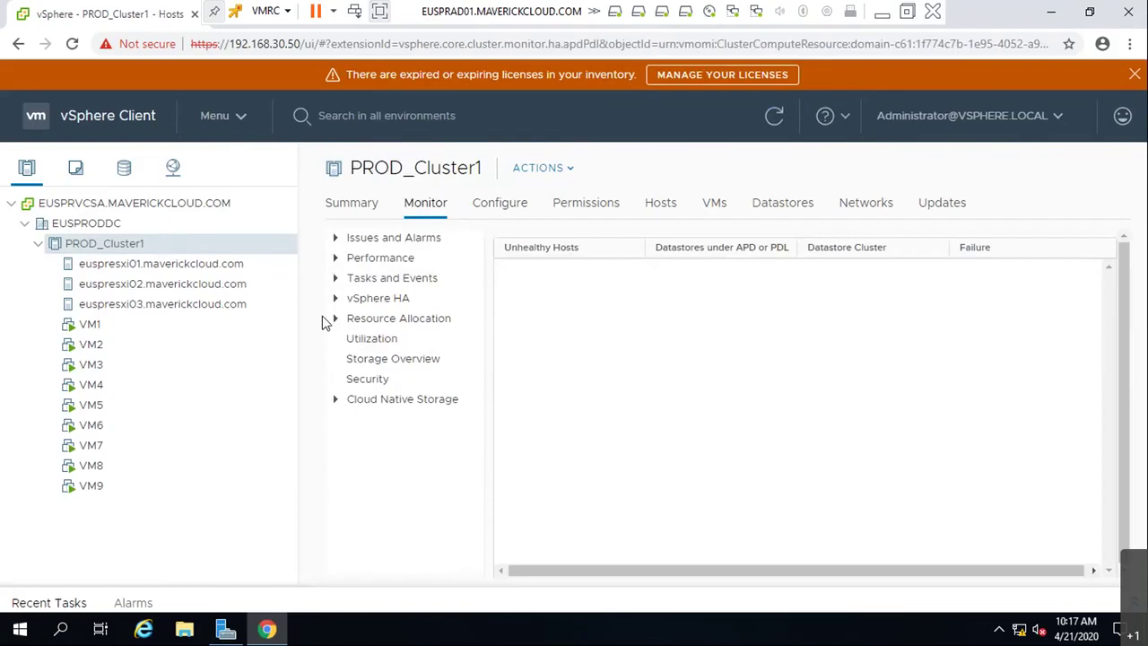
pyautogui.click(354, 299)
pyautogui.click(379, 323)
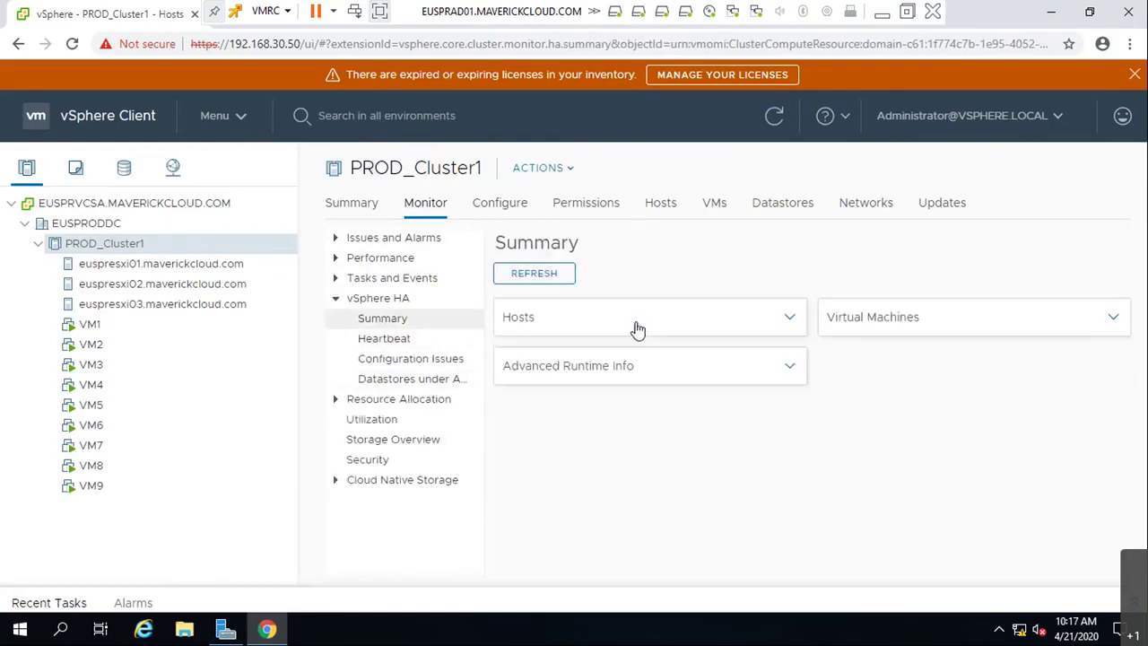
# Expand the vSphere HA card in PROD_Cluster1's overall summary and examine its failover reservations and monitoring status.
pyautogui.click(368, 208)
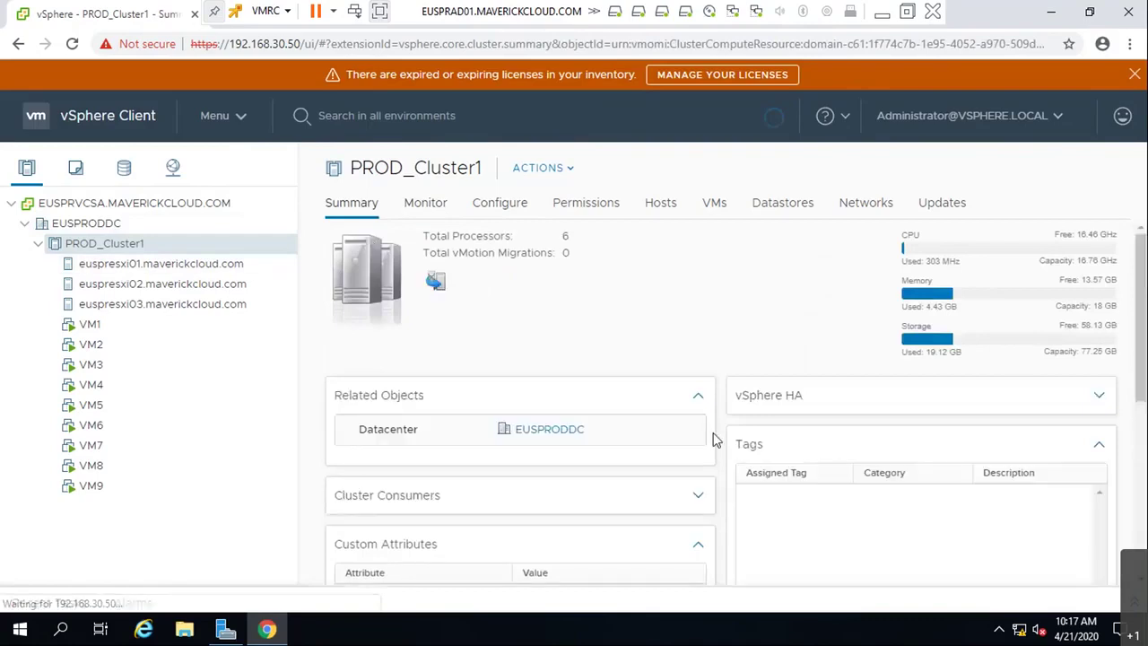
pyautogui.click(976, 411)
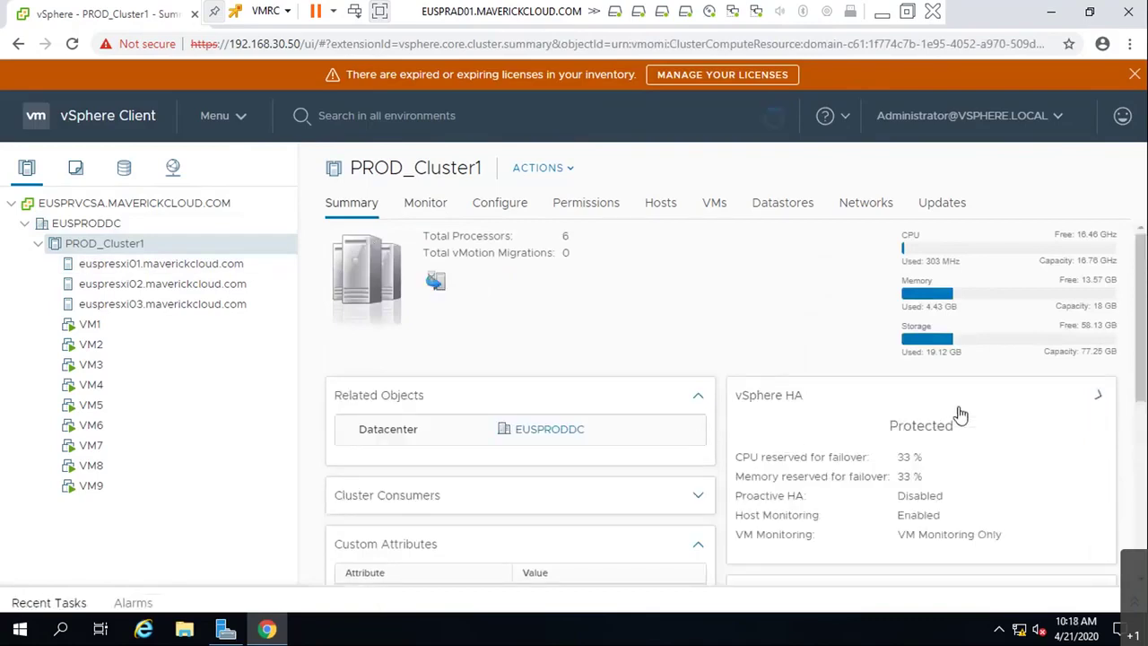
pyautogui.scroll(-2, 982, 430)
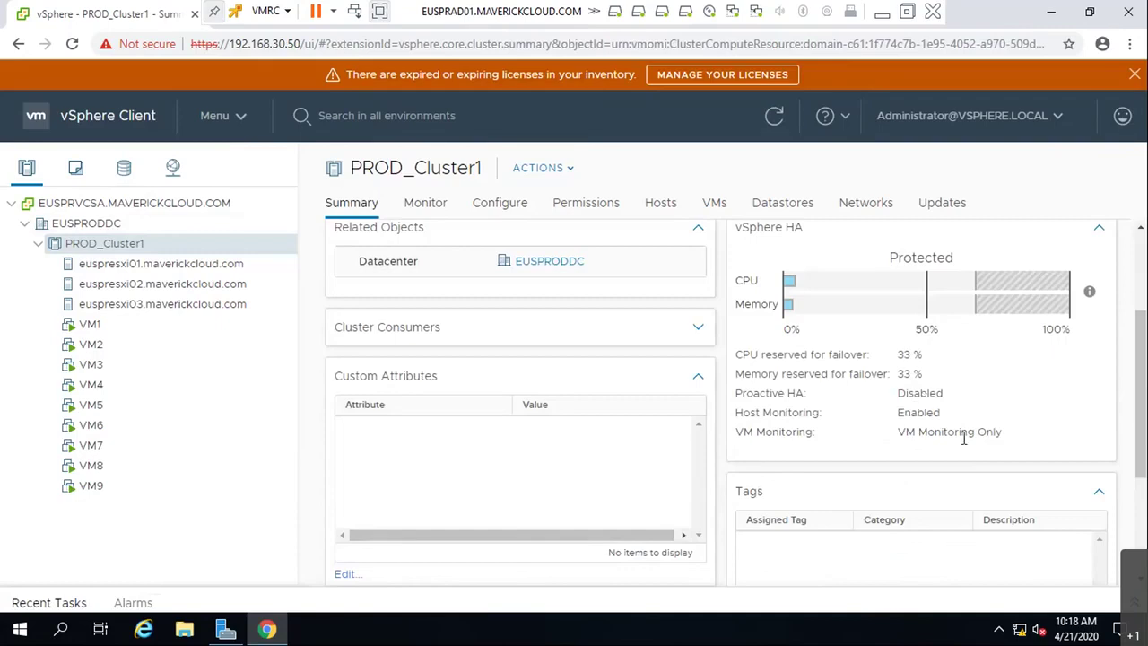
pyautogui.scroll(3, 909, 422)
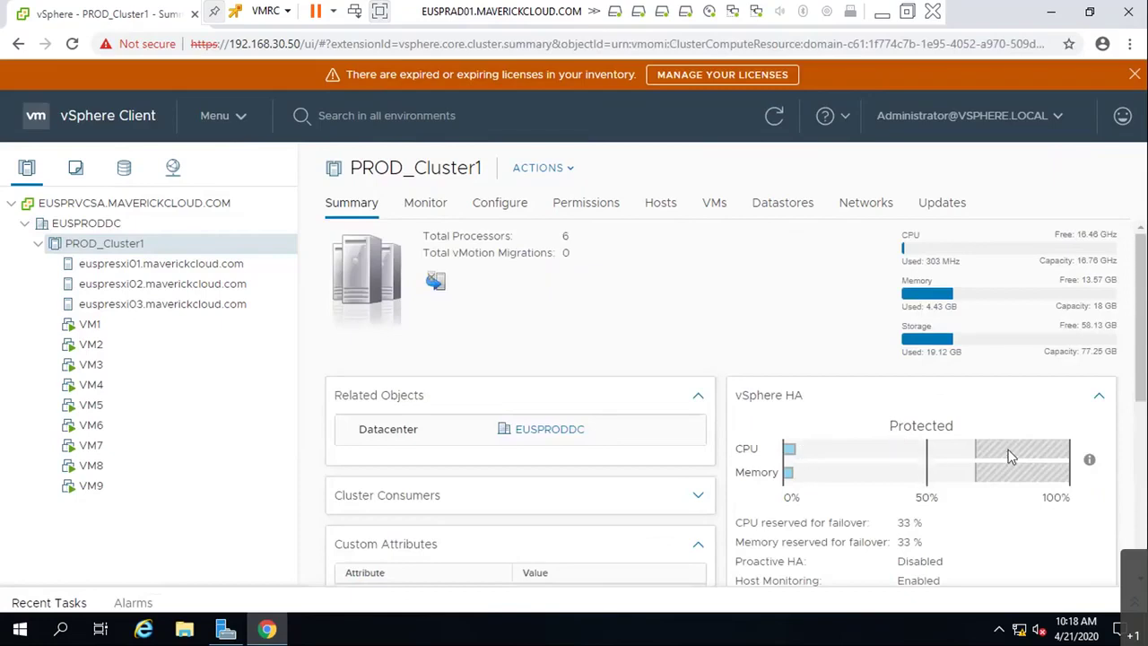
pyautogui.scroll(-1, 1022, 432)
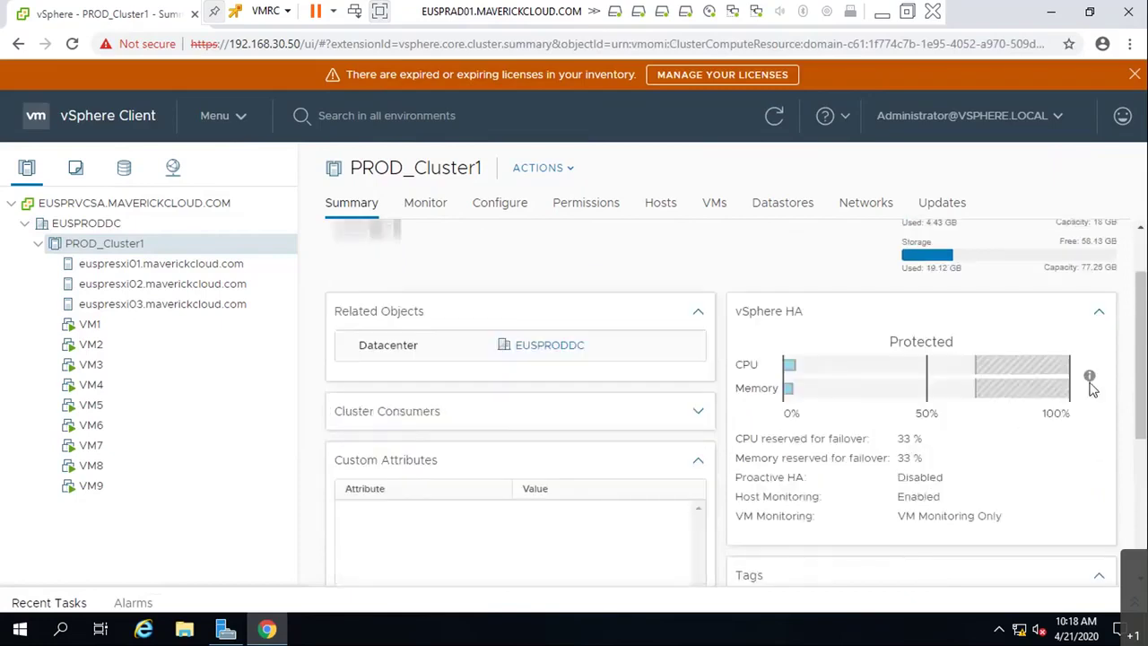
# Expand the Cluster Resources card in the cluster summary and look over the Custom Attributes, Tags and Update Manager cards.
pyautogui.scroll(-3, 628, 493)
pyautogui.scroll(-1, 628, 493)
pyautogui.scroll(-1, 709, 501)
pyautogui.click(1061, 537)
pyautogui.scroll(-1, 829, 504)
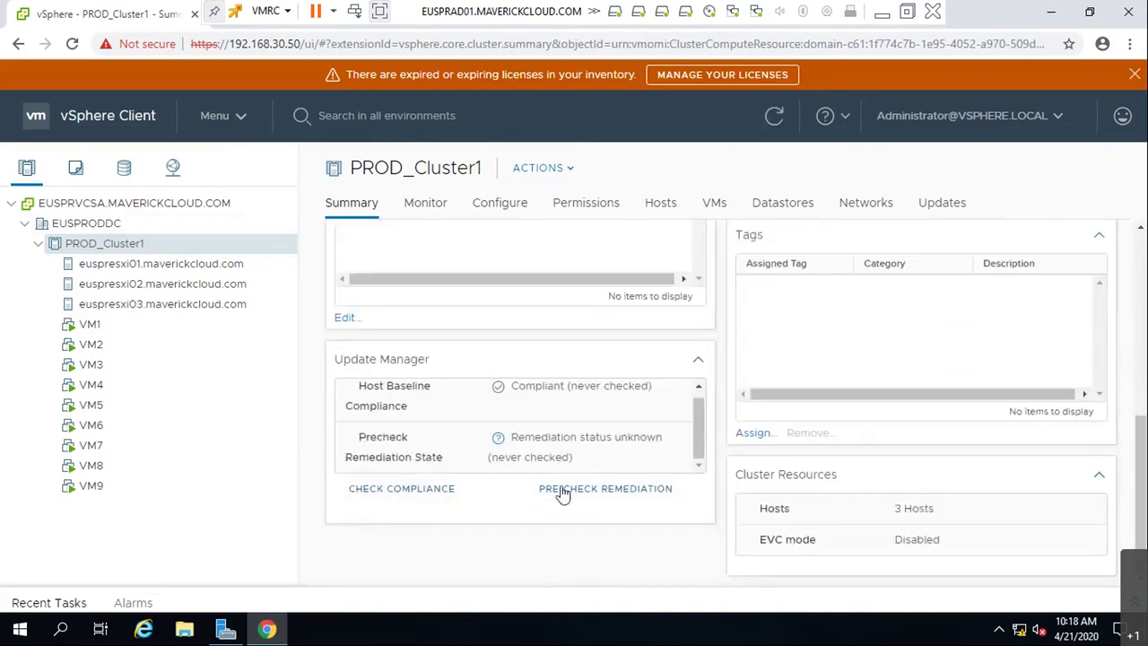
pyautogui.scroll(3, 561, 494)
pyautogui.scroll(-2, 563, 448)
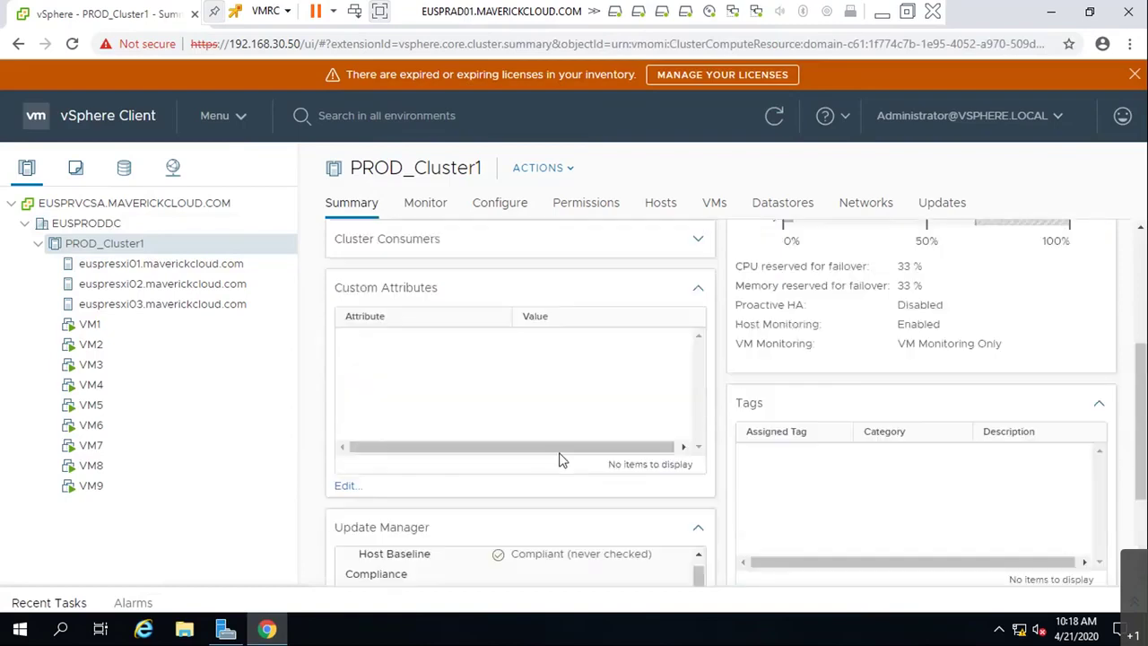
pyautogui.scroll(-1, 625, 500)
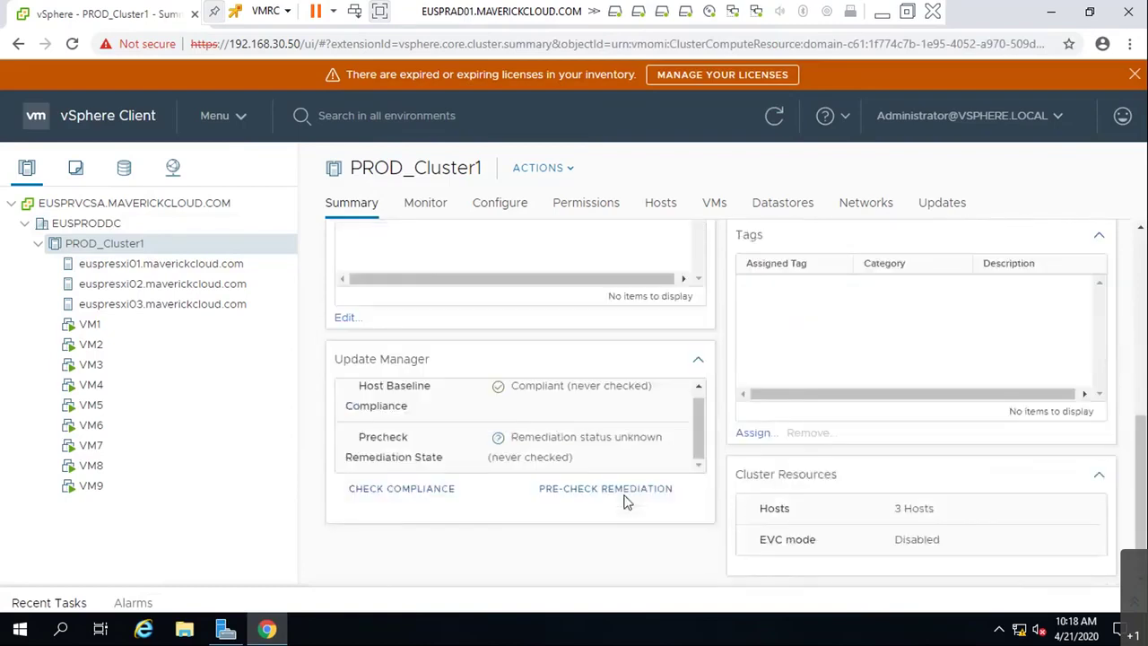
# Expand the Cluster Consumers card in the cluster summary and examine its resource pools, vApps and virtual machines.
pyautogui.scroll(3, 625, 502)
pyautogui.scroll(1, 595, 436)
pyautogui.scroll(1, 544, 466)
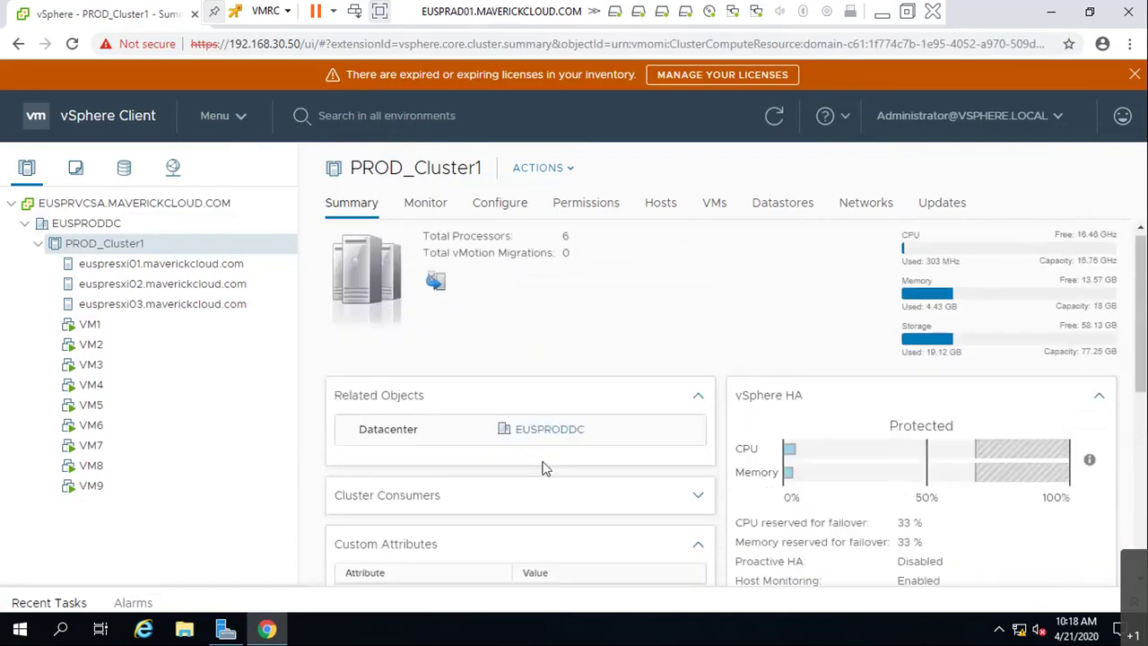
pyautogui.click(630, 495)
pyautogui.scroll(-3, 632, 491)
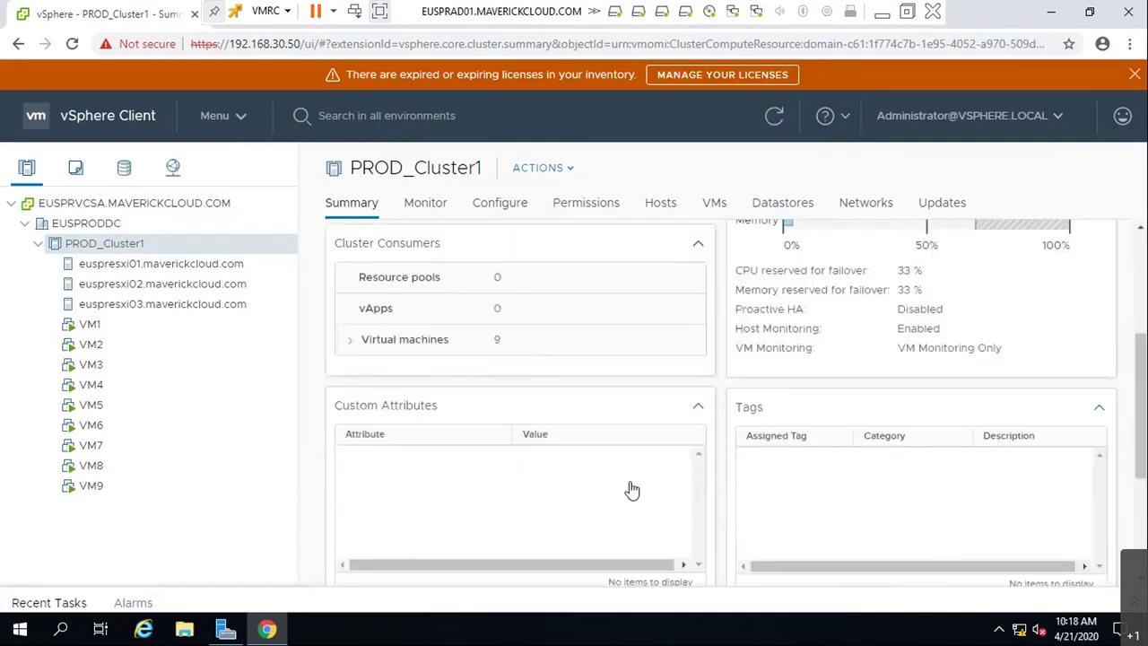
pyautogui.scroll(3, 632, 490)
# Look through PROD_Cluster1's vSphere Availability, Quickstart, General and Licensing configuration pages.
pyautogui.click(494, 204)
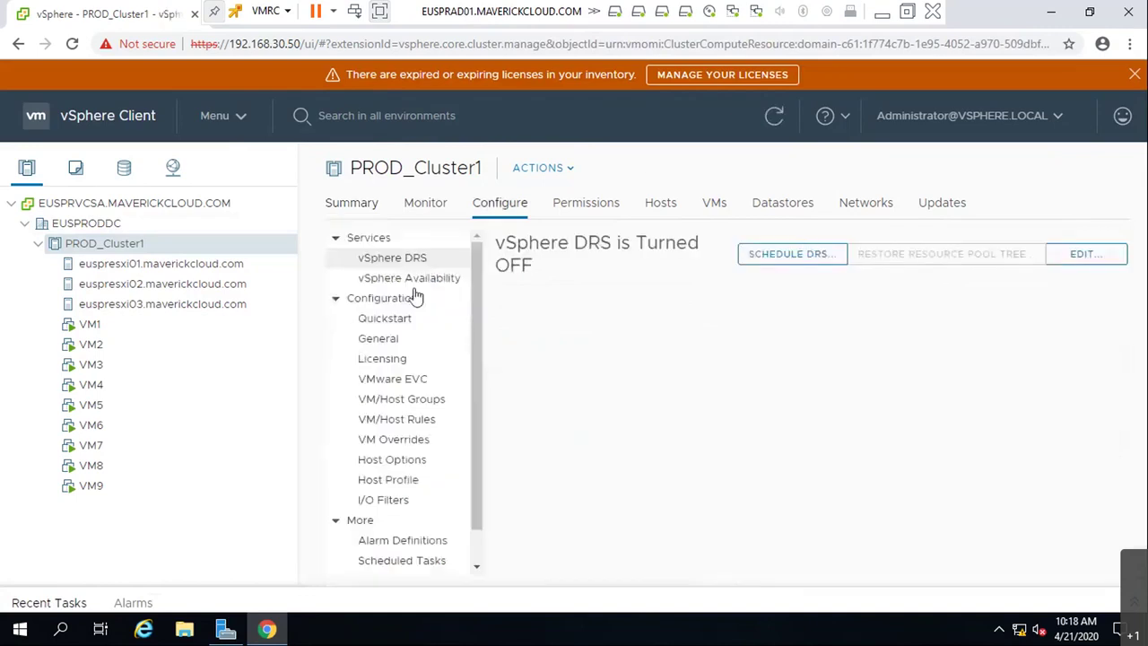
pyautogui.click(417, 280)
pyautogui.click(403, 321)
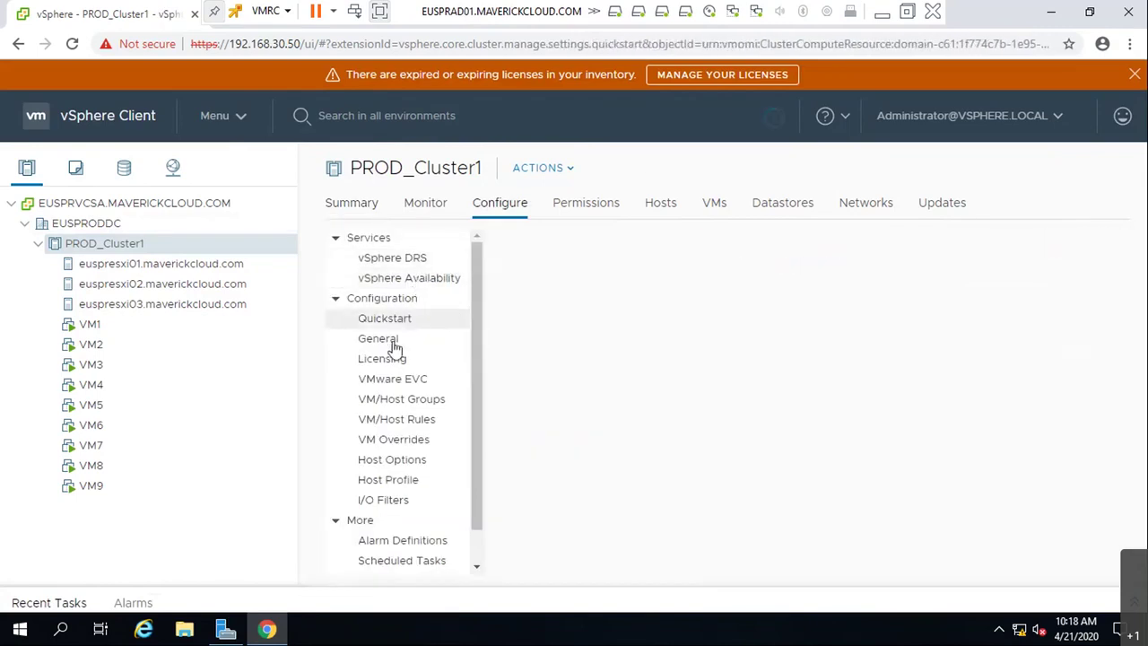
pyautogui.click(395, 346)
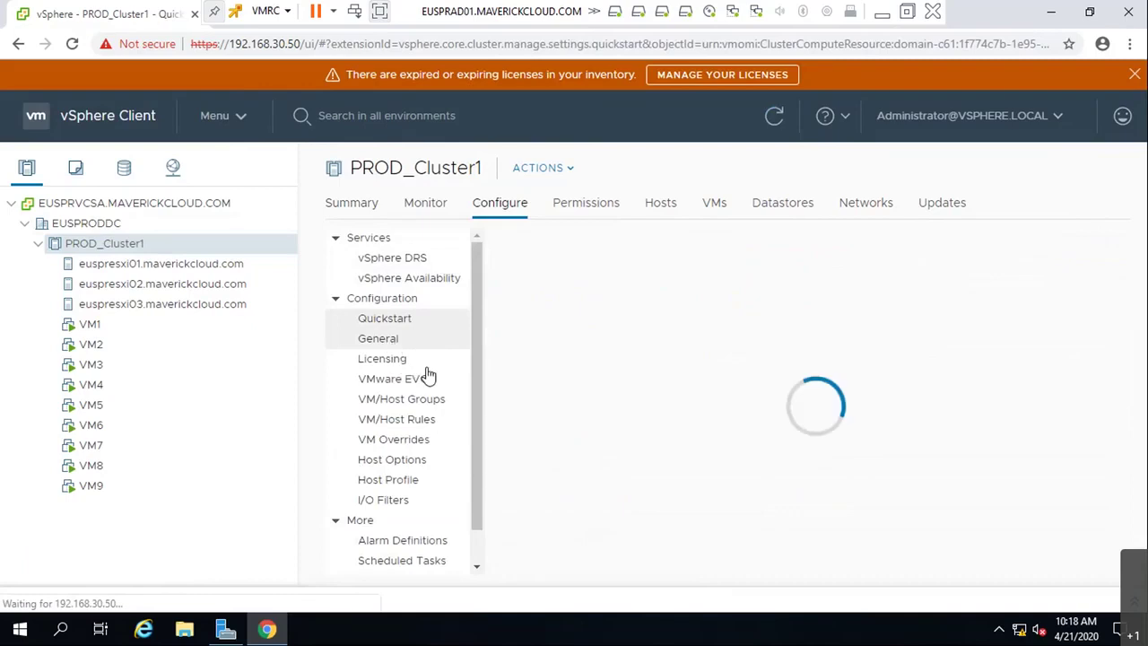
pyautogui.click(411, 359)
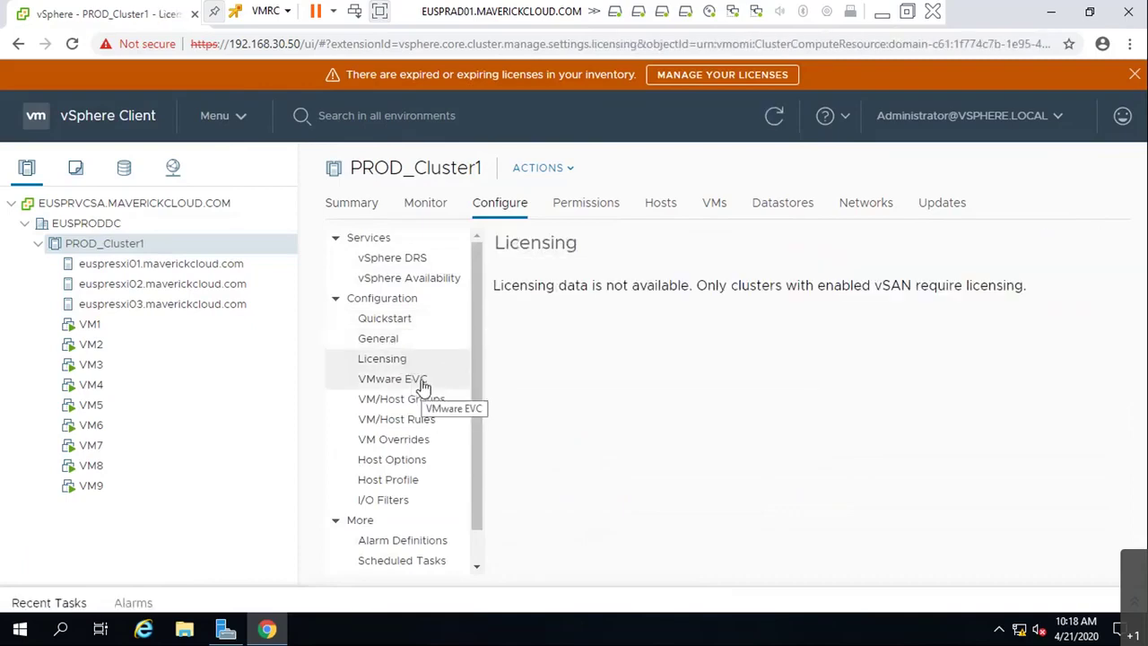
# Look through PROD_Cluster1's VMware EVC, Alarm Definitions and vSAN Services configuration pages.
pyautogui.click(423, 381)
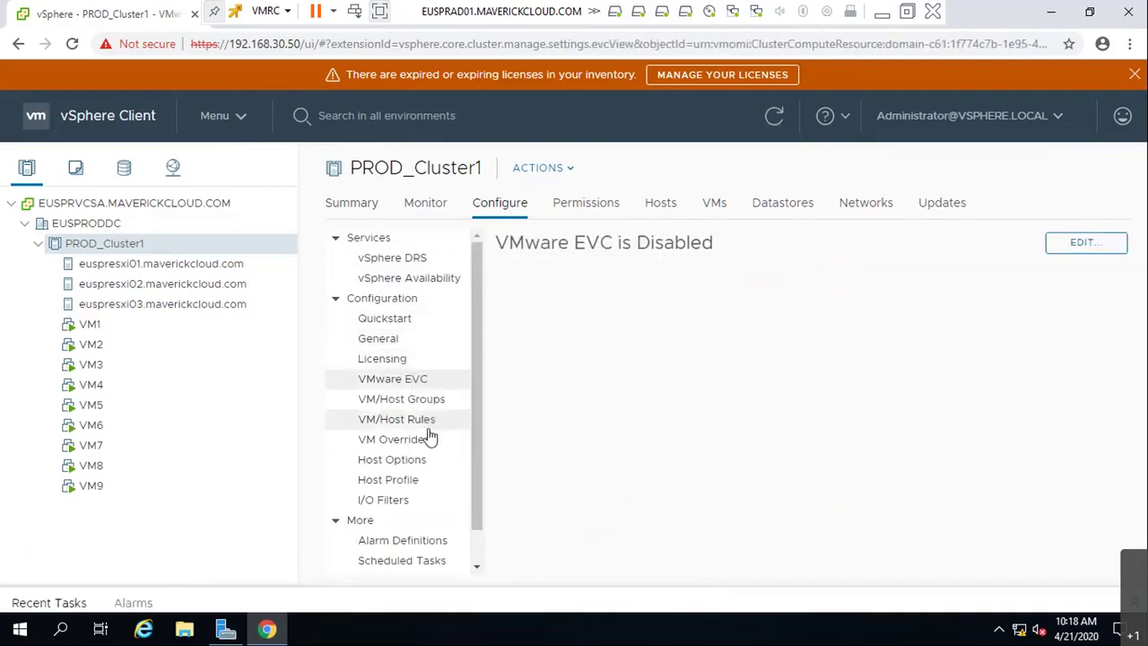
pyautogui.scroll(-1, 430, 455)
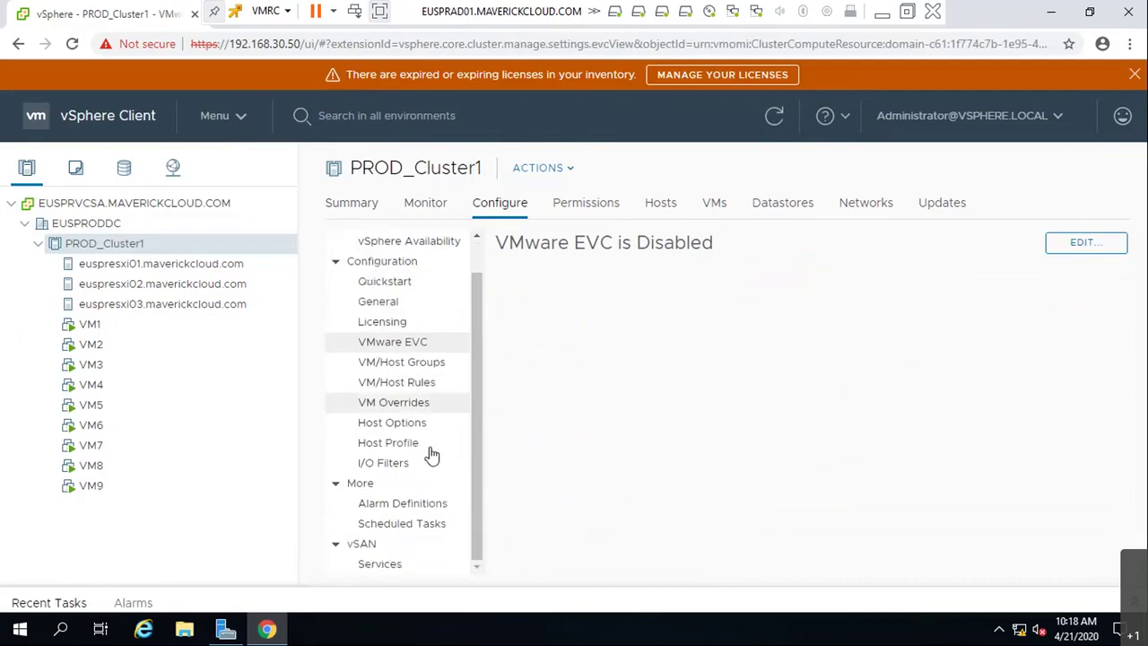
pyautogui.click(408, 504)
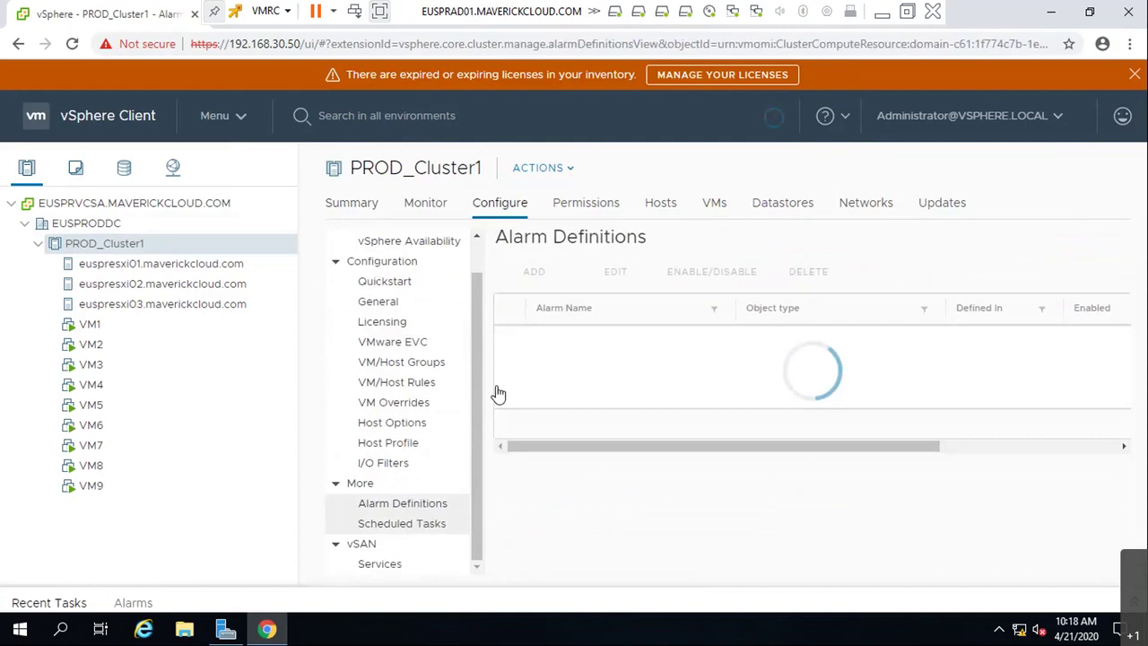
pyautogui.scroll(1, 371, 296)
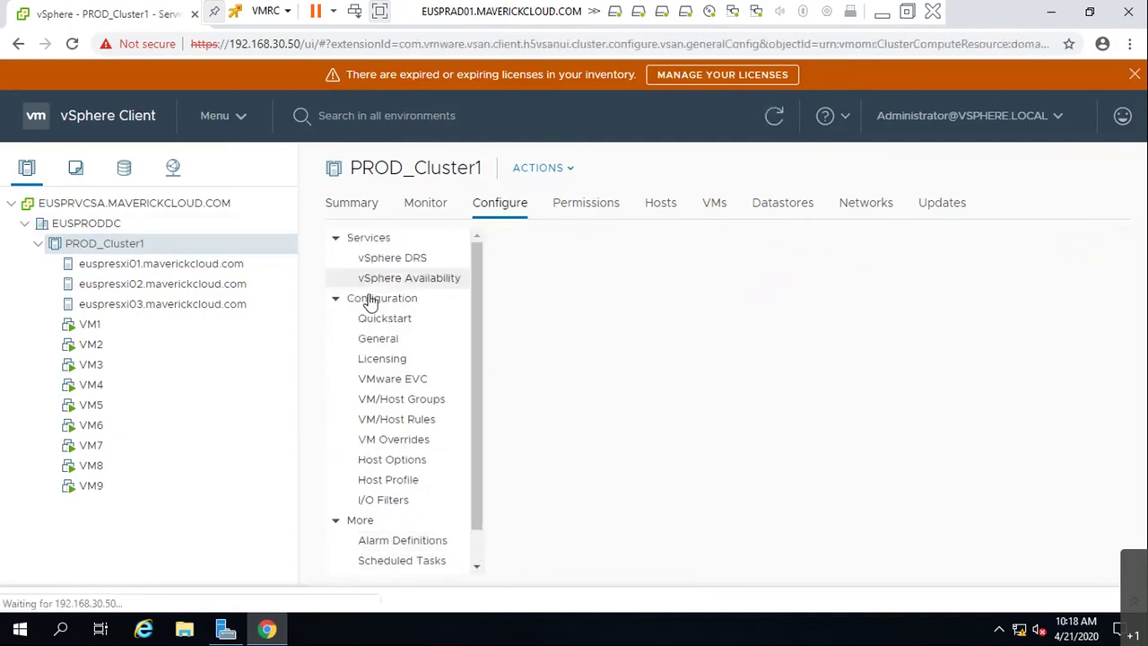
# Open PROD_Cluster1's vSphere HA settings for editing and examine the admission control options, including the performance degradation VMs tolerate.
pyautogui.click(451, 281)
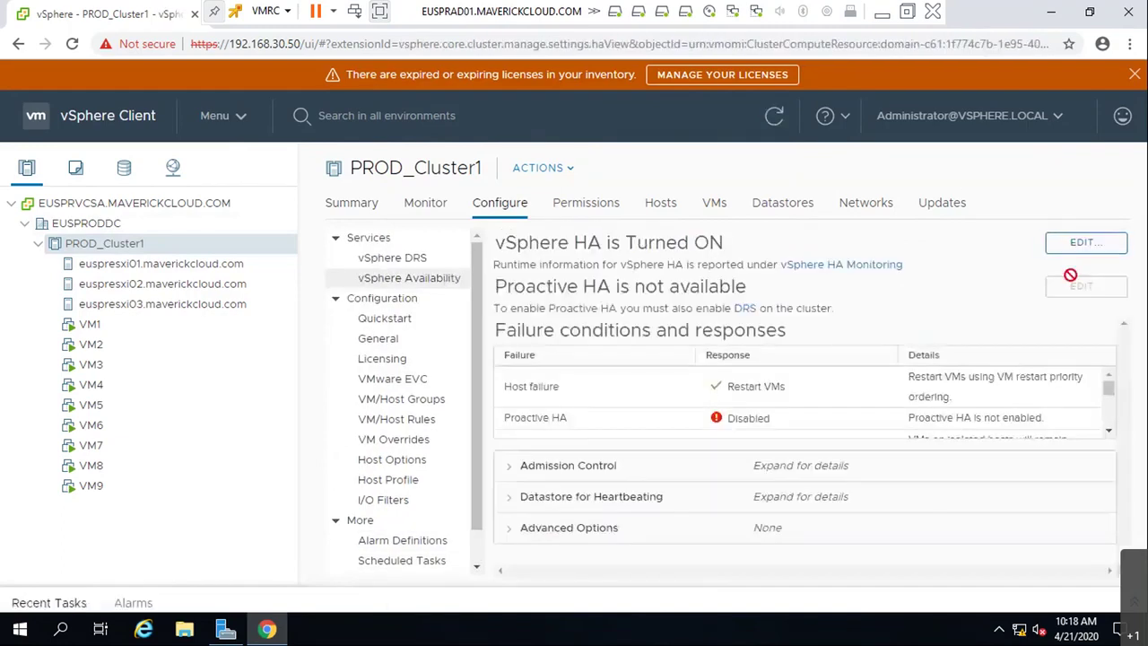
pyautogui.click(1082, 256)
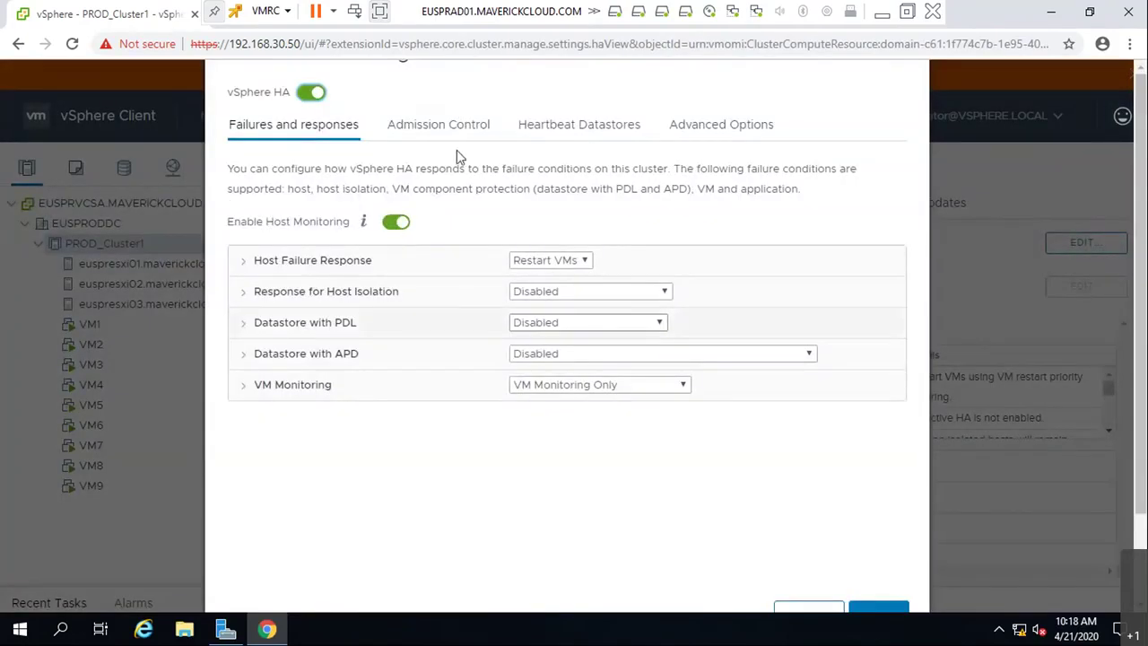
pyautogui.click(461, 128)
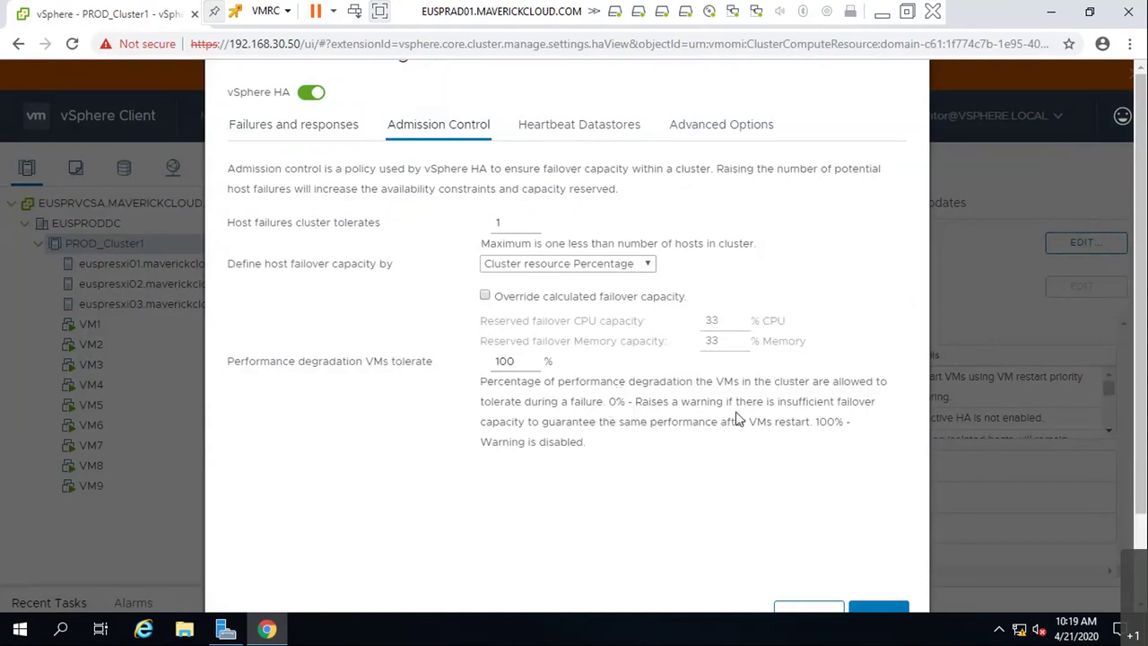
pyautogui.moveTo(539, 422); pyautogui.dragTo(846, 456)
pyautogui.click(647, 466)
# Define the host failover capacity by Slot Policy (powered-on VMs) and highlight the description of covering all powered-on virtual machines.
pyautogui.click(583, 265)
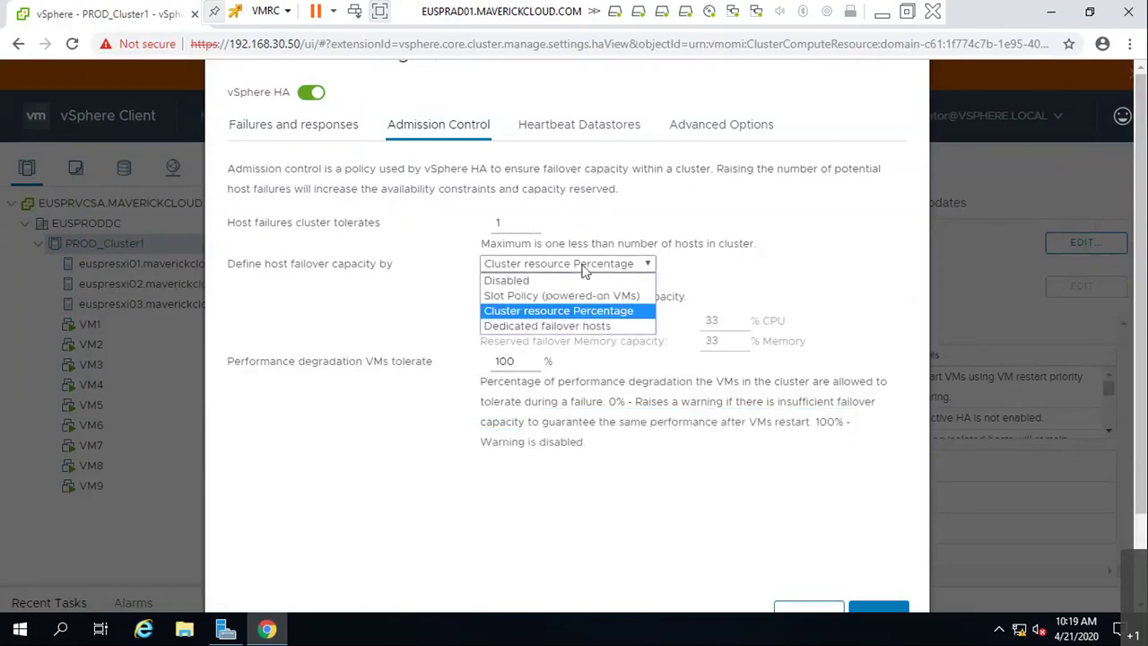
pyautogui.click(544, 296)
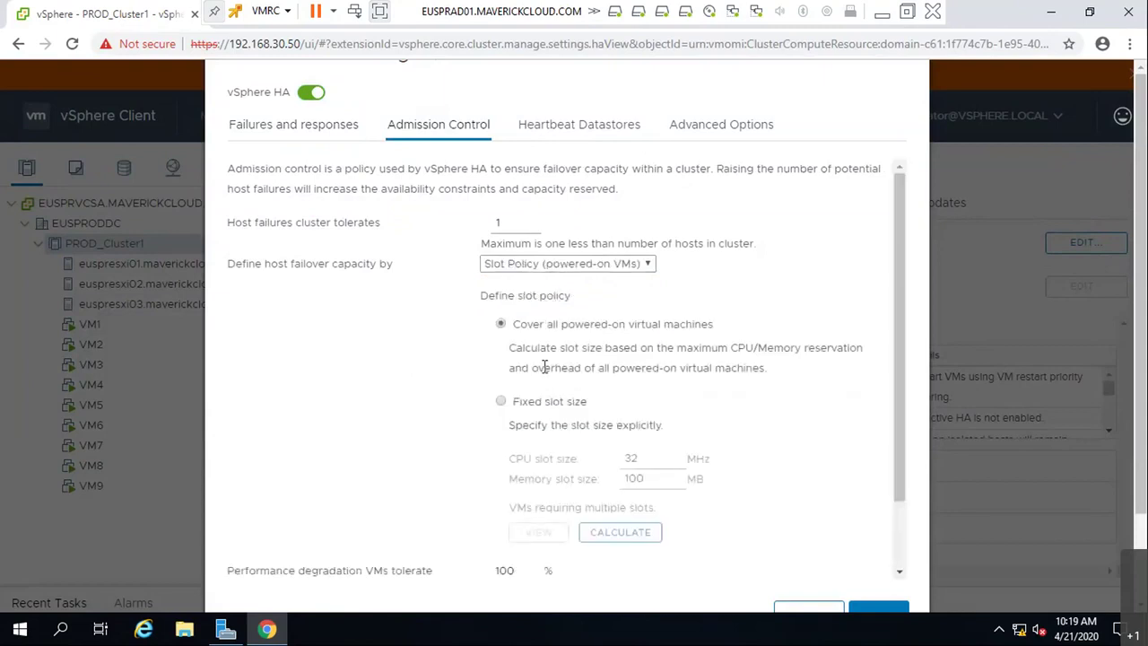
pyautogui.moveTo(508, 349); pyautogui.dragTo(813, 378)
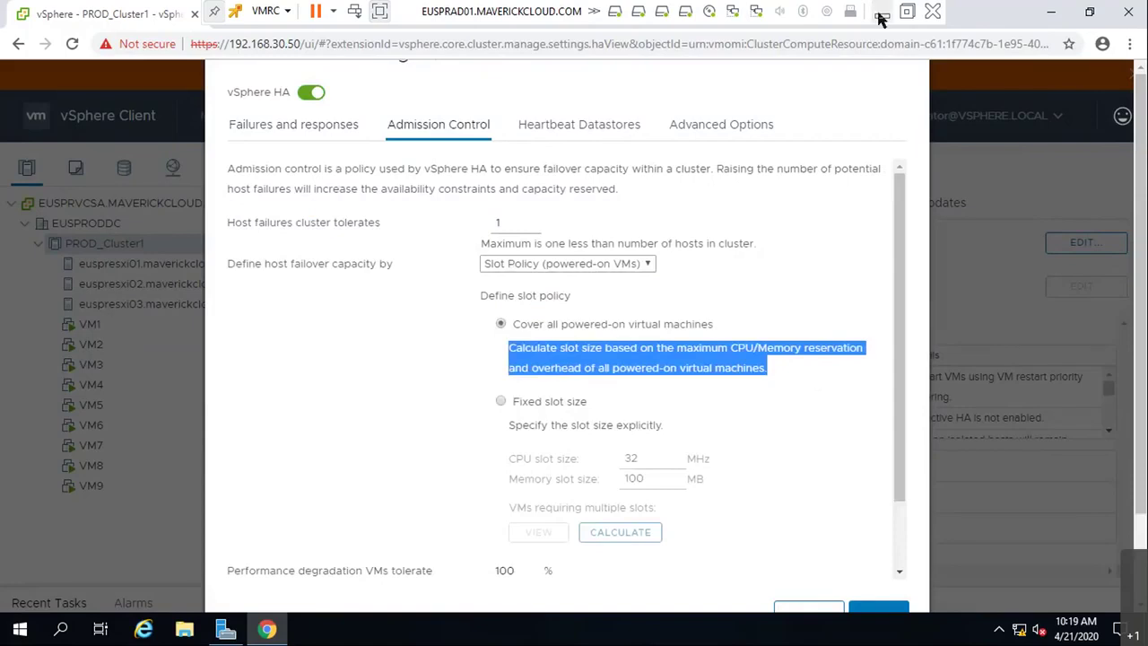
# Leave the remote session for the local Chrome browser and search Google in a new tab for "vmware ha slot size explained".
pyautogui.click(879, 15)
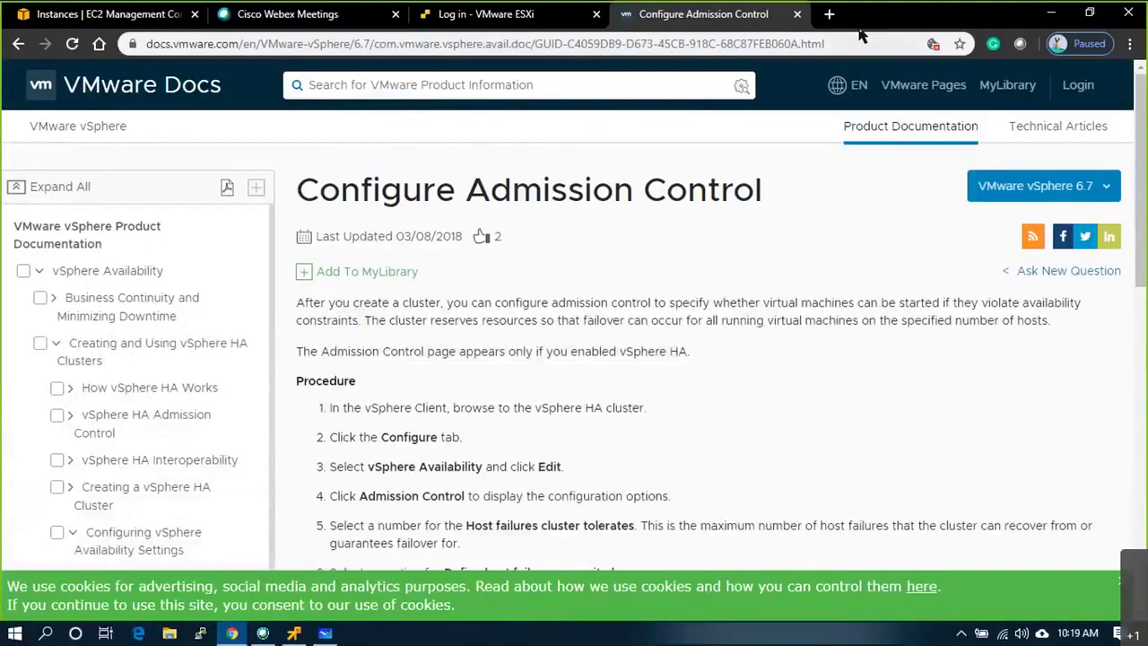
pyautogui.click(830, 15)
pyautogui.write('v')
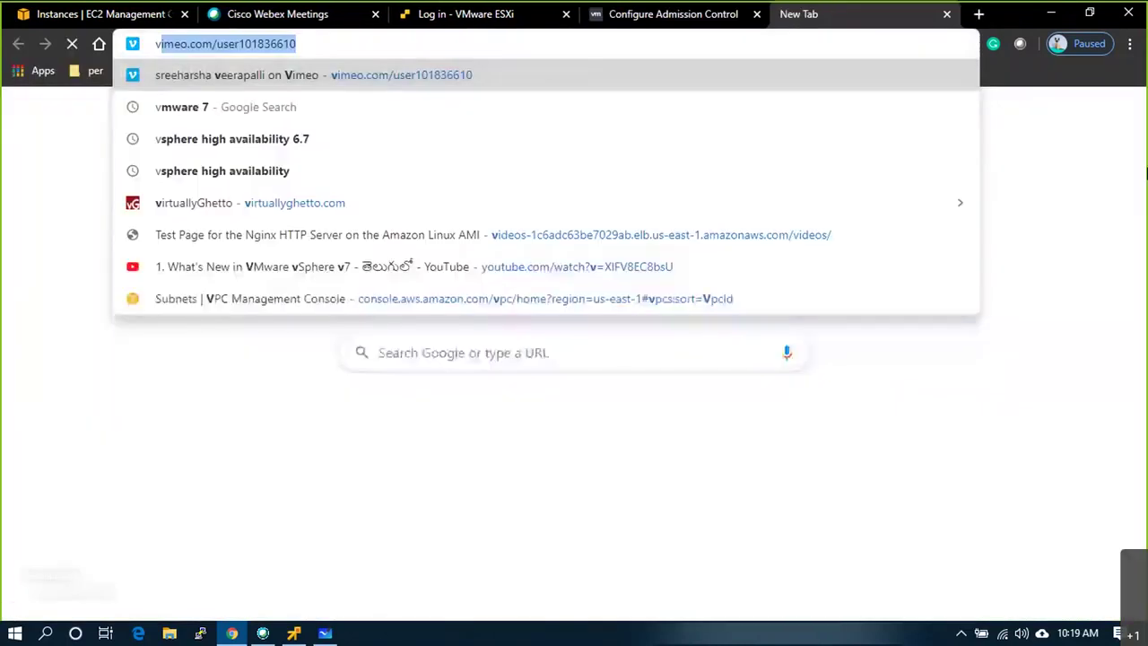
pyautogui.write('measr')
pyautogui.press('BackSpace')
pyautogui.press('BackSpace')
pyautogui.press('BackSpace')
pyautogui.press('BackSpace')
pyautogui.write('waer')
pyautogui.press('BackSpace')
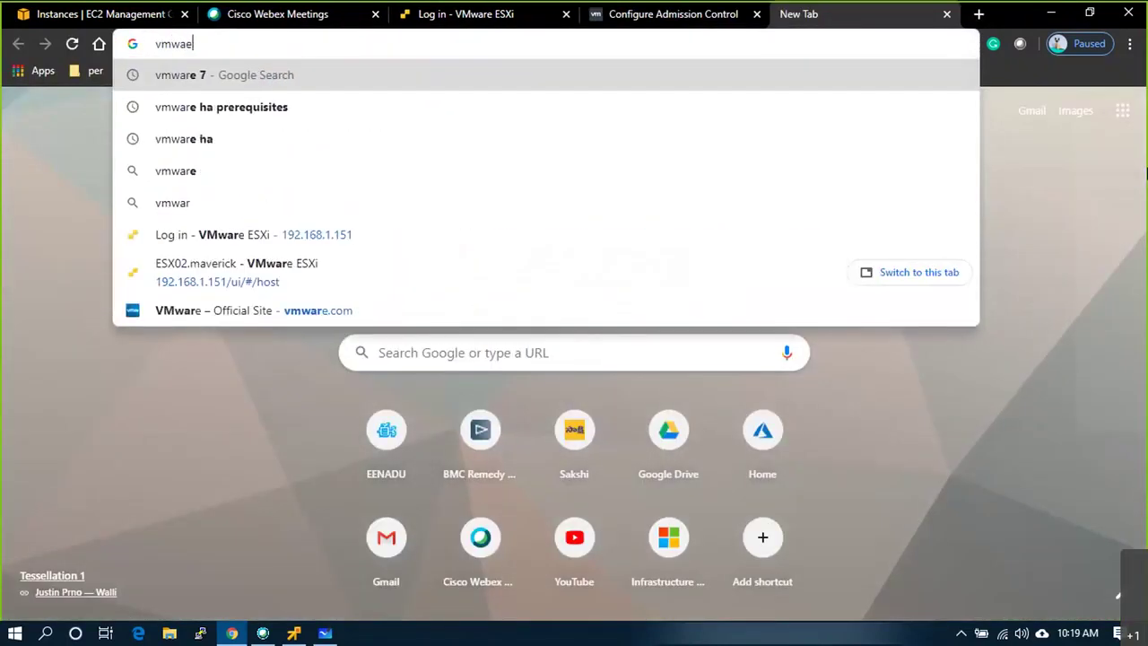
pyautogui.press('BackSpace')
pyautogui.write('re ha sl')
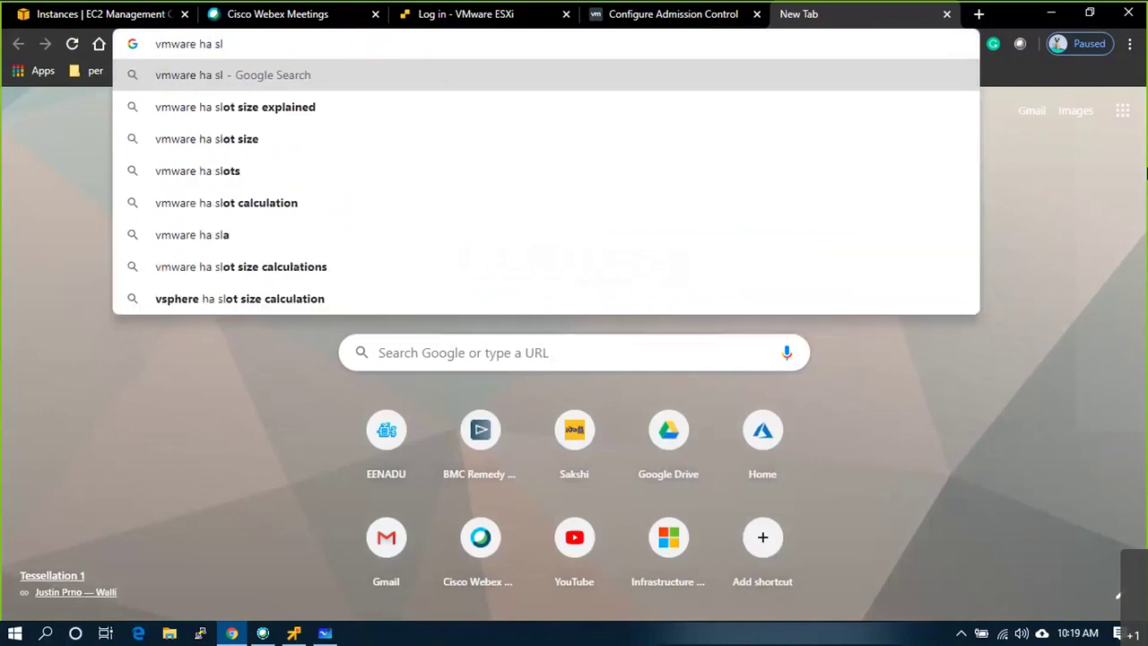
pyautogui.press('Down')
pyautogui.press('Return')
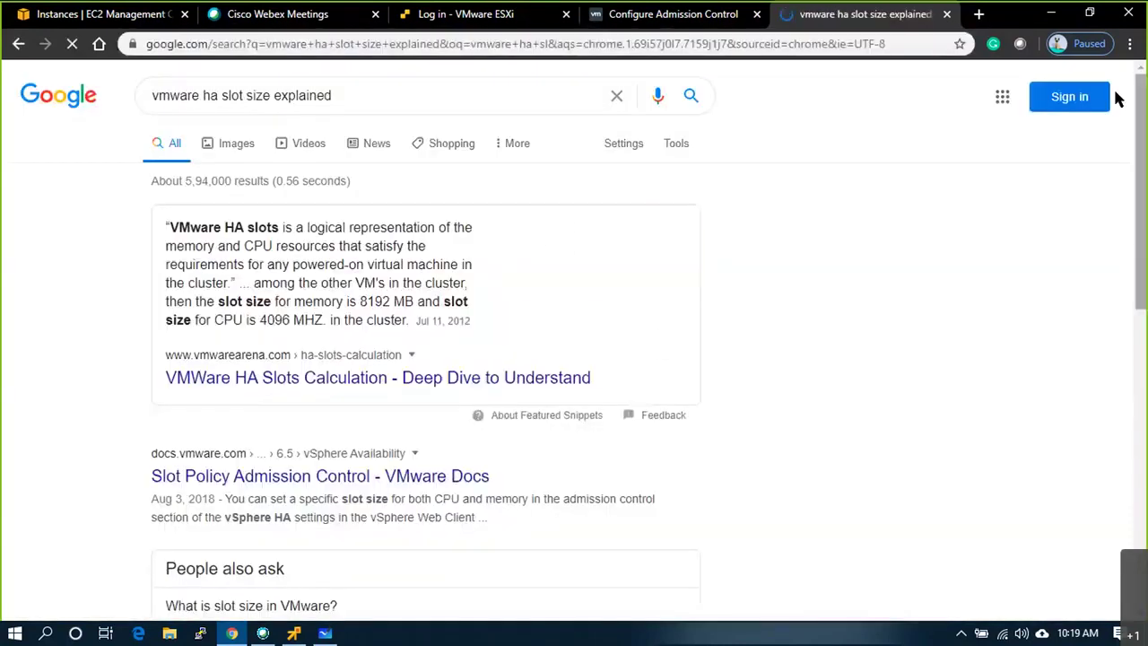
# Open the "VMWare HA Slots Calculation - Deep Dive to Understand" article, dismiss the e-book pop-up, and read the slot definition and calculation example.
pyautogui.click(448, 376)
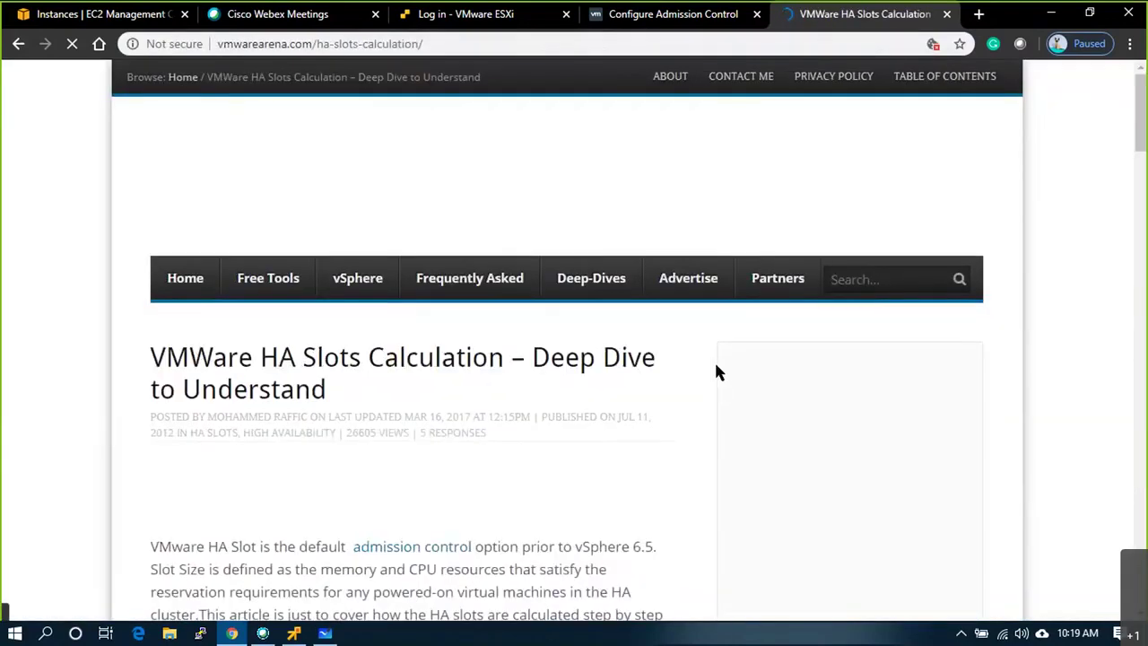
pyautogui.scroll(-3, 708, 350)
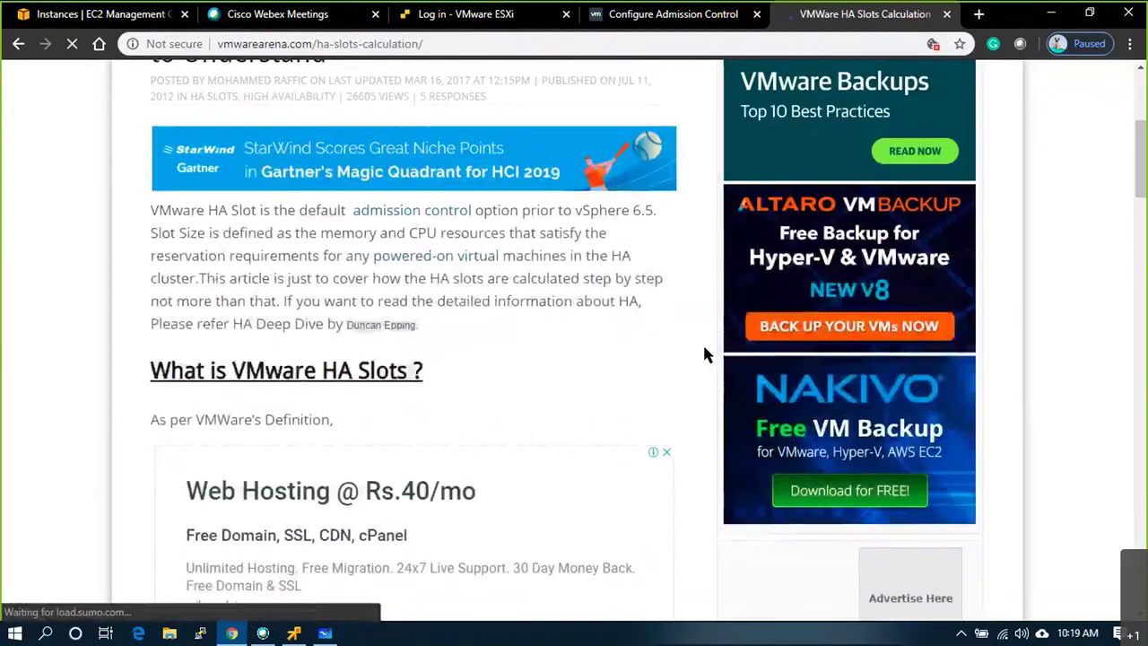
pyautogui.scroll(-3, 704, 355)
pyautogui.scroll(3, 703, 354)
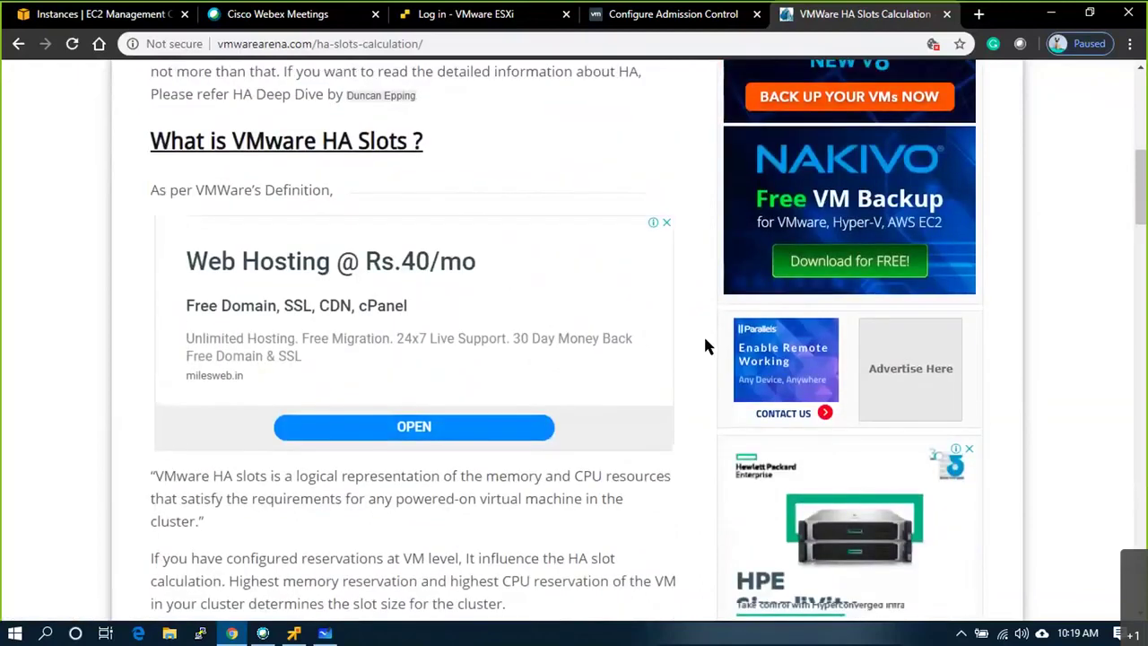
pyautogui.scroll(-3, 576, 373)
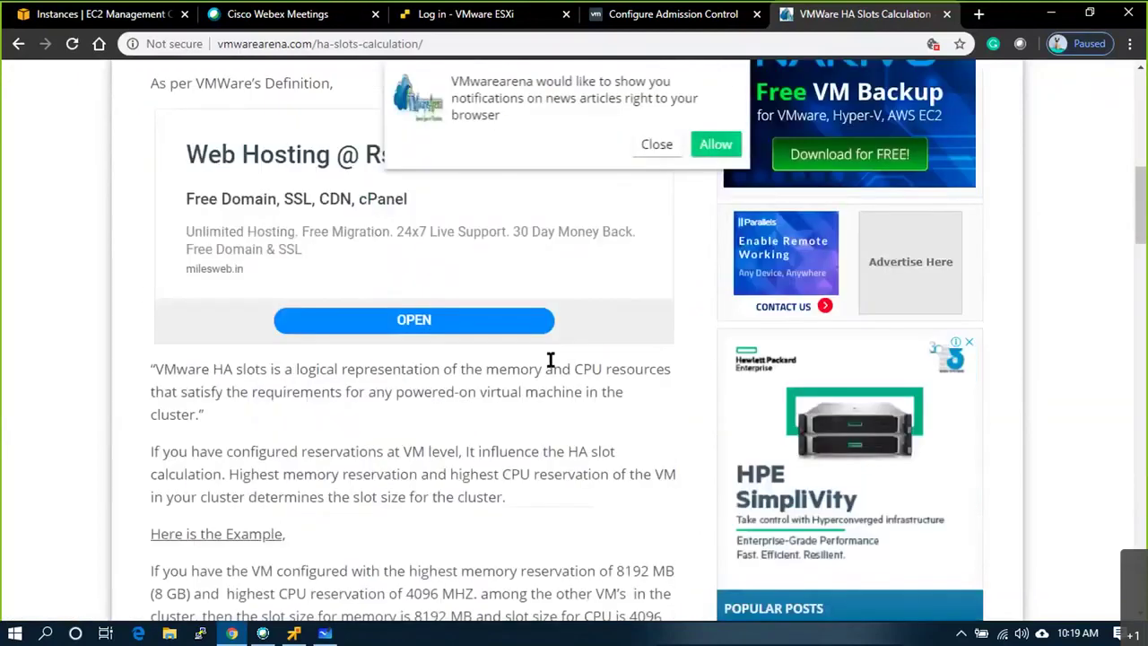
pyautogui.scroll(3, 139, 287)
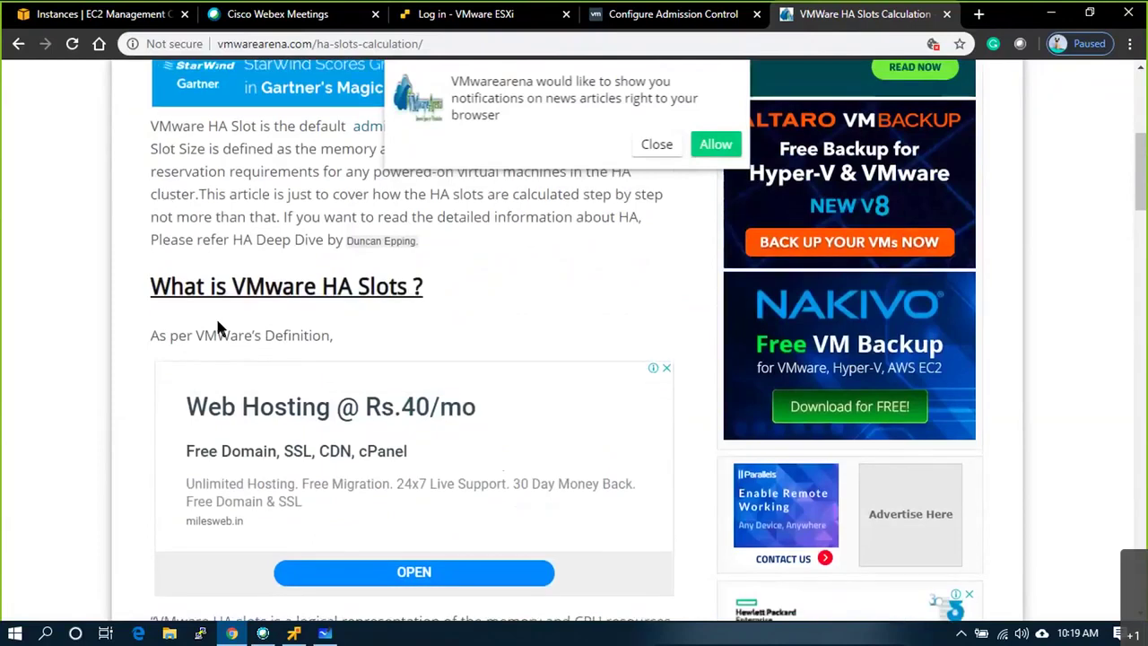
pyautogui.scroll(-3, 195, 359)
pyautogui.moveTo(164, 370); pyautogui.dragTo(354, 372)
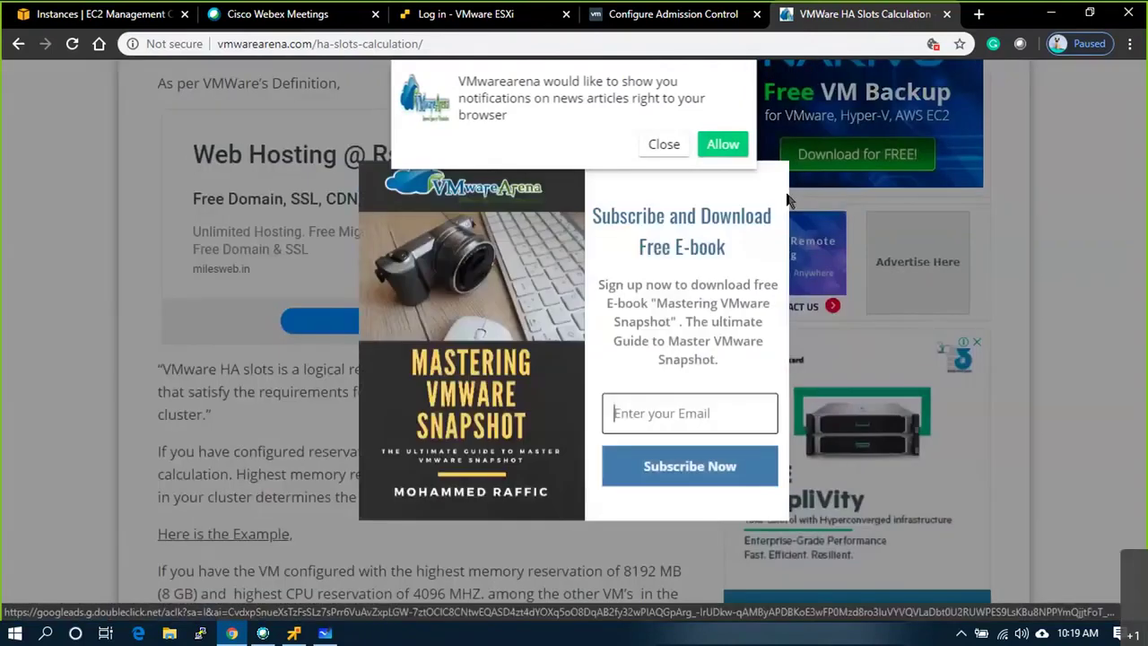
pyautogui.click(779, 515)
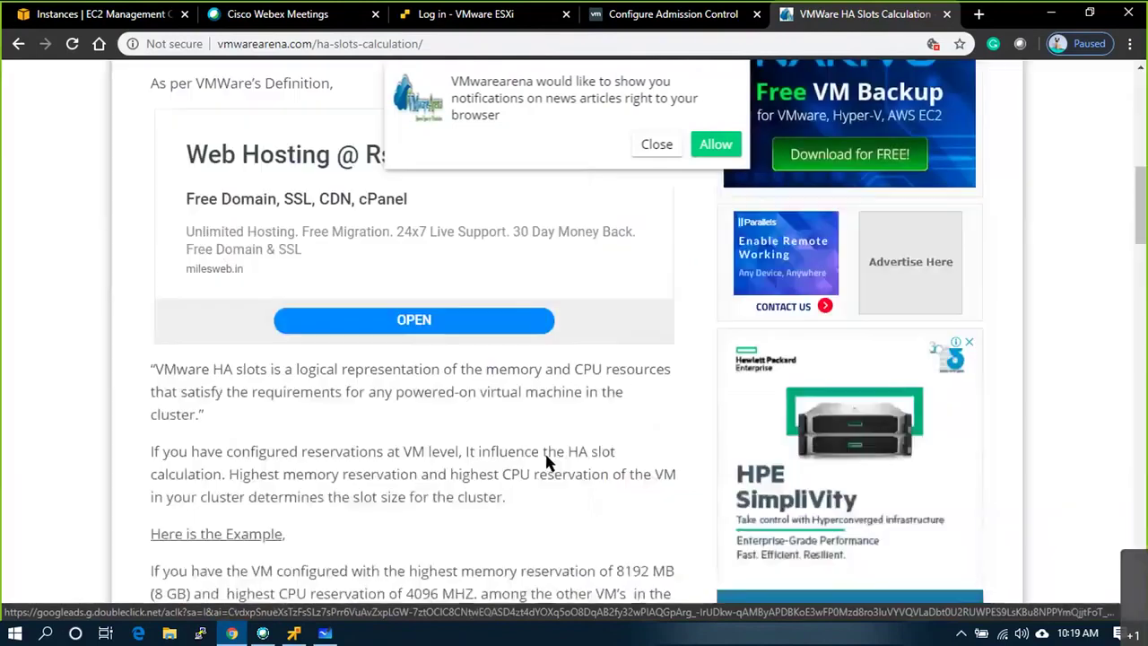
pyautogui.moveTo(404, 370); pyautogui.dragTo(592, 429)
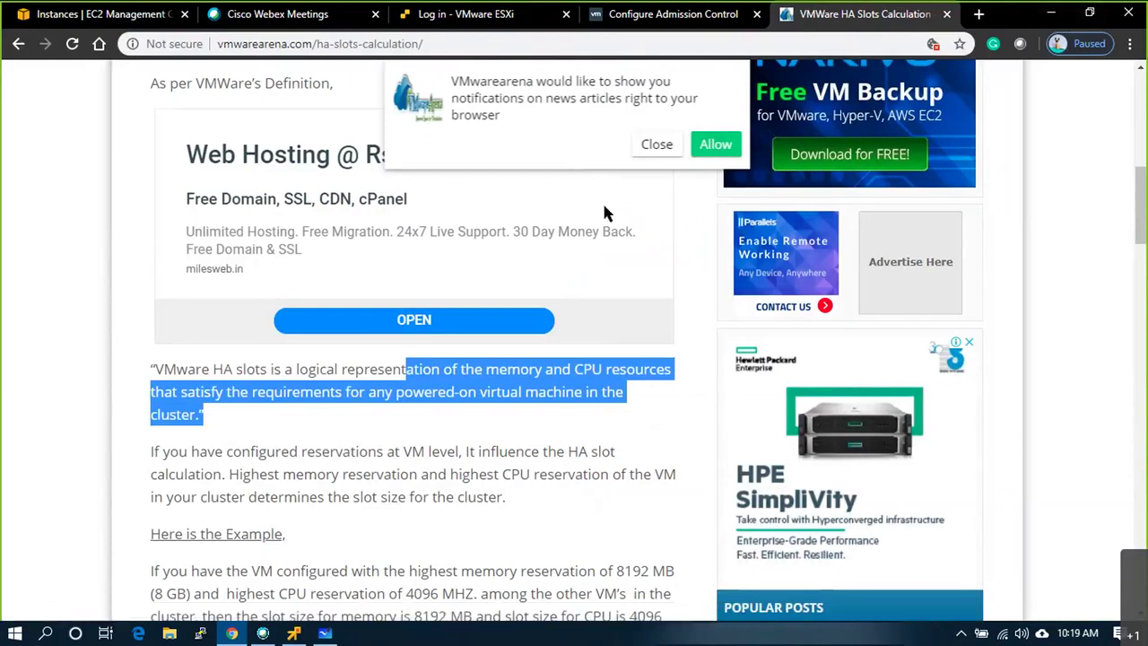
pyautogui.scroll(-3, 400, 346)
pyautogui.scroll(-12, 399, 346)
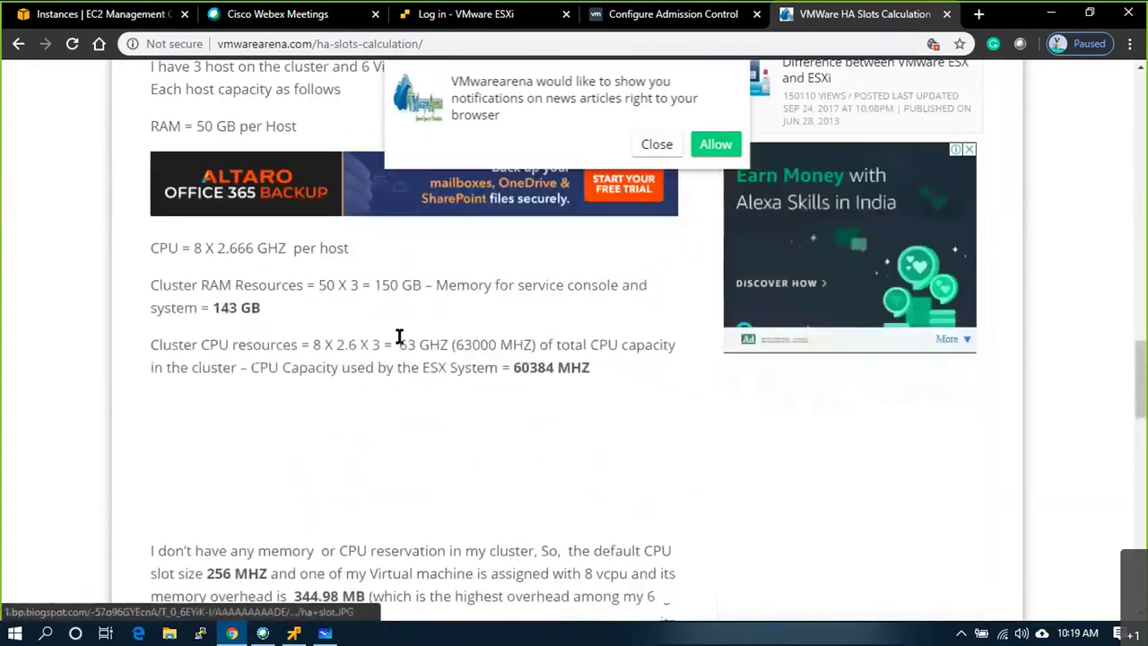
pyautogui.scroll(-12, 400, 343)
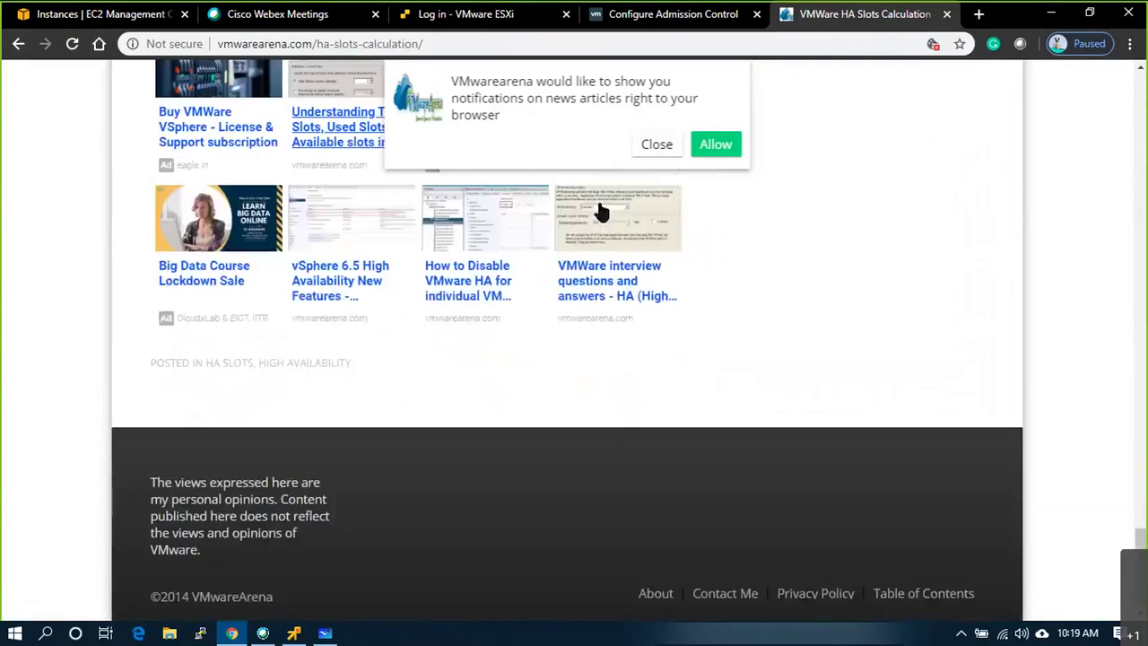
# Switch to Microsoft Whiteboard and clear the admission control sketch from the canvas.
pyautogui.click(1054, 15)
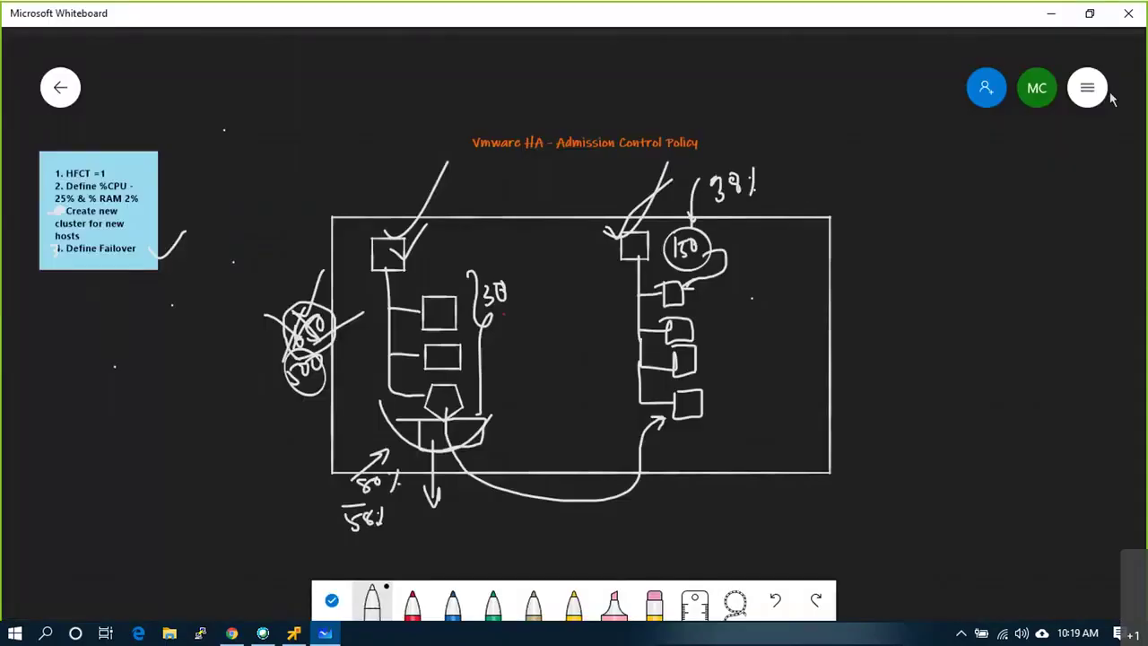
pyautogui.click(1076, 100)
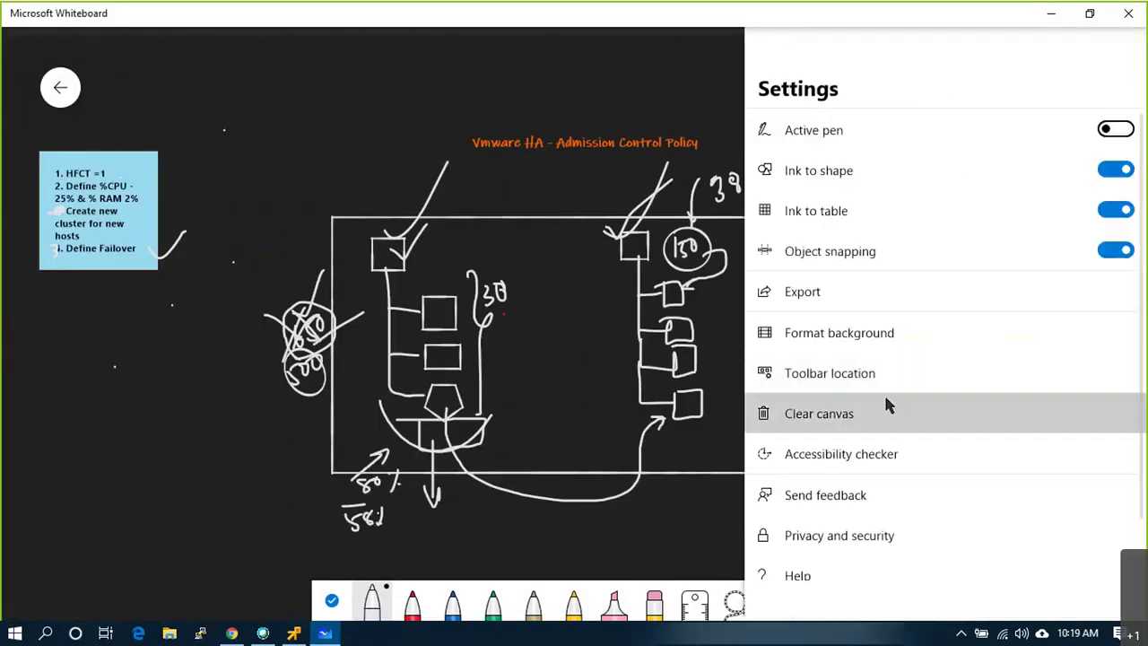
pyautogui.click(886, 406)
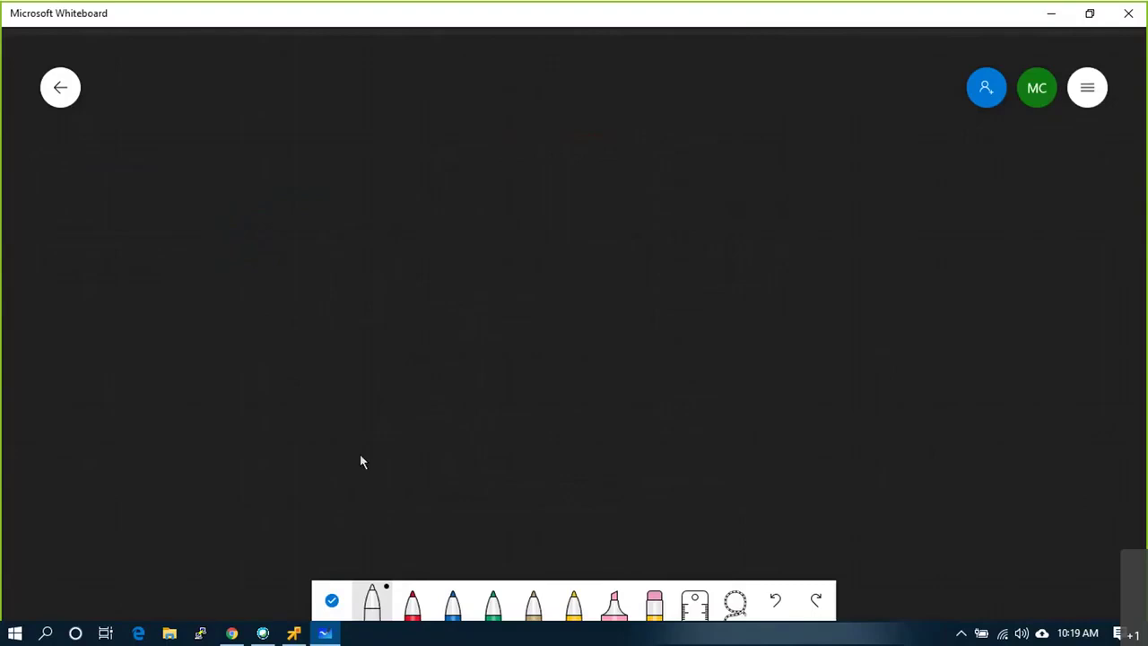
# Draw three tall rectangles side by side with the white pen to represent the cluster hosts.
pyautogui.click(373, 590)
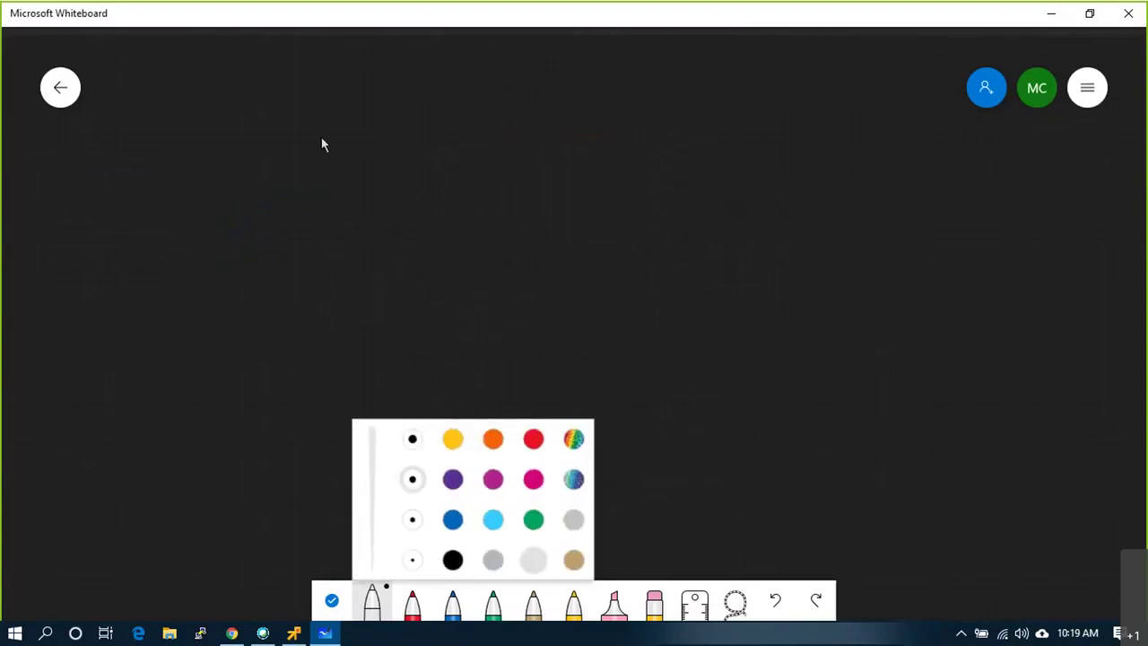
pyautogui.click(297, 171)
pyautogui.moveTo(300, 137)
pyautogui.mouseDown()
pyautogui.moveTo(389, 339)
pyautogui.moveTo(410, 128)
pyautogui.moveTo(301, 139)
pyautogui.mouseUp()
pyautogui.moveTo(520, 122)
pyautogui.mouseDown()
pyautogui.moveTo(523, 230)
pyautogui.moveTo(615, 346)
pyautogui.moveTo(650, 194)
pyautogui.moveTo(545, 124)
pyautogui.moveTo(525, 124)
pyautogui.mouseUp()
pyautogui.moveTo(720, 115)
pyautogui.mouseDown()
pyautogui.moveTo(722, 341)
pyautogui.moveTo(858, 256)
pyautogui.moveTo(797, 128)
pyautogui.moveTo(730, 117)
pyautogui.mouseUp()
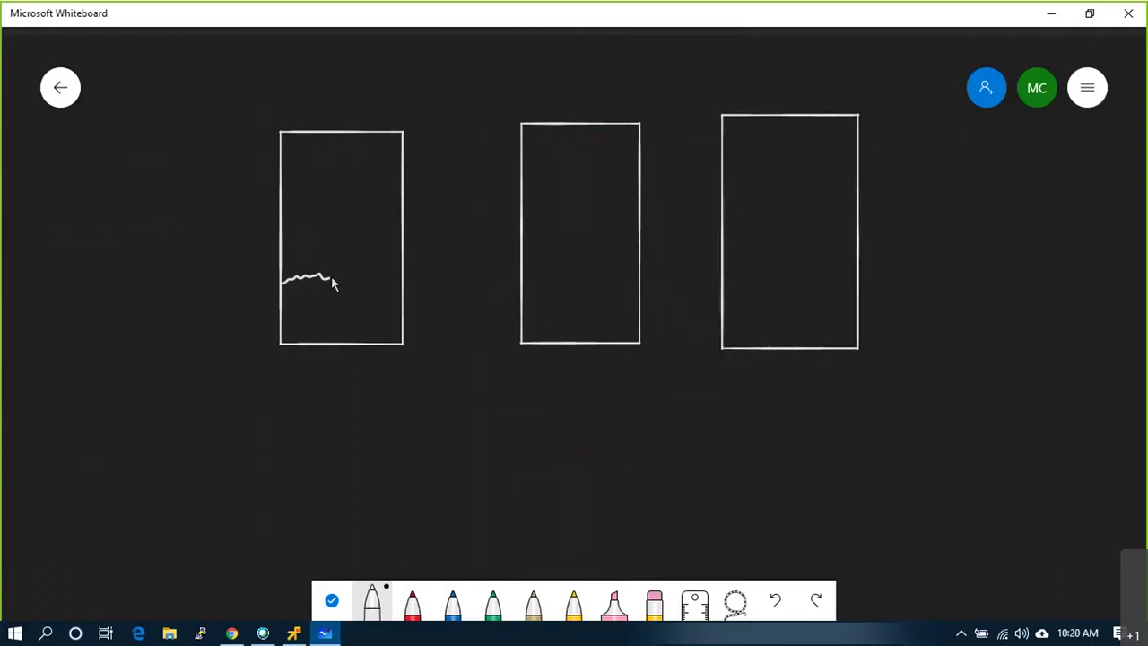
# Draw a wavy line across the lower part of each host rectangle, and add 10 and an arrow beside the first one.
pyautogui.moveTo(371, 281); pyautogui.dragTo(397, 273)
pyautogui.moveTo(530, 282); pyautogui.dragTo(639, 292)
pyautogui.moveTo(724, 288)
pyautogui.mouseDown()
pyautogui.moveTo(761, 296)
pyautogui.moveTo(849, 270)
pyautogui.mouseUp()
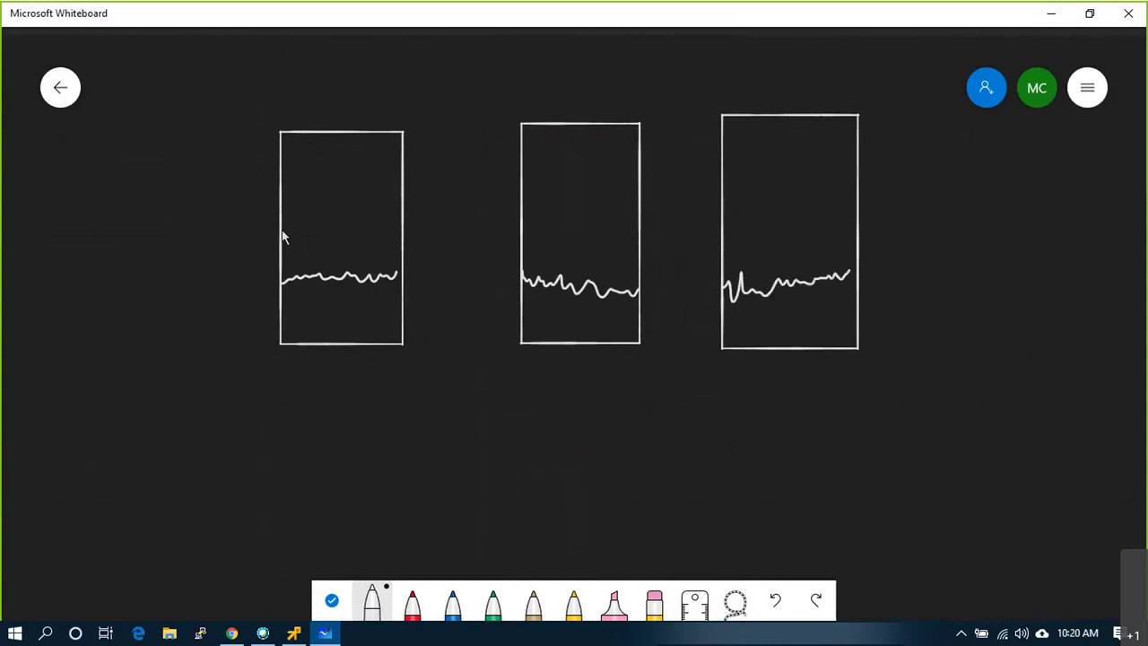
pyautogui.moveTo(234, 239)
pyautogui.mouseDown()
pyautogui.moveTo(247, 238)
pyautogui.moveTo(243, 247)
pyautogui.mouseUp()
pyautogui.moveTo(245, 192); pyautogui.dragTo(247, 205)
pyautogui.moveTo(242, 191); pyautogui.dragTo(252, 197)
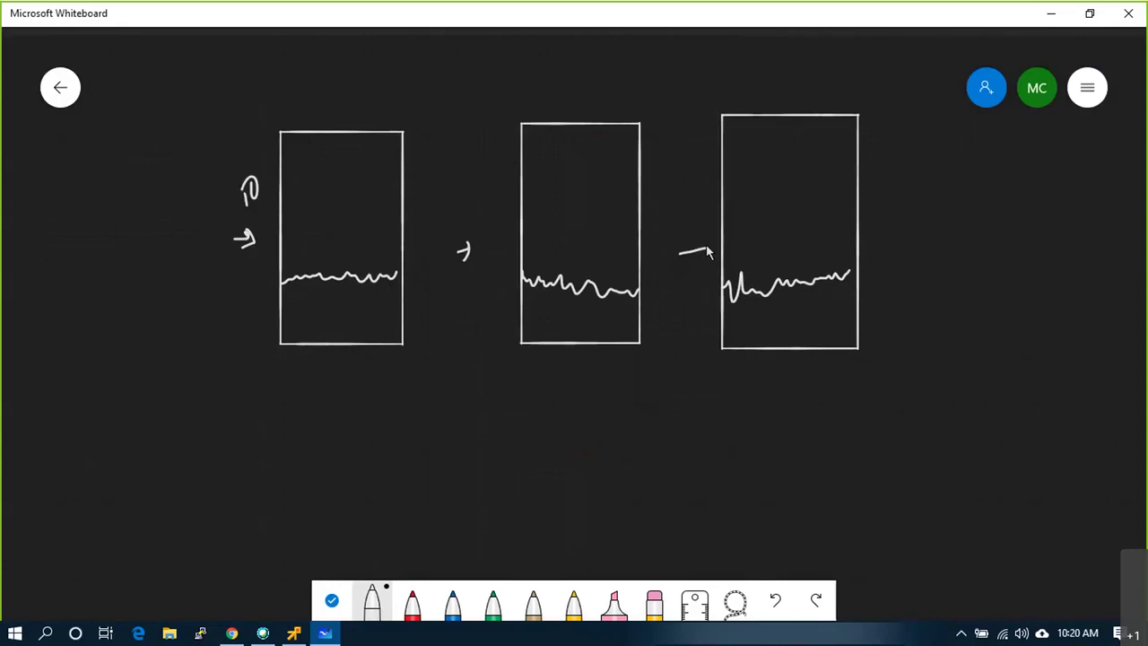
# Bracket the three hosts together and write the calculation 30 = 10/3 with 3 underneath beside the bracket.
pyautogui.moveTo(897, 93); pyautogui.dragTo(886, 354)
pyautogui.moveTo(976, 182)
pyautogui.mouseDown()
pyautogui.moveTo(986, 198)
pyautogui.moveTo(975, 202)
pyautogui.mouseUp()
pyautogui.moveTo(990, 180)
pyautogui.mouseDown()
pyautogui.moveTo(1000, 171)
pyautogui.moveTo(992, 202)
pyautogui.mouseUp()
pyautogui.moveTo(973, 216); pyautogui.dragTo(1051, 176)
pyautogui.moveTo(1040, 189); pyautogui.dragTo(1057, 182)
pyautogui.moveTo(1065, 161)
pyautogui.mouseDown()
pyautogui.moveTo(1062, 230)
pyautogui.moveTo(1085, 156)
pyautogui.moveTo(1085, 206)
pyautogui.mouseUp()
pyautogui.click(1063, 268)
# Label each host rectangle with 7 in its upper part and 3 in its lower part, and write a circled 21 above the first host.
pyautogui.moveTo(286, 331)
pyautogui.mouseDown()
pyautogui.moveTo(297, 340)
pyautogui.moveTo(284, 347)
pyautogui.mouseUp()
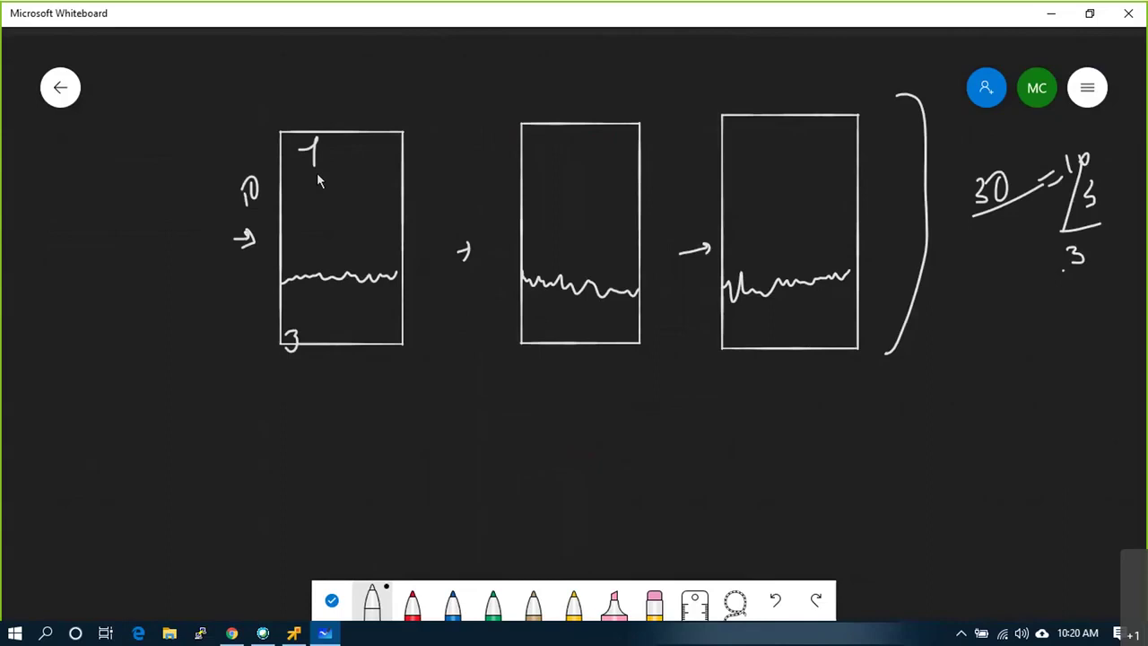
pyautogui.moveTo(530, 144)
pyautogui.mouseDown()
pyautogui.moveTo(543, 135)
pyautogui.moveTo(544, 152)
pyautogui.mouseUp()
pyautogui.moveTo(529, 317); pyautogui.dragTo(527, 341)
pyautogui.moveTo(745, 136); pyautogui.dragTo(743, 164)
pyautogui.moveTo(726, 319); pyautogui.dragTo(724, 343)
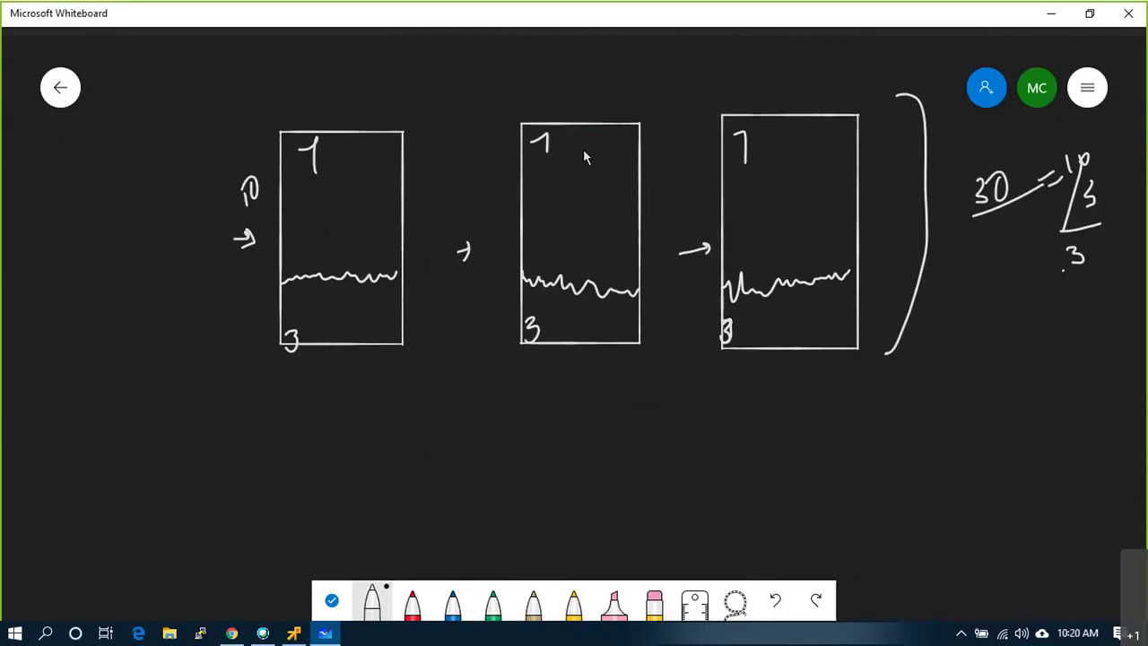
pyautogui.moveTo(158, 96); pyautogui.dragTo(167, 114)
pyautogui.moveTo(149, 70); pyautogui.dragTo(144, 72)
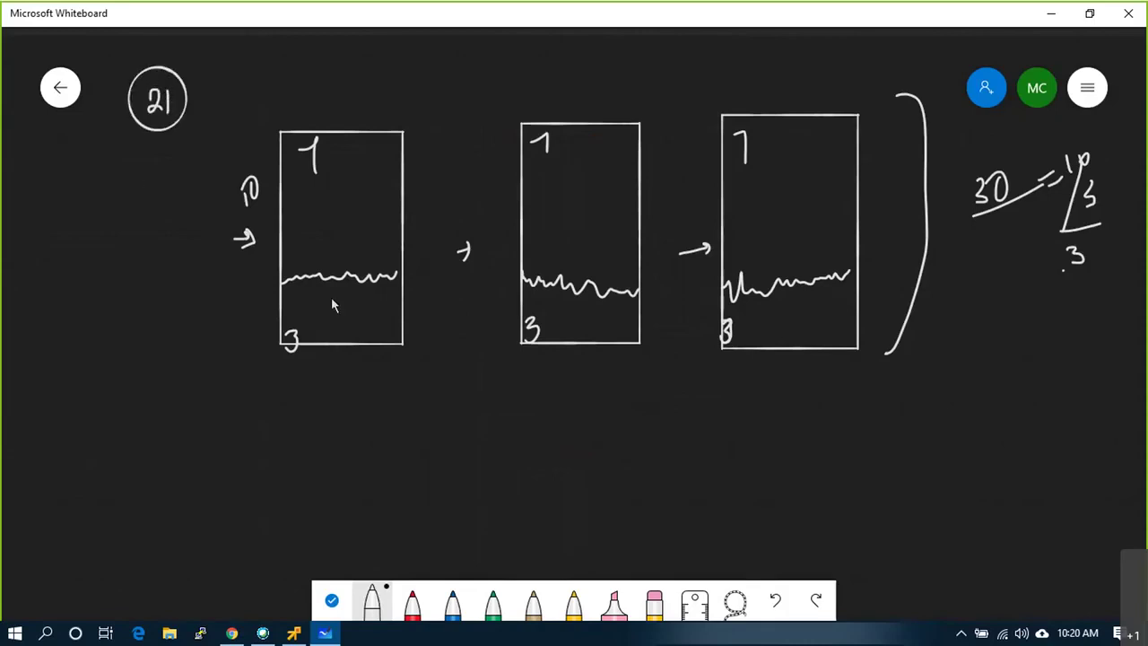
# Change the circled 21 to 20 and write a circled 9 beside the lower part of the first host.
pyautogui.moveTo(166, 90); pyautogui.dragTo(167, 115)
pyautogui.moveTo(194, 325)
pyautogui.mouseDown()
pyautogui.moveTo(199, 350)
pyautogui.moveTo(192, 307)
pyautogui.mouseUp()
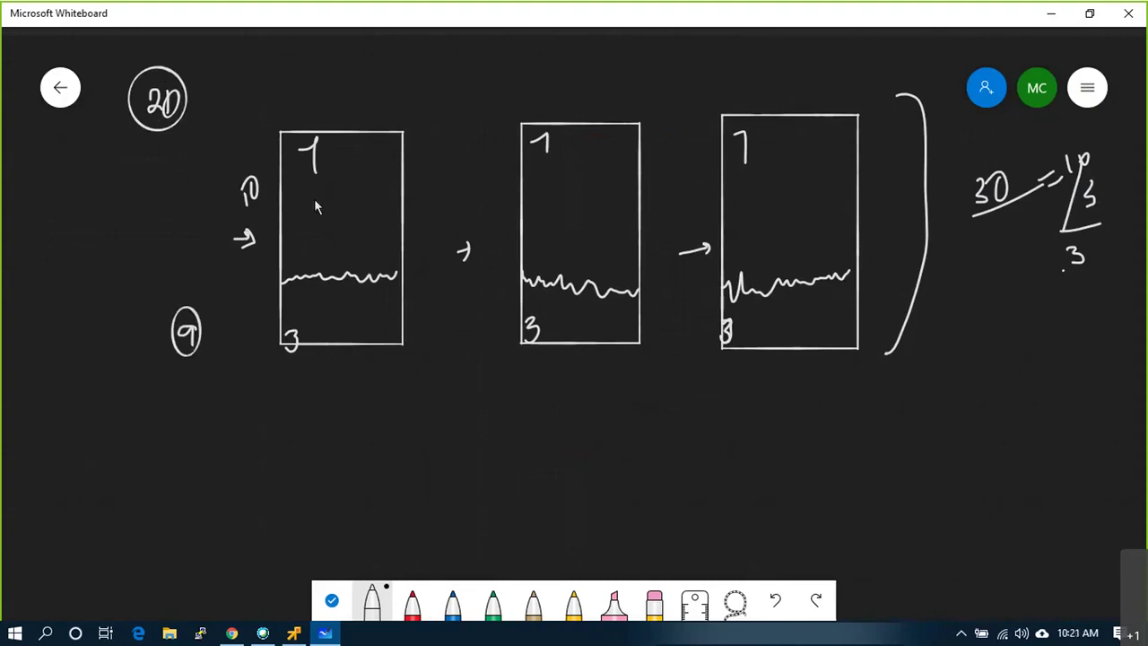
# Draw numbered VM boxes in the hosts' upper parts: 4 and 2 in the first, 2 and 2 in the second, 2, 1 and 2 in the third.
pyautogui.moveTo(335, 188)
pyautogui.mouseDown()
pyautogui.moveTo(334, 148)
pyautogui.moveTo(370, 148)
pyautogui.moveTo(339, 151)
pyautogui.moveTo(355, 194)
pyautogui.mouseUp()
pyautogui.moveTo(301, 249)
pyautogui.mouseDown()
pyautogui.moveTo(331, 220)
pyautogui.moveTo(300, 219)
pyautogui.moveTo(323, 248)
pyautogui.mouseUp()
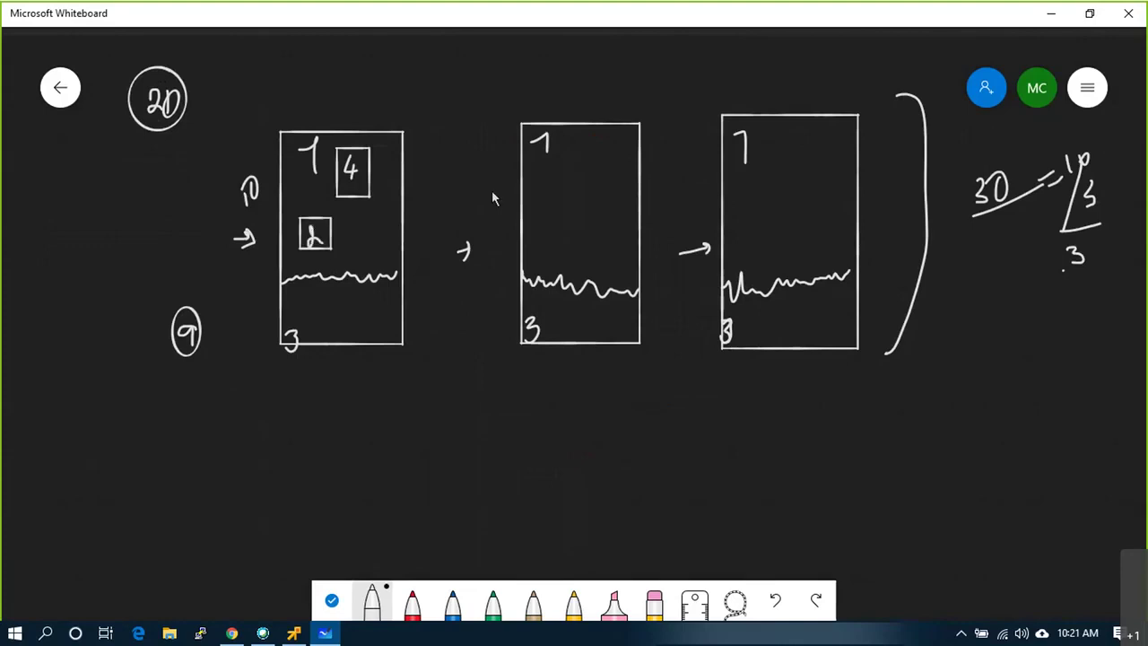
pyautogui.moveTo(575, 145)
pyautogui.mouseDown()
pyautogui.moveTo(575, 177)
pyautogui.moveTo(605, 157)
pyautogui.moveTo(575, 147)
pyautogui.moveTo(599, 176)
pyautogui.moveTo(615, 163)
pyautogui.mouseUp()
pyautogui.moveTo(547, 209)
pyautogui.mouseDown()
pyautogui.moveTo(599, 210)
pyautogui.moveTo(550, 203)
pyautogui.moveTo(581, 242)
pyautogui.mouseUp()
pyautogui.moveTo(785, 164)
pyautogui.mouseDown()
pyautogui.moveTo(826, 133)
pyautogui.moveTo(787, 130)
pyautogui.moveTo(823, 159)
pyautogui.mouseUp()
pyautogui.moveTo(789, 195)
pyautogui.mouseDown()
pyautogui.moveTo(830, 194)
pyautogui.moveTo(789, 193)
pyautogui.moveTo(806, 224)
pyautogui.mouseUp()
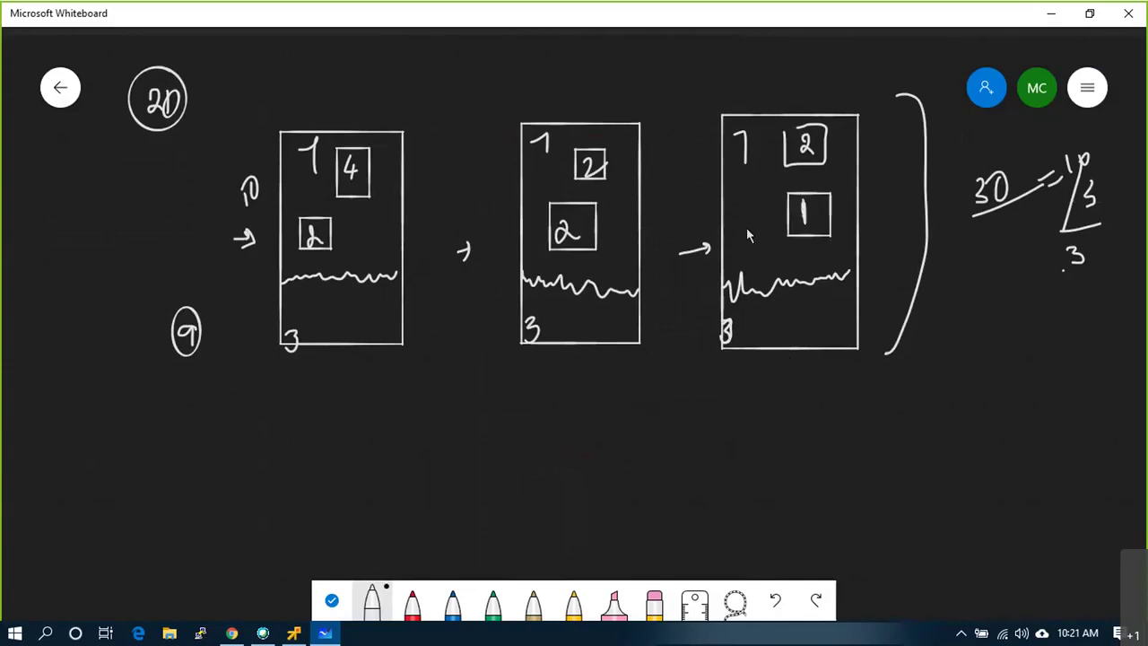
pyautogui.moveTo(737, 209); pyautogui.dragTo(768, 240)
# Mark an X at the base of the first host and write a circled 4 and a circled 2 in the second host's lower part.
pyautogui.moveTo(357, 333); pyautogui.dragTo(330, 371)
pyautogui.moveTo(592, 308)
pyautogui.mouseDown()
pyautogui.moveTo(588, 318)
pyautogui.moveTo(605, 319)
pyautogui.moveTo(588, 341)
pyautogui.mouseUp()
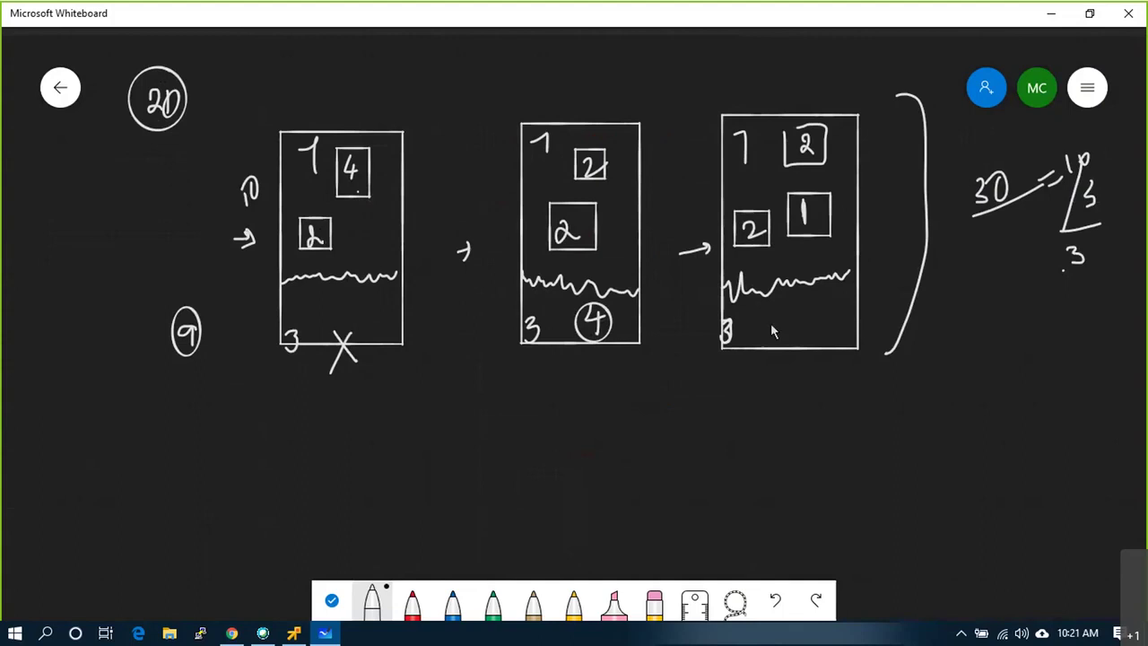
pyautogui.moveTo(776, 313)
pyautogui.mouseDown()
pyautogui.moveTo(773, 333)
pyautogui.moveTo(779, 314)
pyautogui.mouseUp()
pyautogui.moveTo(621, 315); pyautogui.dragTo(627, 330)
# Strike out all three host rectangles with large crosses.
pyautogui.moveTo(242, 103); pyautogui.dragTo(455, 368)
pyautogui.moveTo(428, 164); pyautogui.dragTo(307, 309)
pyautogui.moveTo(515, 121); pyautogui.dragTo(693, 390)
pyautogui.moveTo(655, 166); pyautogui.dragTo(523, 287)
pyautogui.moveTo(735, 133); pyautogui.dragTo(876, 310)
pyautogui.moveTo(906, 164); pyautogui.dragTo(807, 278)
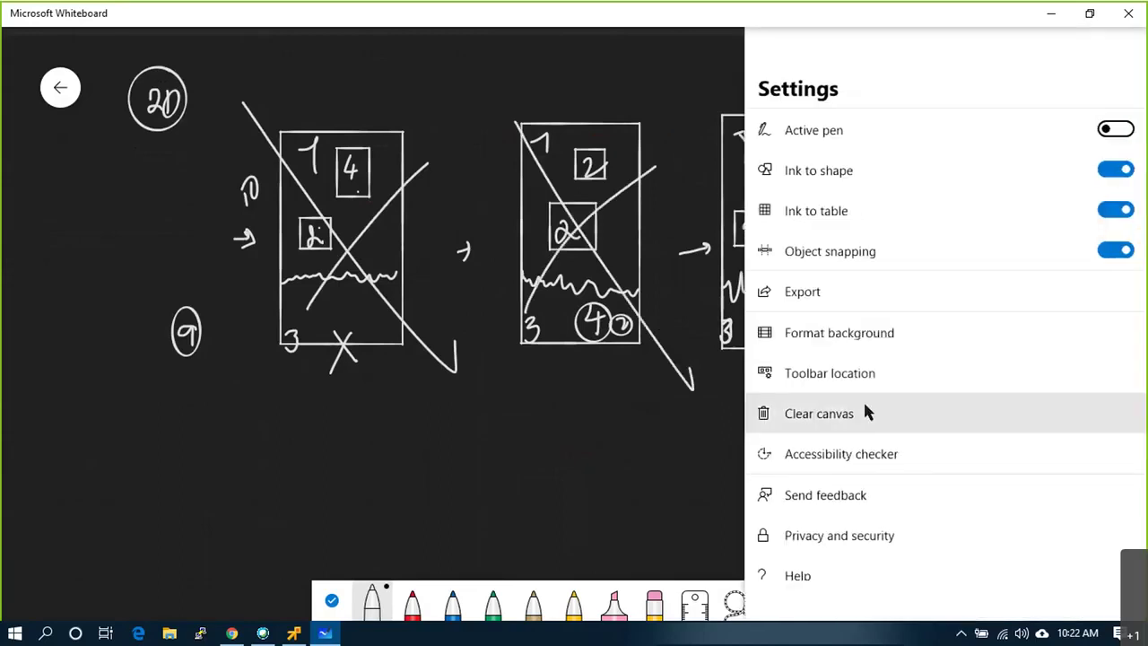
# Clear the canvas and draw one large square in the middle of it.
pyautogui.click(863, 411)
pyautogui.moveTo(241, 98)
pyautogui.mouseDown()
pyautogui.moveTo(822, 520)
pyautogui.moveTo(769, 81)
pyautogui.mouseUp()
pyautogui.moveTo(499, 88); pyautogui.dragTo(207, 94)
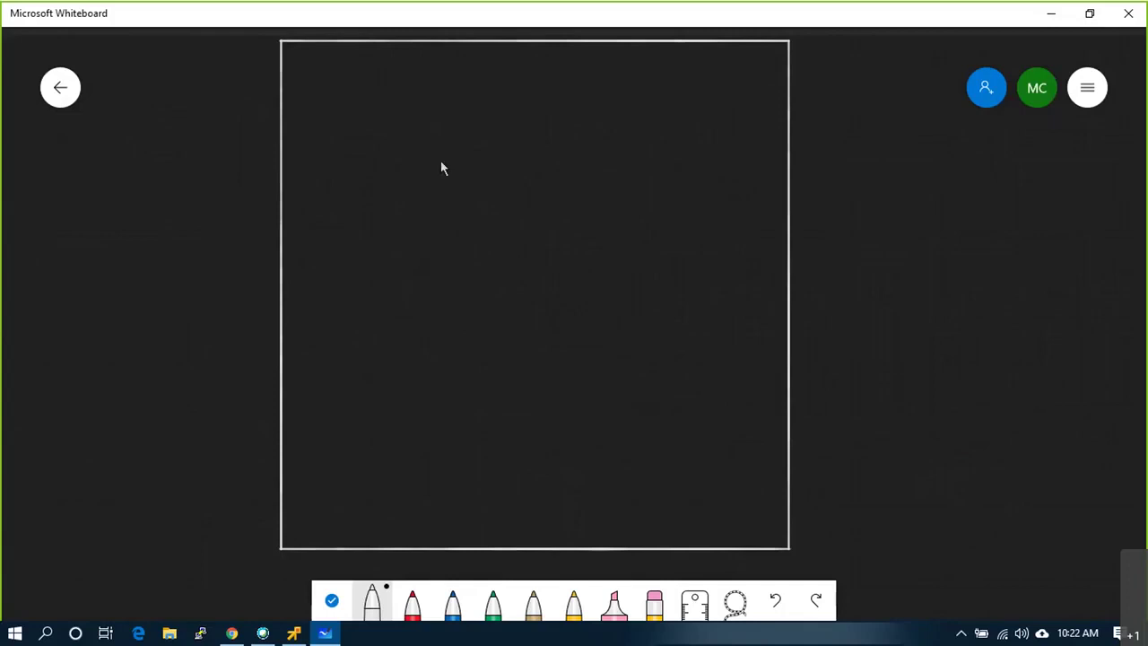
# Try to divide the large square with vertical lines and extend the table made from it with extra columns and rows.
pyautogui.moveTo(406, 39); pyautogui.dragTo(413, 196)
pyautogui.moveTo(421, 251); pyautogui.dragTo(428, 549)
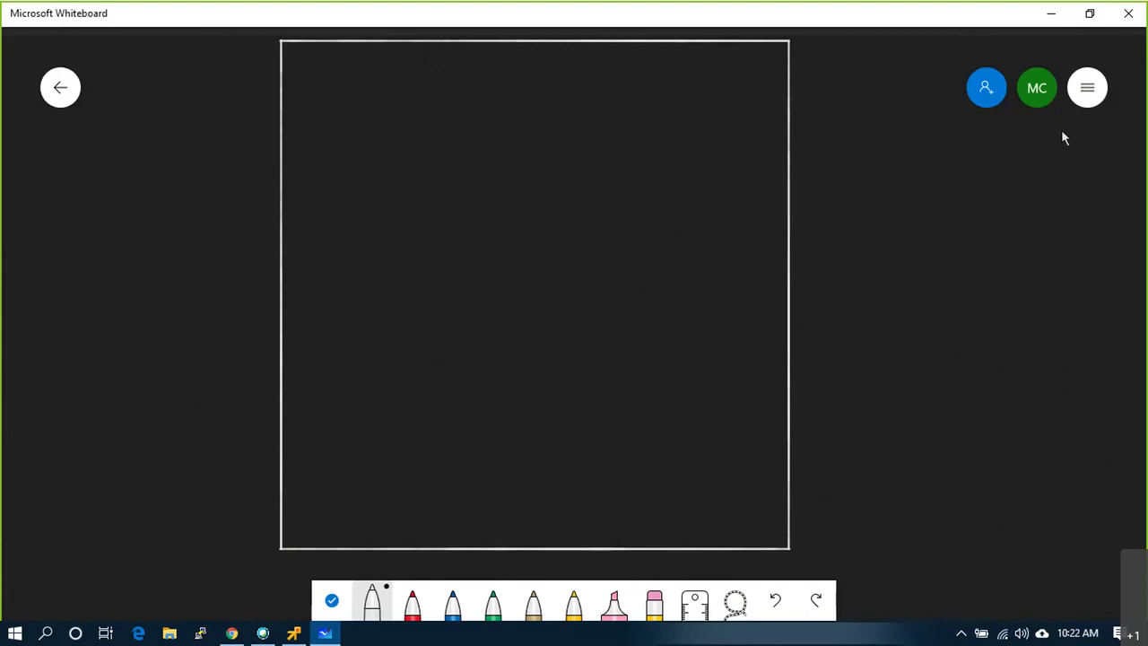
pyautogui.click(1083, 92)
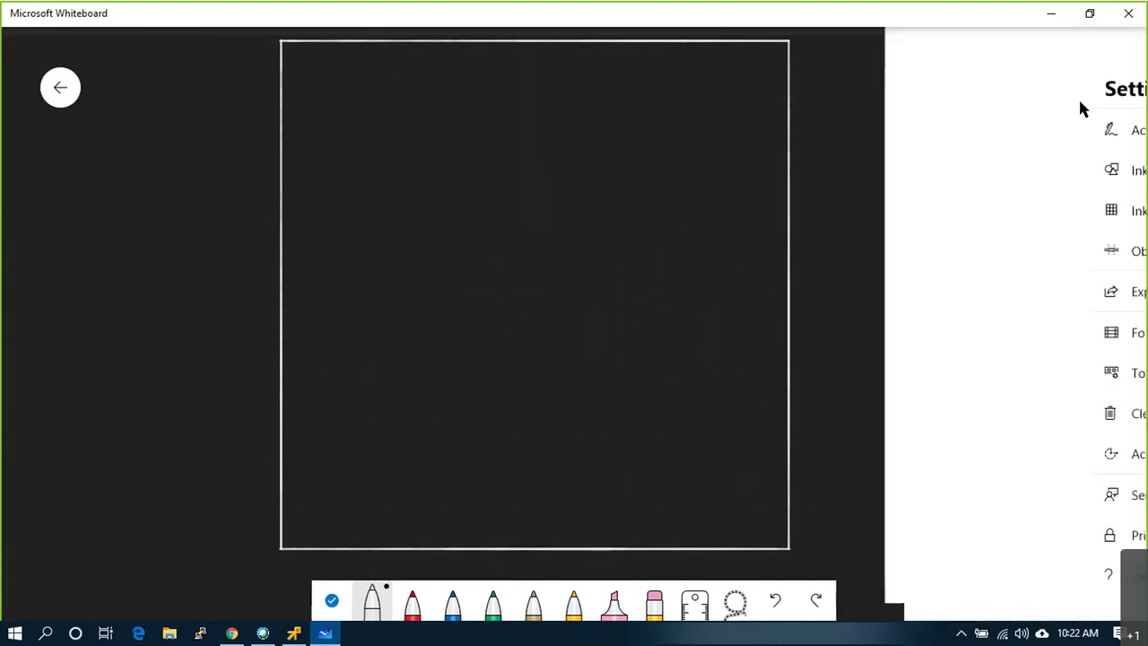
pyautogui.click(912, 328)
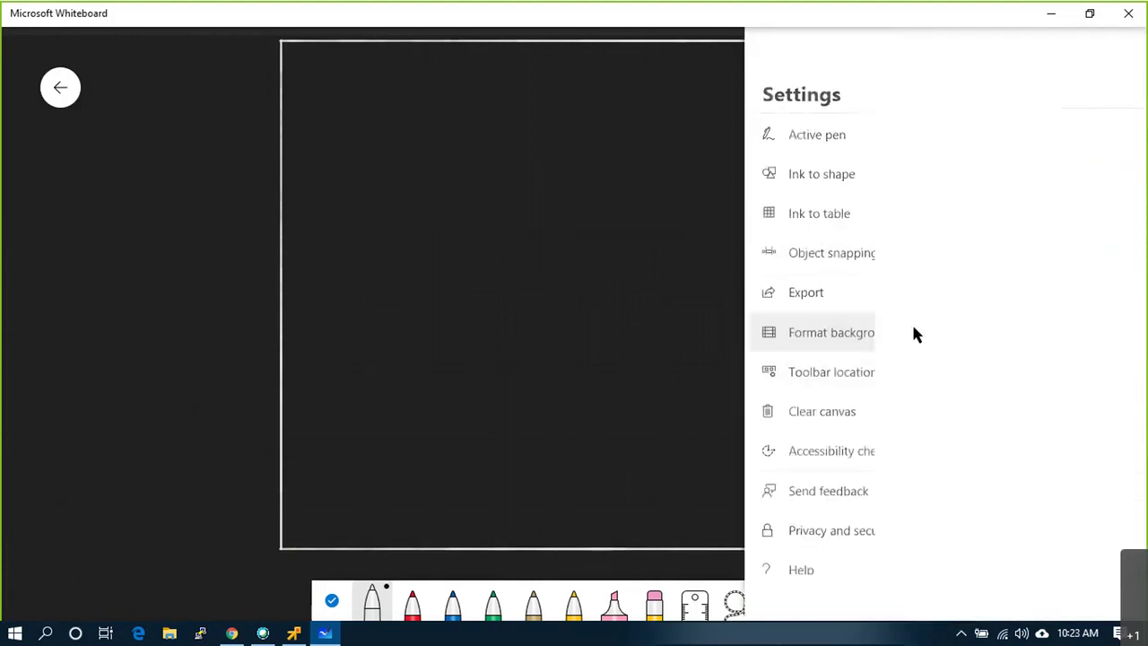
pyautogui.click(843, 430)
pyautogui.click(528, 385)
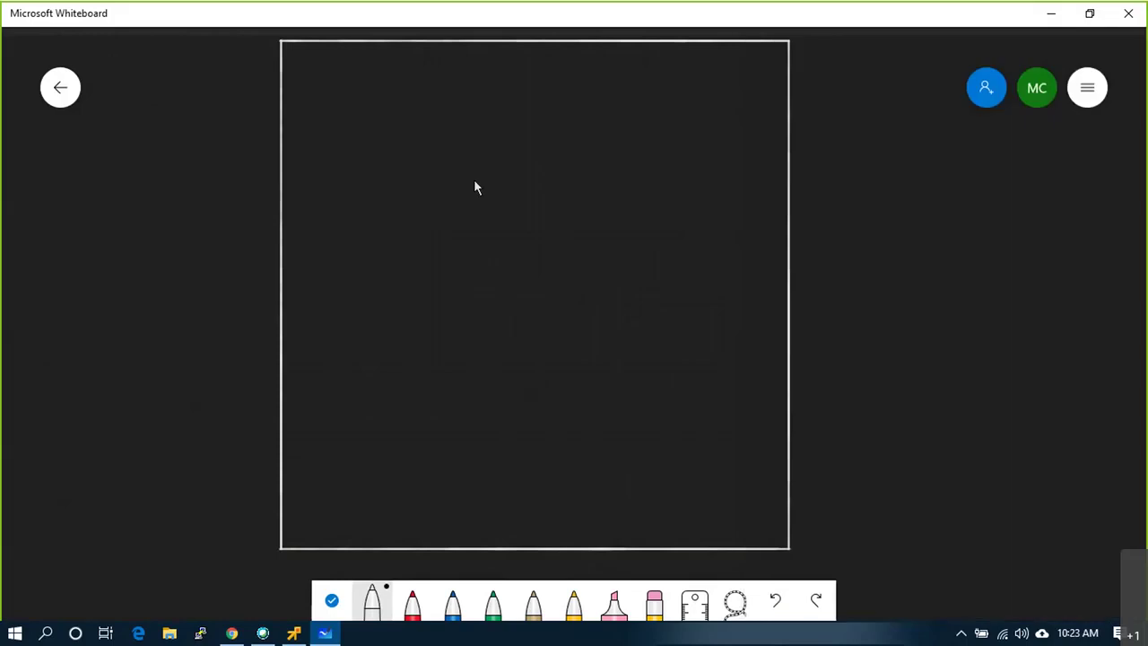
pyautogui.moveTo(393, 40); pyautogui.dragTo(405, 542)
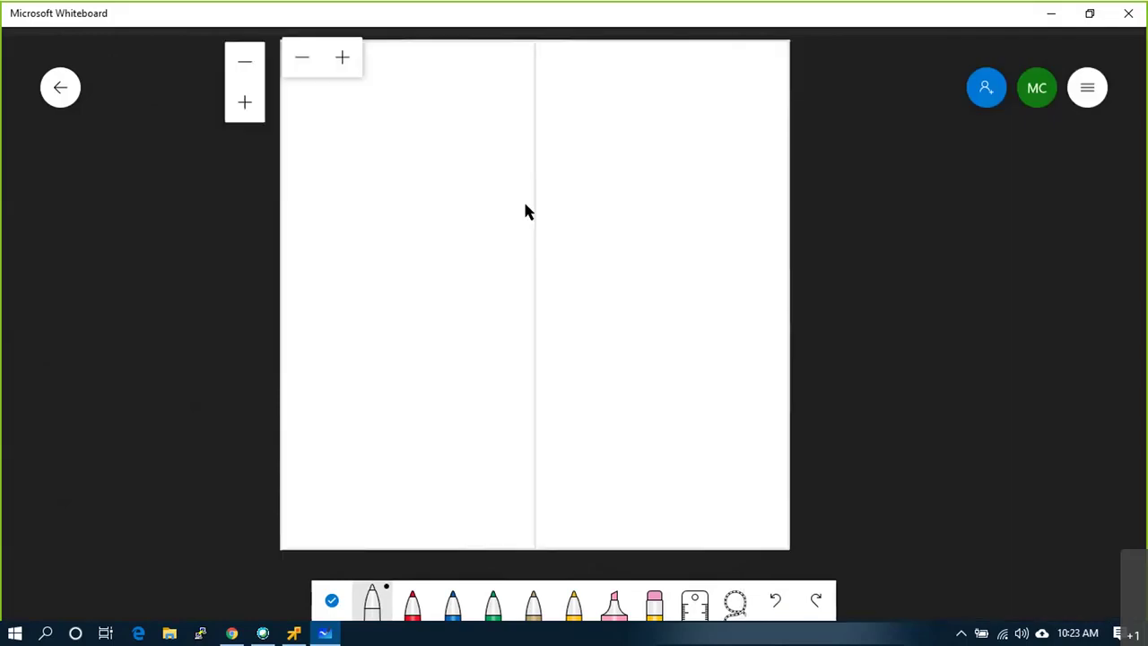
pyautogui.click(332, 55)
pyautogui.click(250, 101)
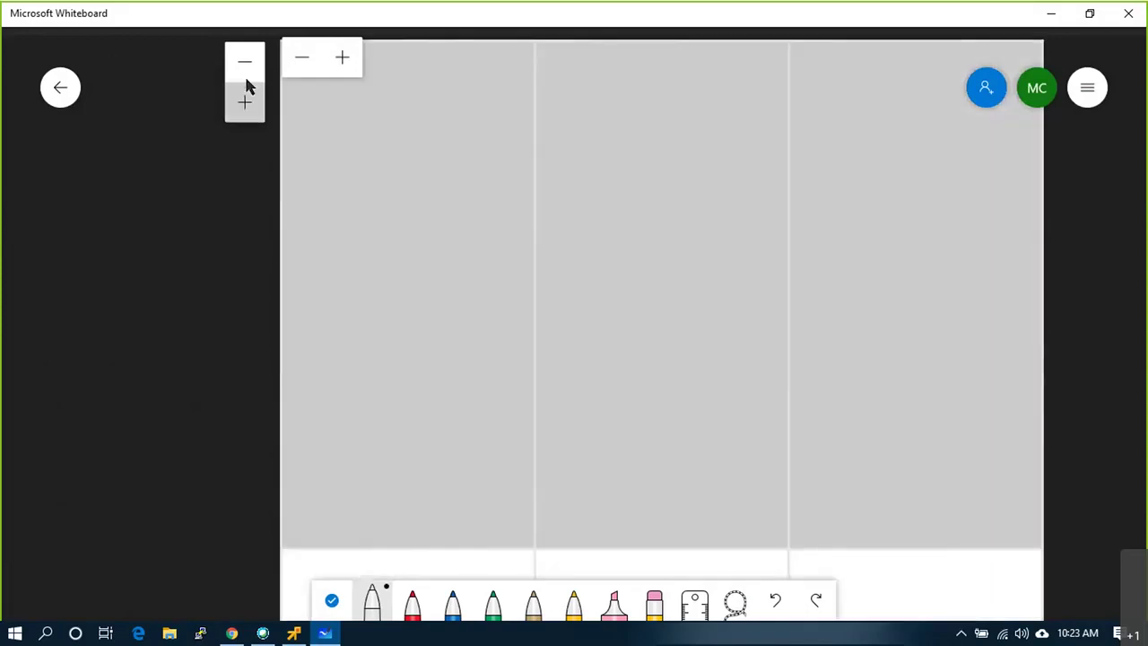
pyautogui.click(246, 63)
pyautogui.click(247, 62)
pyautogui.moveTo(242, 90)
pyautogui.mouseDown()
pyautogui.moveTo(247, 349)
pyautogui.moveTo(420, 112)
pyautogui.moveTo(419, 85)
pyautogui.mouseUp()
pyautogui.moveTo(325, 81); pyautogui.dragTo(243, 86)
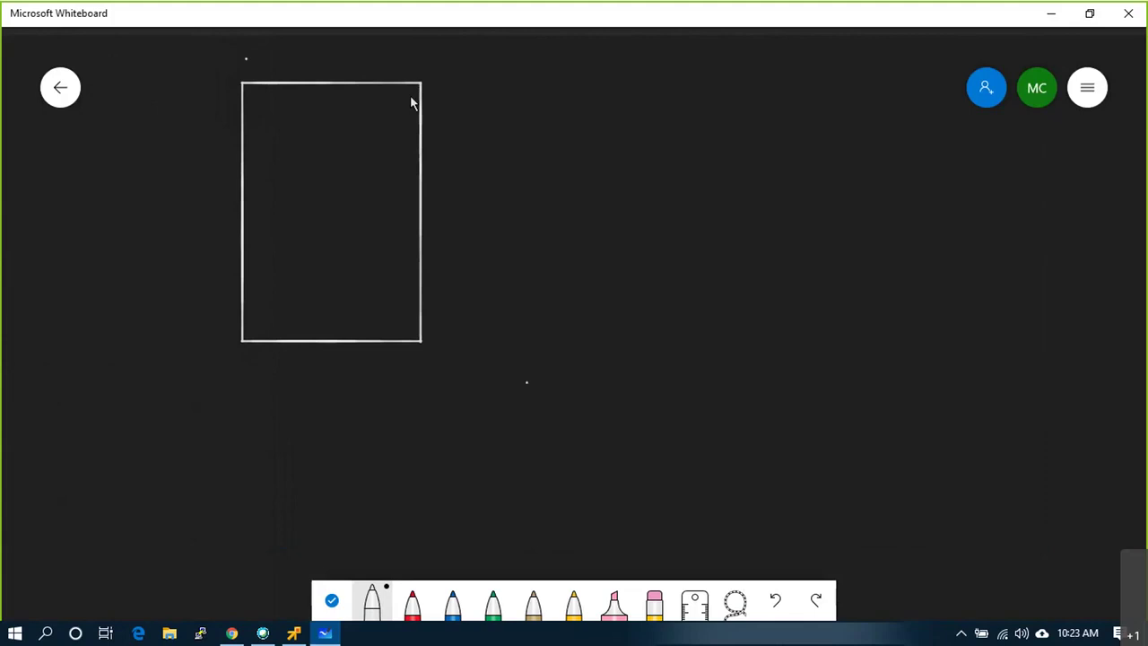
pyautogui.moveTo(421, 84)
pyautogui.mouseDown()
pyautogui.moveTo(612, 81)
pyautogui.moveTo(632, 305)
pyautogui.moveTo(527, 333)
pyautogui.mouseUp()
pyautogui.moveTo(447, 334); pyautogui.dragTo(425, 337)
pyautogui.hotkey('ctrl', 'z')
pyautogui.hotkey('ctrl', 'z')
pyautogui.hotkey('ctrl', 'z')
# Draw a large square and run three rising lines across it from its left side and base to its right side.
pyautogui.moveTo(351, 69)
pyautogui.mouseDown()
pyautogui.moveTo(759, 554)
pyautogui.moveTo(717, 69)
pyautogui.moveTo(352, 78)
pyautogui.mouseUp()
pyautogui.moveTo(312, 274); pyautogui.dragTo(698, 135)
pyautogui.moveTo(314, 372); pyautogui.dragTo(722, 278)
pyautogui.hotkey('ctrl', 'z')
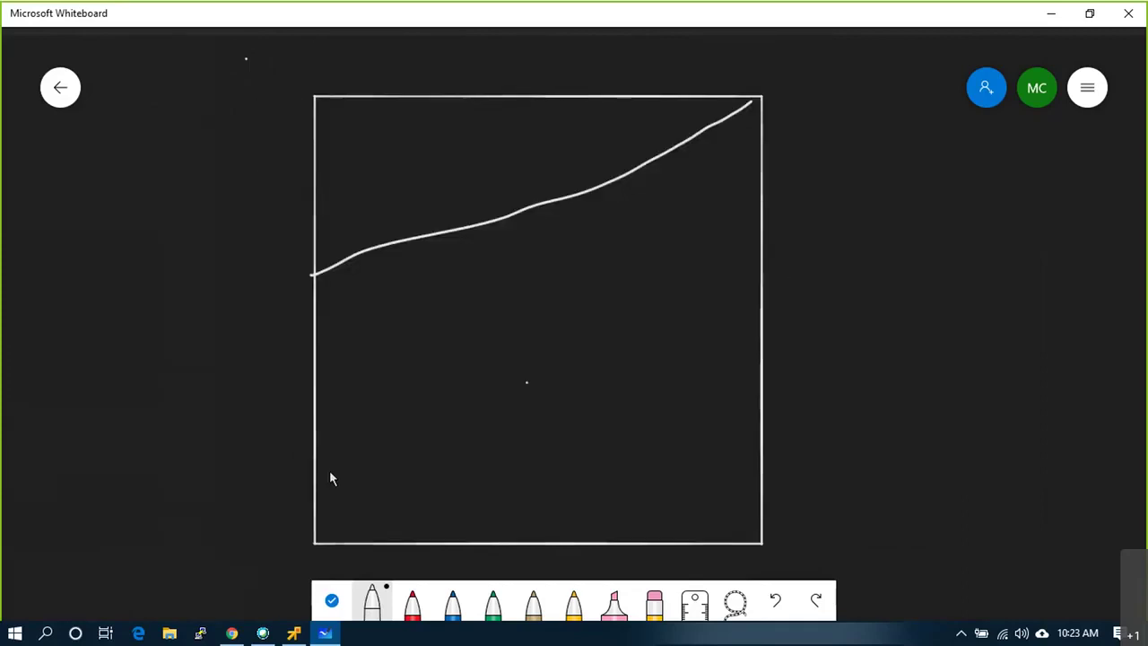
pyautogui.moveTo(316, 428); pyautogui.dragTo(760, 236)
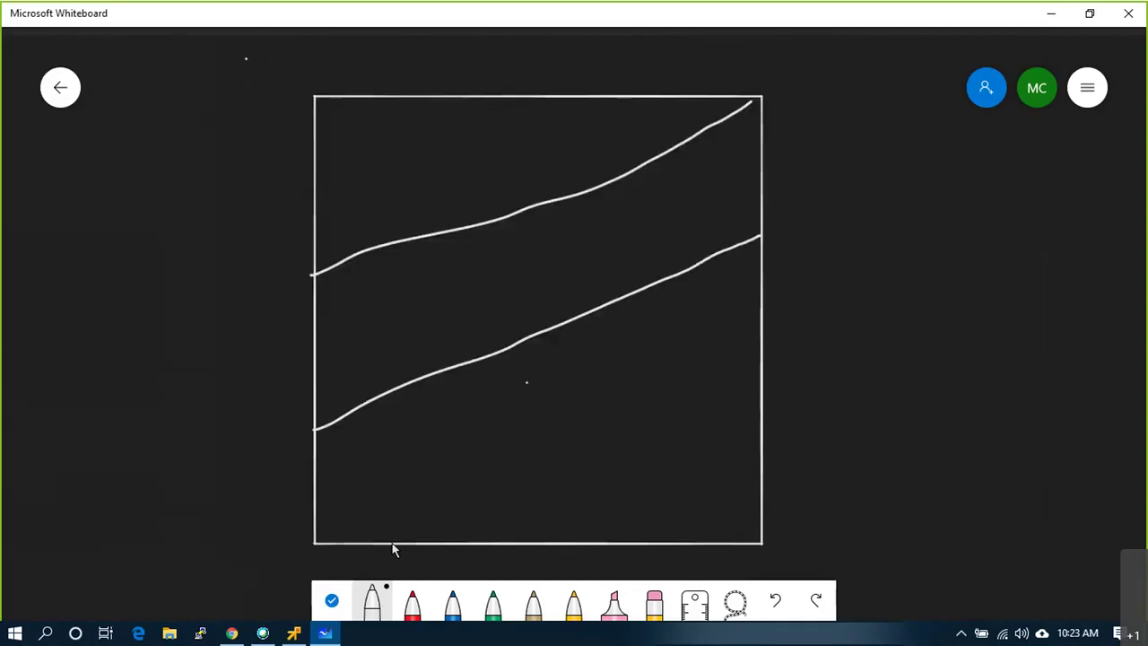
pyautogui.moveTo(346, 540); pyautogui.dragTo(761, 448)
pyautogui.hotkey('ctrl', 'z')
pyautogui.moveTo(405, 544)
pyautogui.mouseDown()
pyautogui.moveTo(704, 423)
pyautogui.moveTo(769, 362)
pyautogui.mouseUp()
# Draw five descending lines across the rising ones to divide the square into a grid of slots.
pyautogui.moveTo(315, 343); pyautogui.dragTo(385, 542)
pyautogui.moveTo(319, 163); pyautogui.dragTo(398, 422)
pyautogui.hotkey('ctrl', 'z')
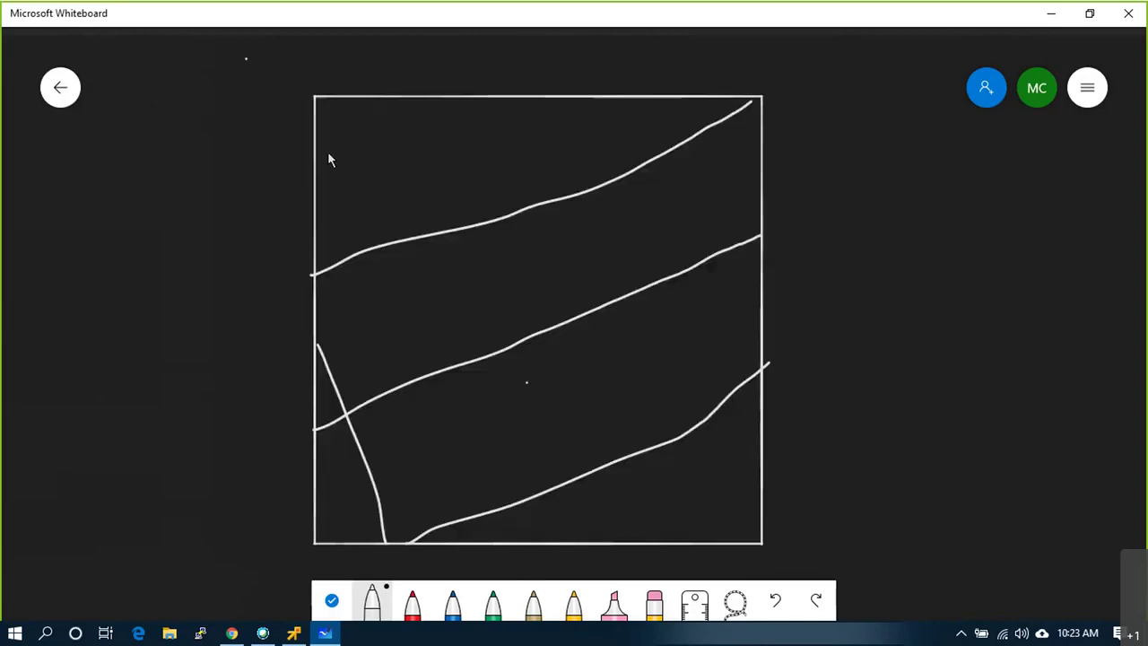
pyautogui.moveTo(325, 166); pyautogui.dragTo(449, 536)
pyautogui.moveTo(328, 95); pyautogui.dragTo(448, 155)
pyautogui.moveTo(471, 294); pyautogui.dragTo(536, 543)
pyautogui.moveTo(503, 93); pyautogui.dragTo(578, 466)
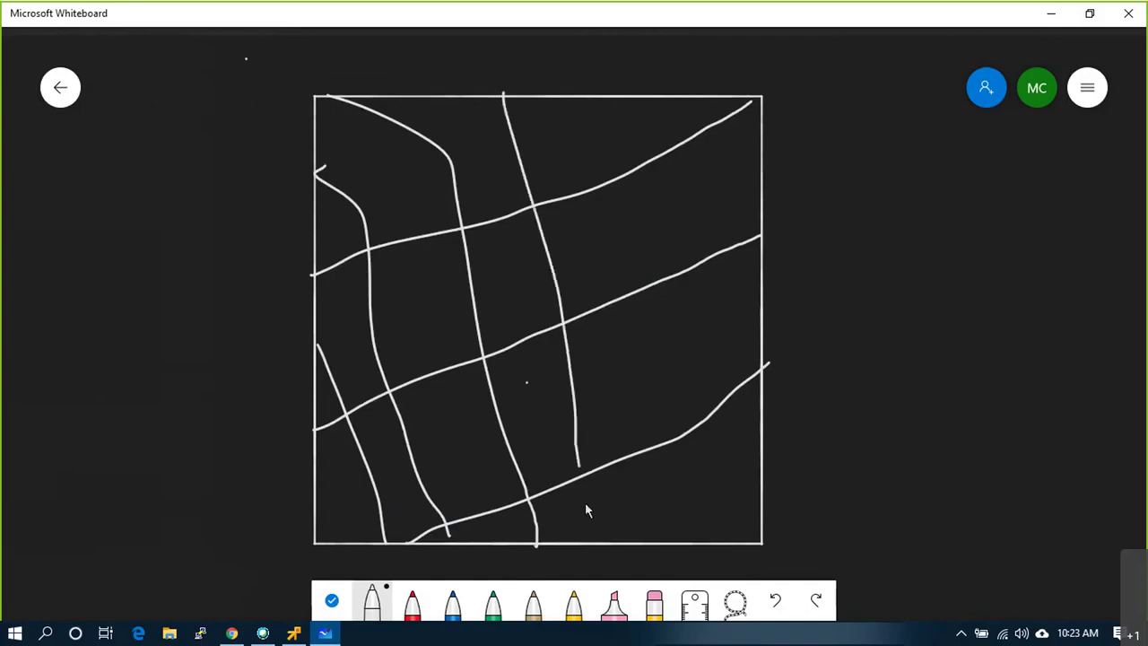
pyautogui.hotkey('ctrl', 'z')
pyautogui.moveTo(507, 96)
pyautogui.mouseDown()
pyautogui.moveTo(612, 431)
pyautogui.moveTo(632, 556)
pyautogui.mouseUp()
pyautogui.moveTo(618, 99); pyautogui.dragTo(753, 544)
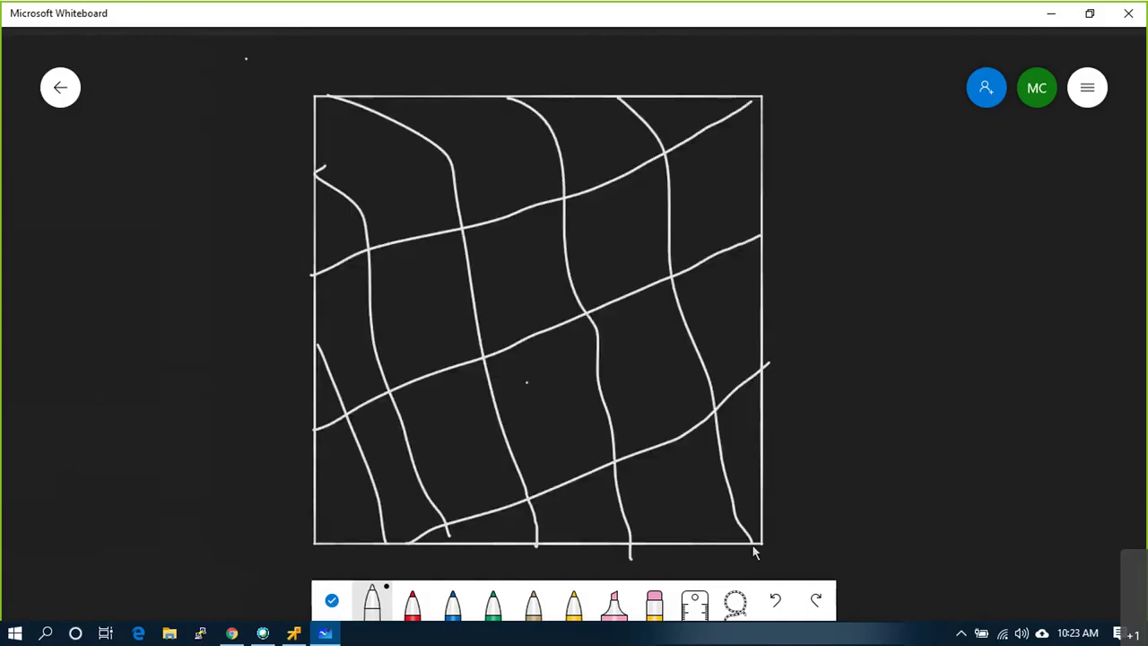
# Circle the upper-right slot, draw leader lines from three slots to handwritten numbers, including 30 beside both upper ones, and overwrite the right-hand label.
pyautogui.moveTo(729, 235)
pyautogui.mouseDown()
pyautogui.moveTo(730, 184)
pyautogui.moveTo(840, 112)
pyautogui.moveTo(838, 159)
pyautogui.moveTo(883, 122)
pyautogui.mouseUp()
pyautogui.moveTo(744, 488); pyautogui.dragTo(827, 444)
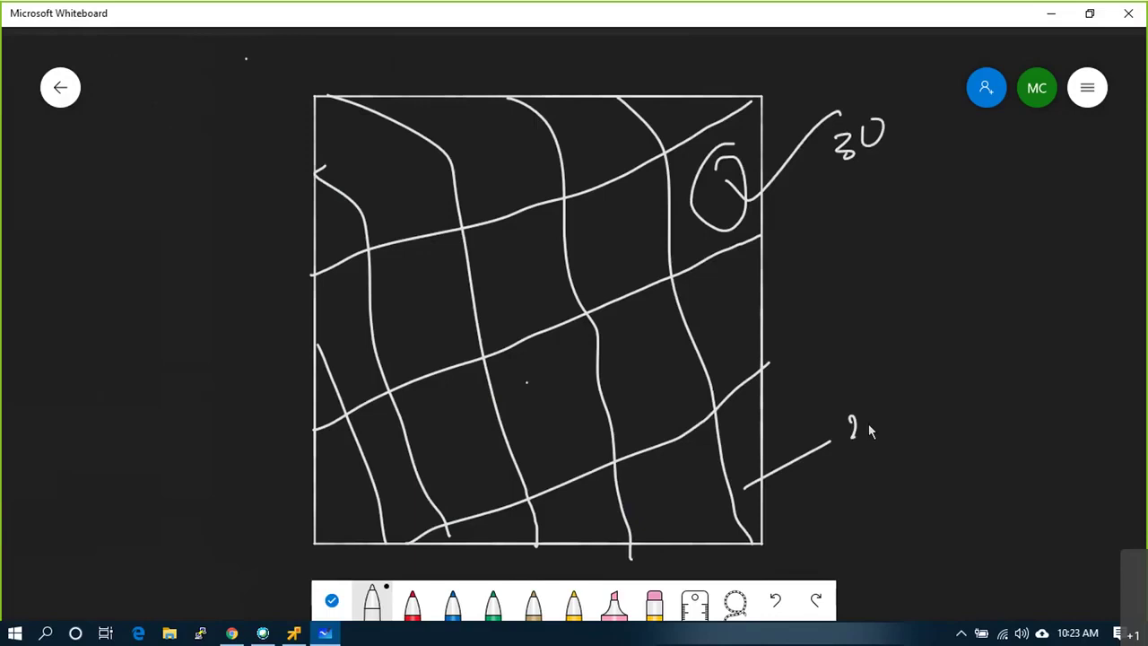
pyautogui.moveTo(209, 196); pyautogui.dragTo(340, 231)
pyautogui.moveTo(123, 164)
pyautogui.mouseDown()
pyautogui.moveTo(137, 186)
pyautogui.moveTo(132, 210)
pyautogui.moveTo(164, 167)
pyautogui.moveTo(153, 165)
pyautogui.mouseUp()
pyautogui.moveTo(874, 403); pyautogui.dragTo(886, 406)
pyautogui.moveTo(841, 155)
pyautogui.mouseDown()
pyautogui.moveTo(850, 179)
pyautogui.moveTo(823, 206)
pyautogui.mouseUp()
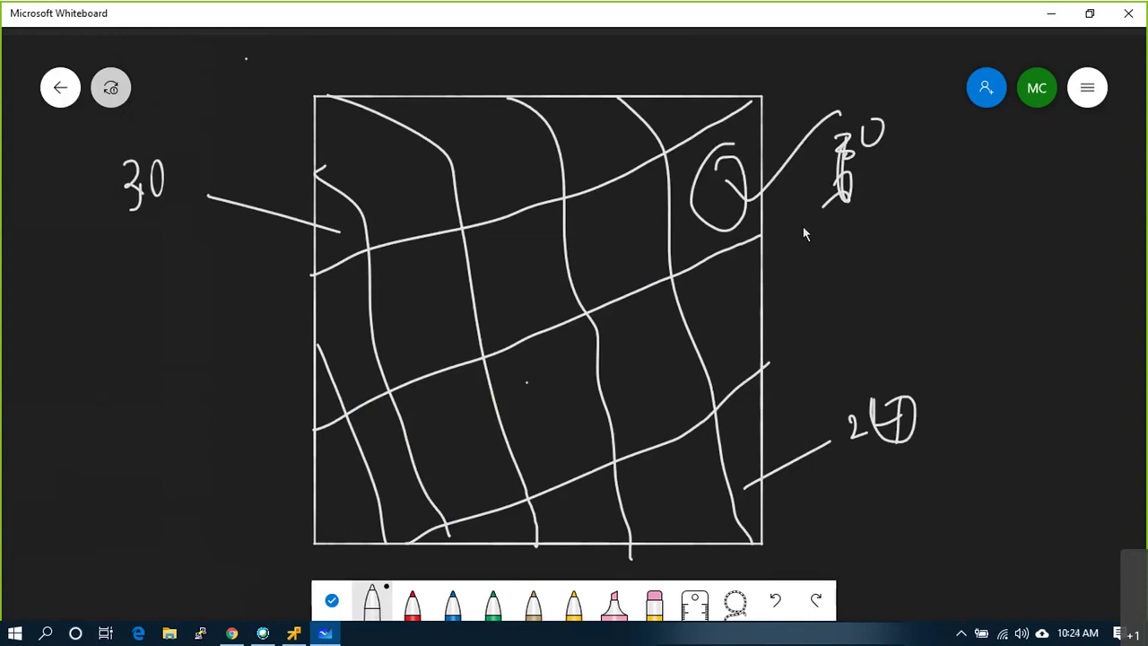
# Tick the grid's upper-left corner and circle five slots inside the square.
pyautogui.moveTo(335, 101); pyautogui.dragTo(366, 41)
pyautogui.moveTo(485, 88)
pyautogui.mouseDown()
pyautogui.moveTo(474, 225)
pyautogui.moveTo(530, 215)
pyautogui.moveTo(546, 184)
pyautogui.moveTo(536, 107)
pyautogui.mouseUp()
pyautogui.moveTo(439, 224)
pyautogui.mouseDown()
pyautogui.moveTo(418, 232)
pyautogui.moveTo(431, 381)
pyautogui.moveTo(429, 236)
pyautogui.mouseUp()
pyautogui.moveTo(692, 350)
pyautogui.mouseDown()
pyautogui.moveTo(689, 334)
pyautogui.moveTo(640, 444)
pyautogui.moveTo(686, 322)
pyautogui.mouseUp()
pyautogui.moveTo(434, 391)
pyautogui.mouseDown()
pyautogui.moveTo(393, 454)
pyautogui.moveTo(445, 417)
pyautogui.mouseUp()
pyautogui.moveTo(606, 179)
pyautogui.mouseDown()
pyautogui.moveTo(654, 235)
pyautogui.moveTo(613, 177)
pyautogui.mouseUp()
# Draw a circle beside the grid, write CPU and RAM in it, and add a tick mark to each.
pyautogui.moveTo(128, 310)
pyautogui.mouseDown()
pyautogui.moveTo(151, 425)
pyautogui.moveTo(176, 368)
pyautogui.moveTo(172, 338)
pyautogui.mouseUp()
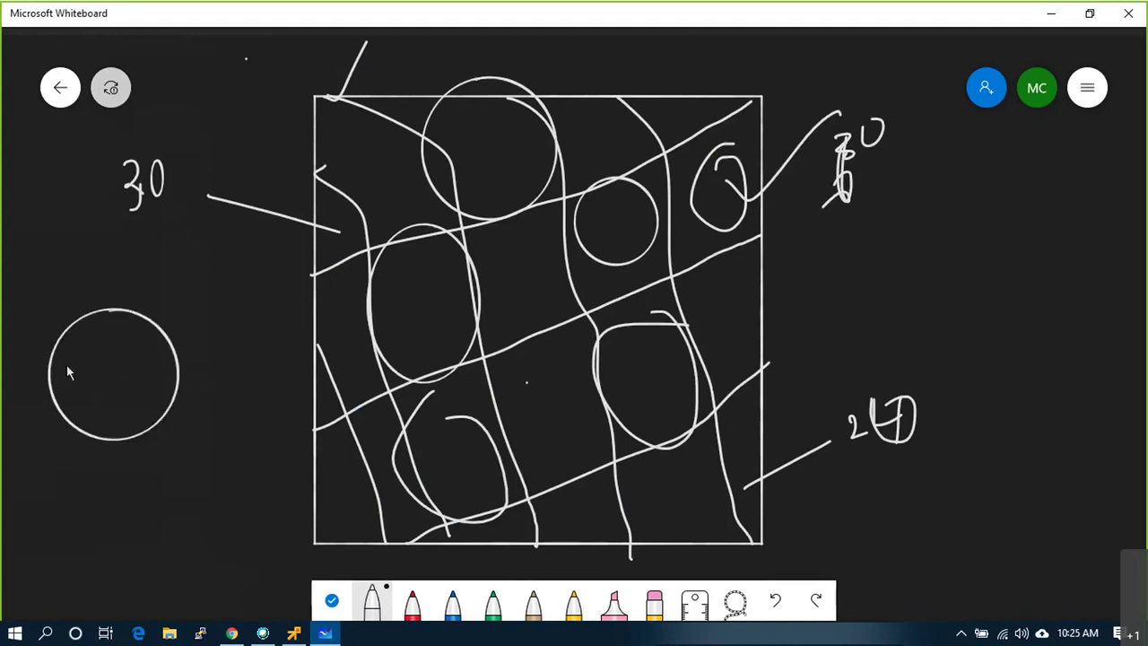
pyautogui.moveTo(94, 324); pyautogui.dragTo(179, 241)
pyautogui.moveTo(52, 326)
pyautogui.mouseDown()
pyautogui.moveTo(48, 364)
pyautogui.moveTo(101, 318)
pyautogui.mouseUp()
pyautogui.moveTo(60, 376)
pyautogui.mouseDown()
pyautogui.moveTo(55, 400)
pyautogui.moveTo(84, 390)
pyautogui.mouseUp()
pyautogui.moveTo(88, 393)
pyautogui.mouseDown()
pyautogui.moveTo(95, 380)
pyautogui.moveTo(105, 392)
pyautogui.moveTo(146, 348)
pyautogui.mouseUp()
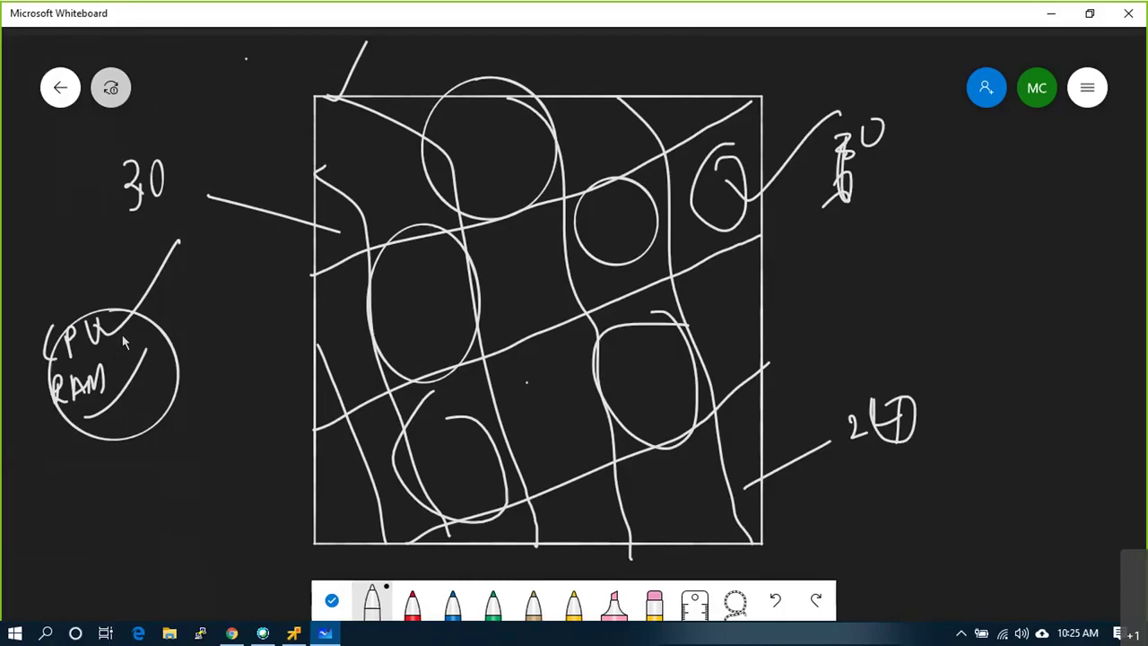
# Clear the canvas and draw three tall host outlines side by side.
pyautogui.click(1086, 87)
pyautogui.click(827, 414)
pyautogui.moveTo(271, 97)
pyautogui.mouseDown()
pyautogui.moveTo(251, 409)
pyautogui.moveTo(468, 205)
pyautogui.moveTo(246, 106)
pyautogui.mouseUp()
pyautogui.moveTo(572, 88)
pyautogui.mouseDown()
pyautogui.moveTo(574, 412)
pyautogui.moveTo(721, 238)
pyautogui.mouseUp()
pyautogui.moveTo(722, 190)
pyautogui.mouseDown()
pyautogui.moveTo(679, 103)
pyautogui.moveTo(574, 89)
pyautogui.mouseUp()
pyautogui.moveTo(848, 75)
pyautogui.mouseDown()
pyautogui.moveTo(914, 384)
pyautogui.moveTo(986, 87)
pyautogui.moveTo(832, 85)
pyautogui.mouseUp()
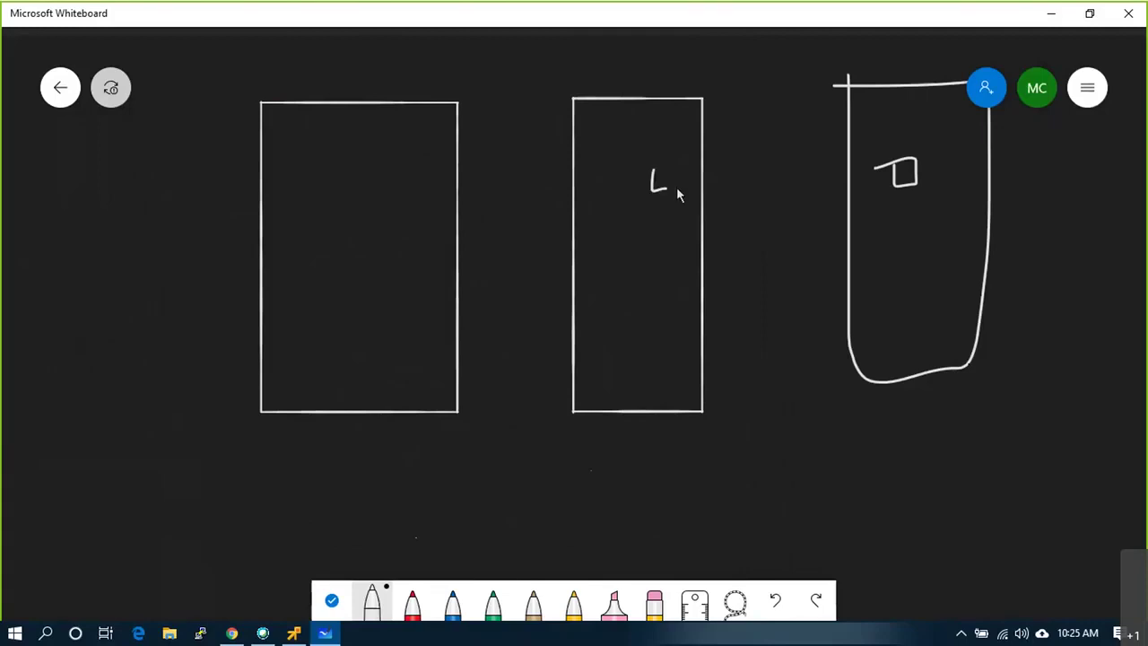
# Draw small VM boxes inside the hosts, a crossed-out circle beside the first host, and crosses on the left edges of the first two.
pyautogui.moveTo(305, 162)
pyautogui.mouseDown()
pyautogui.moveTo(359, 193)
pyautogui.moveTo(303, 161)
pyautogui.mouseUp()
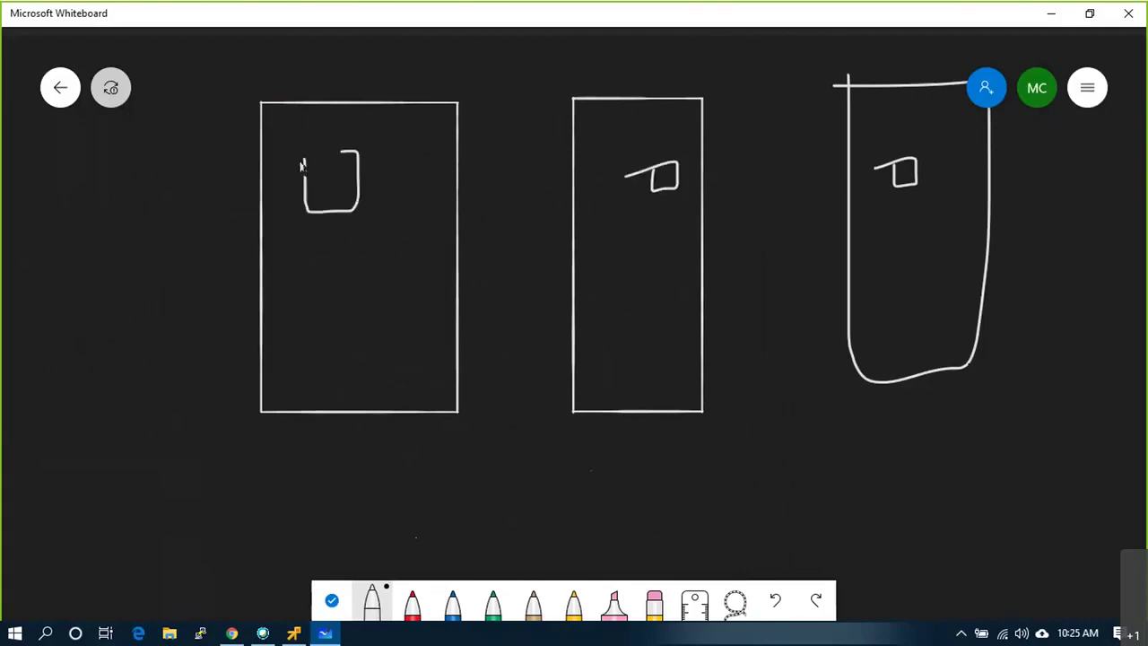
pyautogui.moveTo(625, 228)
pyautogui.mouseDown()
pyautogui.moveTo(673, 232)
pyautogui.moveTo(624, 228)
pyautogui.mouseUp()
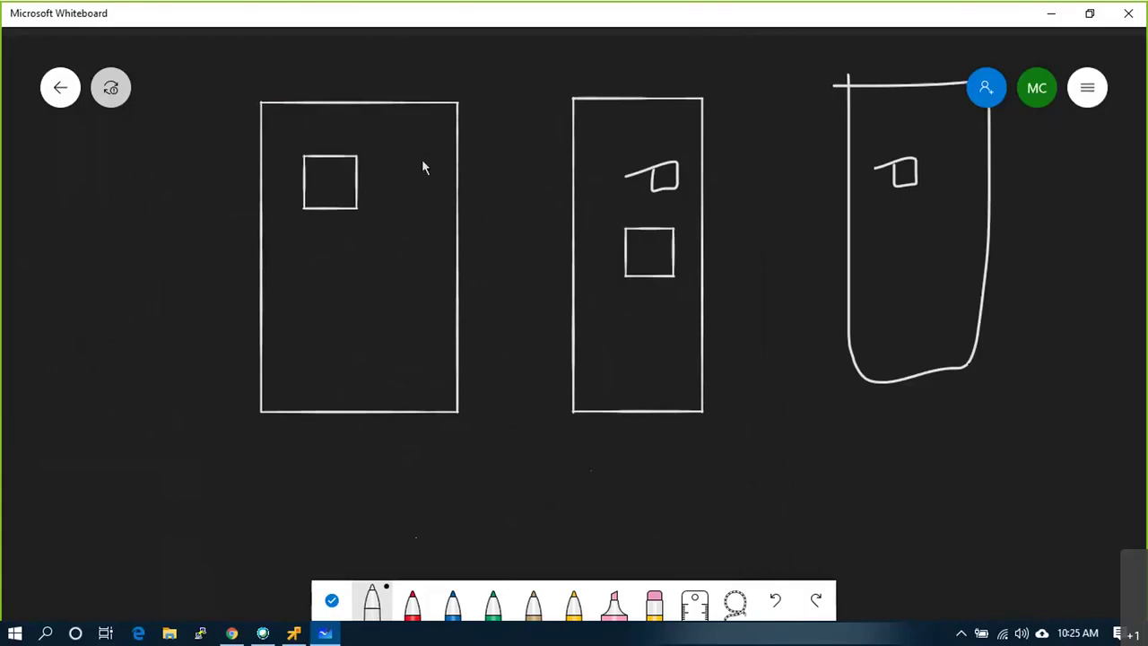
pyautogui.moveTo(123, 276)
pyautogui.mouseDown()
pyautogui.moveTo(114, 256)
pyautogui.moveTo(125, 265)
pyautogui.moveTo(110, 280)
pyautogui.mouseUp()
# Add a second VM box to the third host and draw a wavy line across the host through that box.
pyautogui.moveTo(909, 211)
pyautogui.mouseDown()
pyautogui.moveTo(923, 270)
pyautogui.moveTo(947, 269)
pyautogui.moveTo(967, 219)
pyautogui.moveTo(910, 217)
pyautogui.mouseUp()
pyautogui.hotkey('ctrl', 'z')
pyautogui.hotkey('ctrl', 'z')
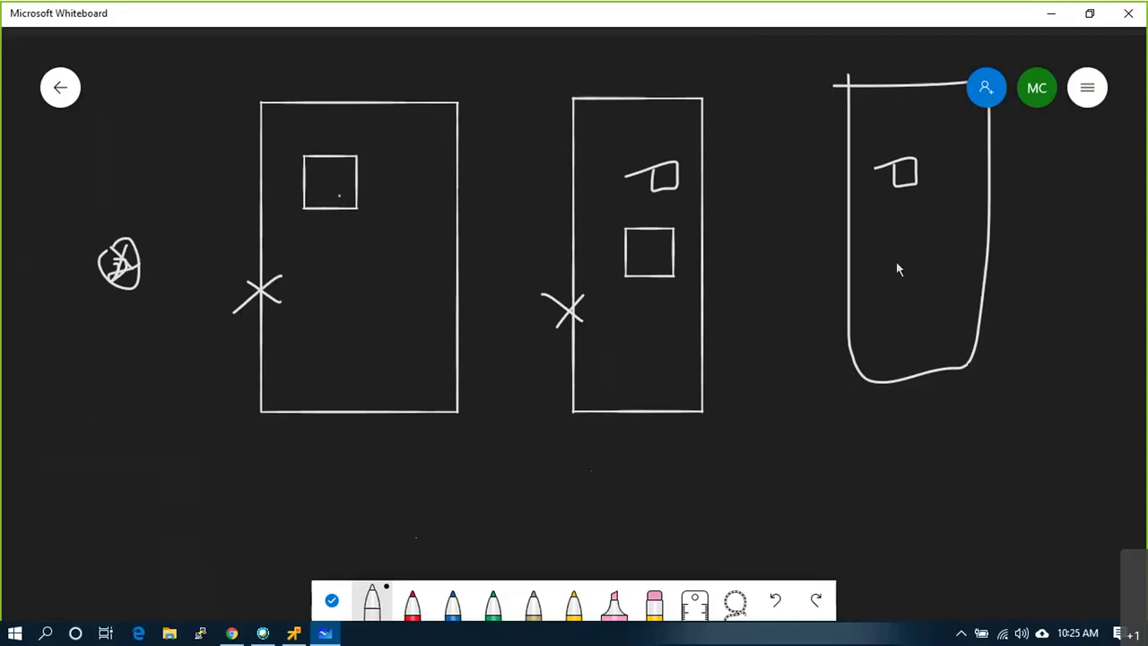
pyautogui.moveTo(902, 217); pyautogui.dragTo(954, 275)
pyautogui.moveTo(838, 292)
pyautogui.mouseDown()
pyautogui.moveTo(904, 254)
pyautogui.moveTo(959, 254)
pyautogui.moveTo(998, 235)
pyautogui.mouseUp()
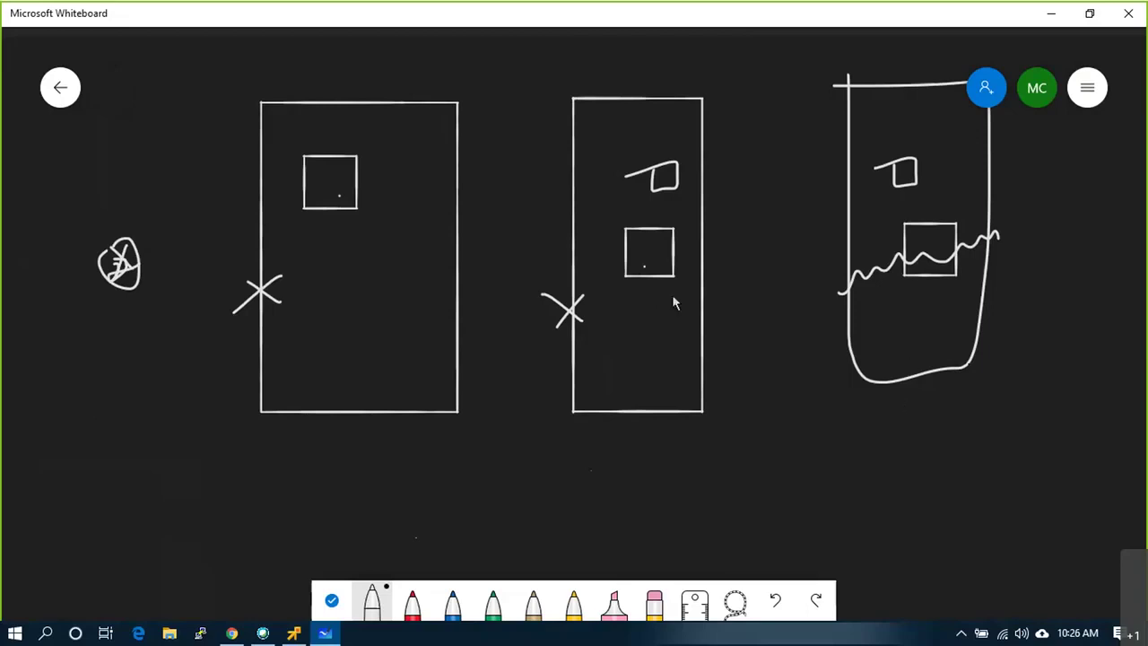
# Draw arrows from the second host's two VM boxes to the third and first hosts, and put a check mark in the first host.
pyautogui.moveTo(674, 262)
pyautogui.mouseDown()
pyautogui.moveTo(687, 353)
pyautogui.moveTo(860, 316)
pyautogui.moveTo(825, 338)
pyautogui.mouseUp()
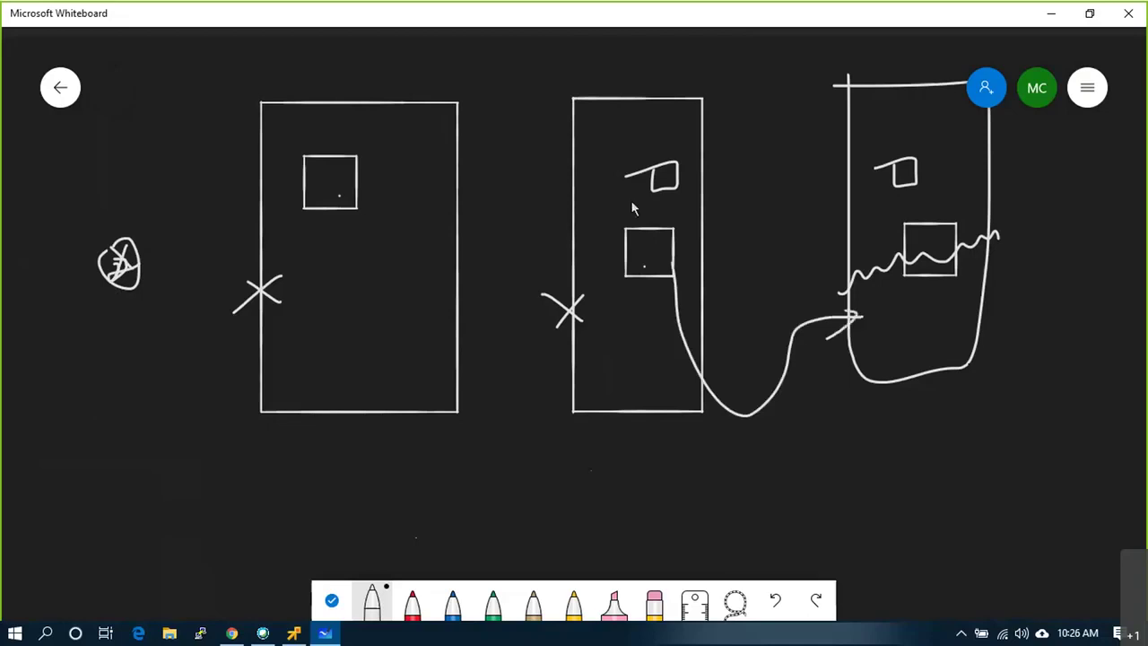
pyautogui.moveTo(655, 179)
pyautogui.mouseDown()
pyautogui.moveTo(484, 399)
pyautogui.moveTo(393, 427)
pyautogui.moveTo(404, 437)
pyautogui.mouseUp()
pyautogui.moveTo(369, 342); pyautogui.dragTo(431, 240)
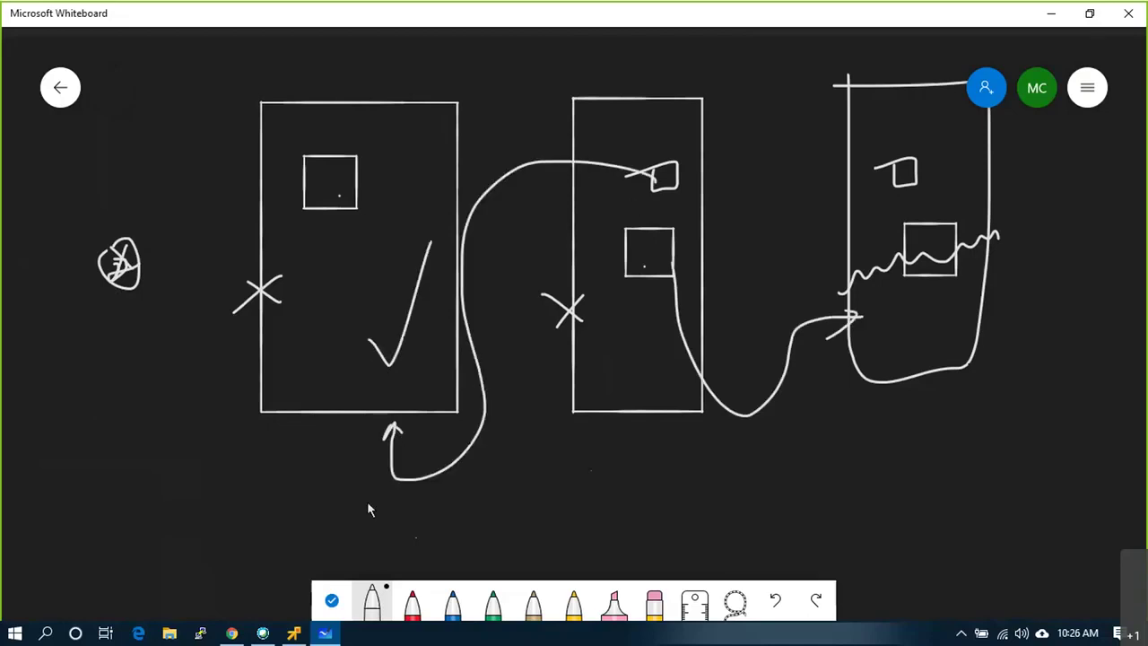